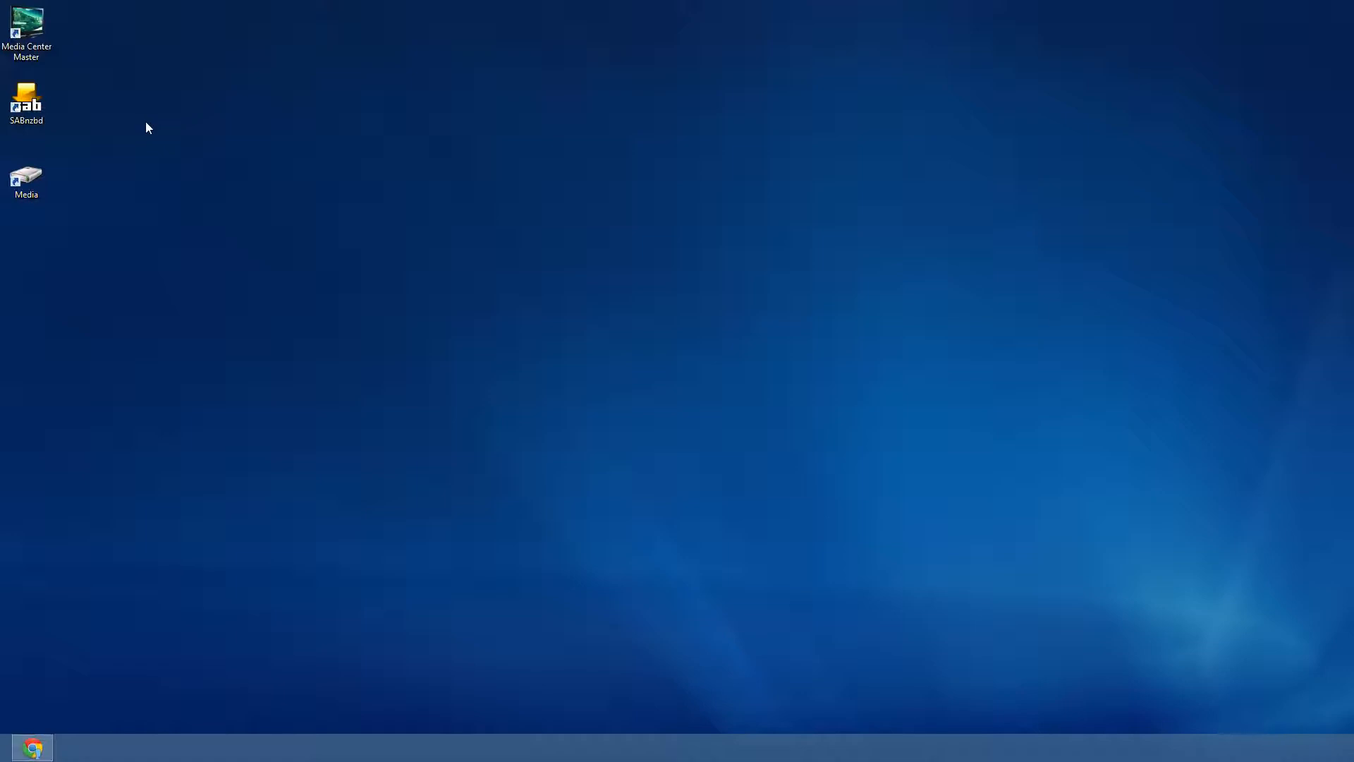
# - Open the Data (M:) drive in File Explorer from the desktop Media shortcut
pyautogui.click(35, 106)
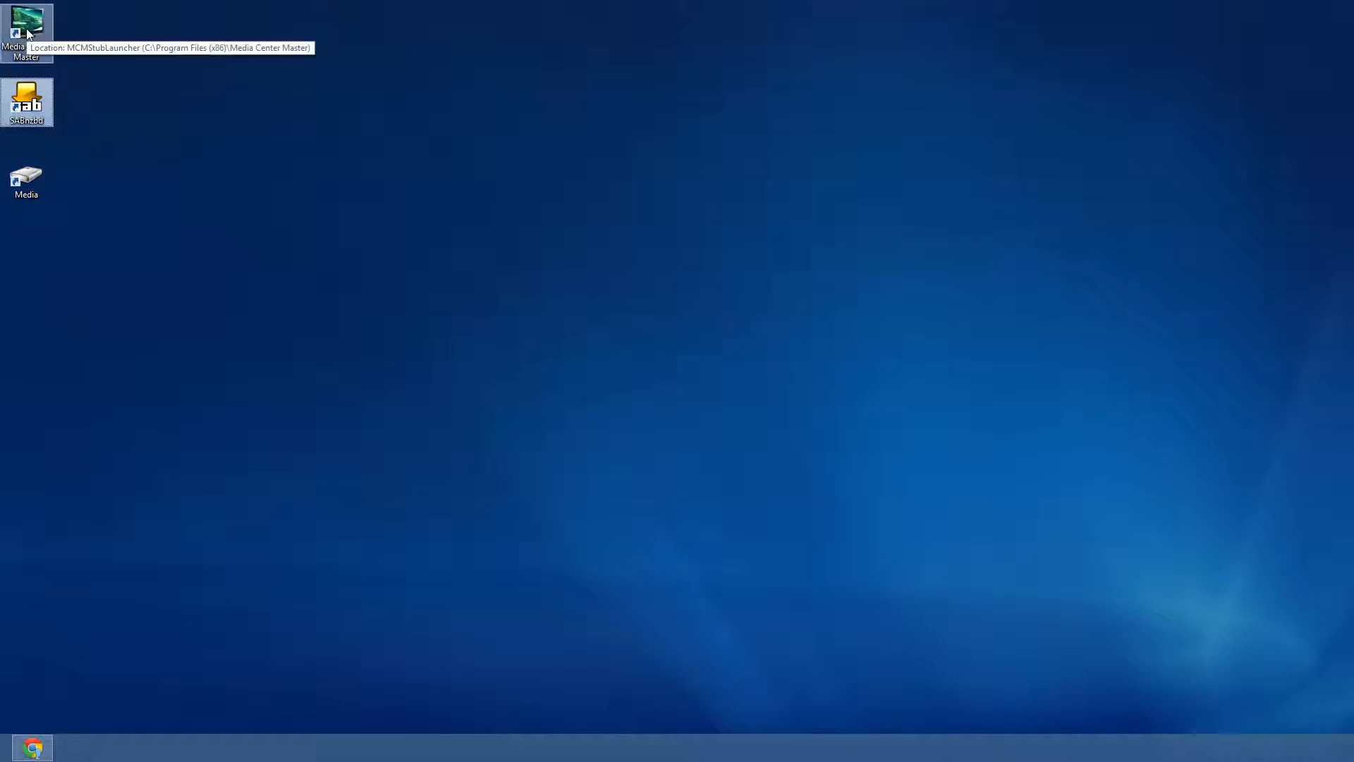
pyautogui.doubleClick(26, 178)
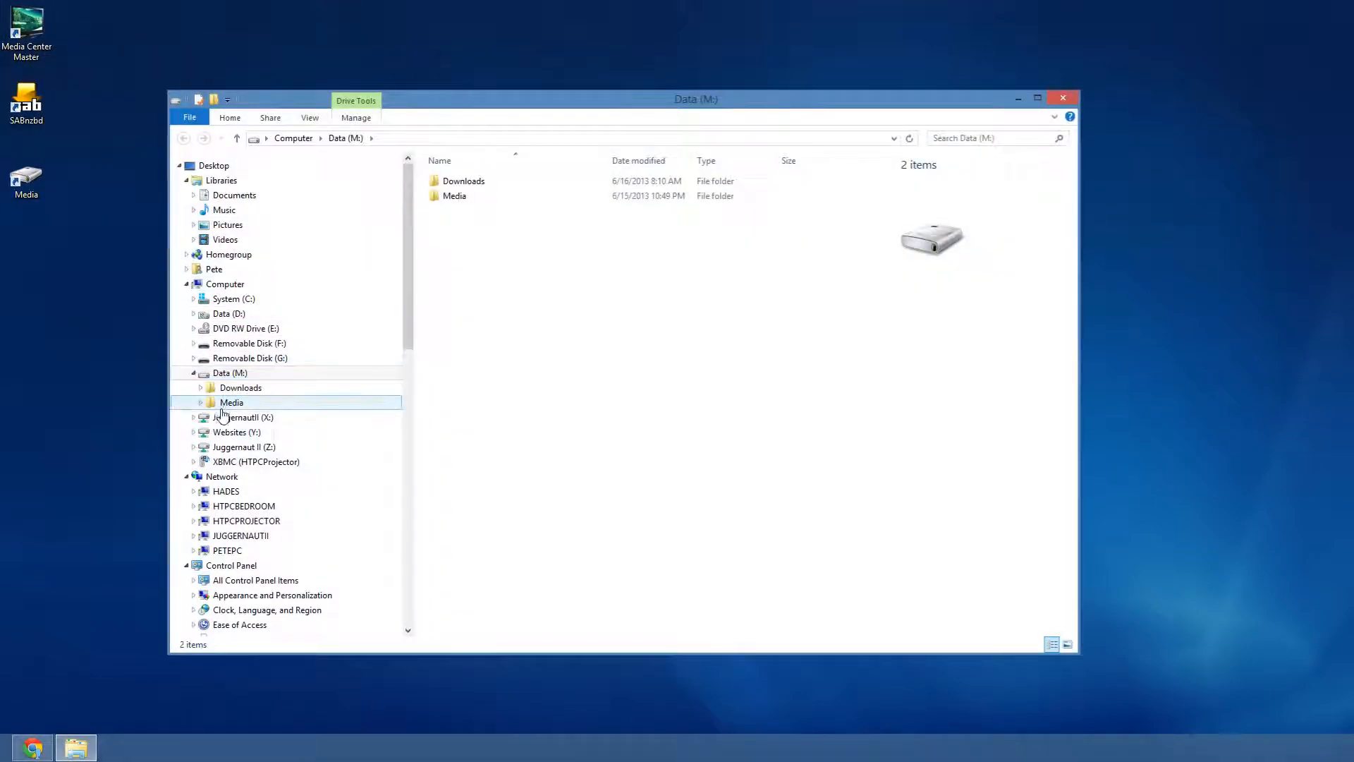
# - Expand Data (M:) and check the Media, Movies and TV folders
pyautogui.click(200, 402)
pyautogui.click(201, 387)
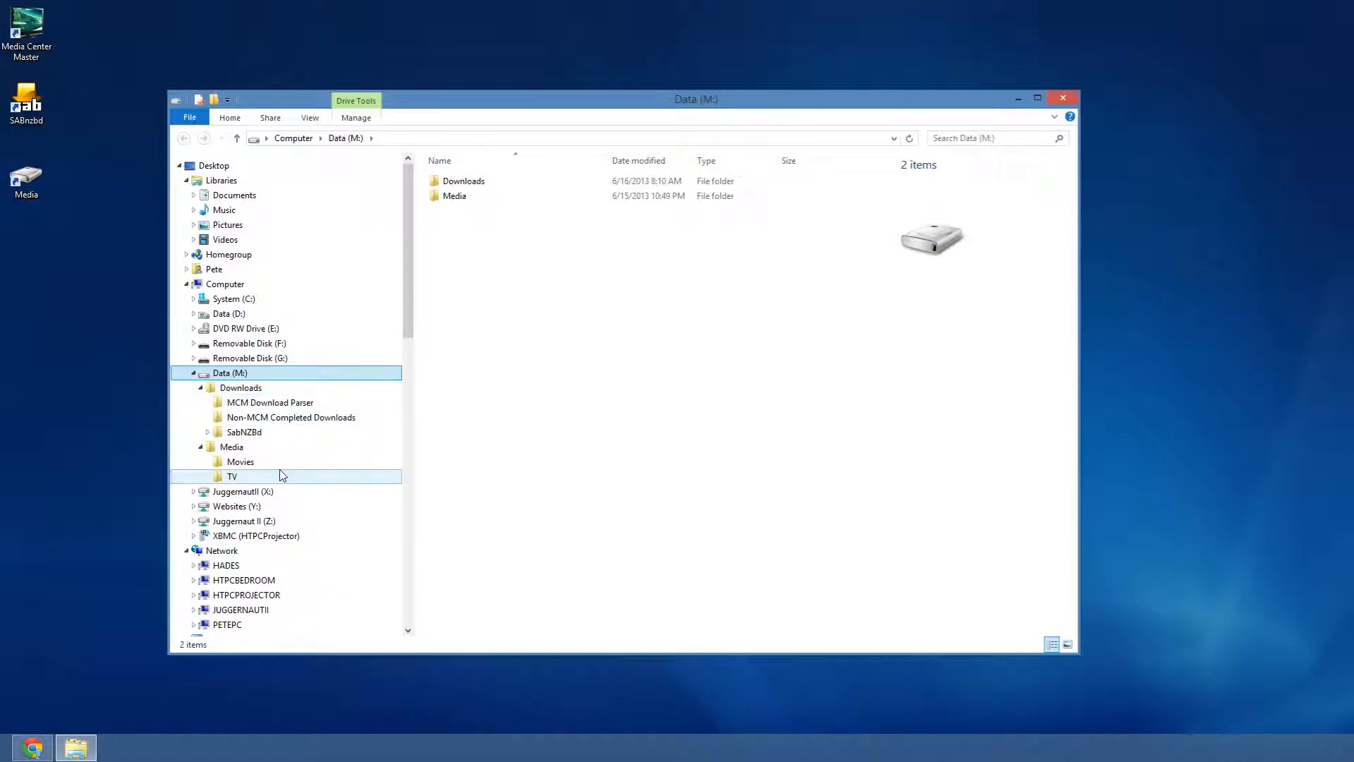
pyautogui.click(228, 449)
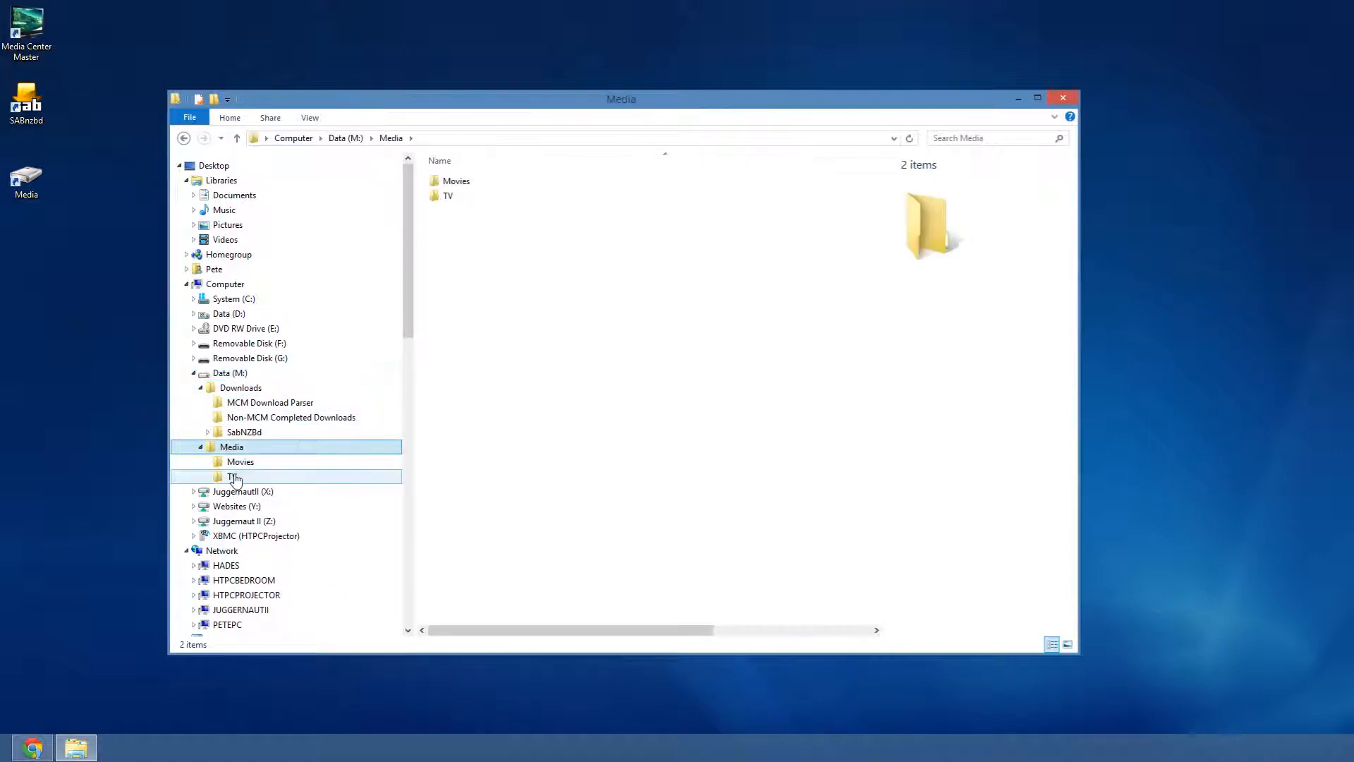
pyautogui.click(234, 477)
pyautogui.press('Up')
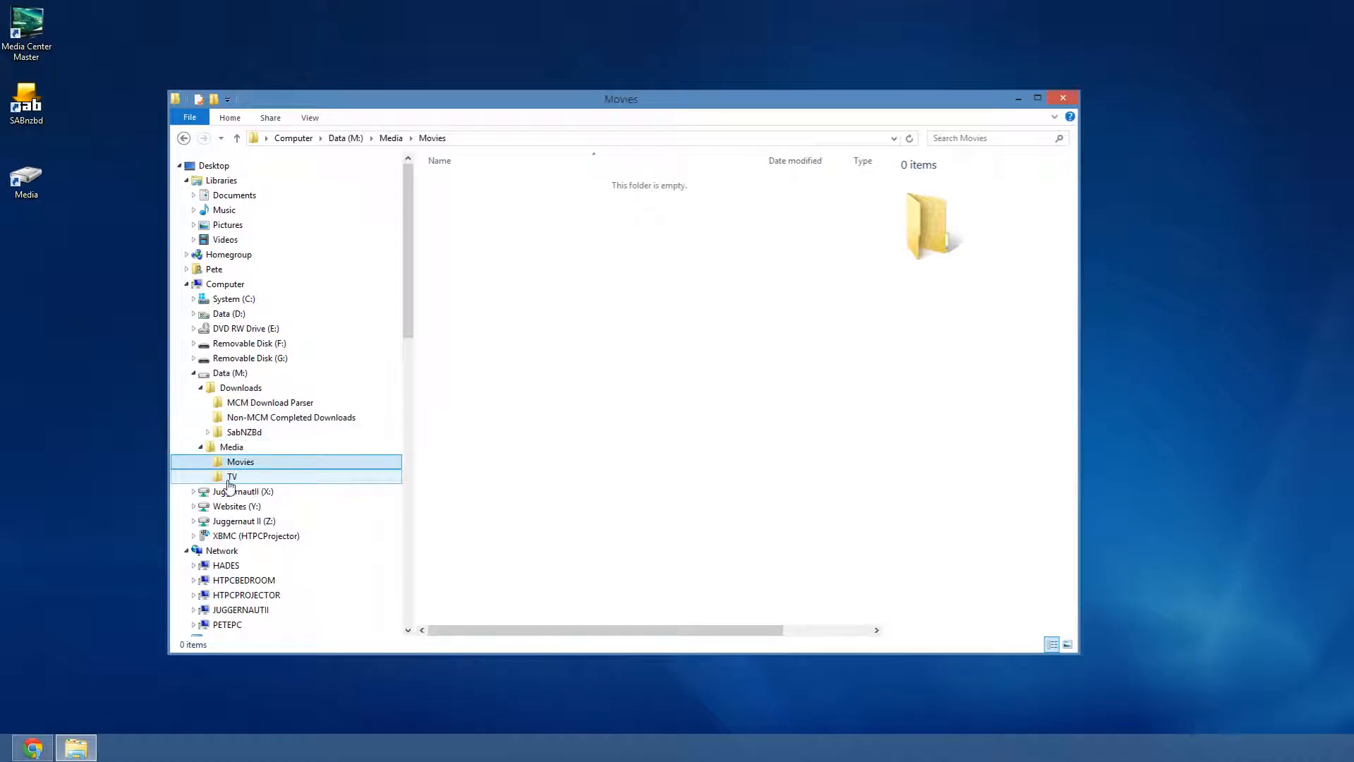
pyautogui.click(231, 480)
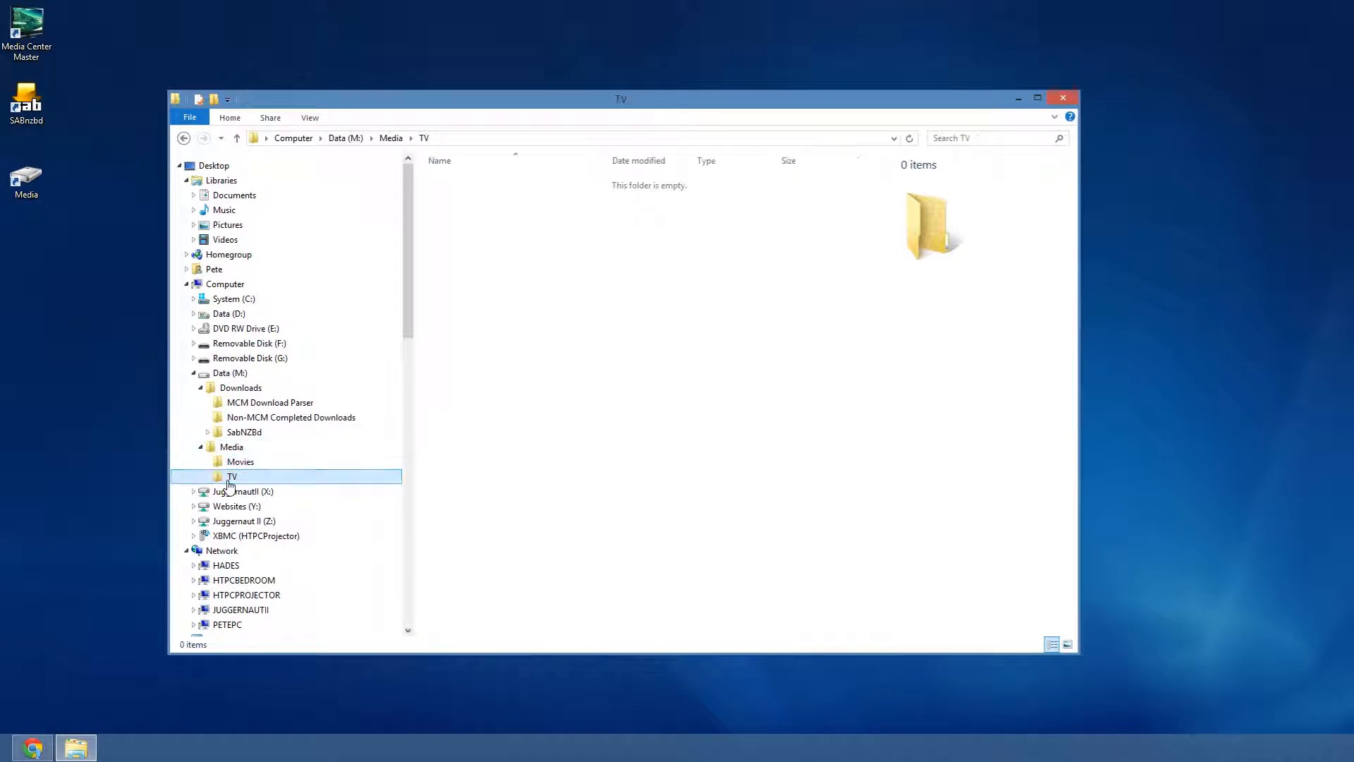
# - Open Downloads, MCM Download Parser, then the empty Non-MCM Completed Downloads folder
pyautogui.click(243, 389)
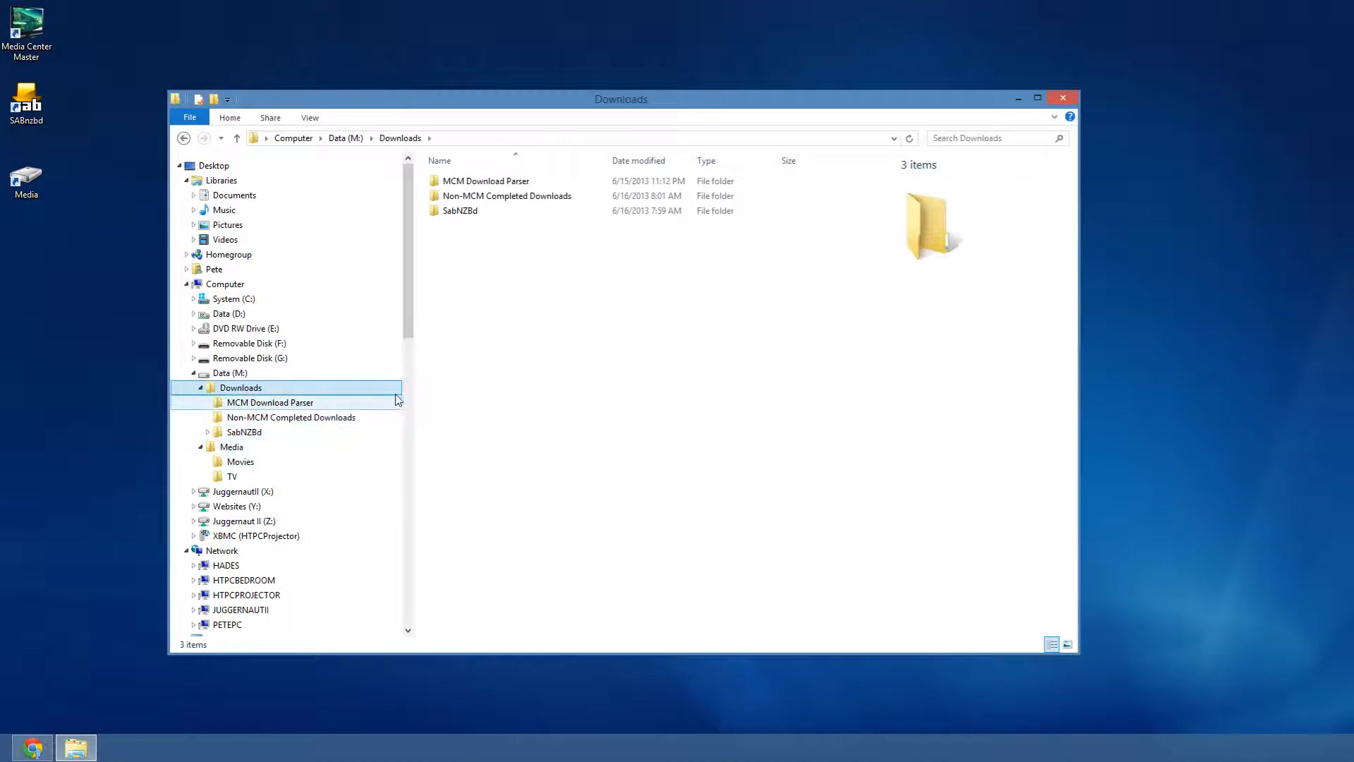
pyautogui.doubleClick(477, 182)
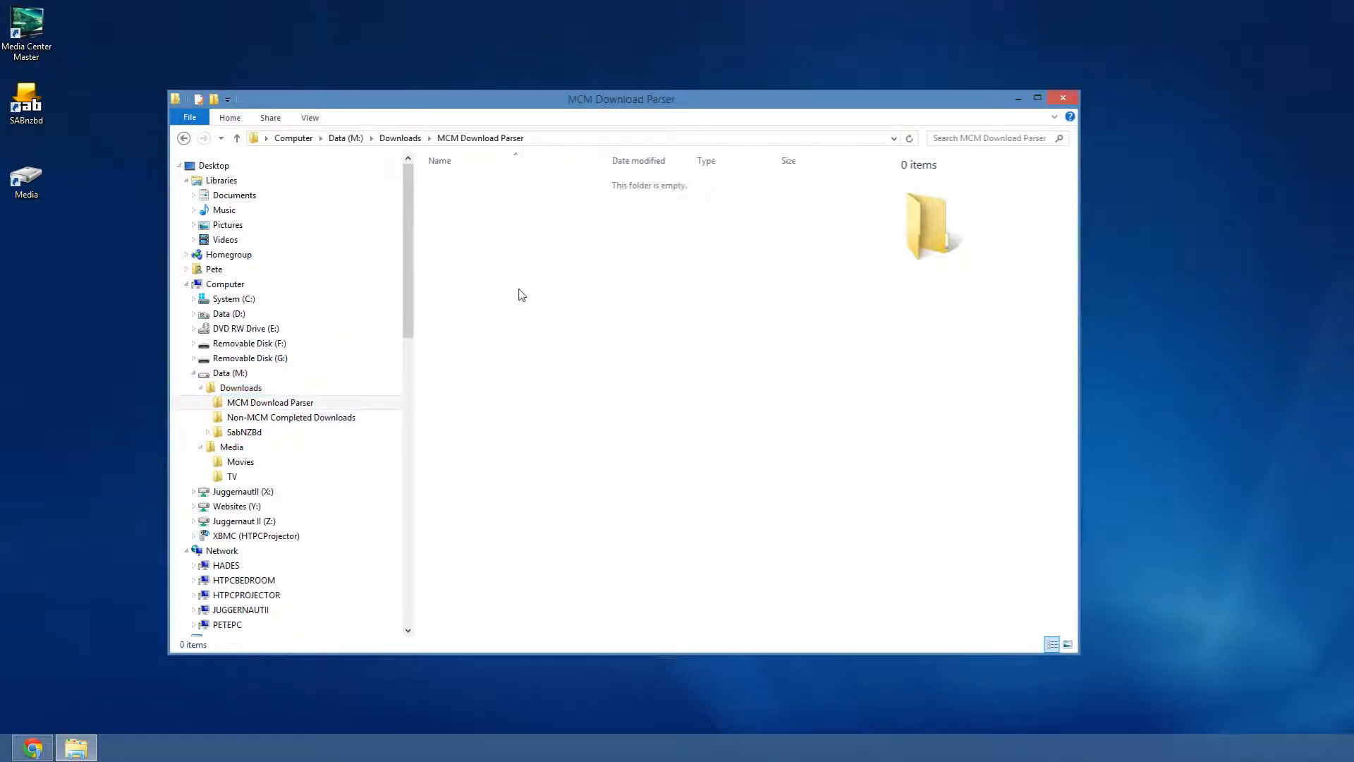
pyautogui.click(245, 421)
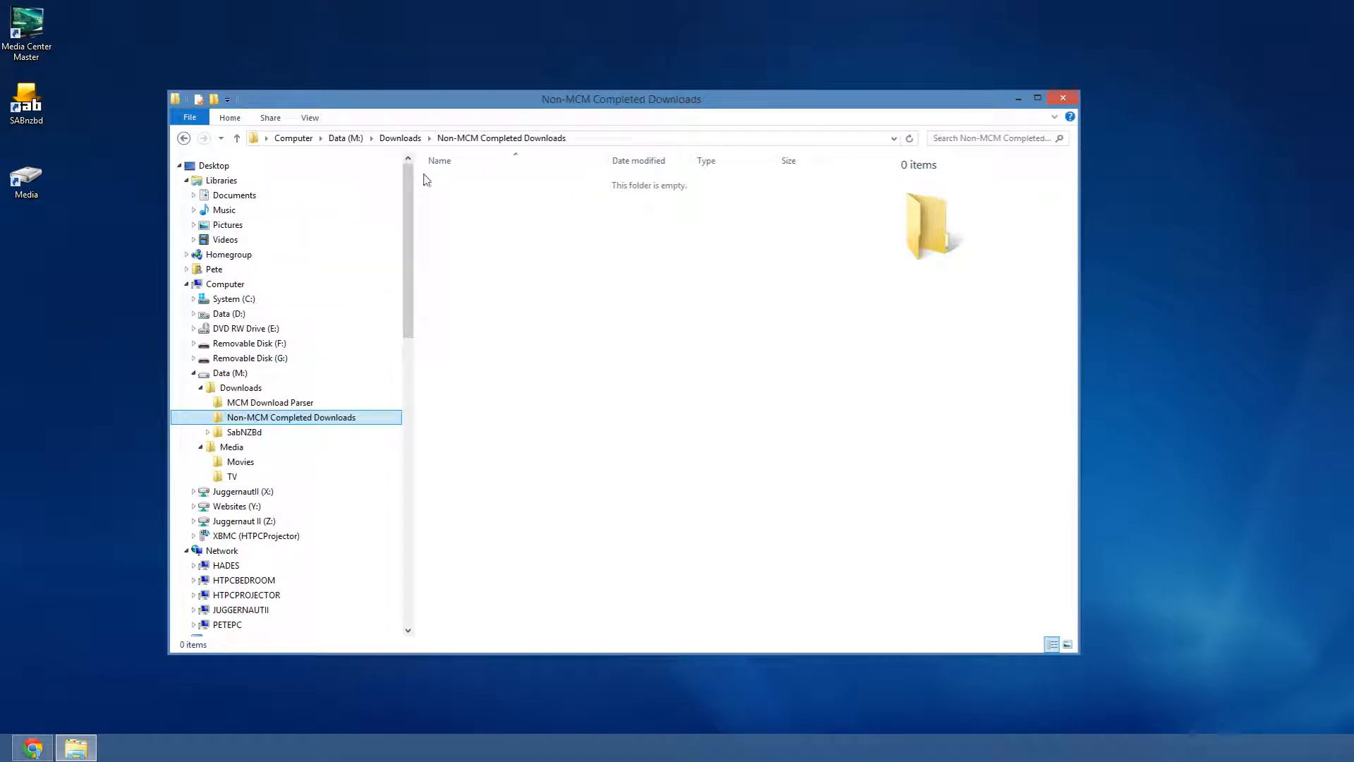
pyautogui.click(37, 121)
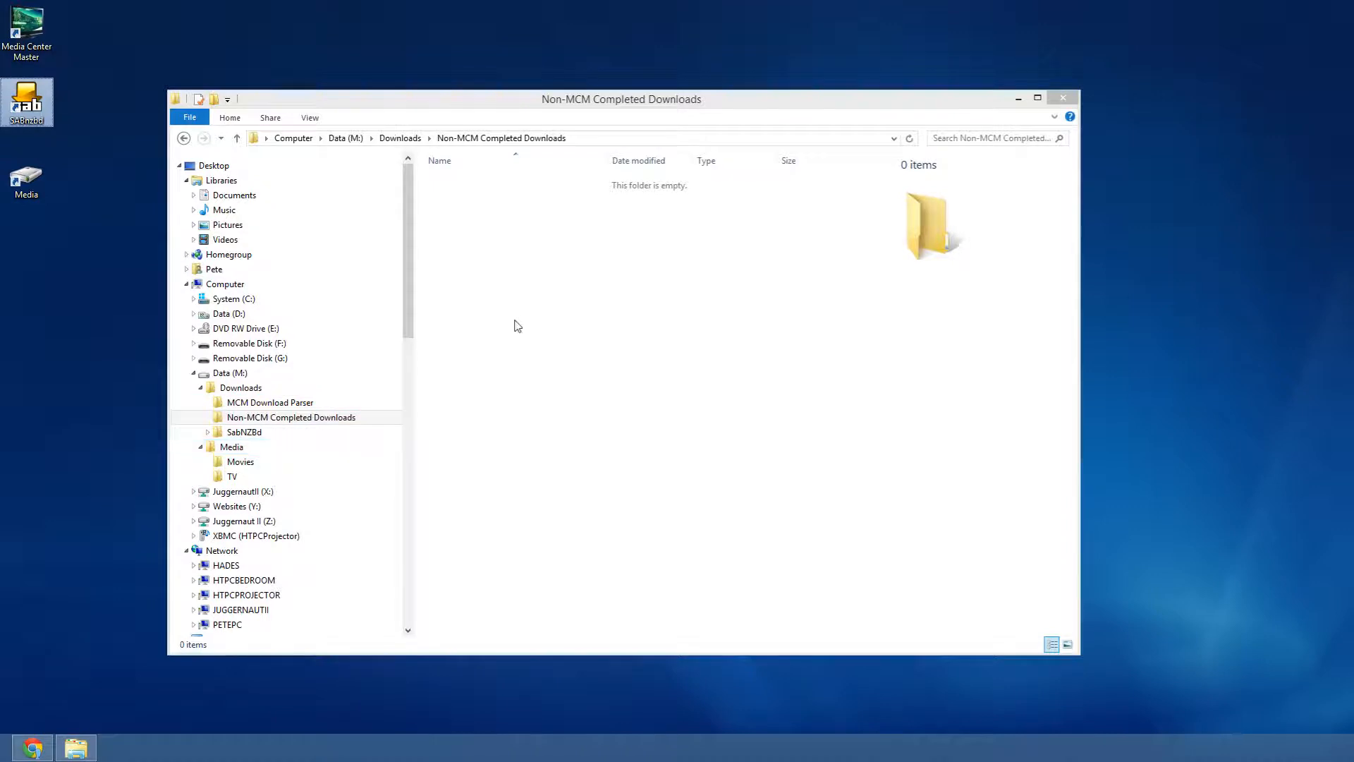
# - Browse SabNZBd's Cache, Completed, Post-Processing and Incoming subfolders, opening Incoming
pyautogui.click(207, 433)
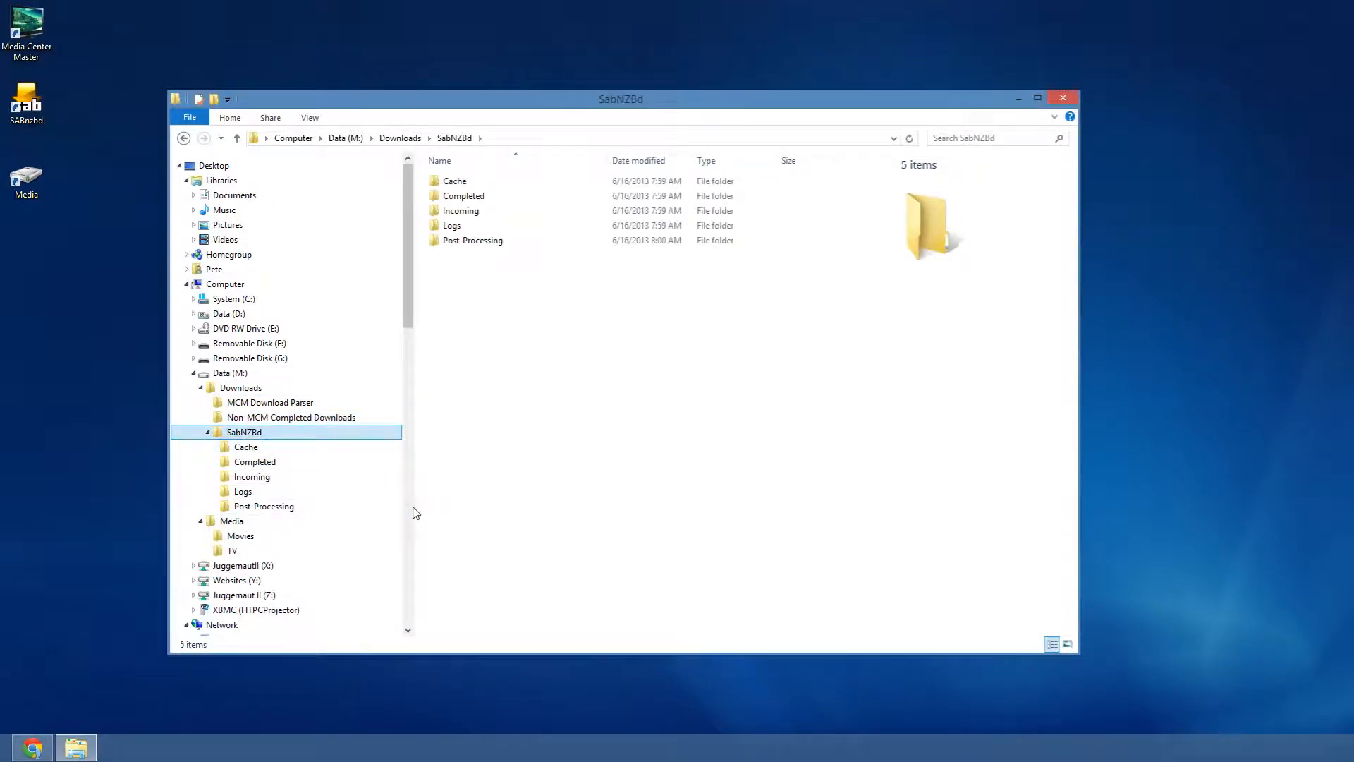
pyautogui.click(457, 181)
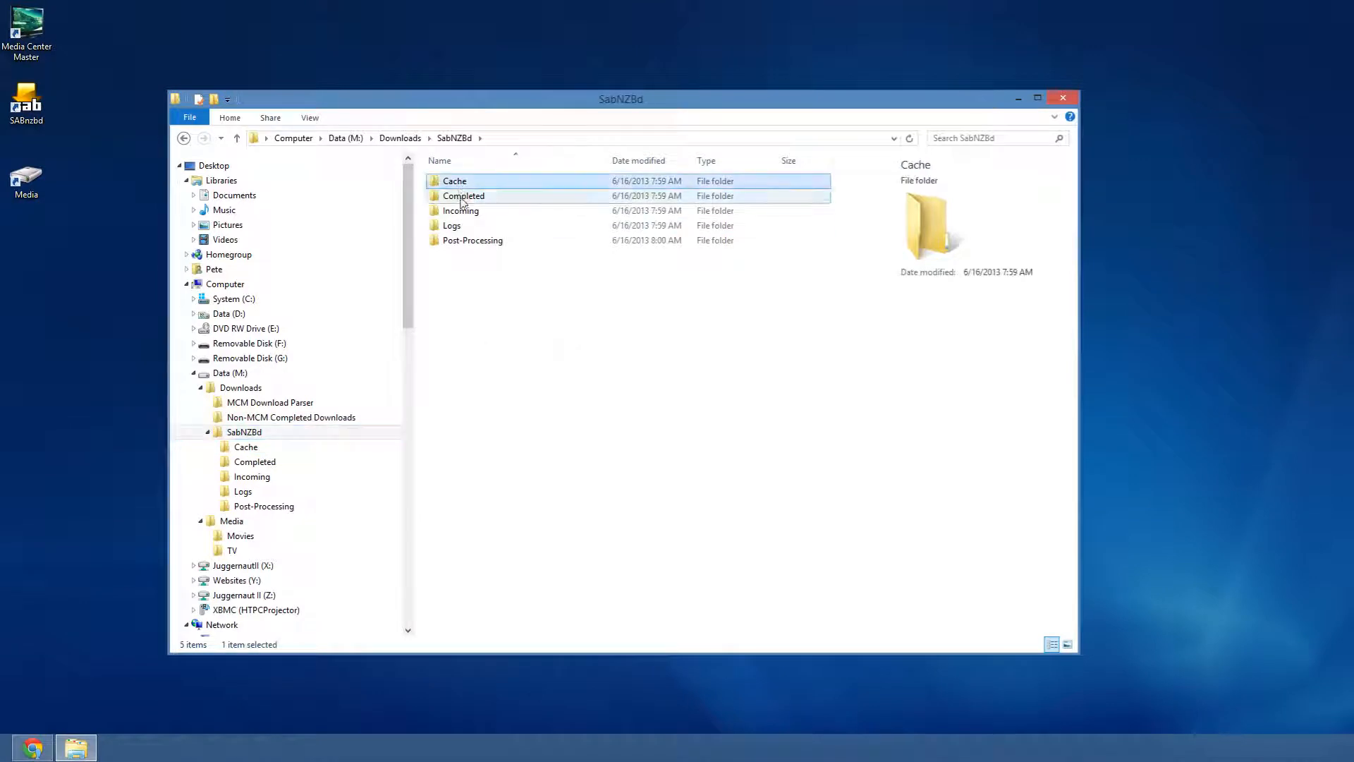
pyautogui.click(465, 198)
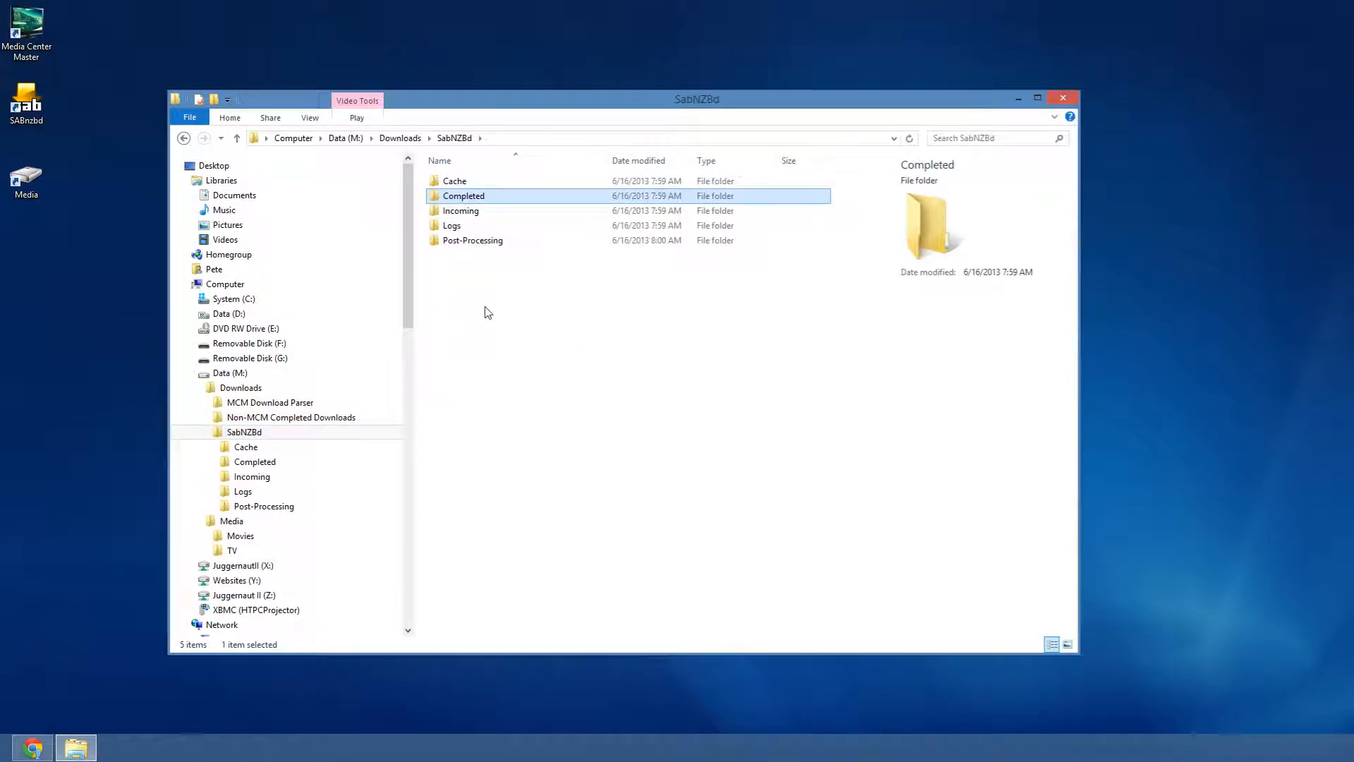
pyautogui.click(473, 241)
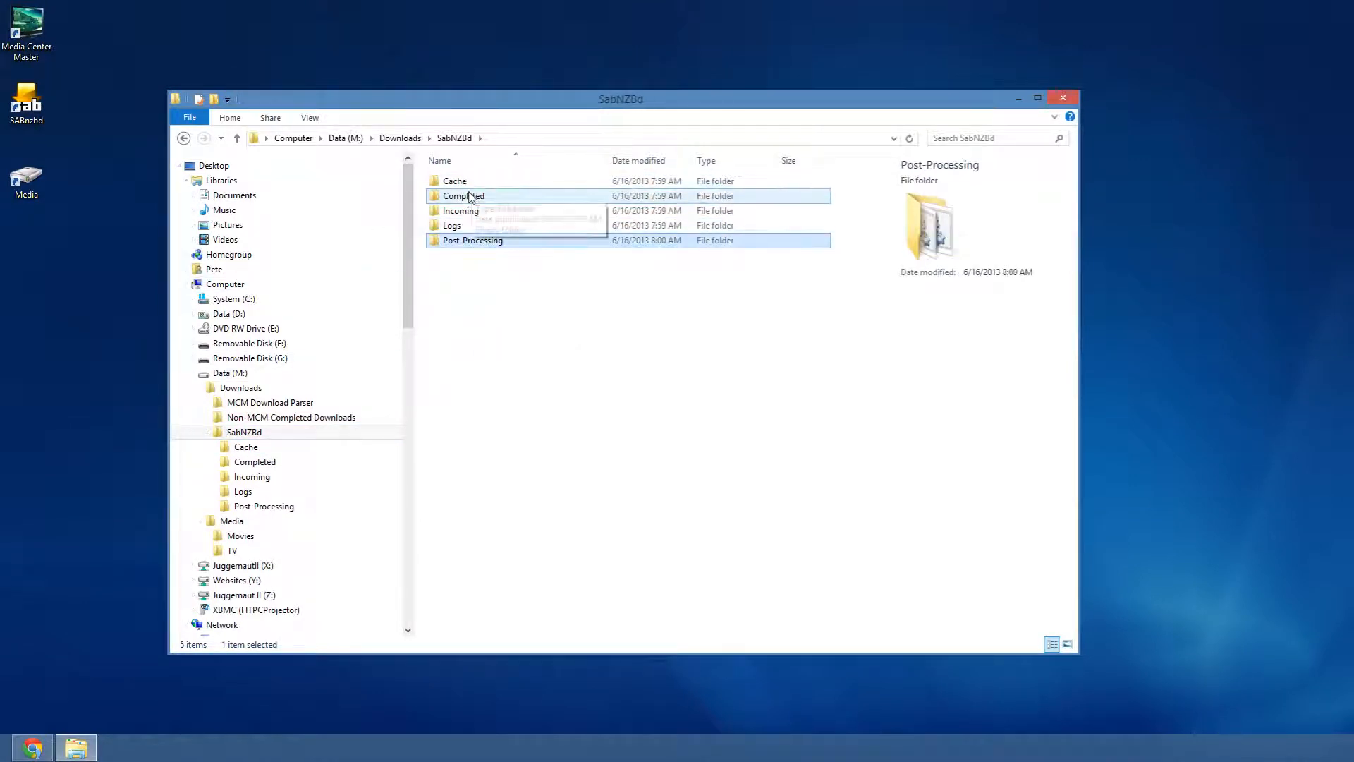
pyautogui.click(465, 211)
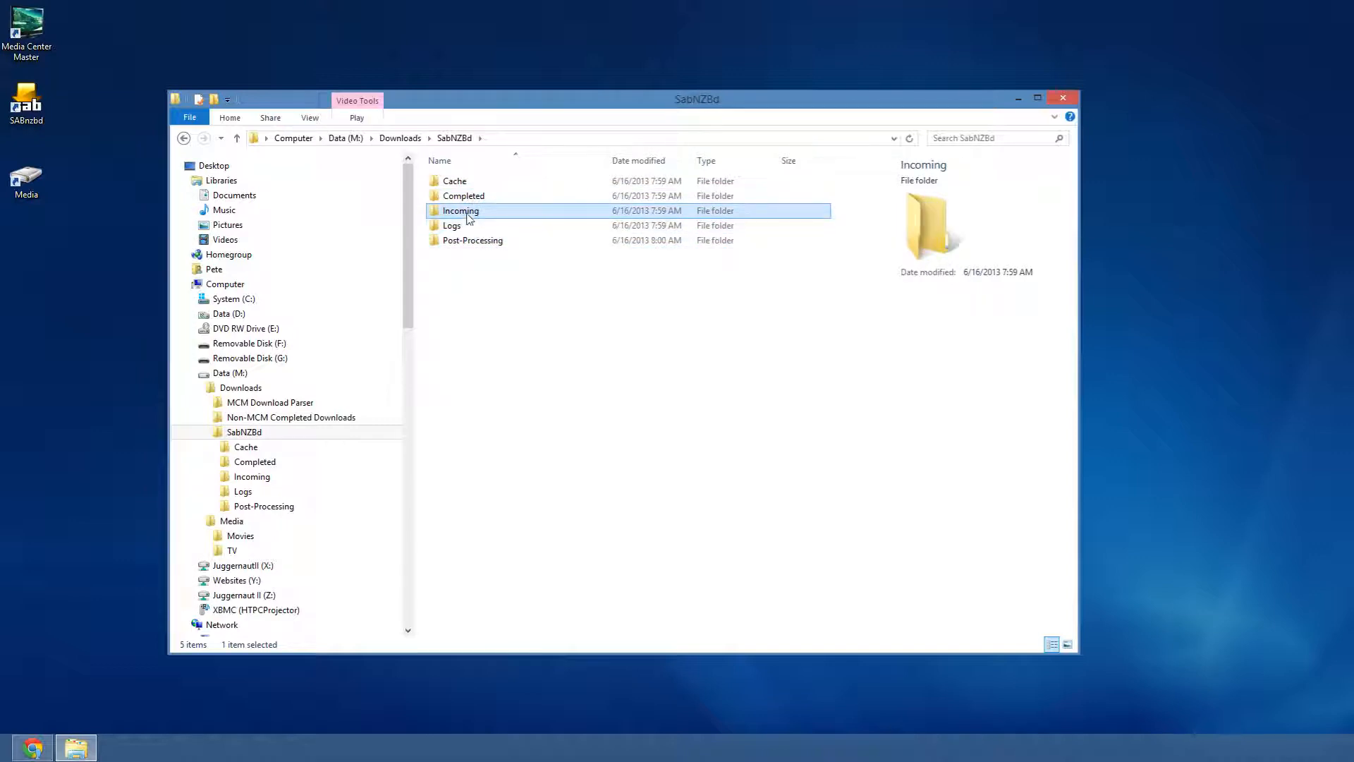
pyautogui.doubleClick(466, 213)
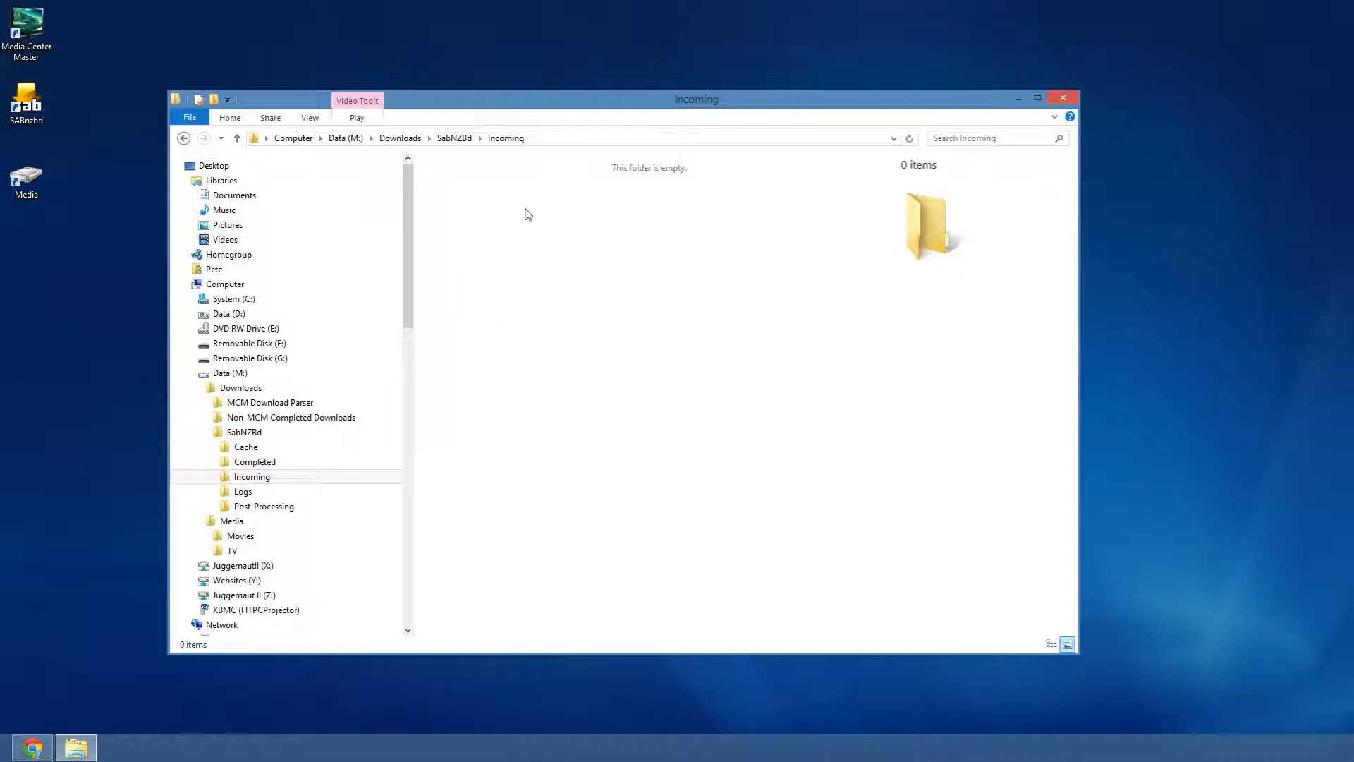
# - Check the Logs and Post-Processing folders, return to SabNZBd, and launch SABnzbd
pyautogui.click(24, 120)
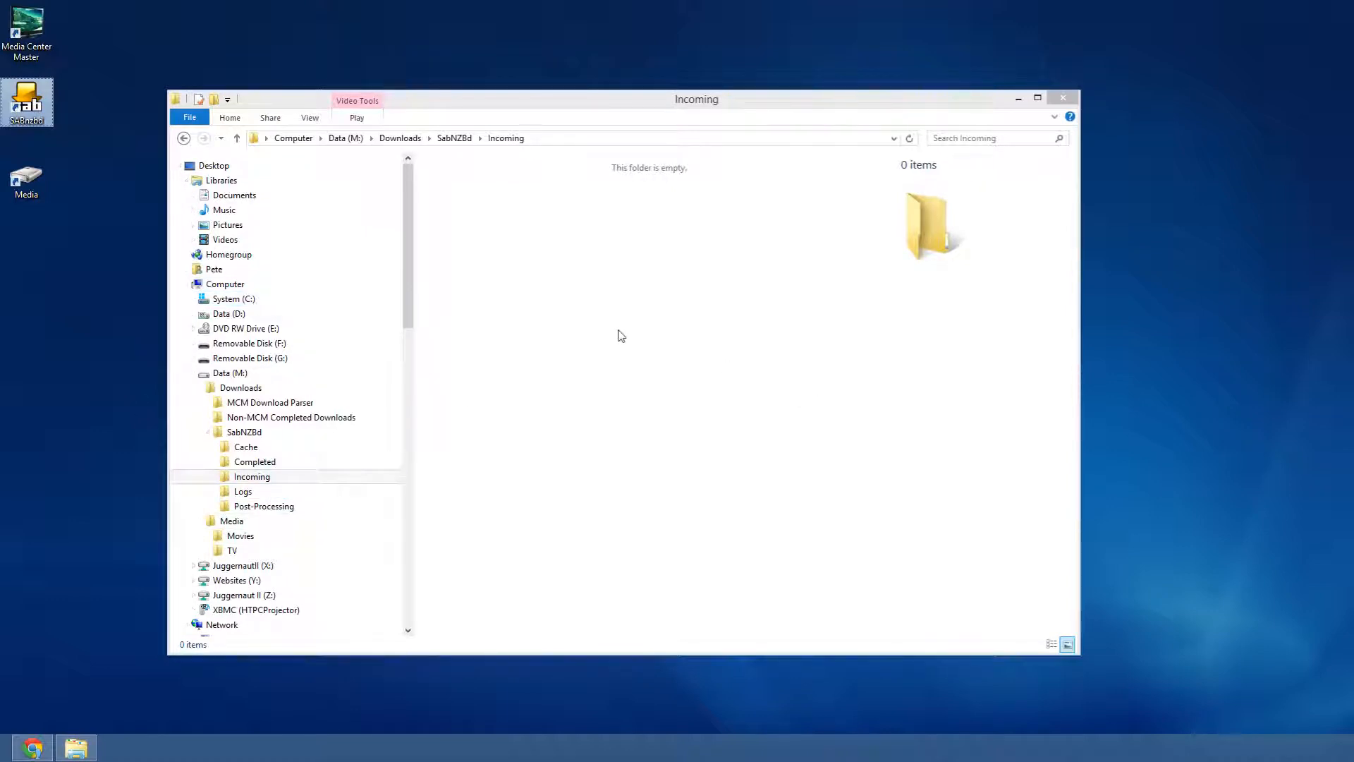
pyautogui.click(243, 493)
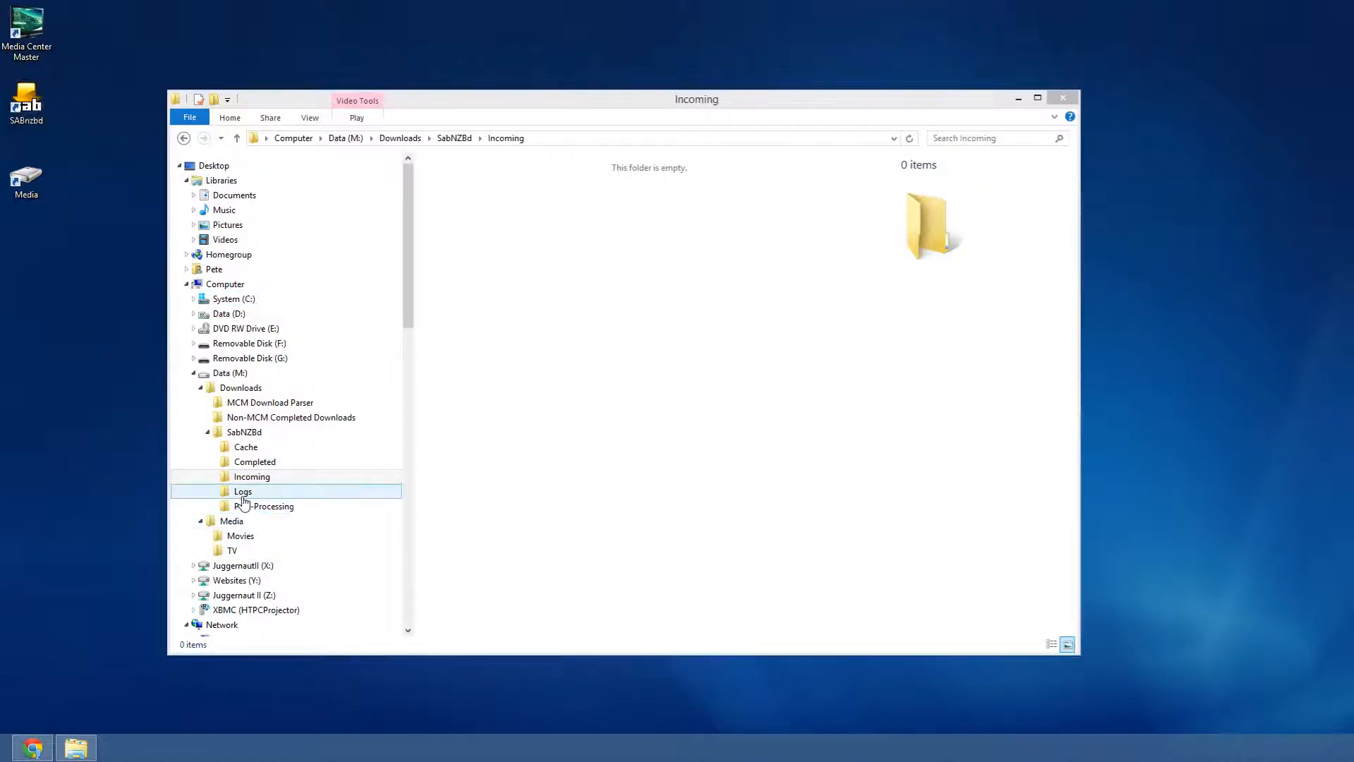
pyautogui.click(248, 507)
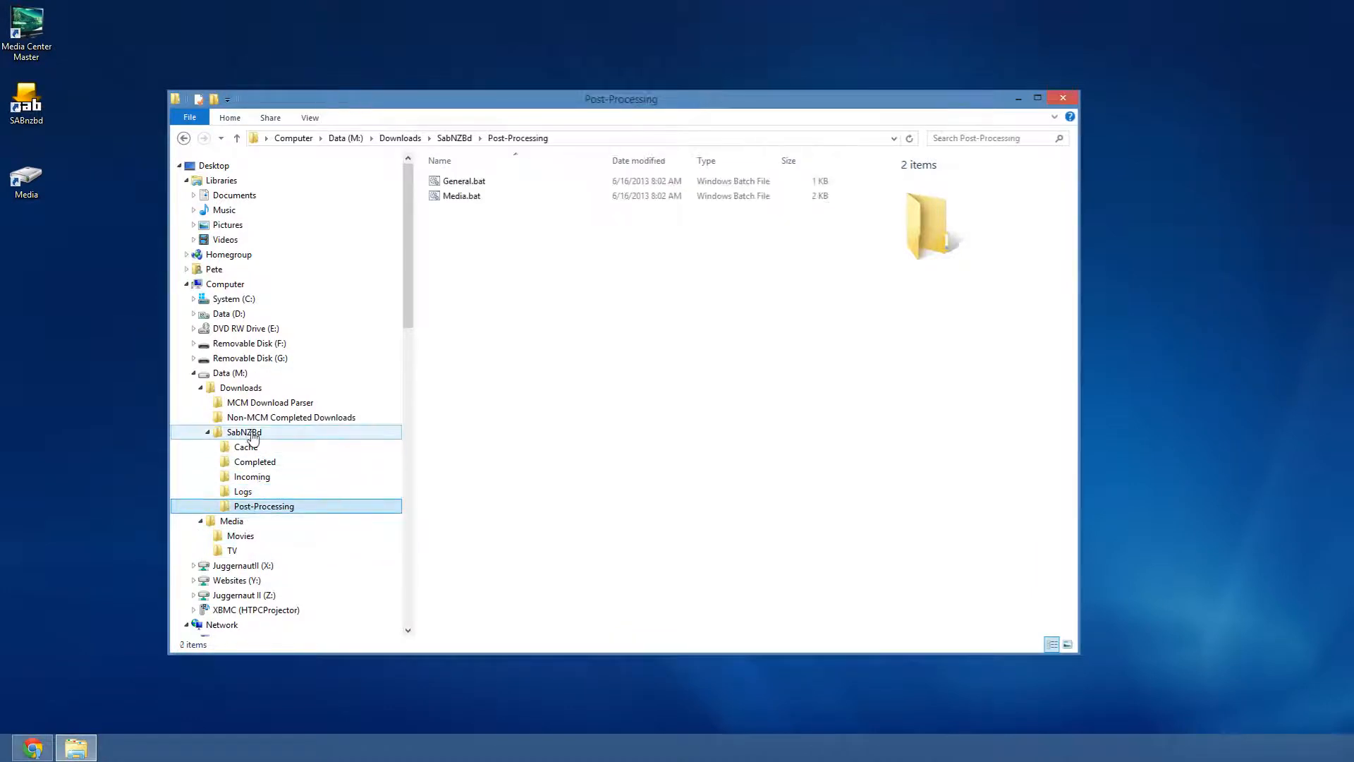
pyautogui.click(250, 434)
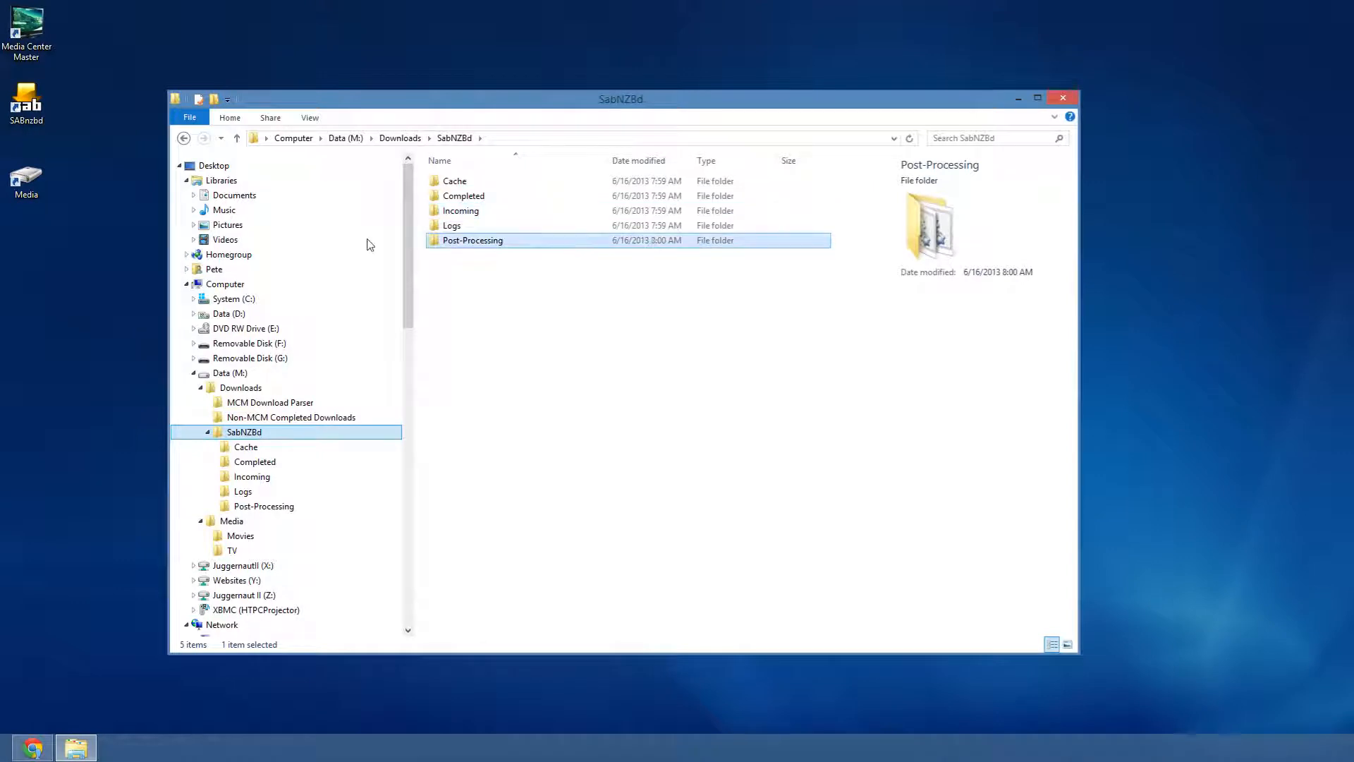
pyautogui.click(25, 116)
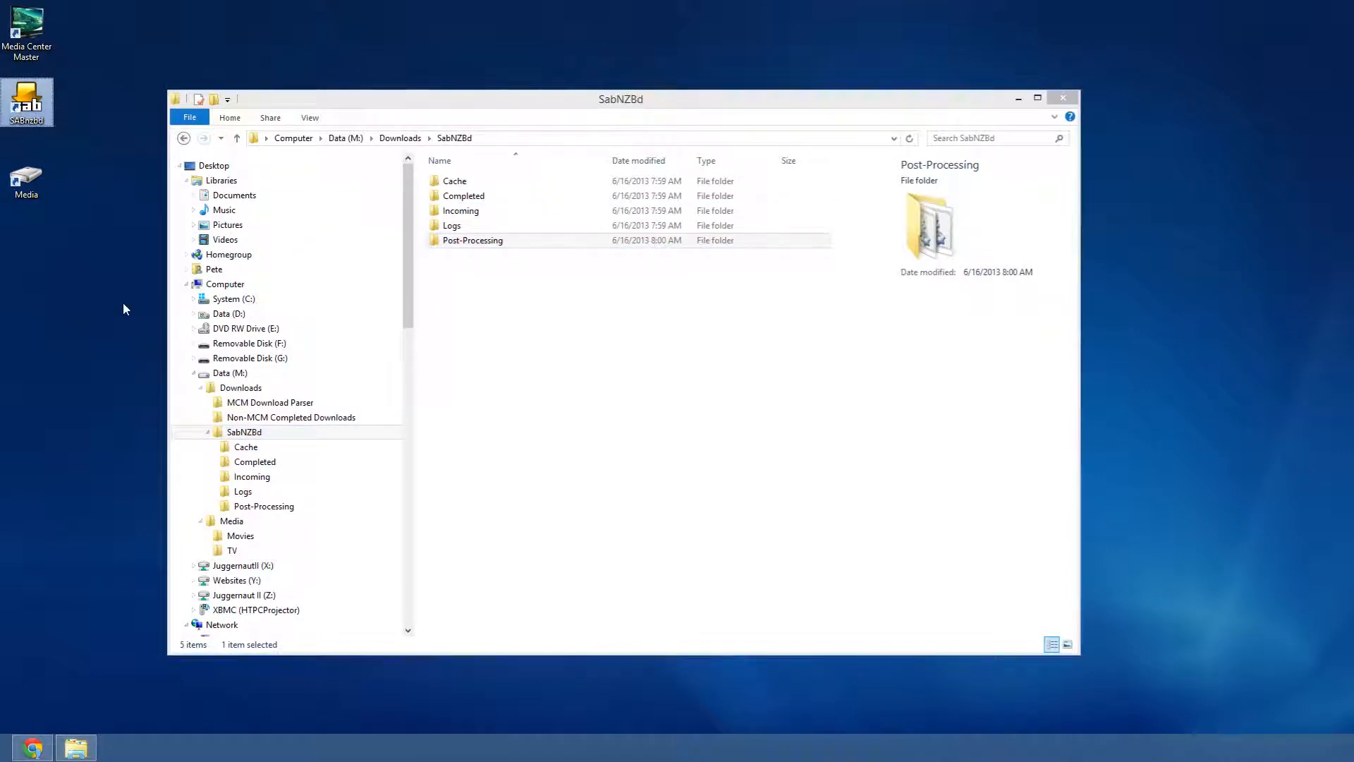
pyautogui.click(36, 712)
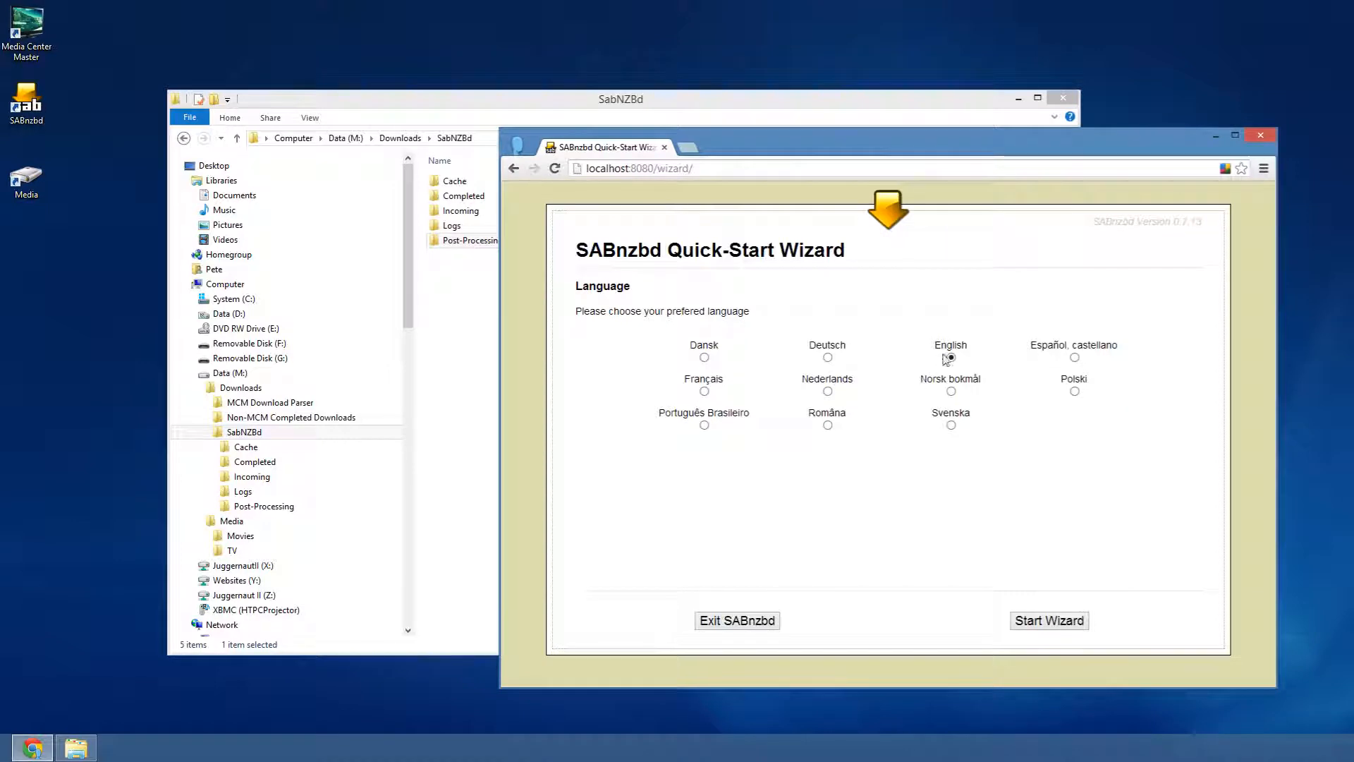
# - Start the wizard and enter news.newshosting.com as the server host with port 119
pyautogui.click(1049, 623)
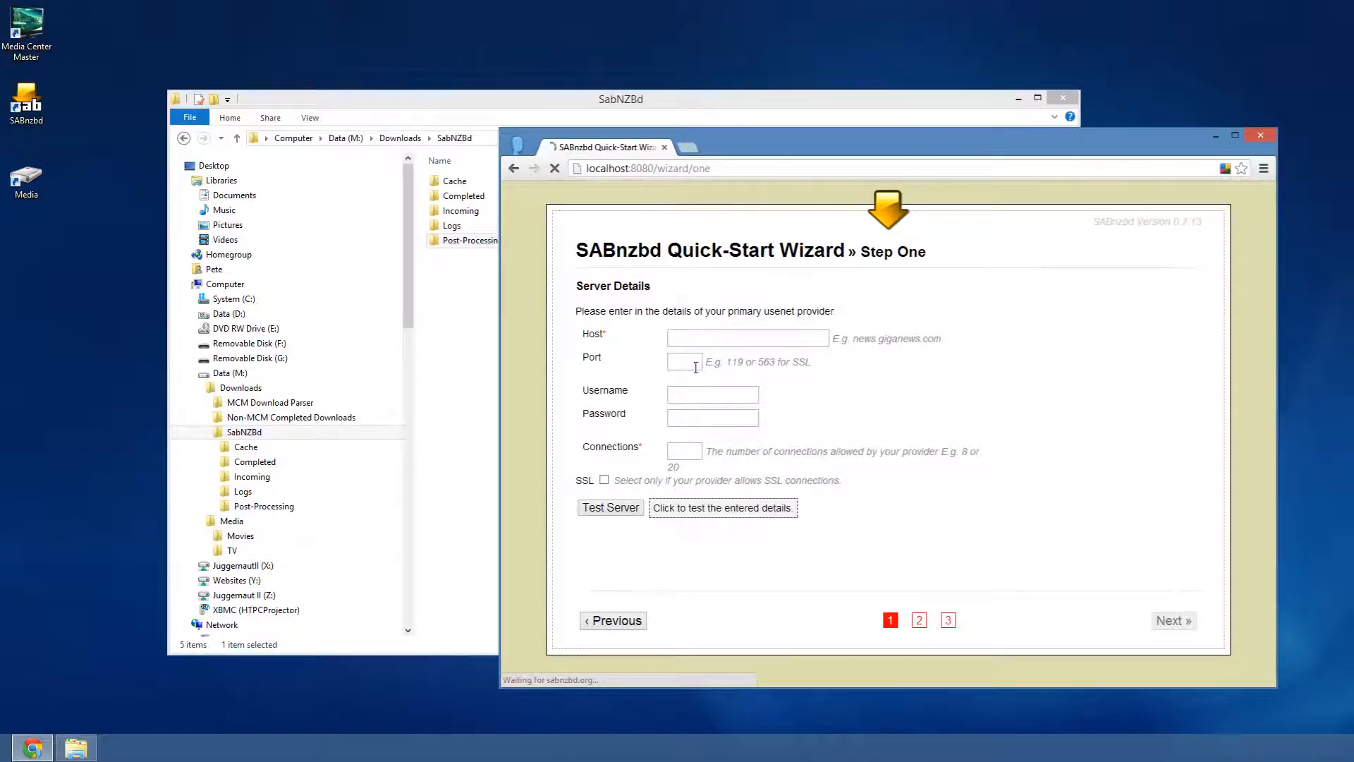
pyautogui.click(737, 335)
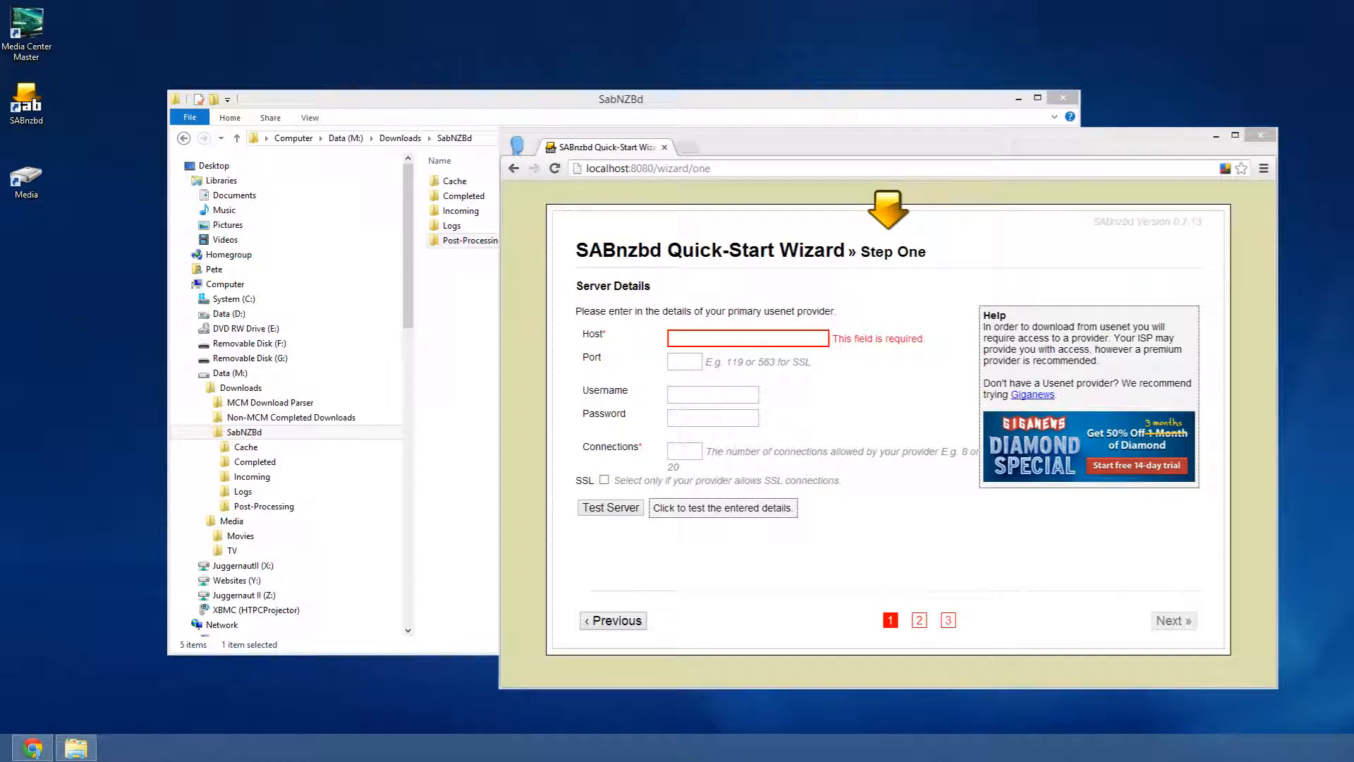
pyautogui.click(722, 330)
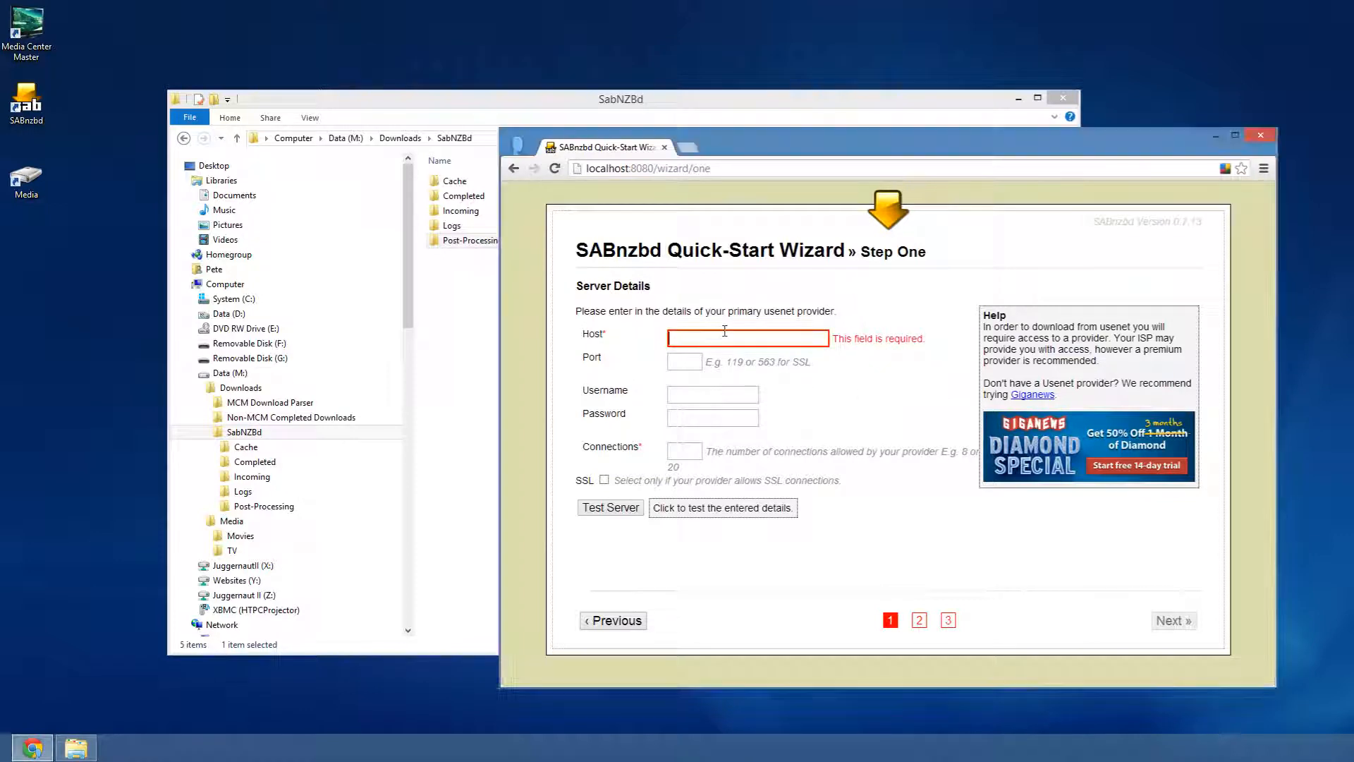
pyautogui.write('news.newshosting.com')
pyautogui.click(692, 363)
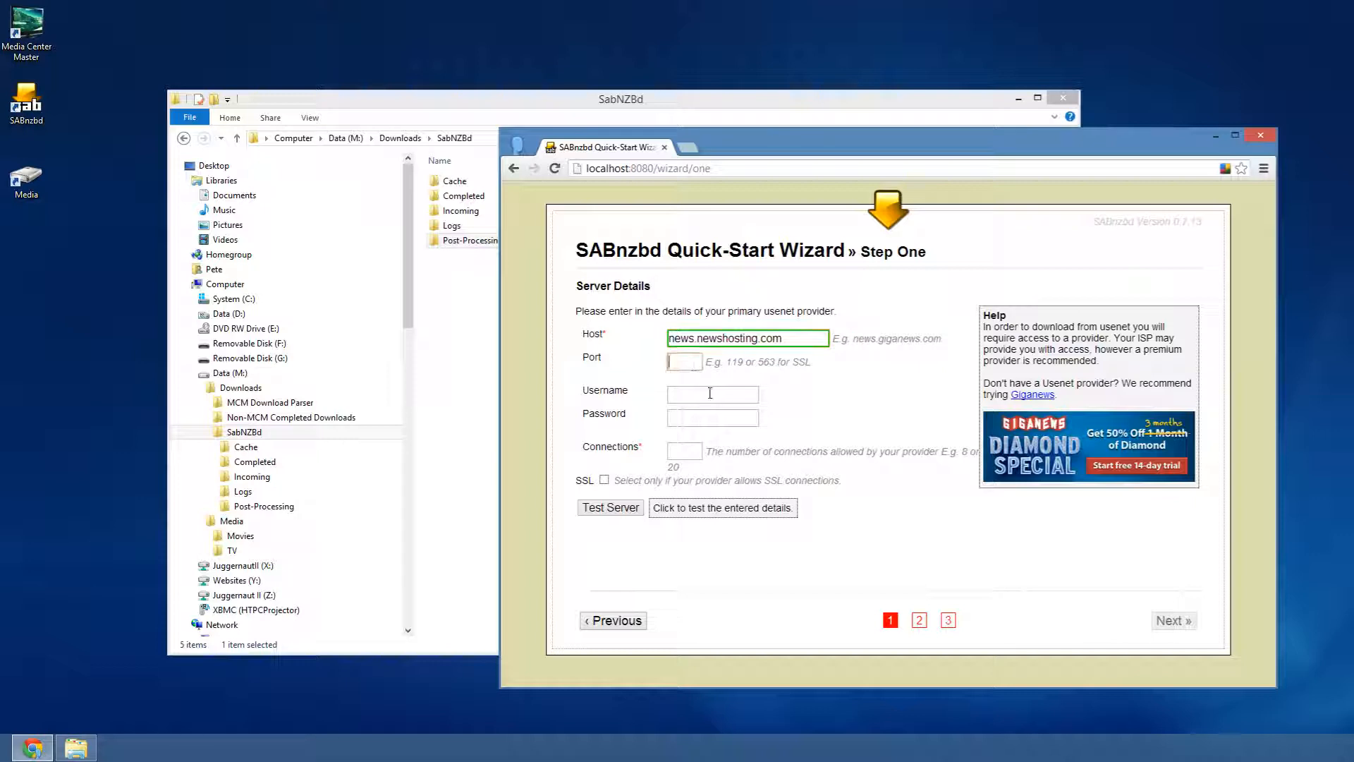
pyautogui.write('119')
# - Enter the account username and password and set 15 server connections
pyautogui.click(697, 395)
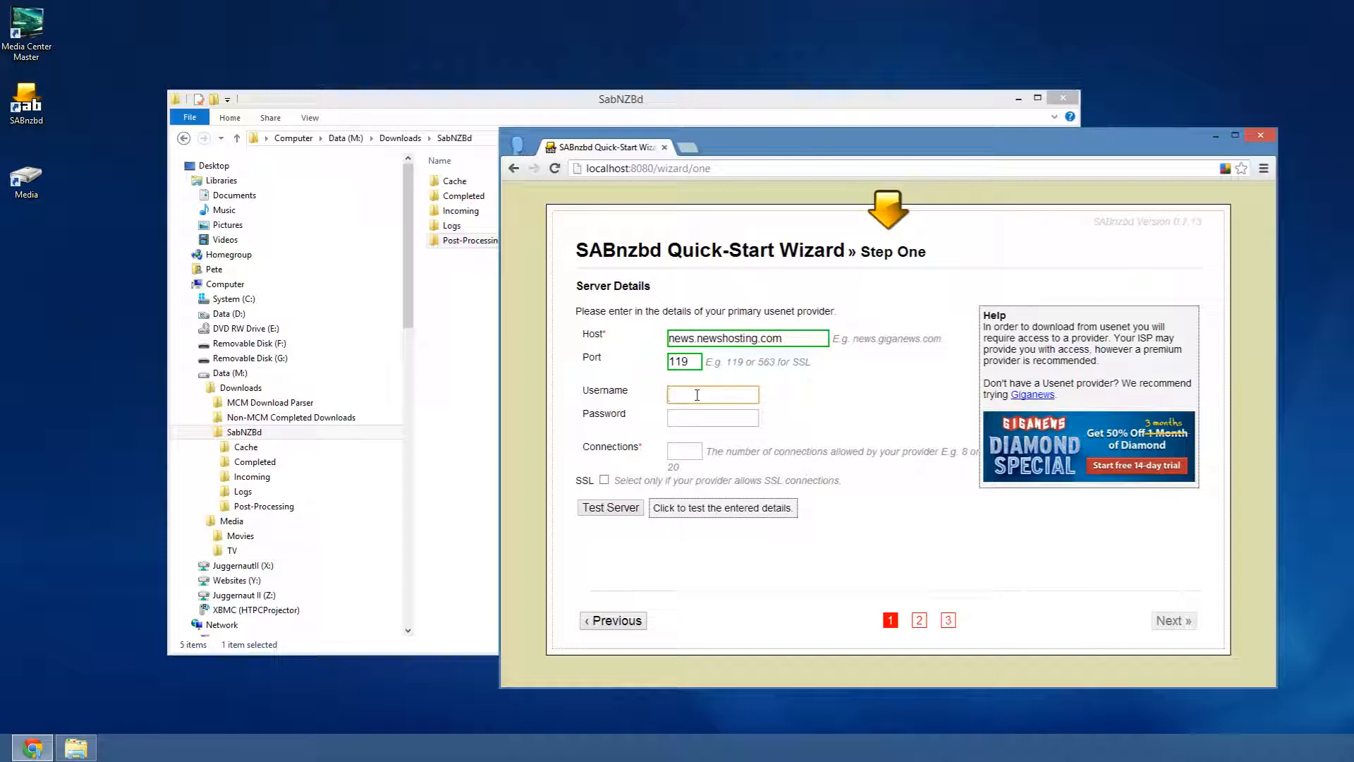
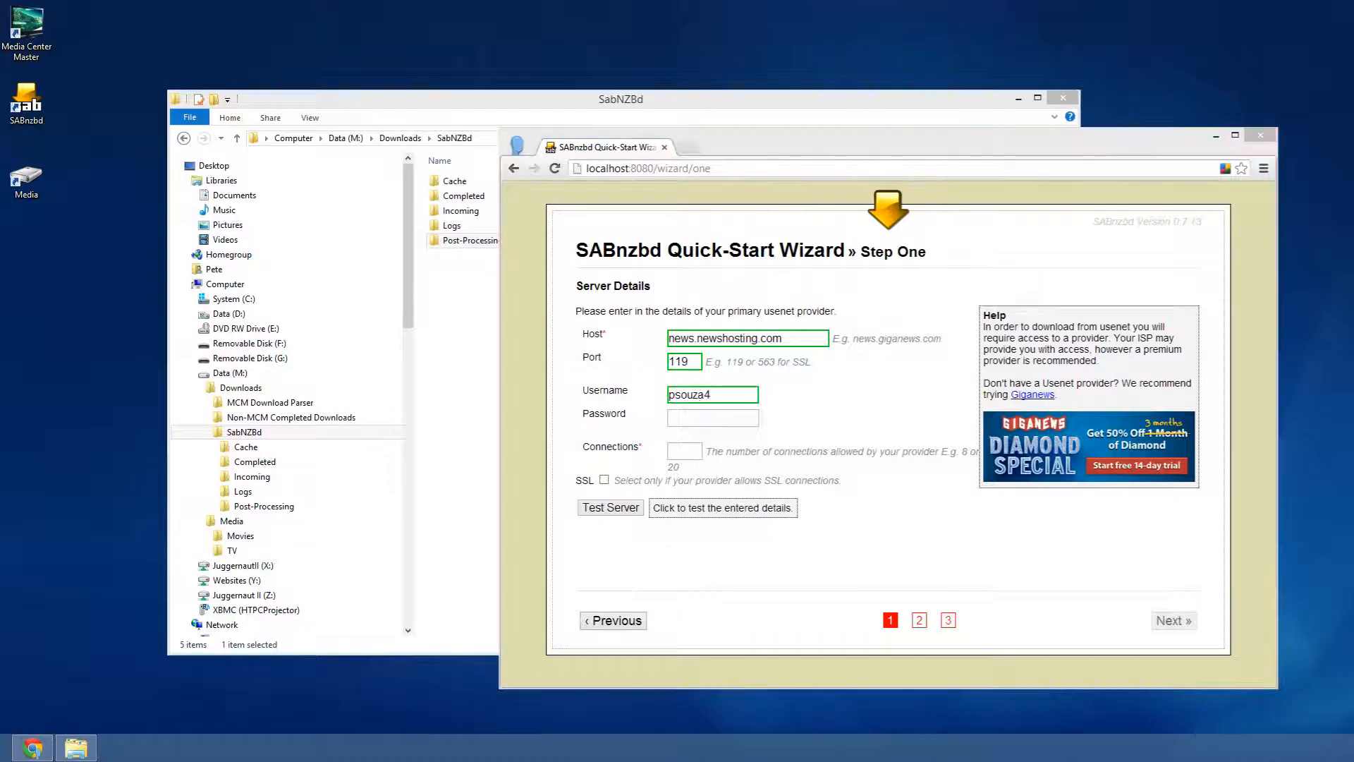
pyautogui.click(692, 423)
pyautogui.hotkey('ctrl', 'v')
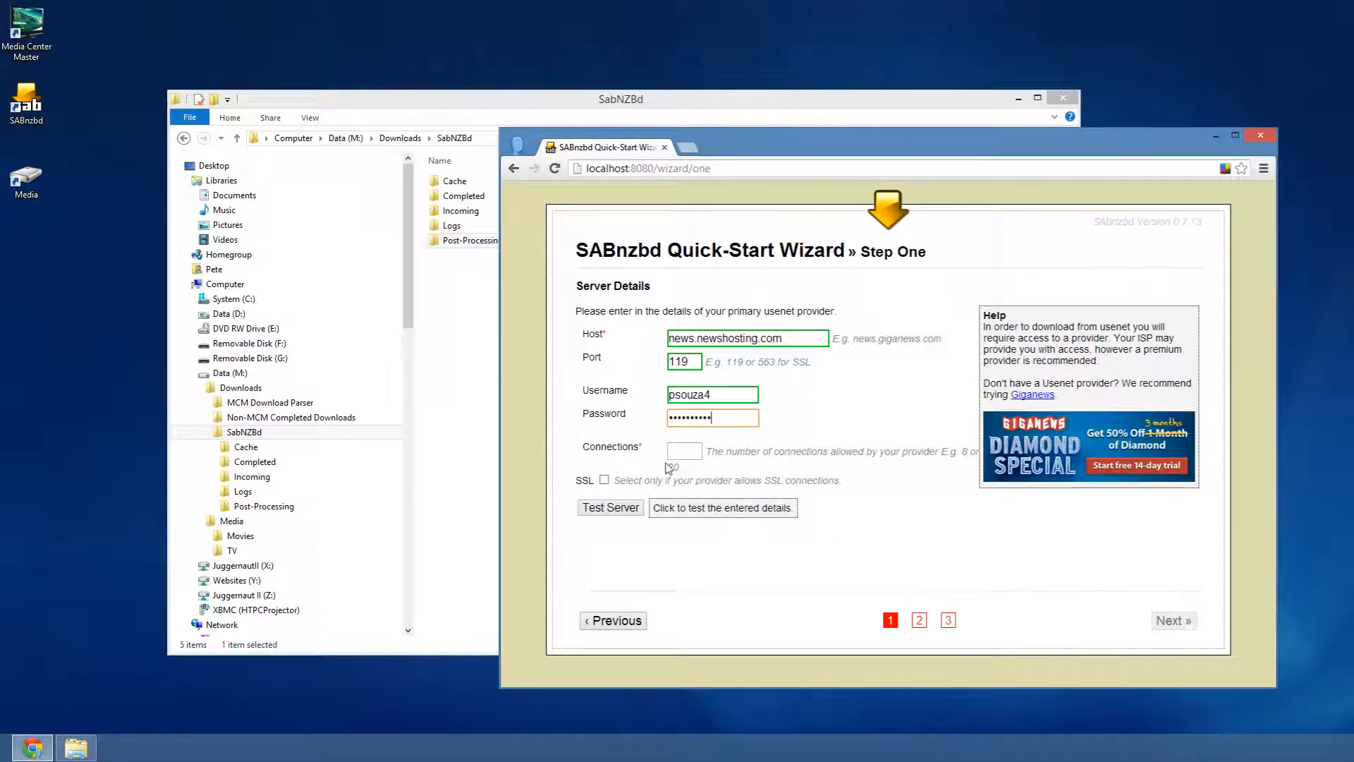
pyautogui.click(677, 455)
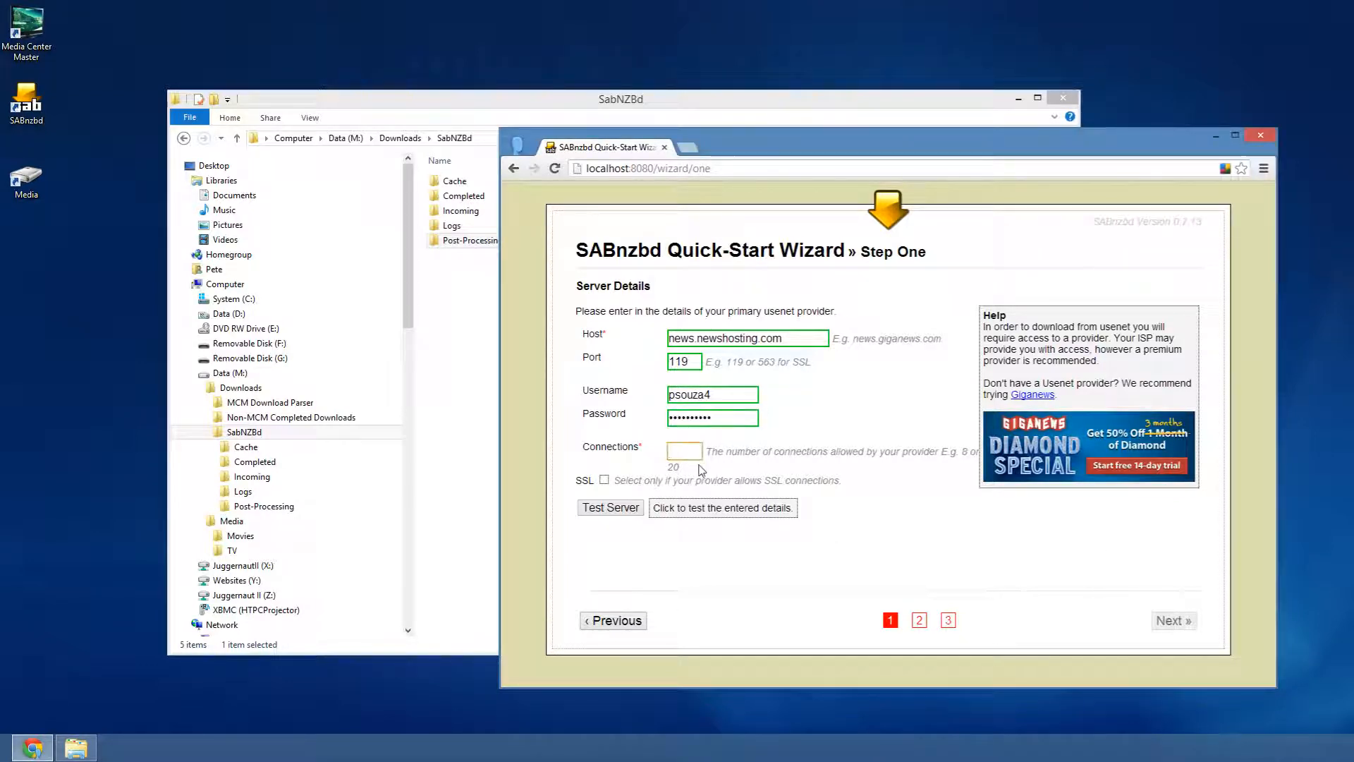
pyautogui.write('15')
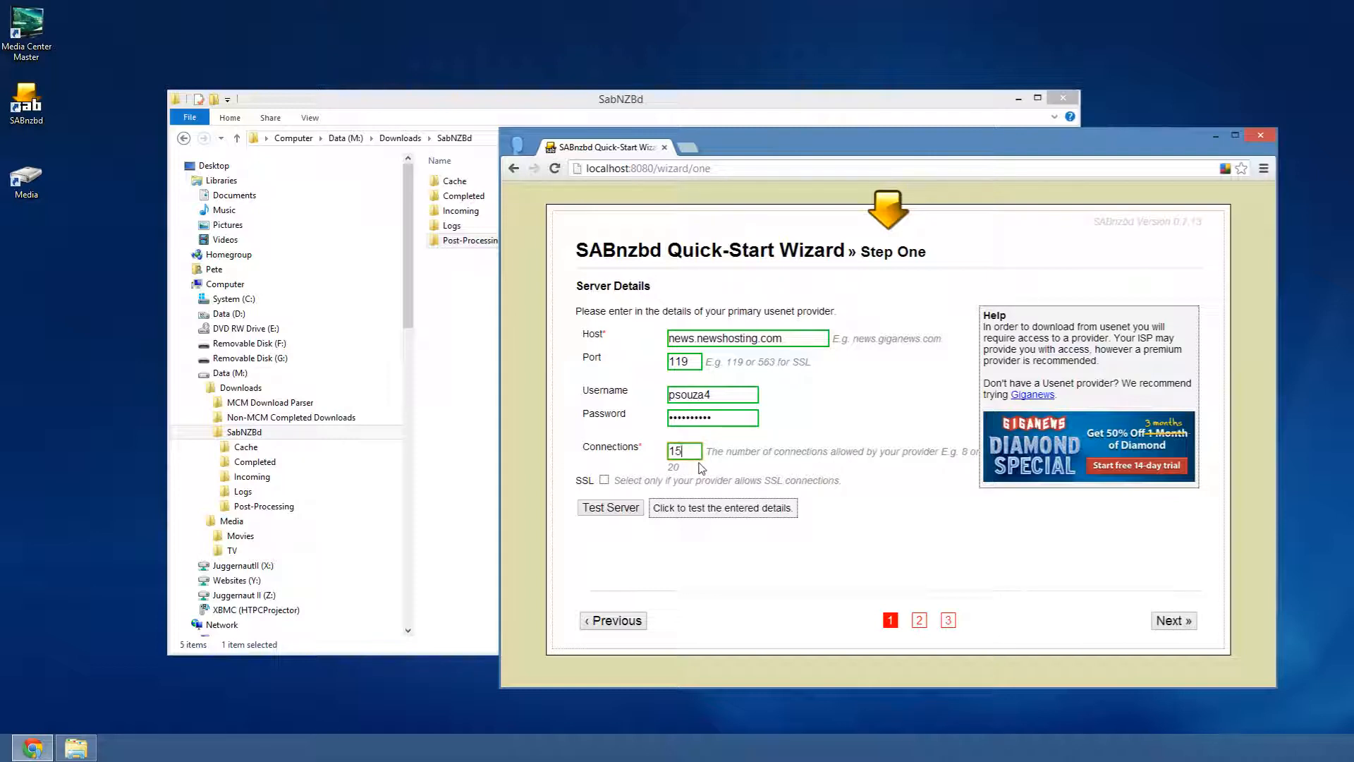
# - Test the news.newshosting.com connection on port 119 and advance to Step Two
pyautogui.doubleClick(668, 360)
pyautogui.click(603, 509)
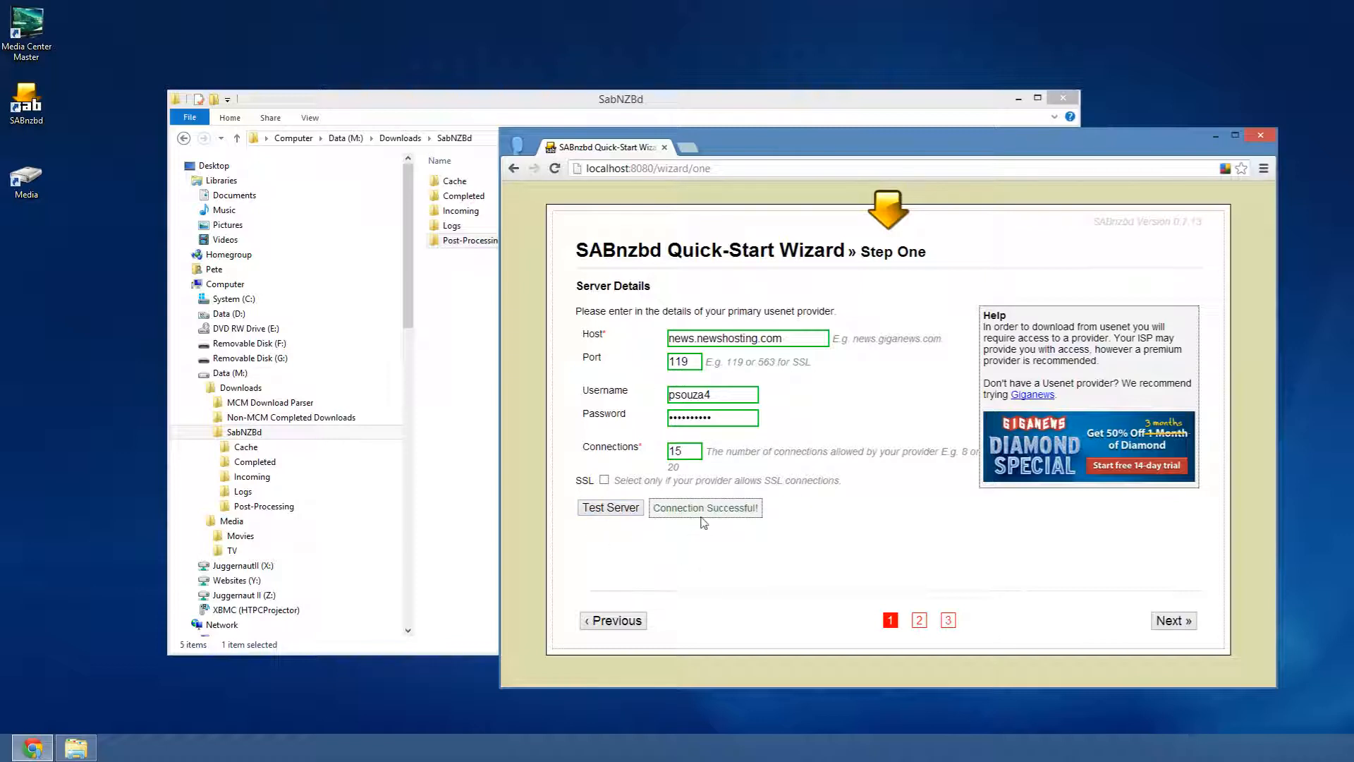
pyautogui.click(1174, 620)
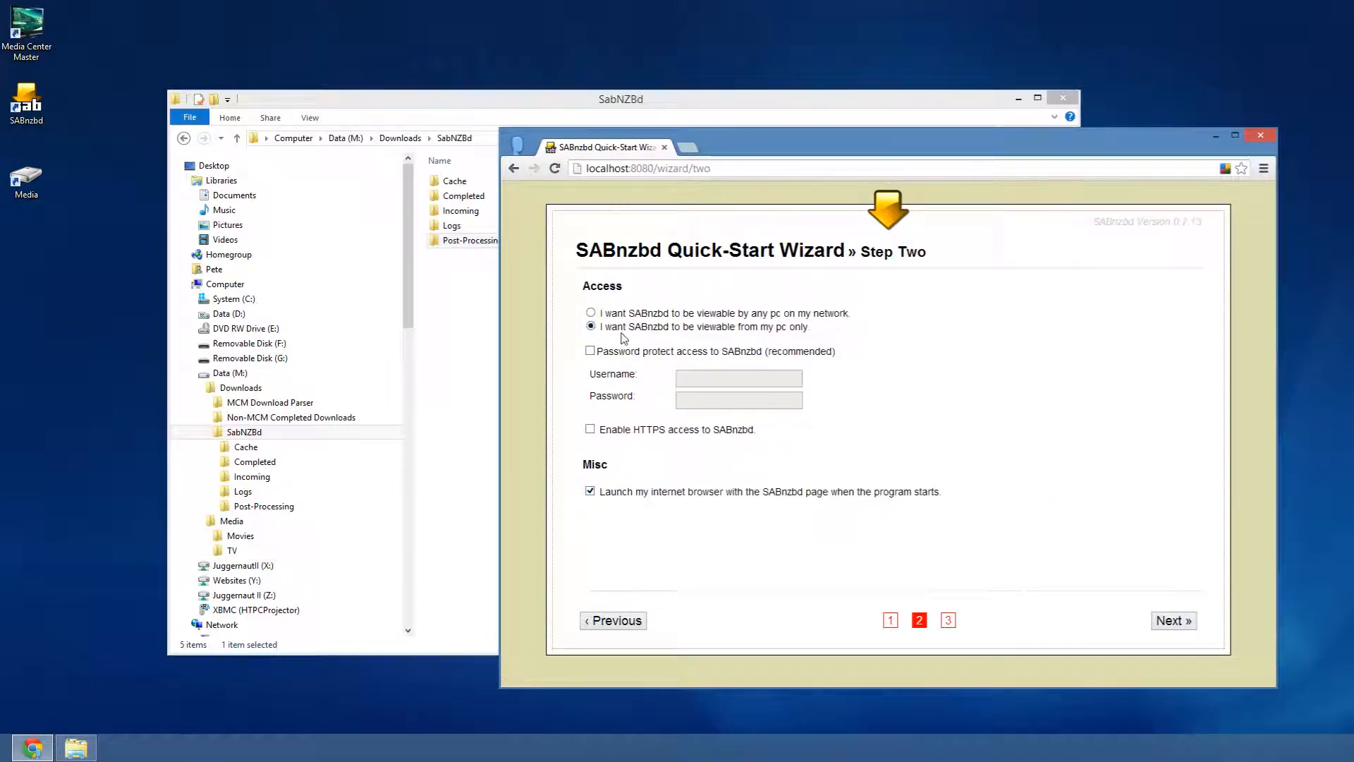
# - Keep access limited to this PC, finish the wizard, and go to the main SABnzbd page
pyautogui.moveTo(812, 328); pyautogui.dragTo(843, 312)
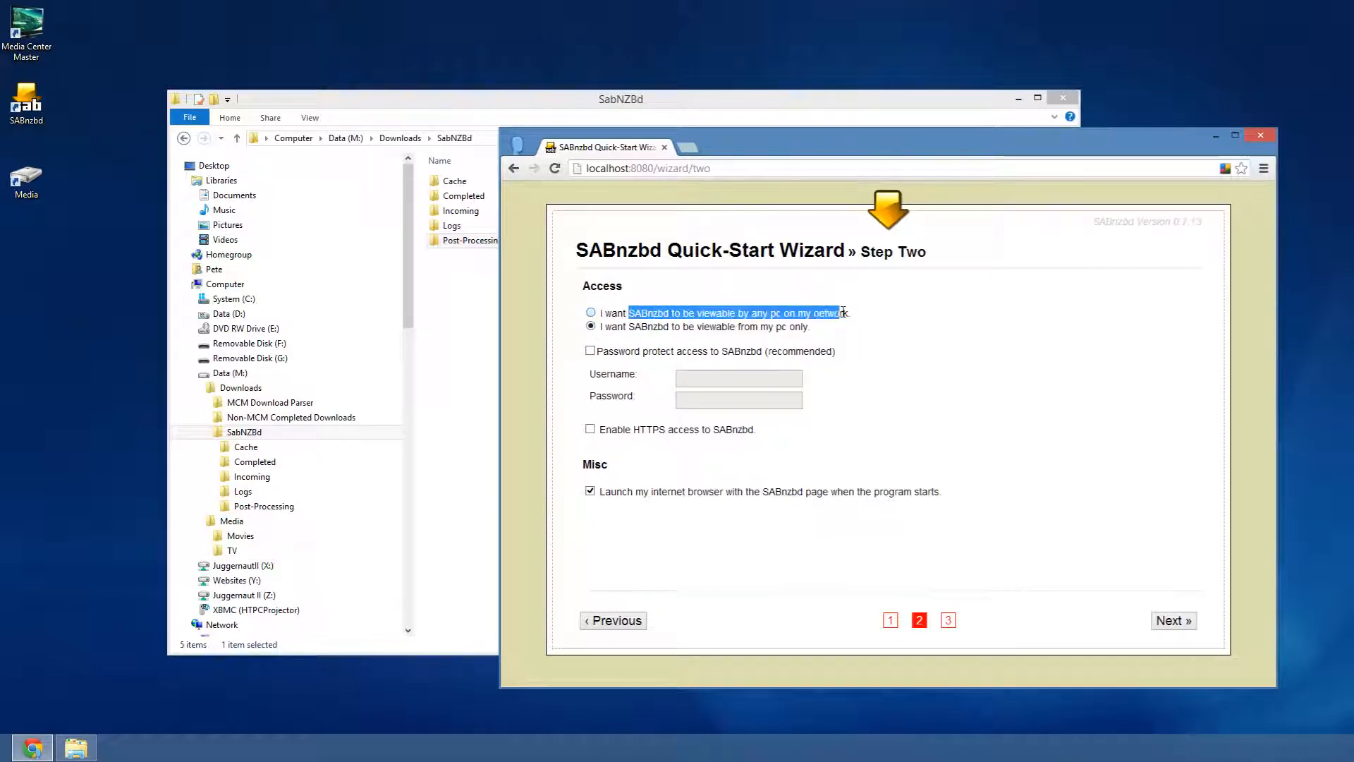
pyautogui.click(629, 334)
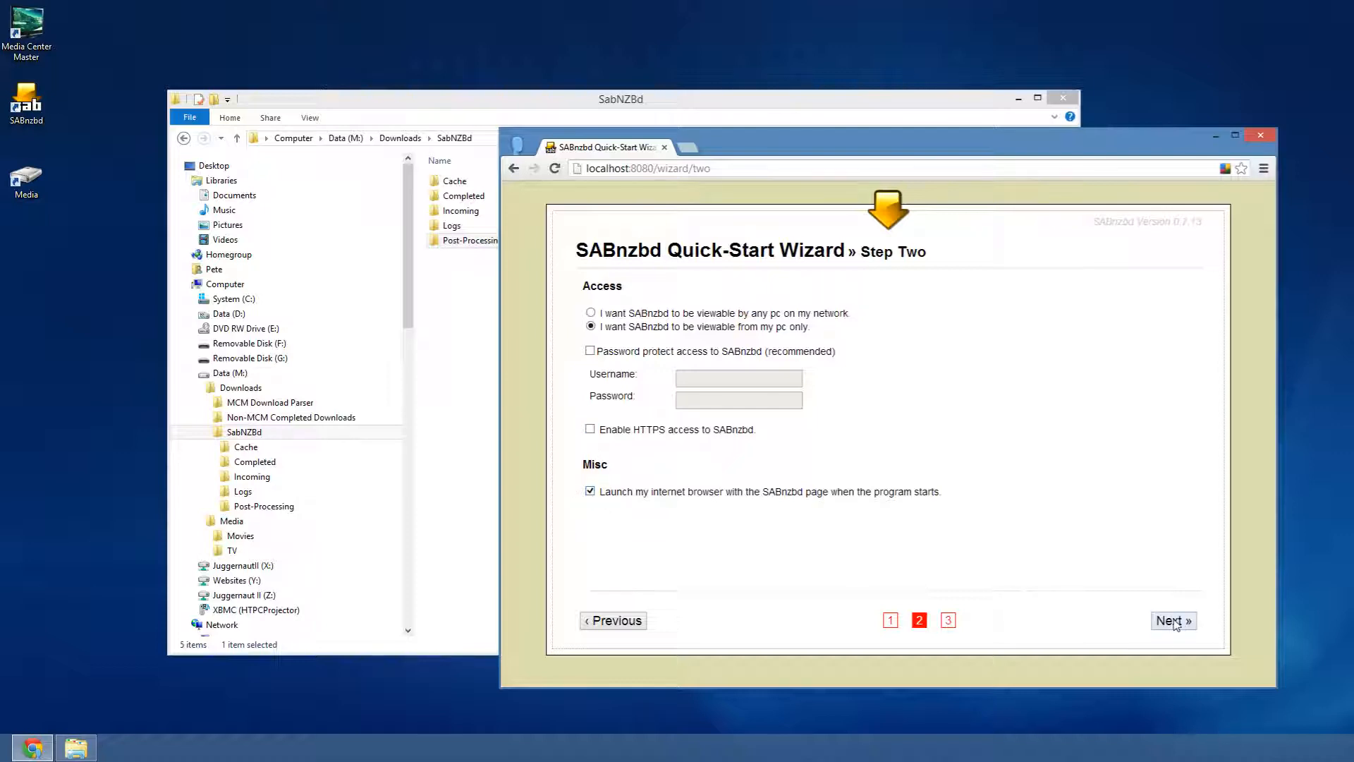
pyautogui.click(1175, 621)
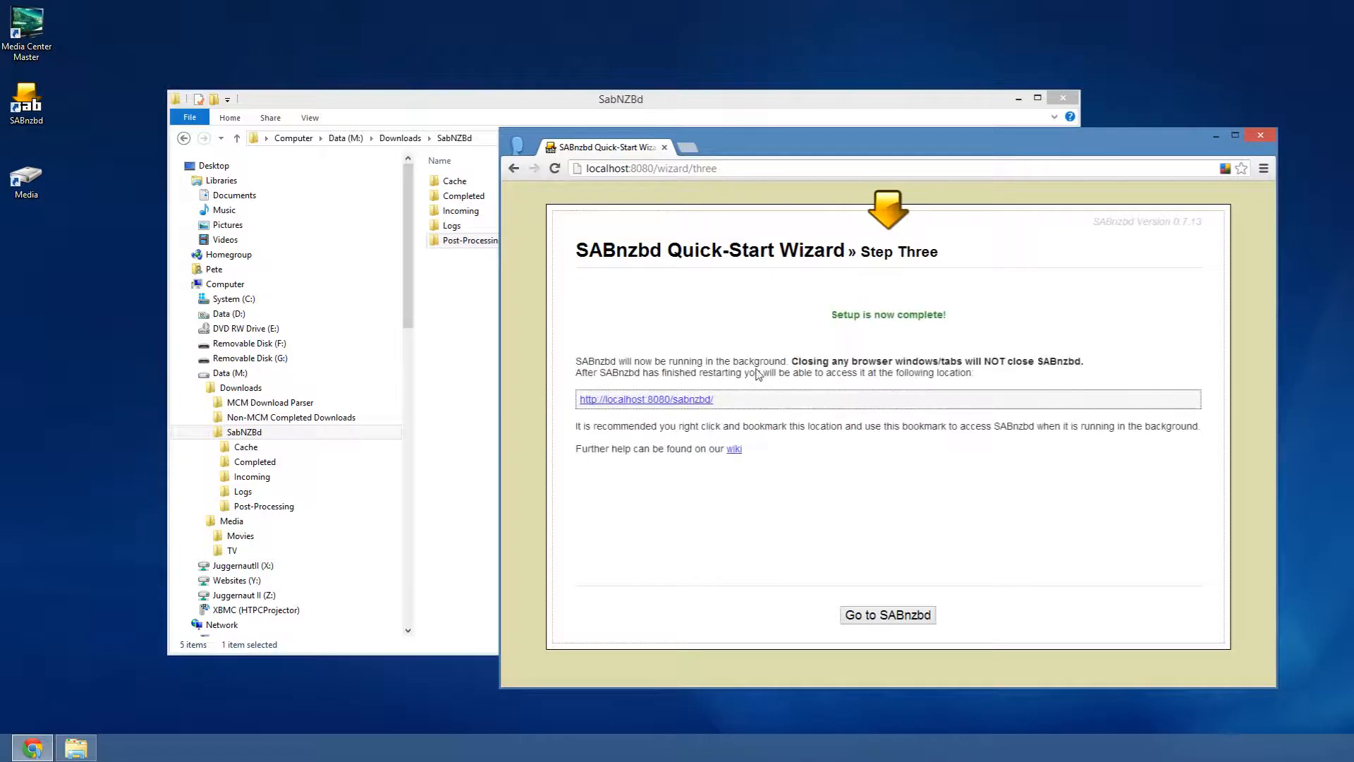
pyautogui.click(877, 615)
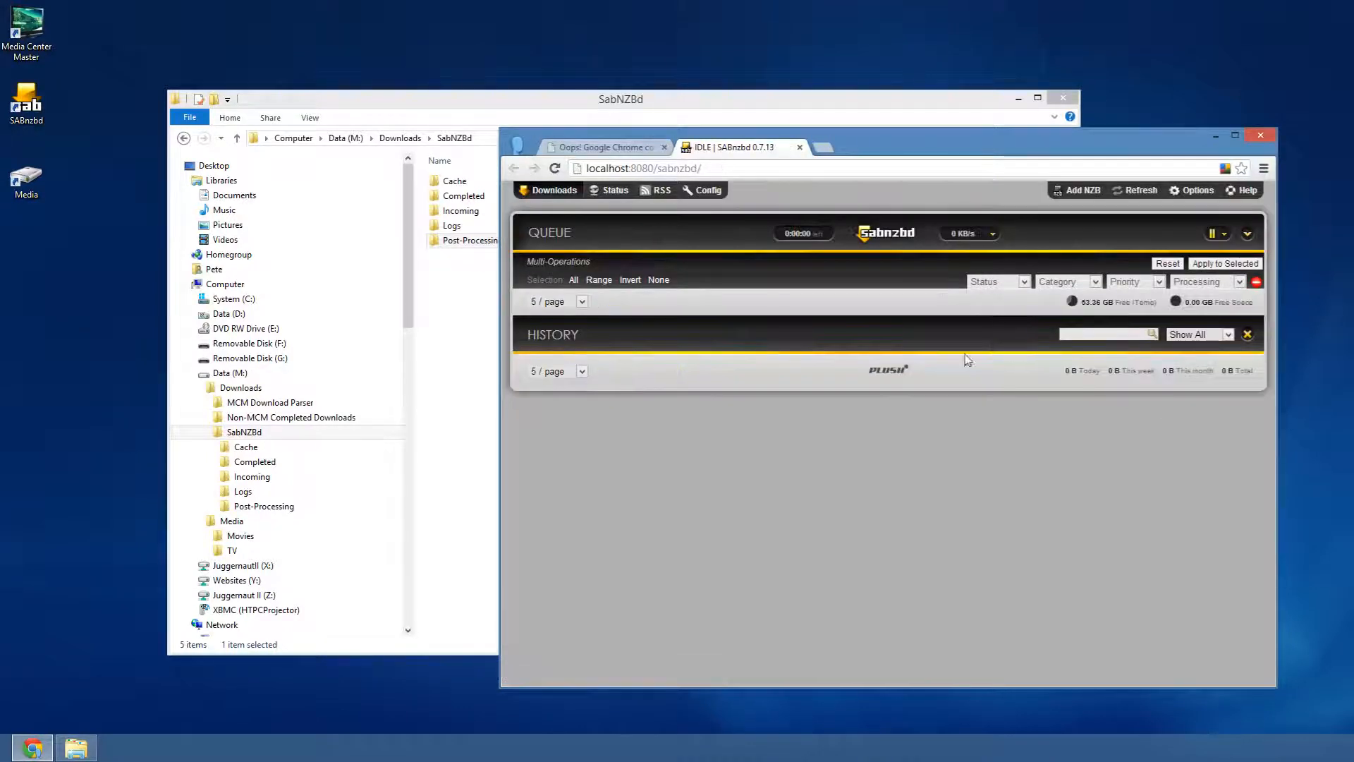
# - Close the 'Oops!' tab, review the General config, and open the Folders settings
pyautogui.click(664, 147)
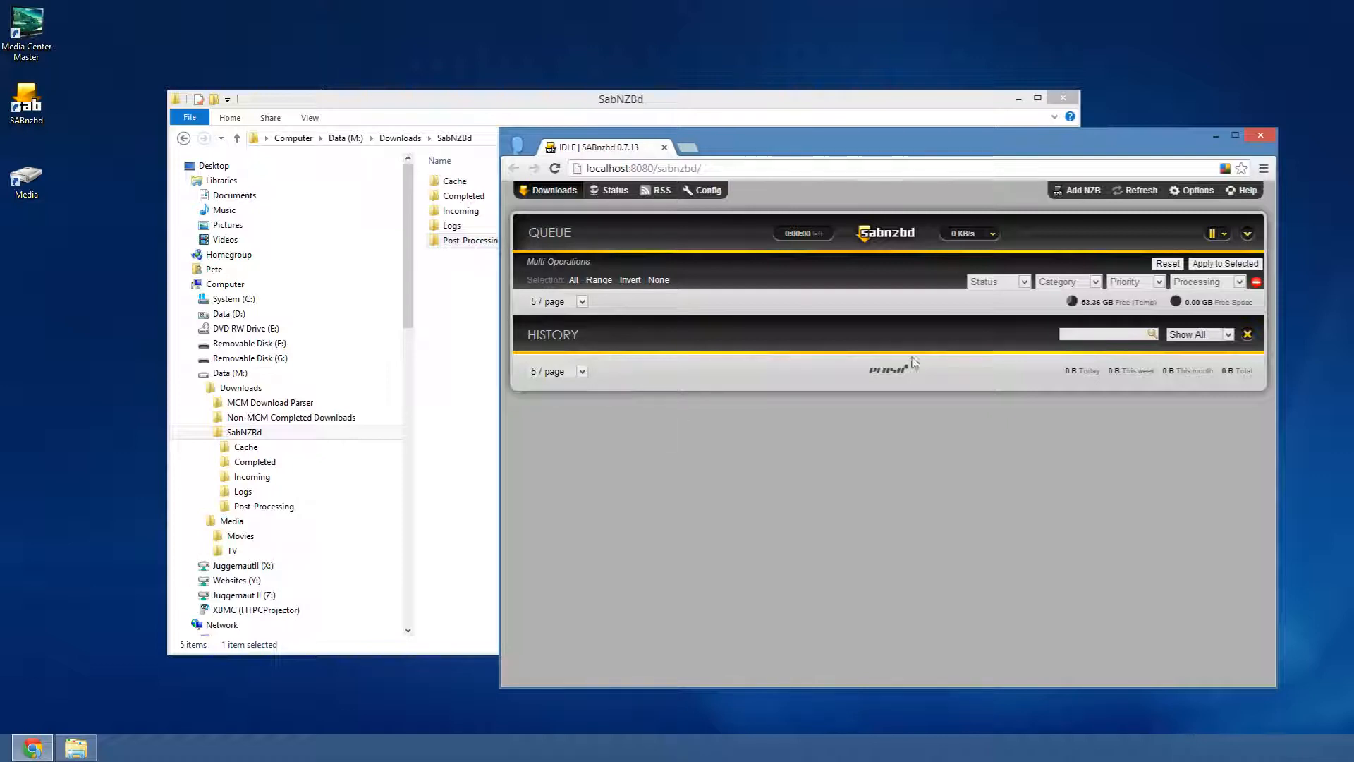
pyautogui.click(704, 189)
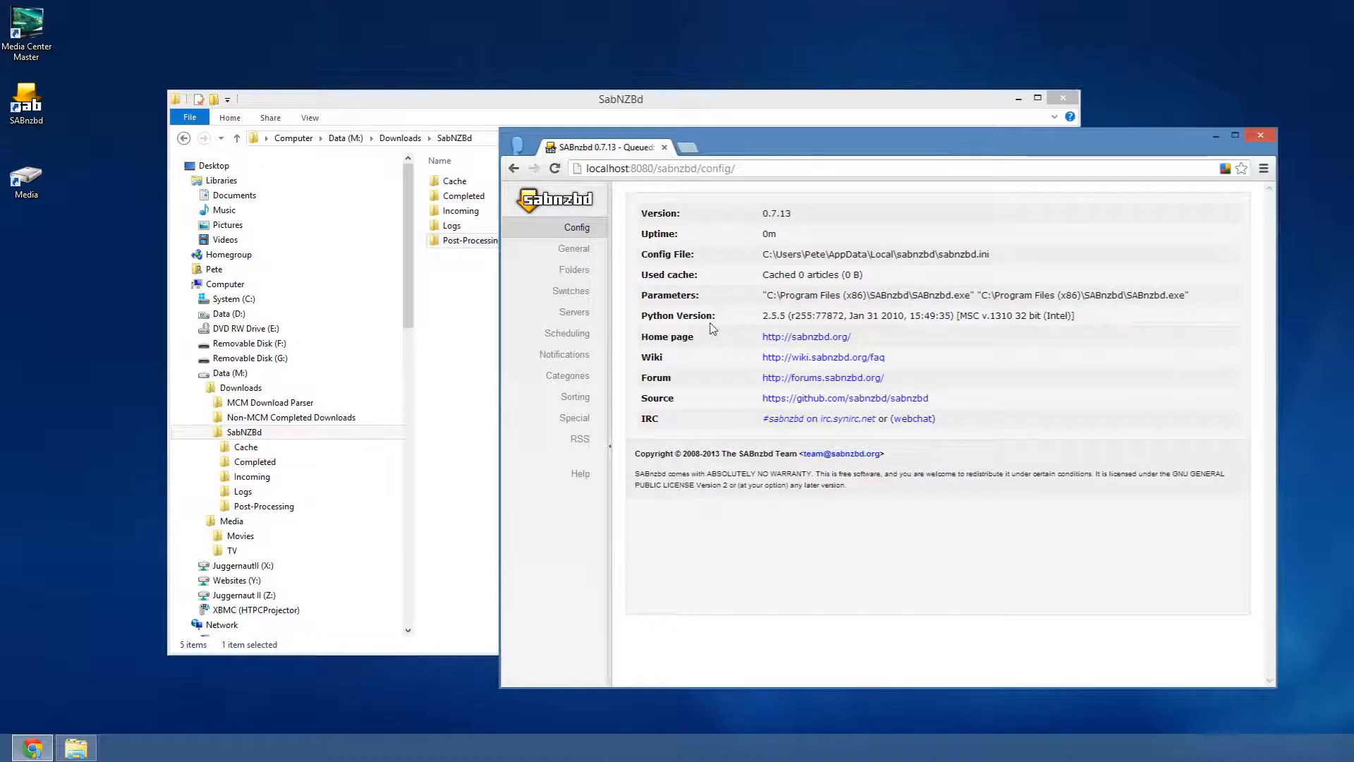
pyautogui.click(573, 251)
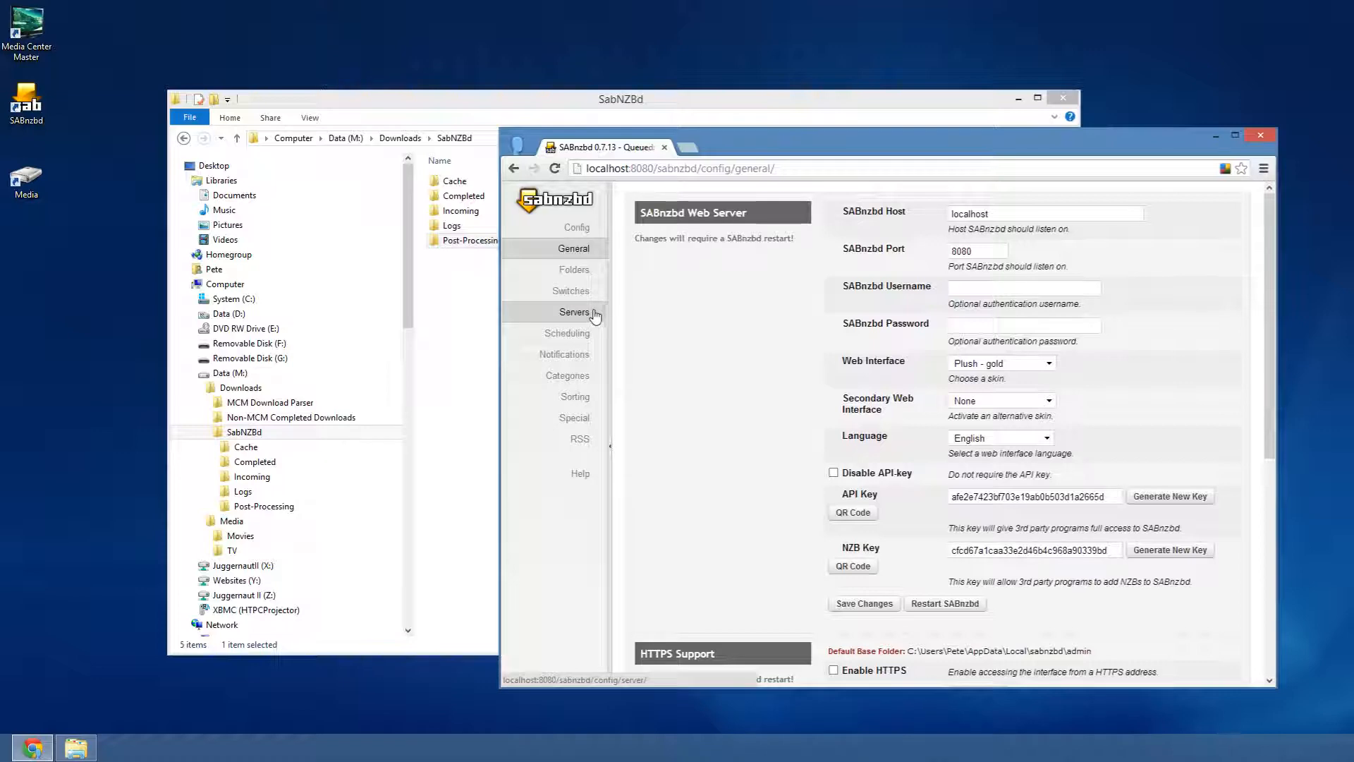
pyautogui.scroll(-4, 735, 346)
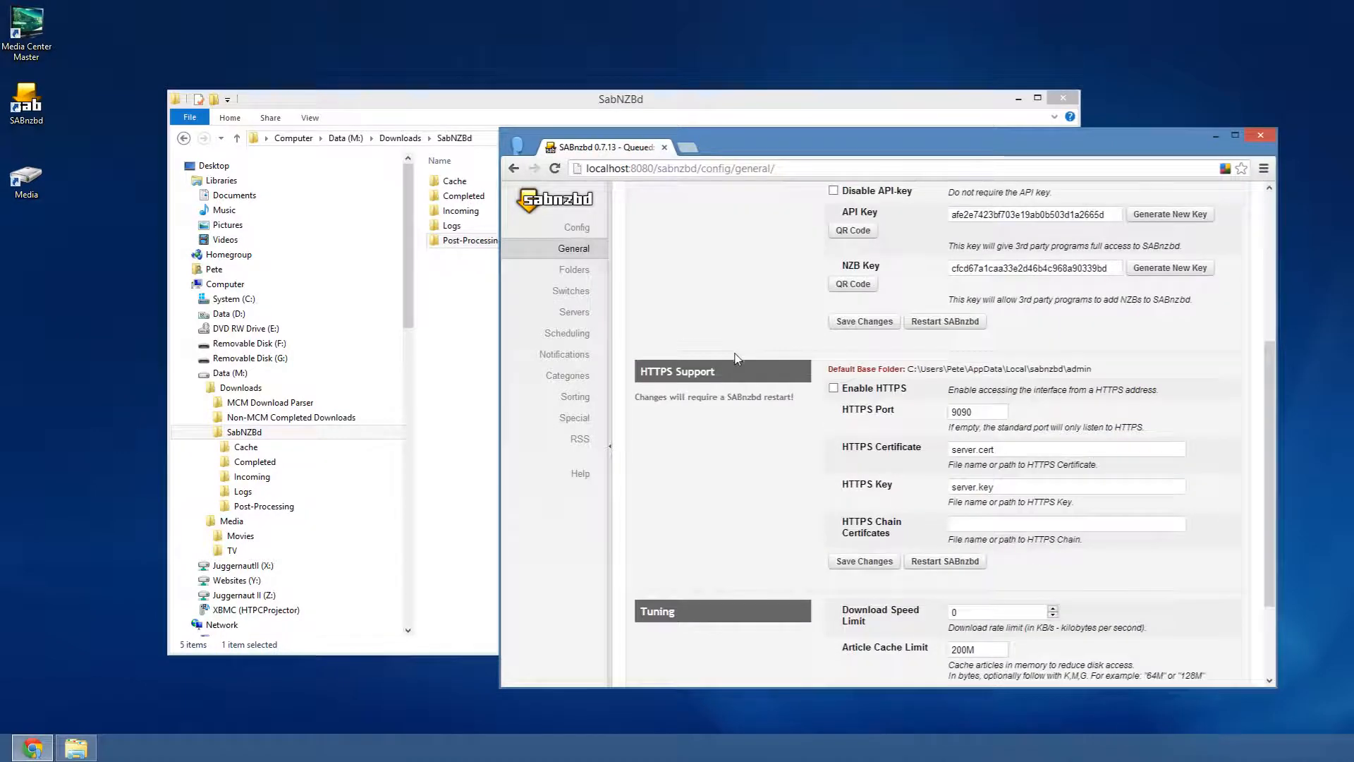
pyautogui.scroll(-2, 734, 358)
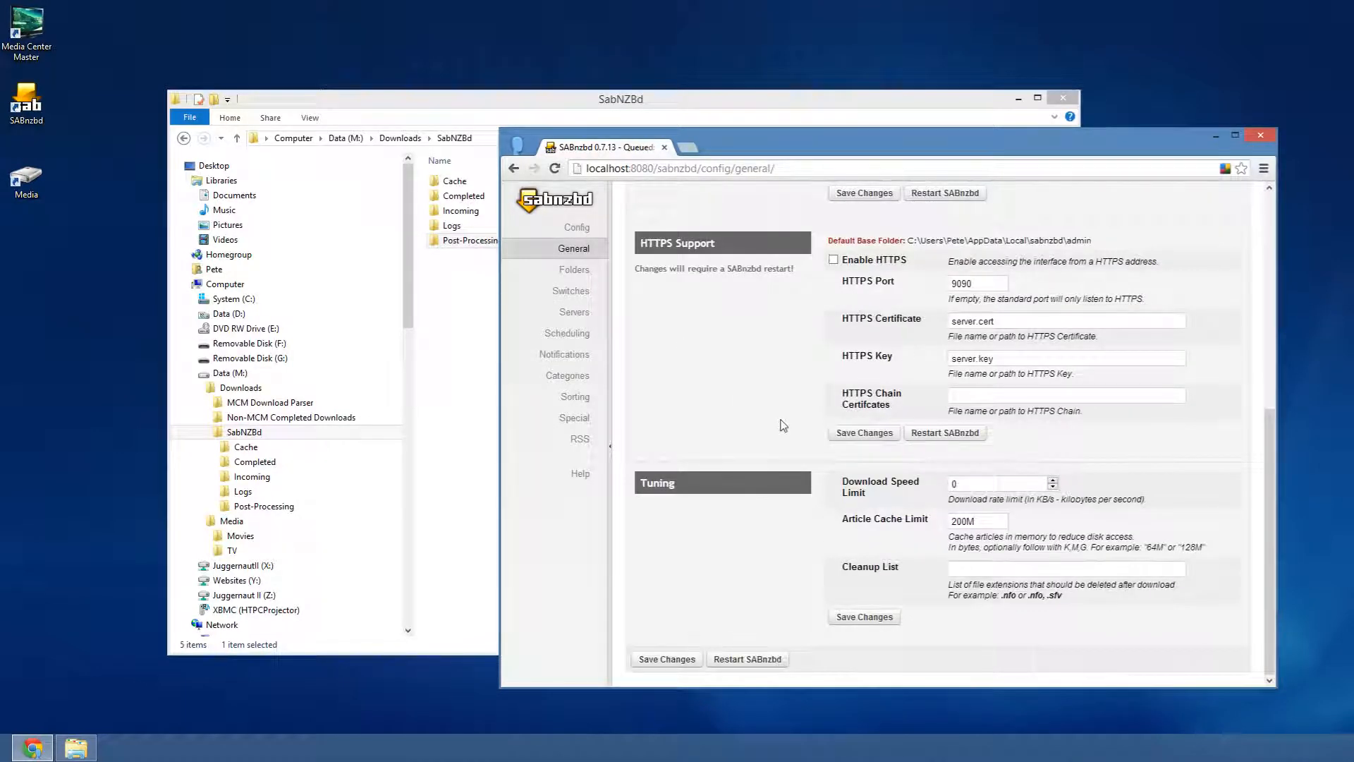
pyautogui.scroll(6, 731, 395)
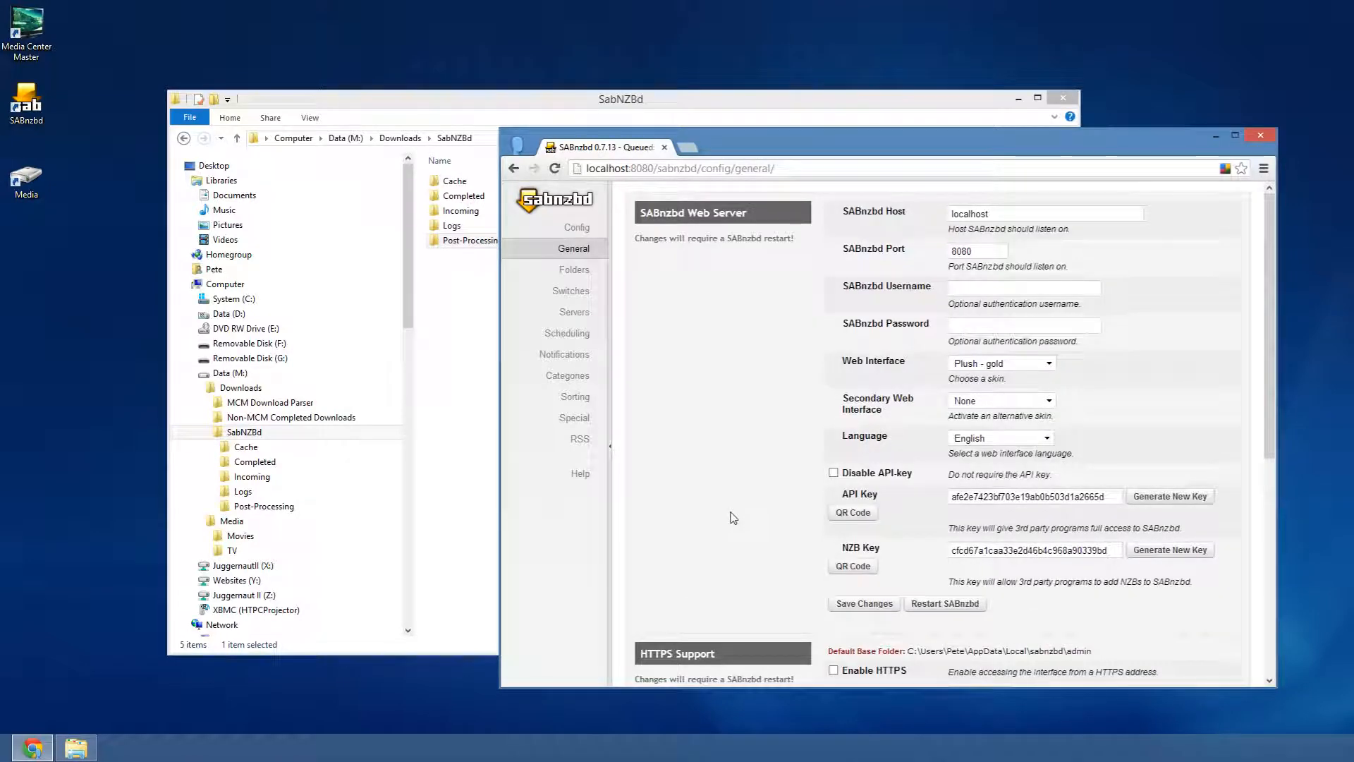
pyautogui.click(570, 271)
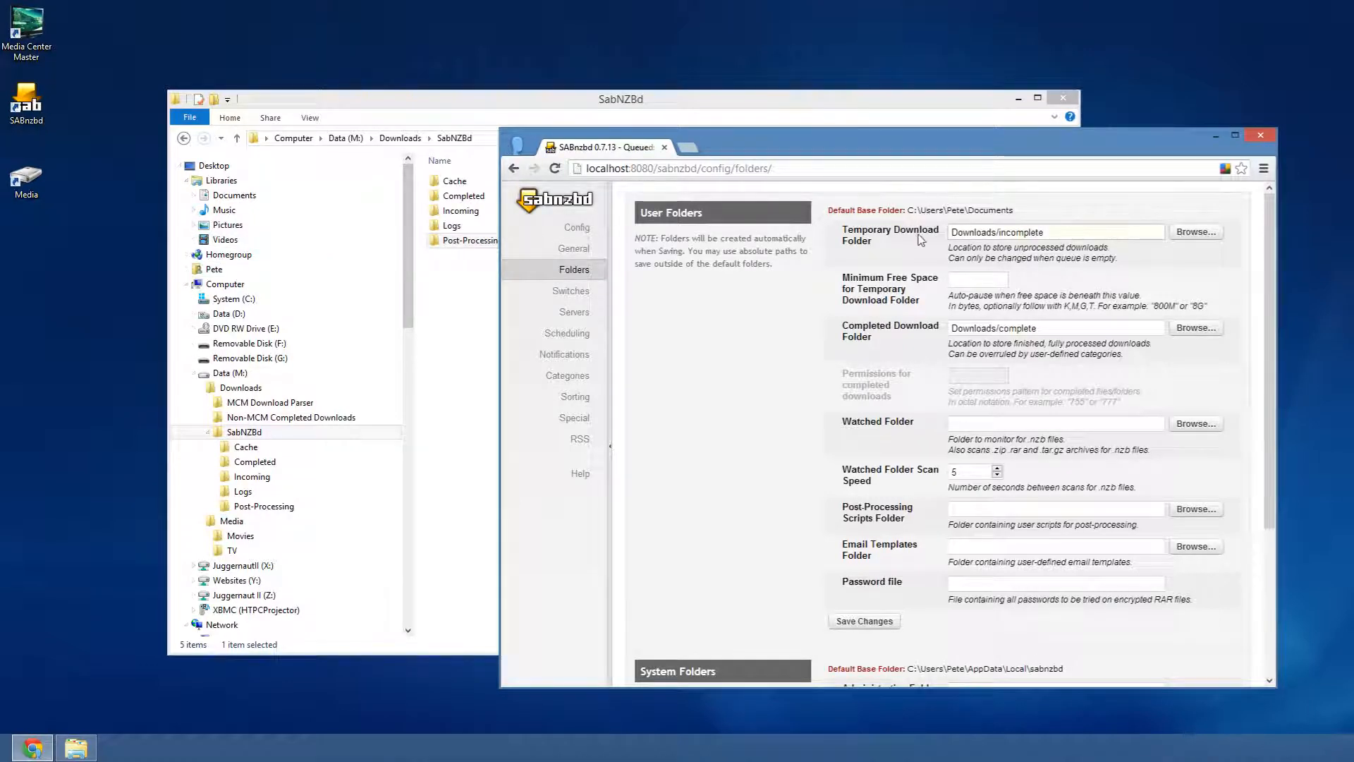
# - Set the temporary download folder to the M:\Downloads\SabNZBd\Cache path
pyautogui.doubleClick(454, 185)
pyautogui.hotkey('alt', 'd')
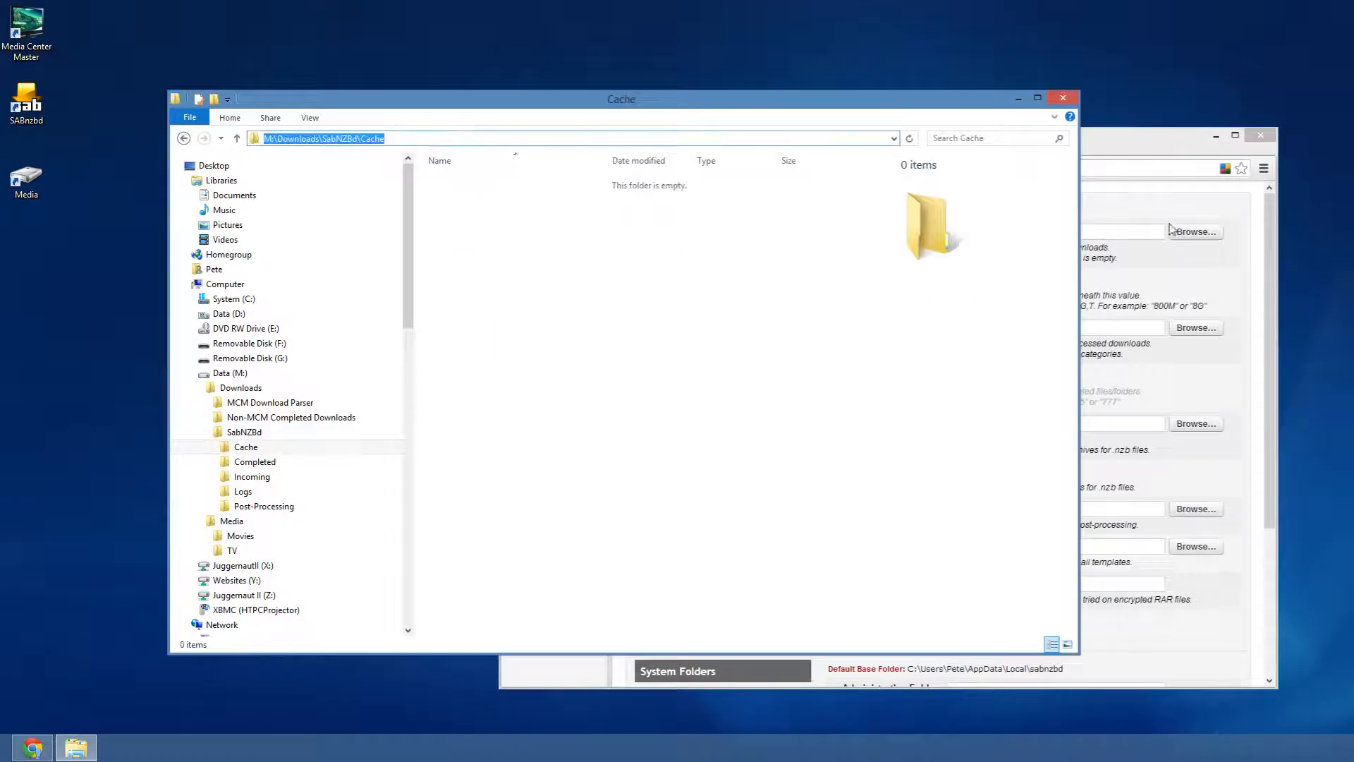
pyautogui.hotkey('ctrl', 'c')
pyautogui.click(1139, 231)
pyautogui.moveTo(1139, 231); pyautogui.dragTo(780, 273)
pyautogui.hotkey('ctrl', 'v')
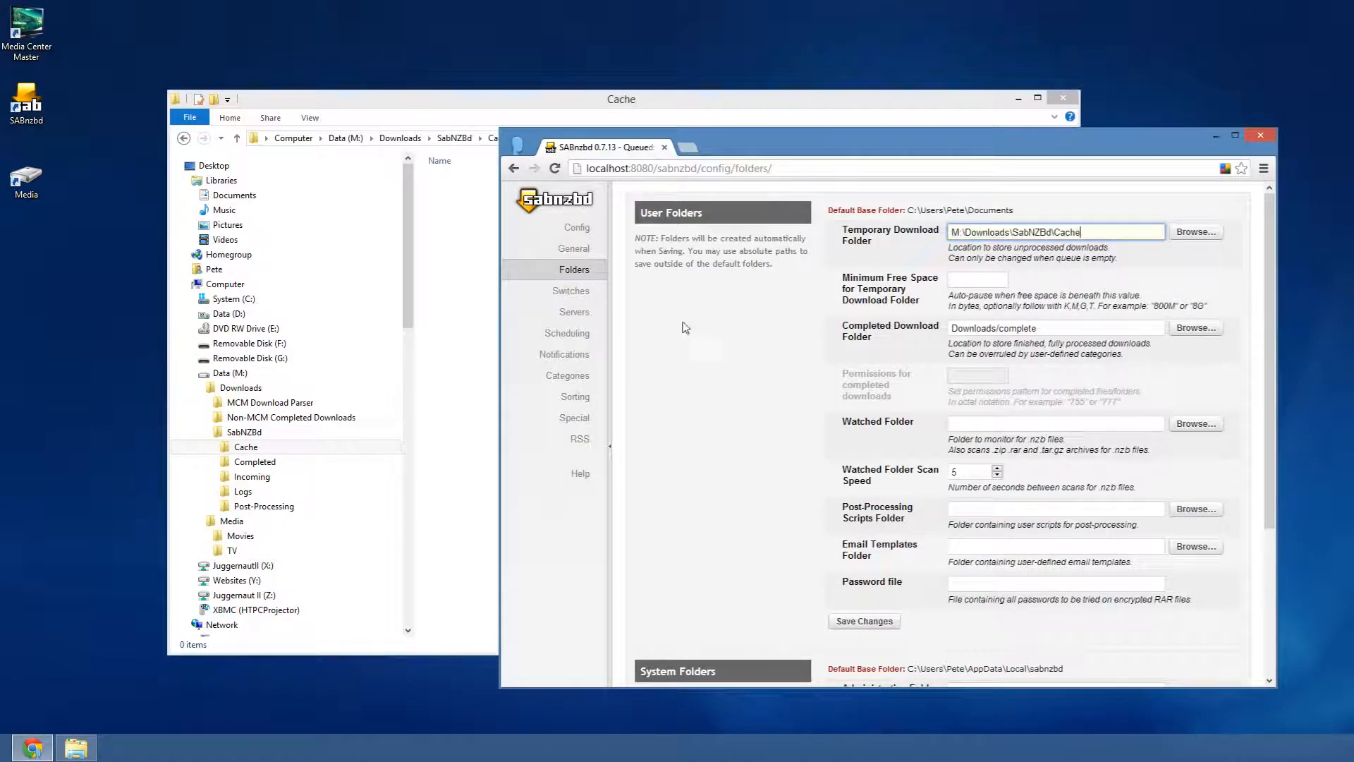
# - Set the completed download folder to the M:\Downloads\SabNZBd\Completed path
pyautogui.click(253, 461)
pyautogui.hotkey('alt', 'd')
pyautogui.hotkey('ctrl', 'c')
pyautogui.click(1129, 328)
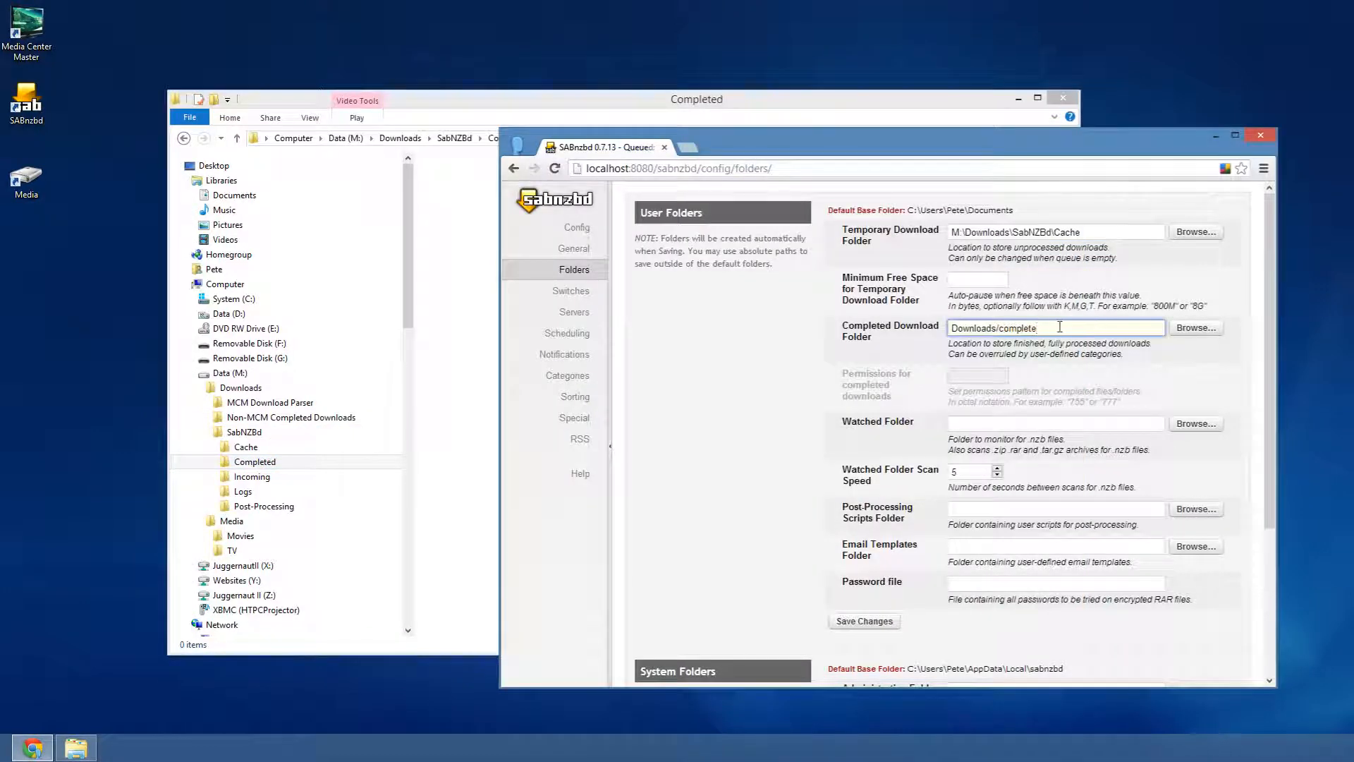
pyautogui.moveTo(1060, 327); pyautogui.dragTo(720, 421)
pyautogui.hotkey('ctrl', 'v')
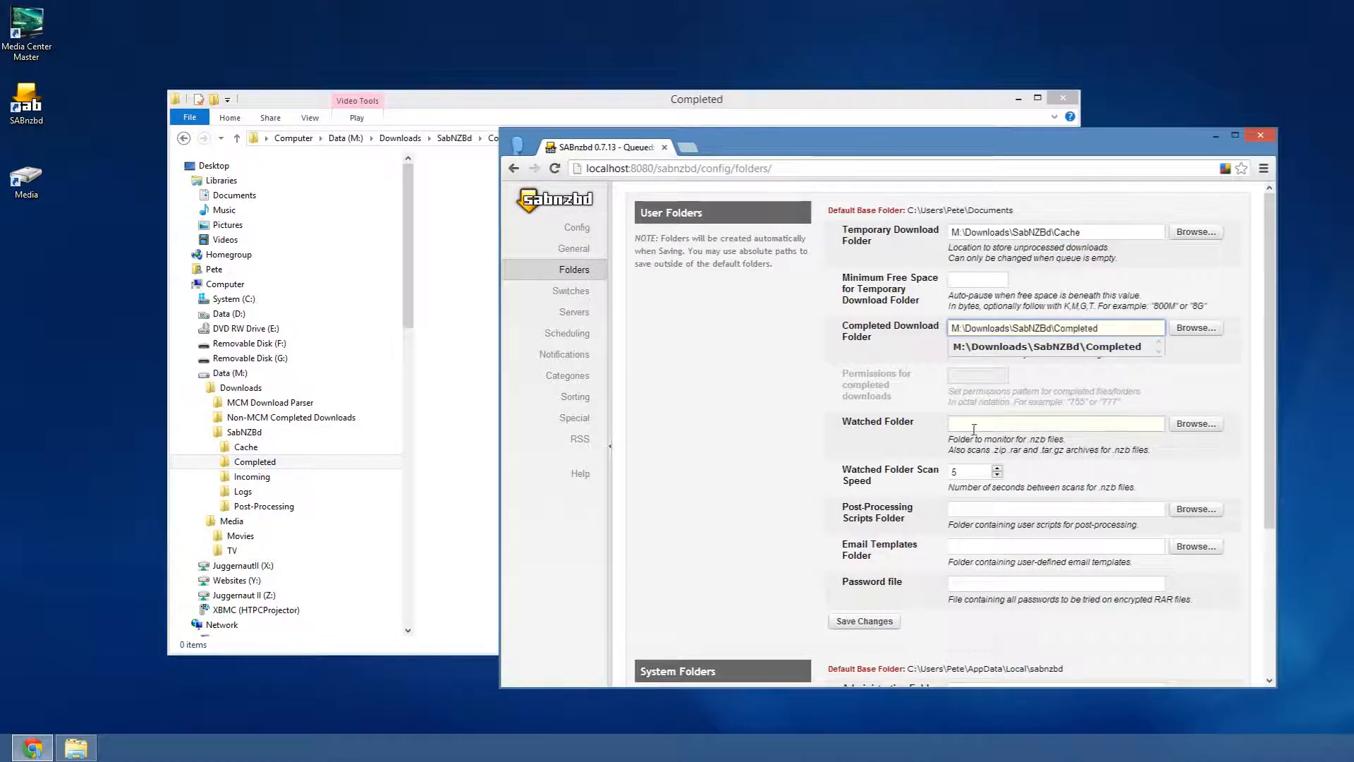
# - Set the watched folder to the M:\Downloads\SabNZBd\Incoming path
pyautogui.click(974, 426)
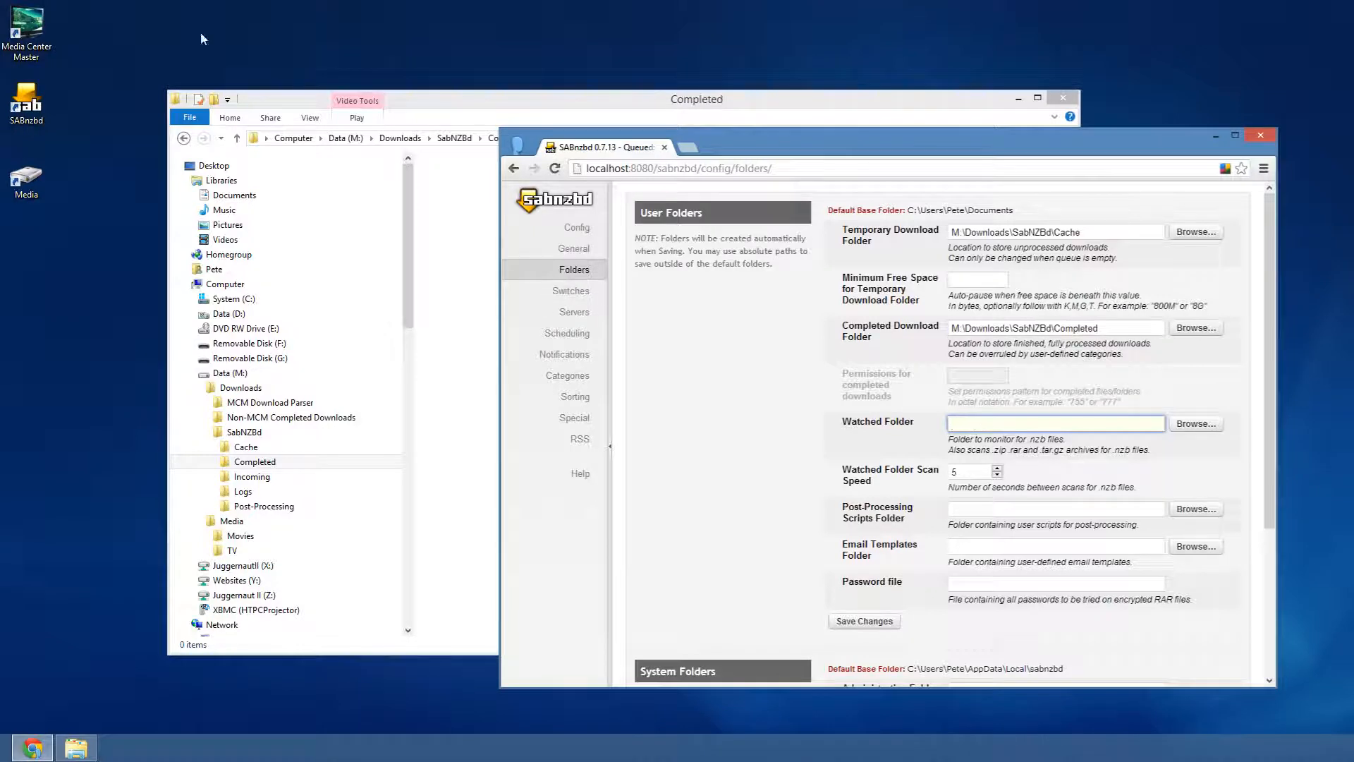
pyautogui.click(36, 29)
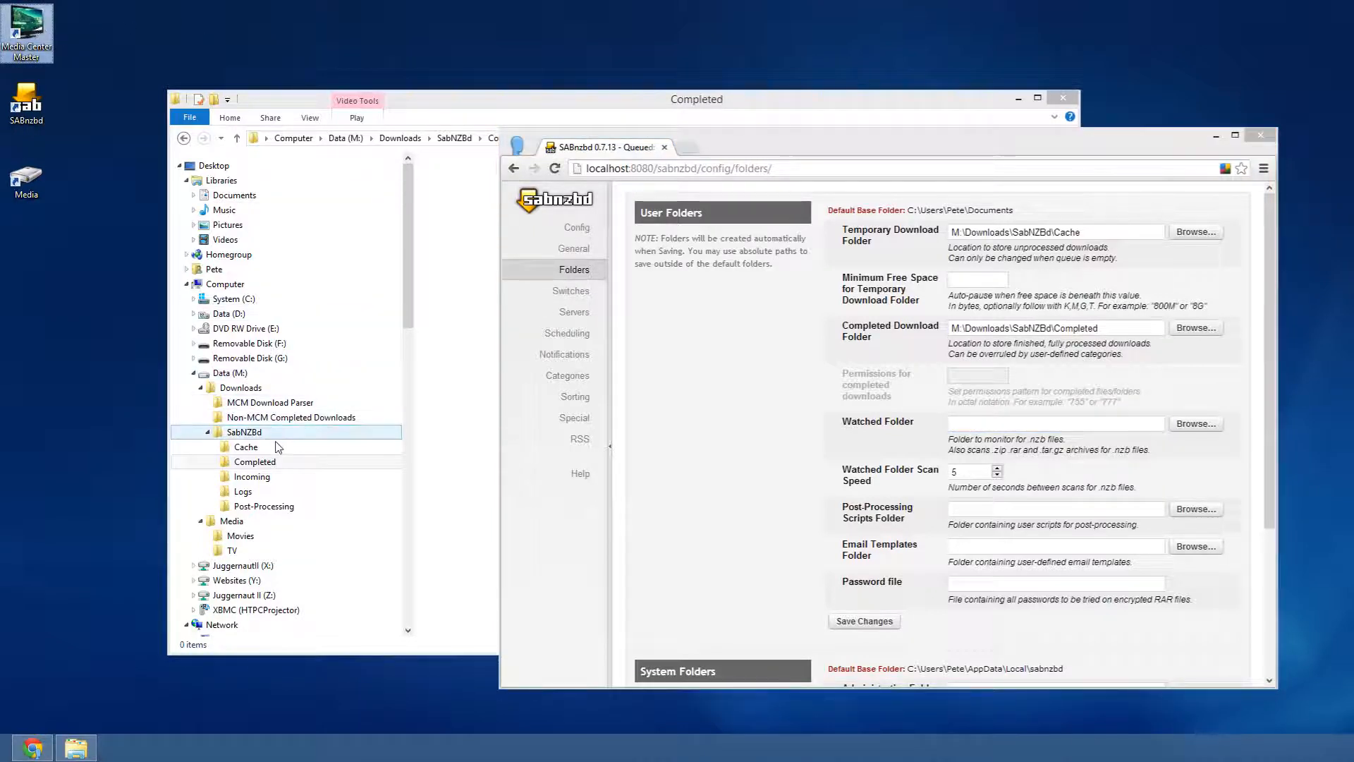
pyautogui.click(252, 478)
pyautogui.hotkey('alt', 'd')
pyautogui.hotkey('ctrl', 'c')
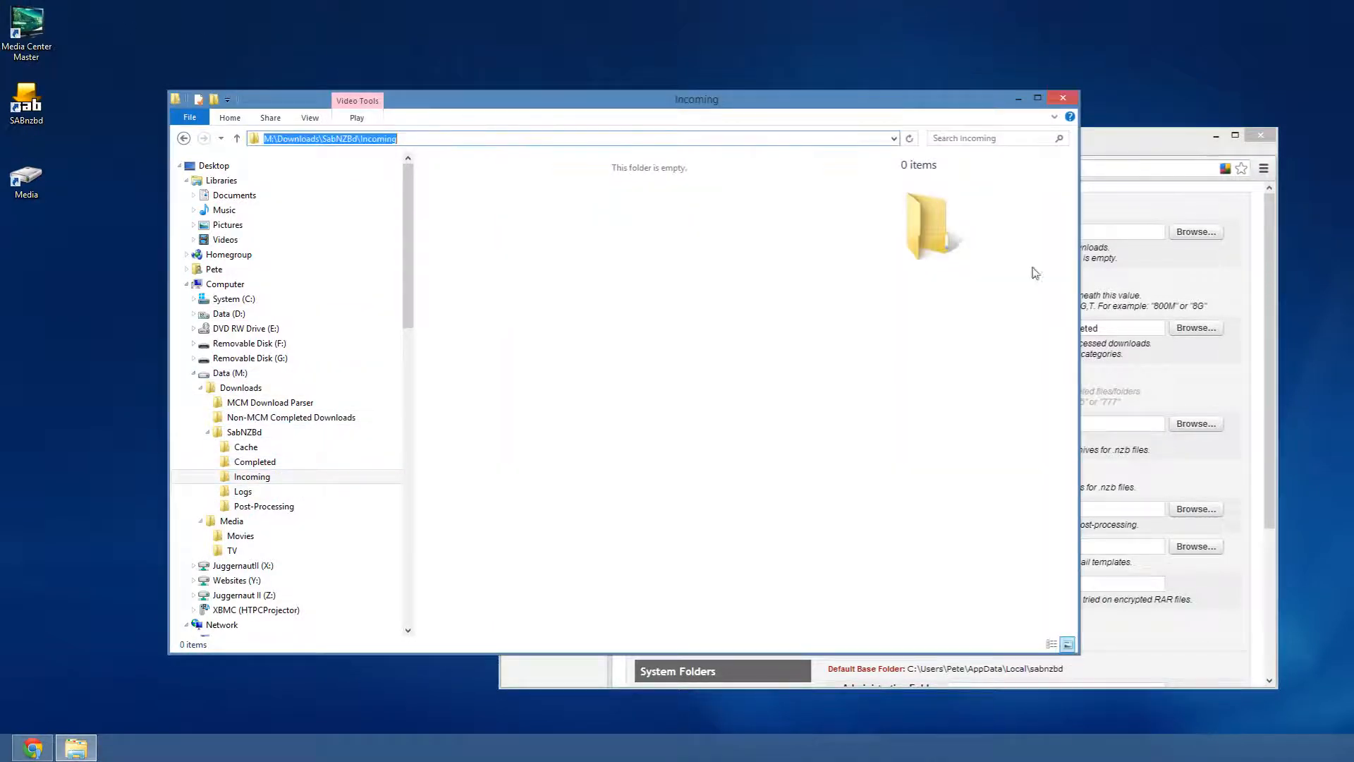
pyautogui.click(1114, 154)
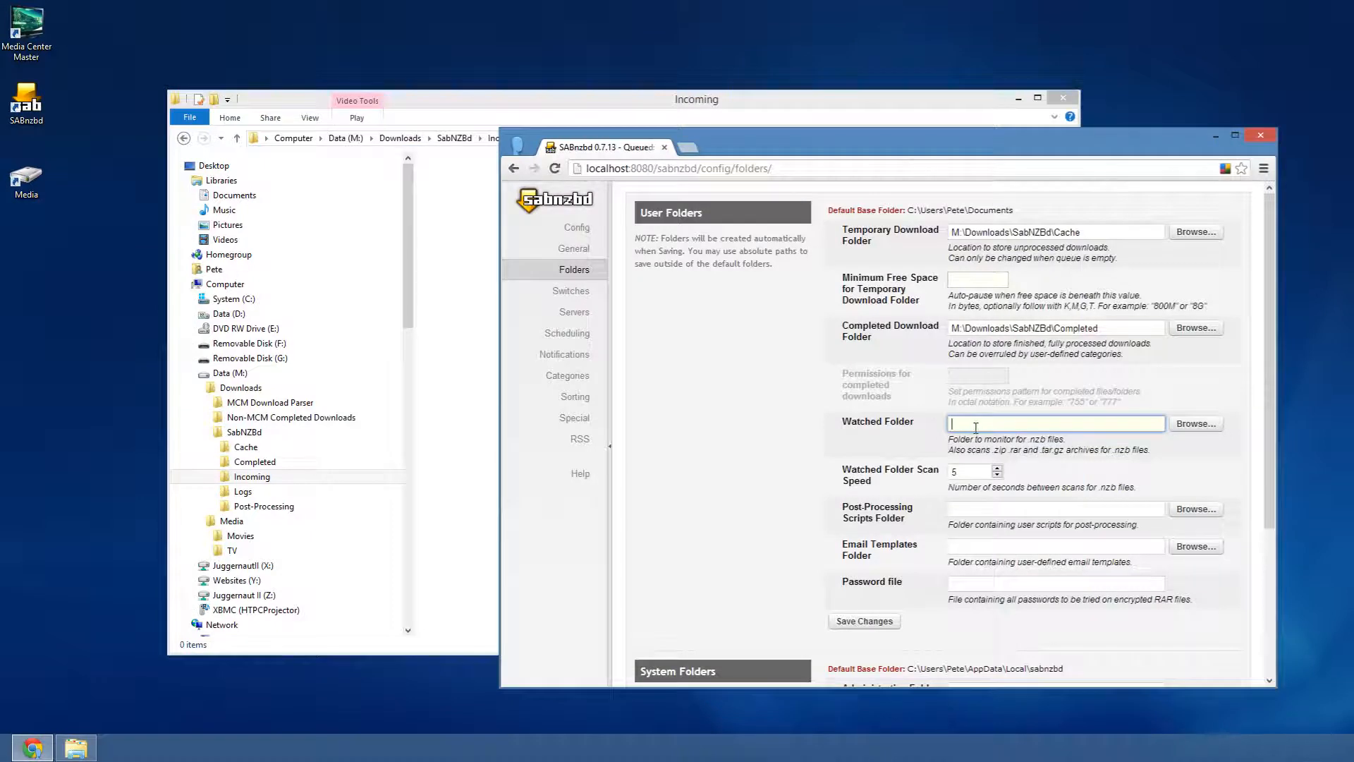
pyautogui.hotkey('ctrl', 'v')
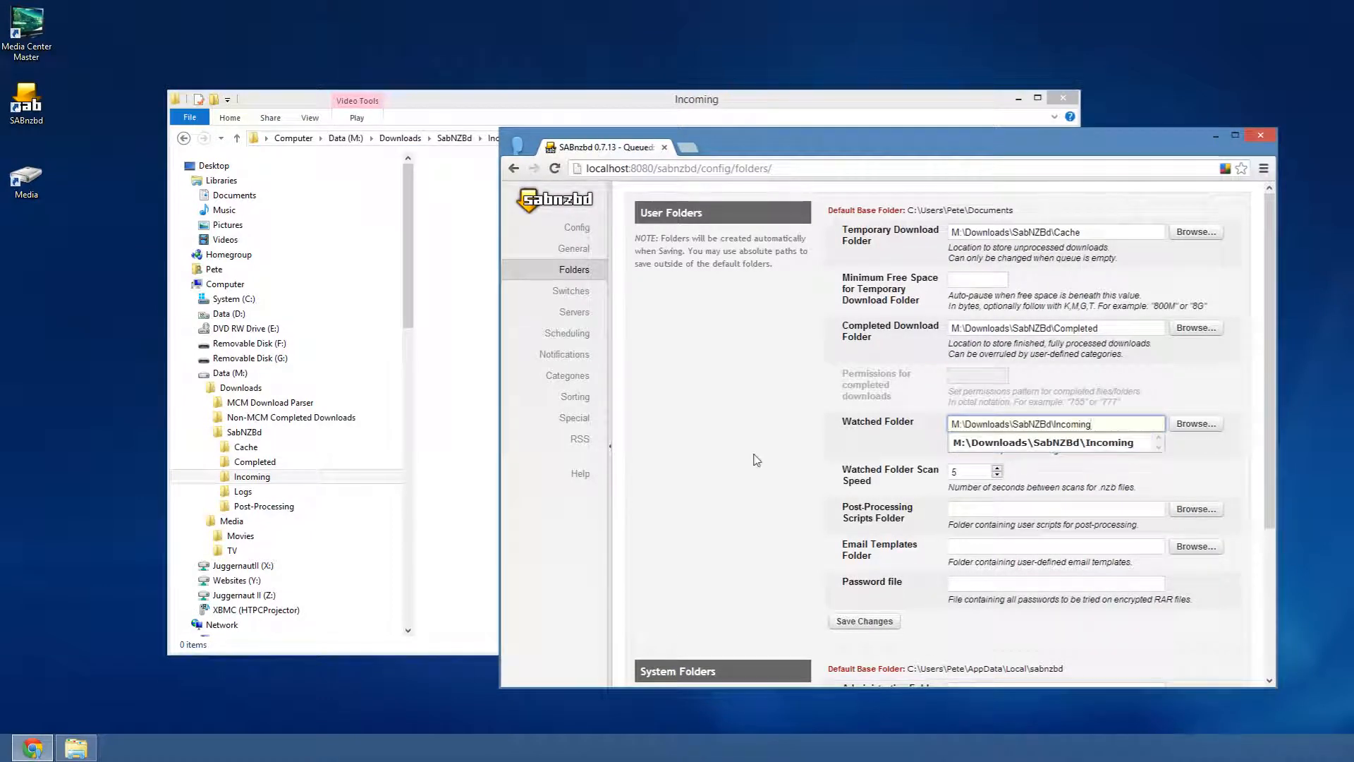
pyautogui.click(757, 460)
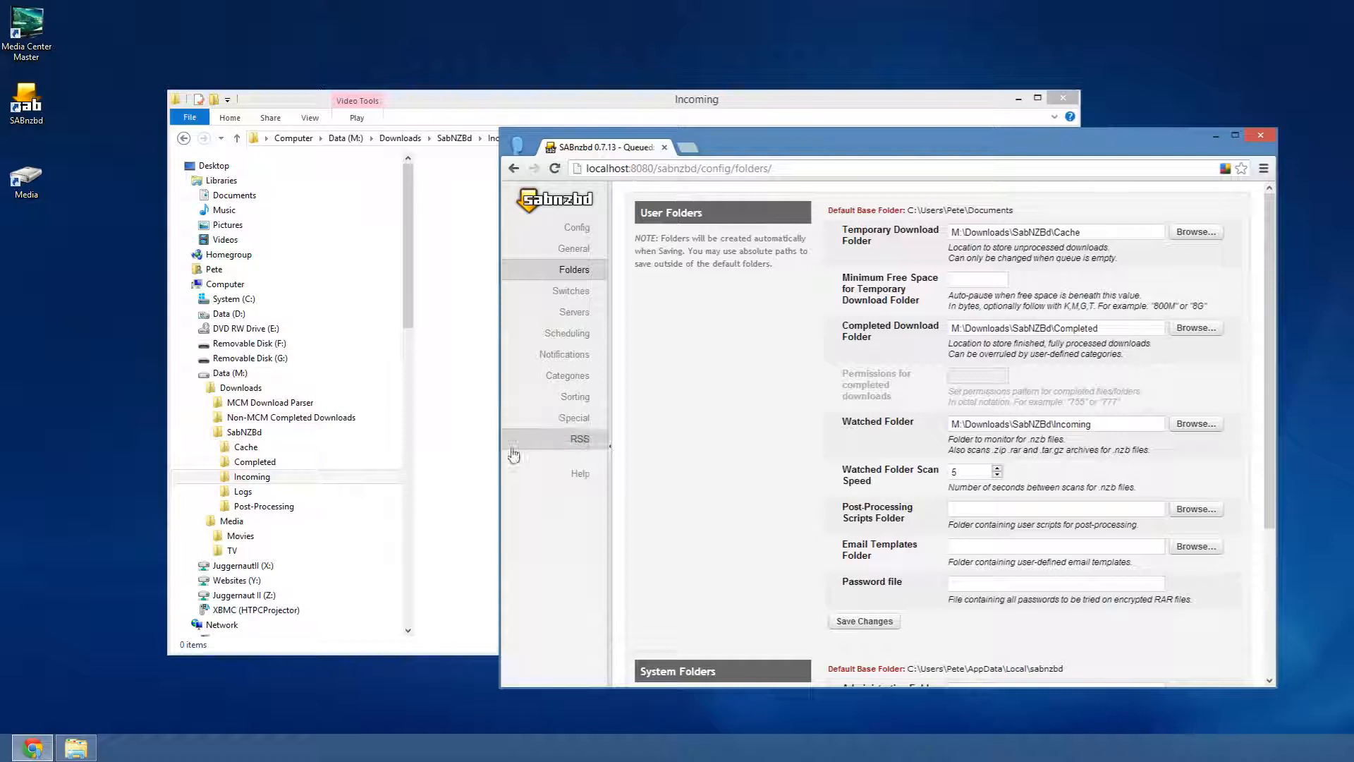
# - Set the post-processing scripts folder to the M:\Downloads\SabNZBd\Post-Processing path
pyautogui.click(266, 506)
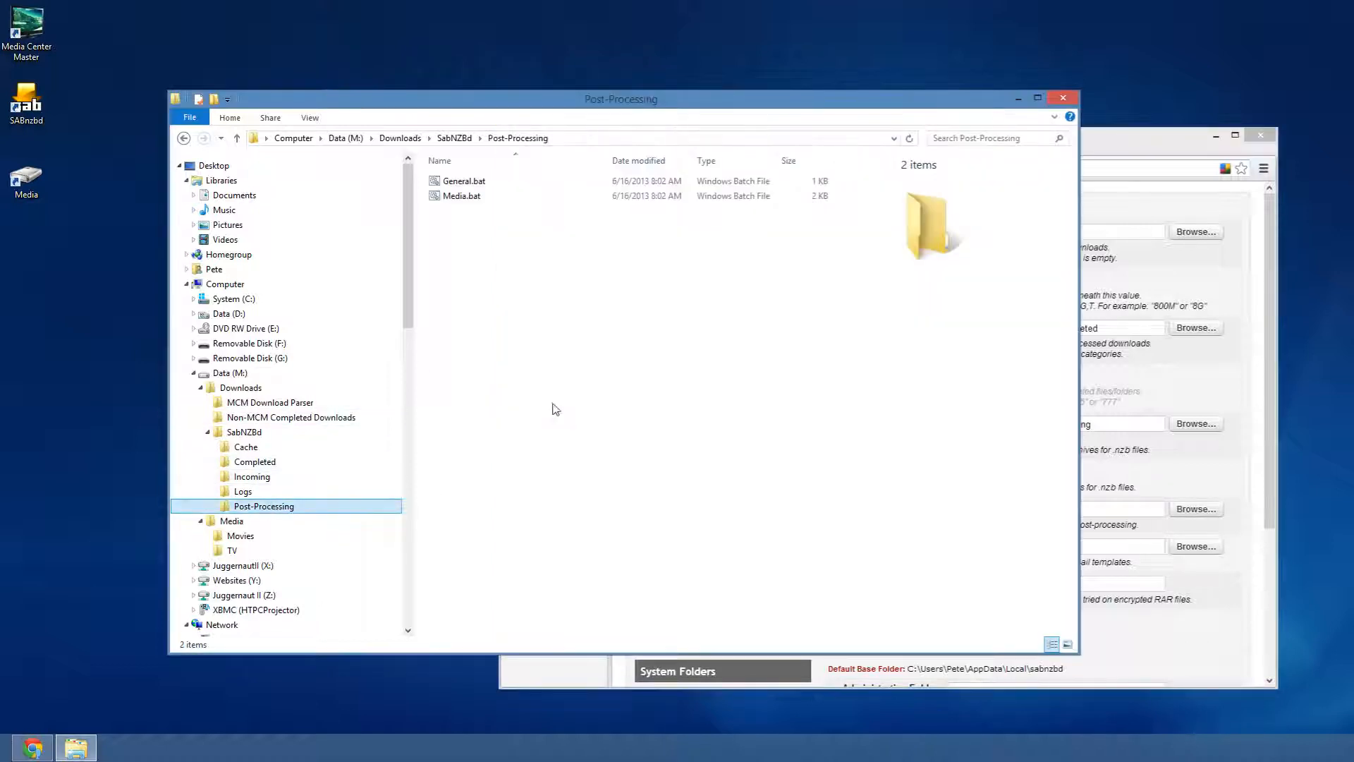
pyautogui.hotkey('alt', 'd')
pyautogui.hotkey('ctrl', 'c')
pyautogui.press('alt')
pyautogui.click(1133, 137)
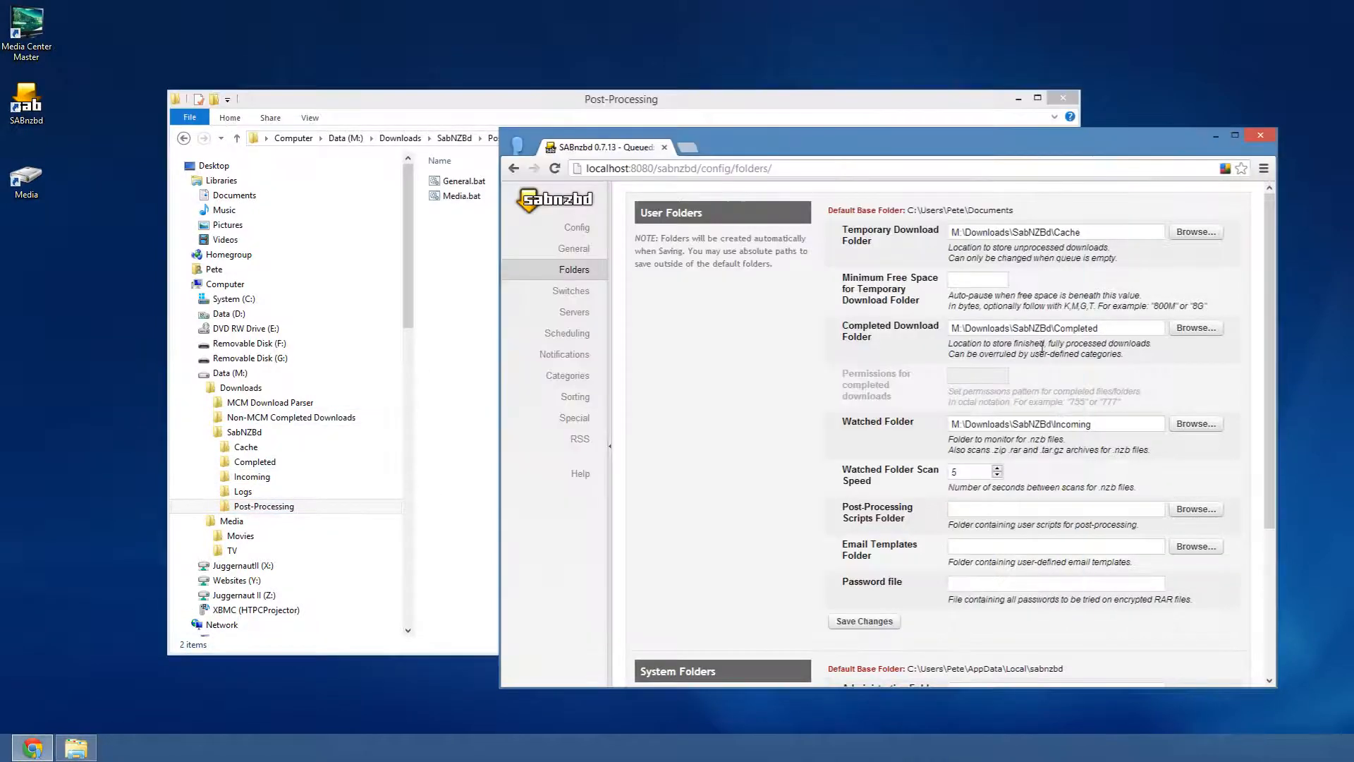
pyautogui.click(963, 513)
pyautogui.hotkey('ctrl', 'v')
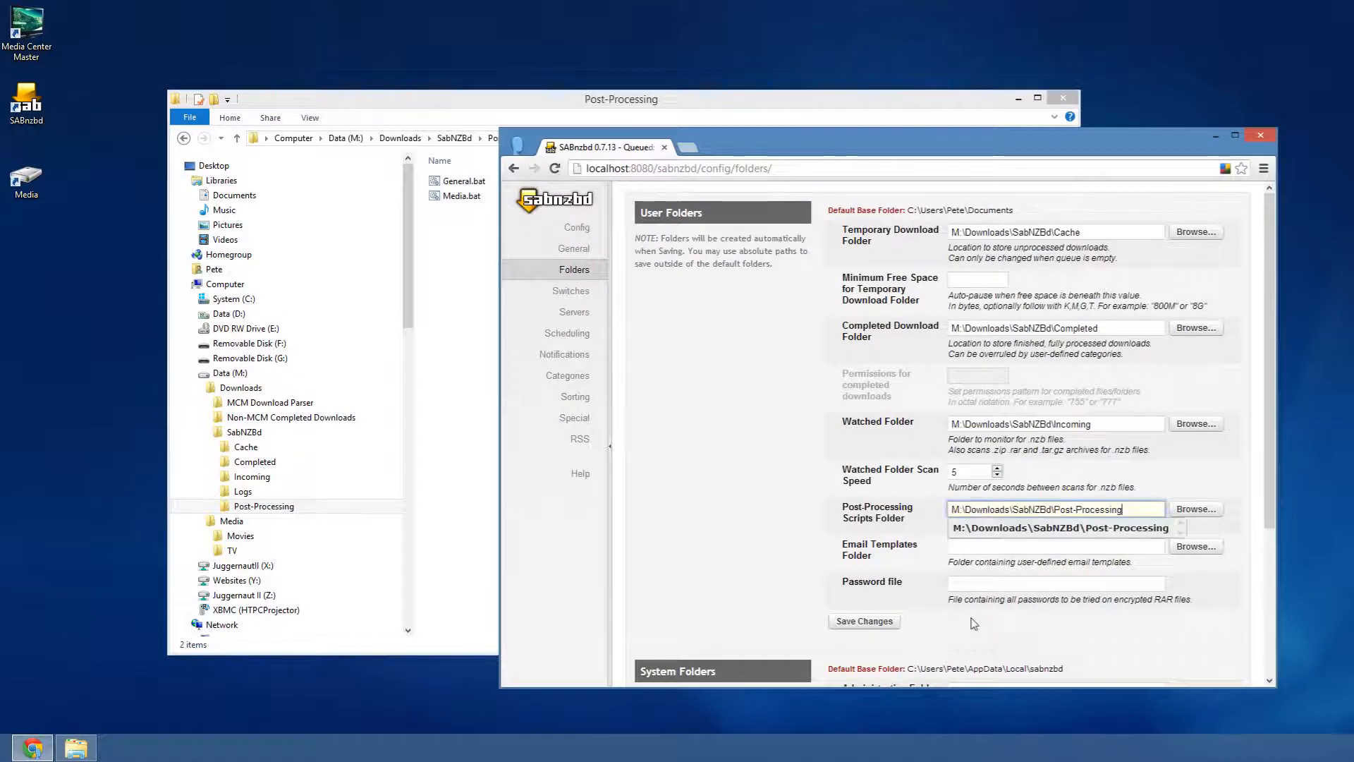
# - Point the Log Folder to M:\Downloads\SabNZBd\Logs and save the folder settings
pyautogui.click(768, 522)
pyautogui.scroll(-3, 903, 534)
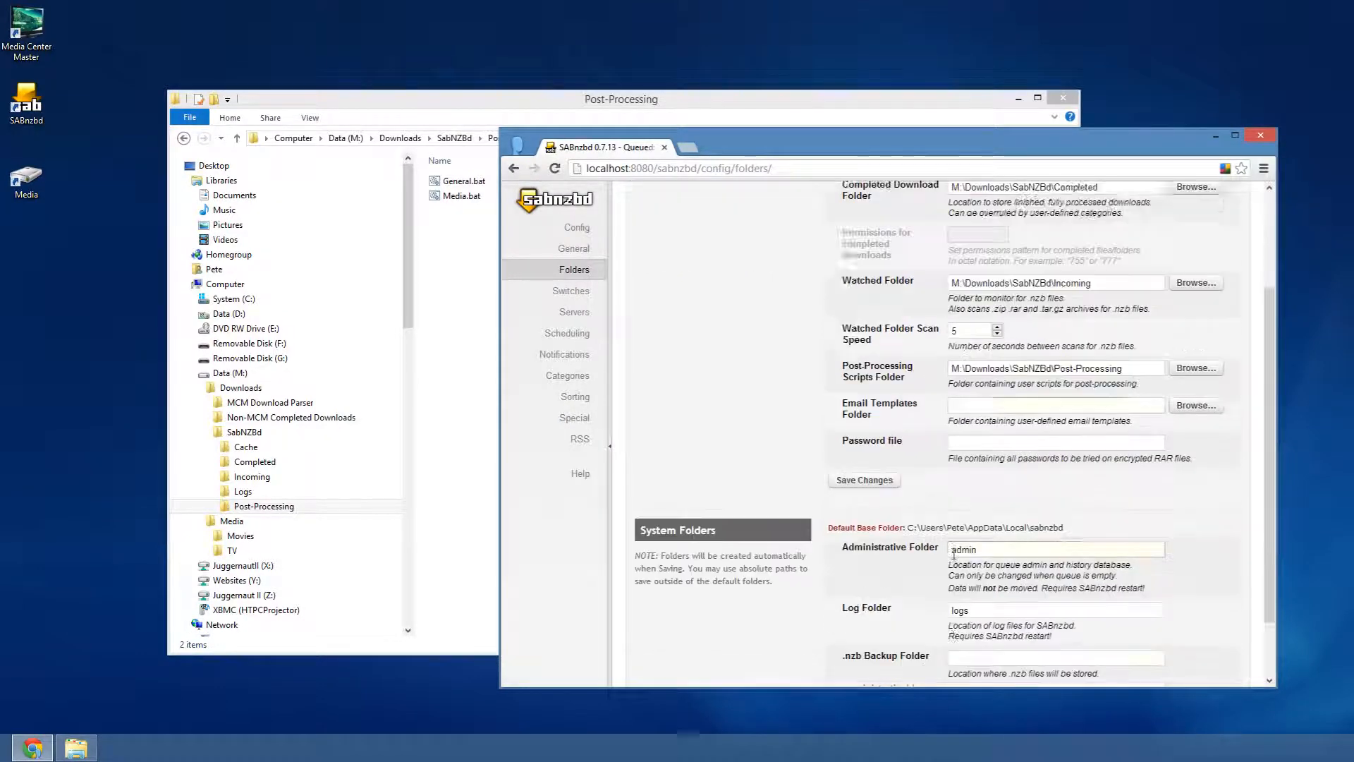
pyautogui.doubleClick(959, 532)
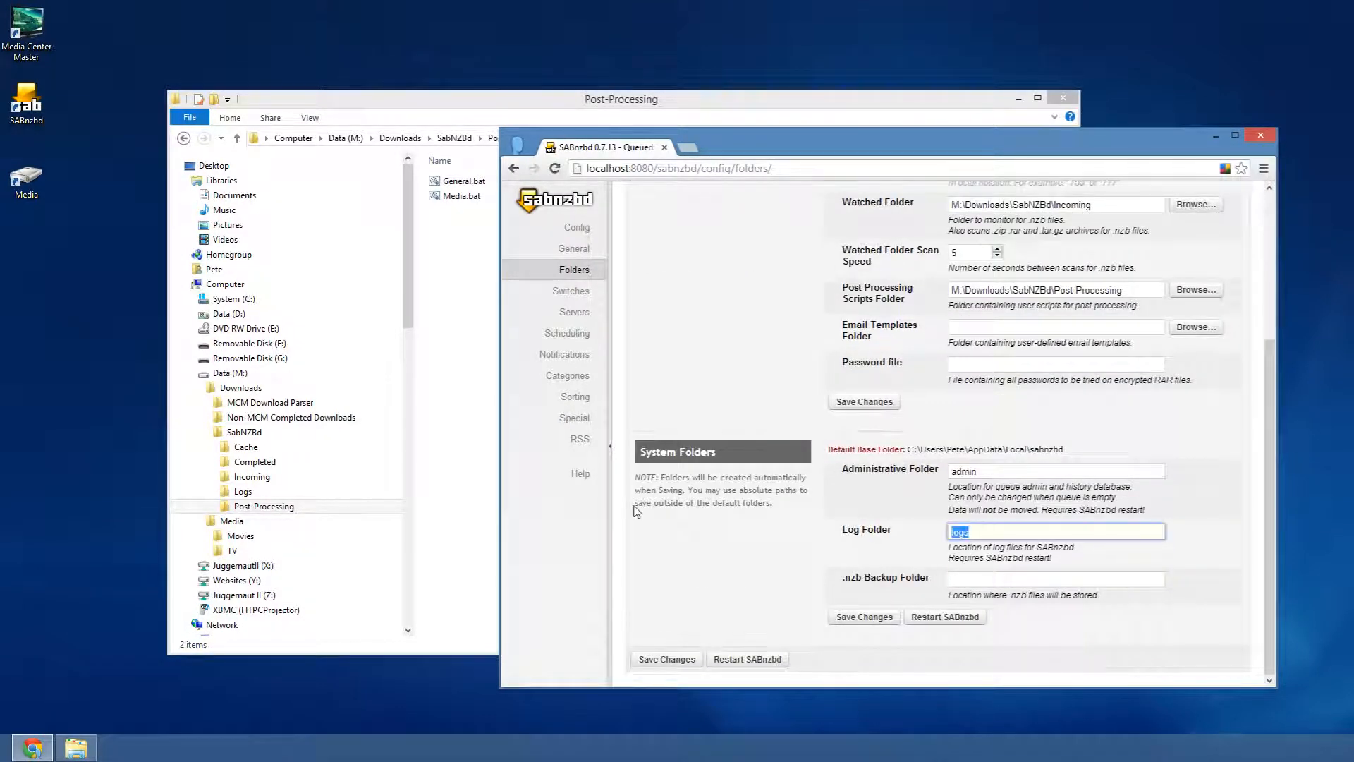
pyautogui.click(241, 491)
pyautogui.hotkey('alt', 'd')
pyautogui.hotkey('ctrl', 'c')
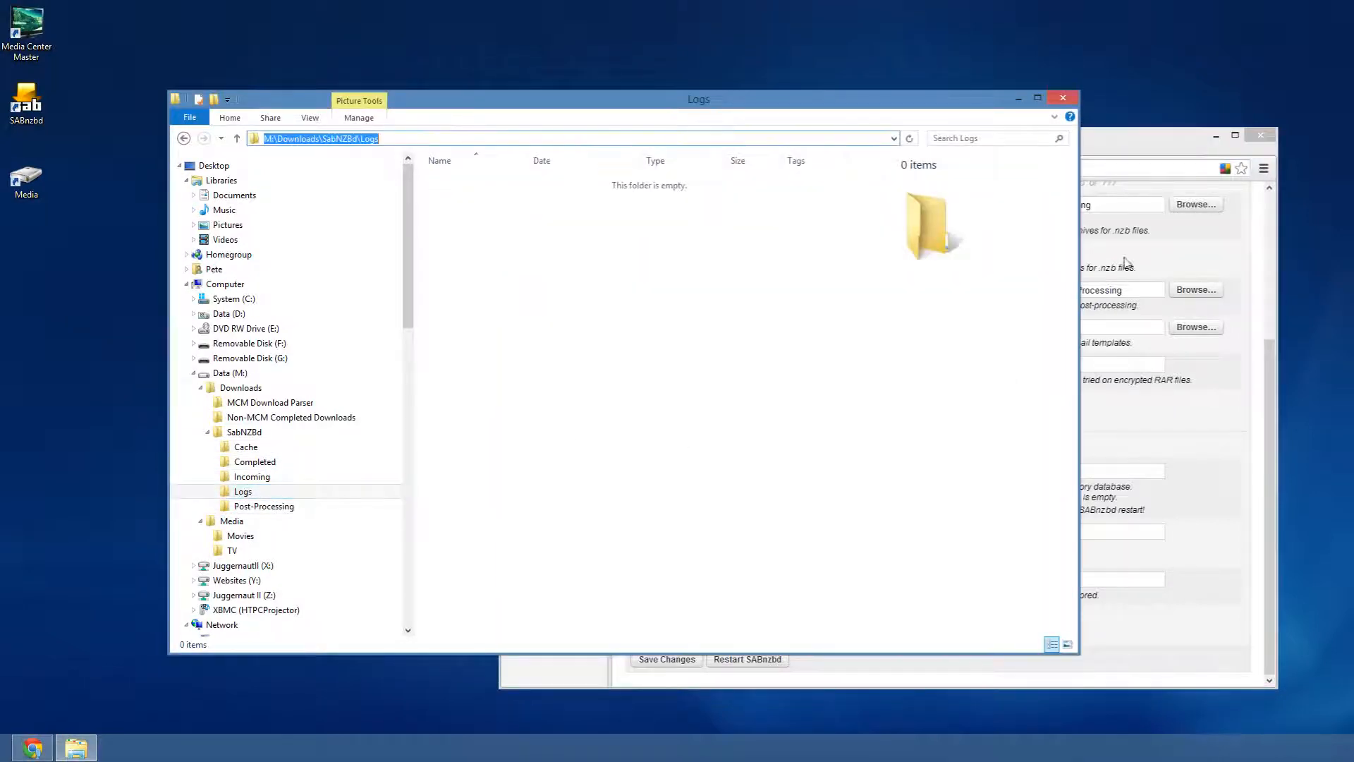
pyautogui.click(1119, 147)
pyautogui.moveTo(1005, 536); pyautogui.dragTo(841, 534)
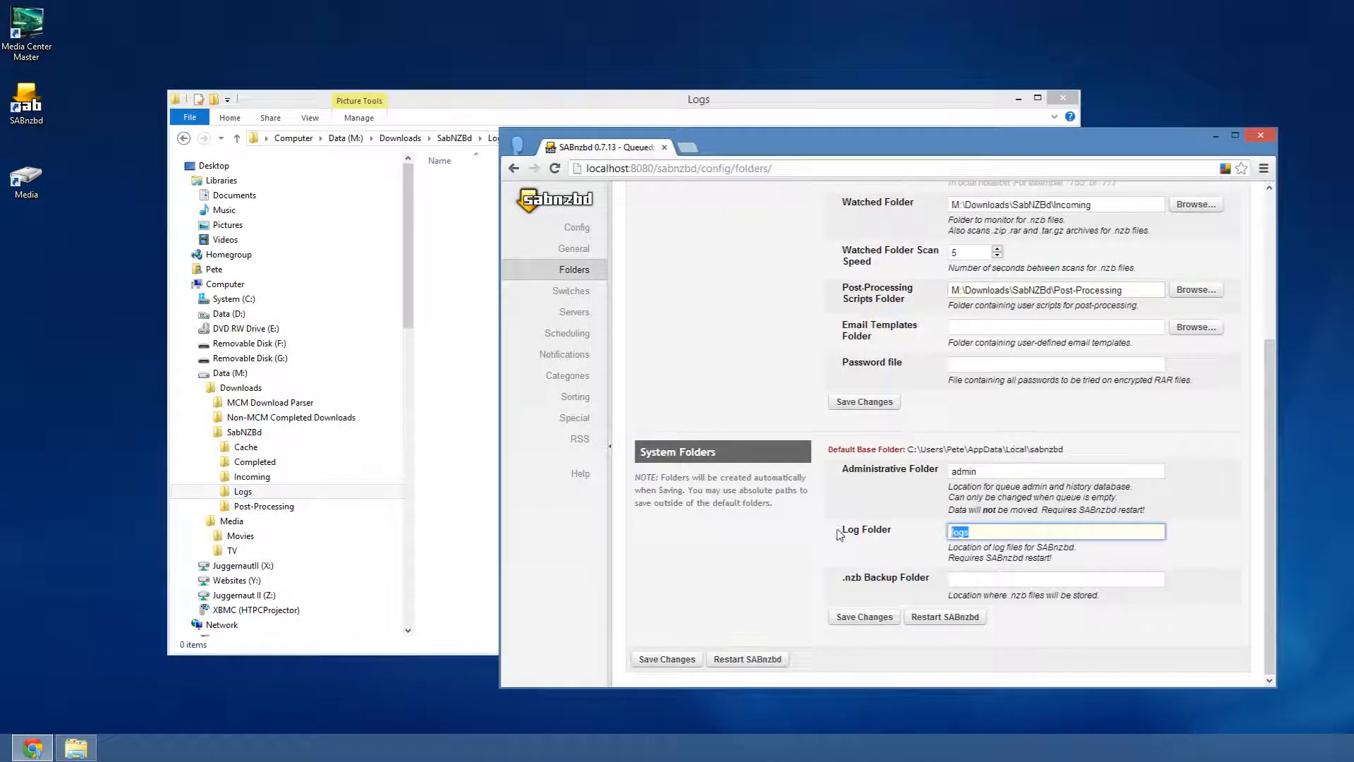
pyautogui.hotkey('ctrl', 'v')
pyautogui.click(666, 659)
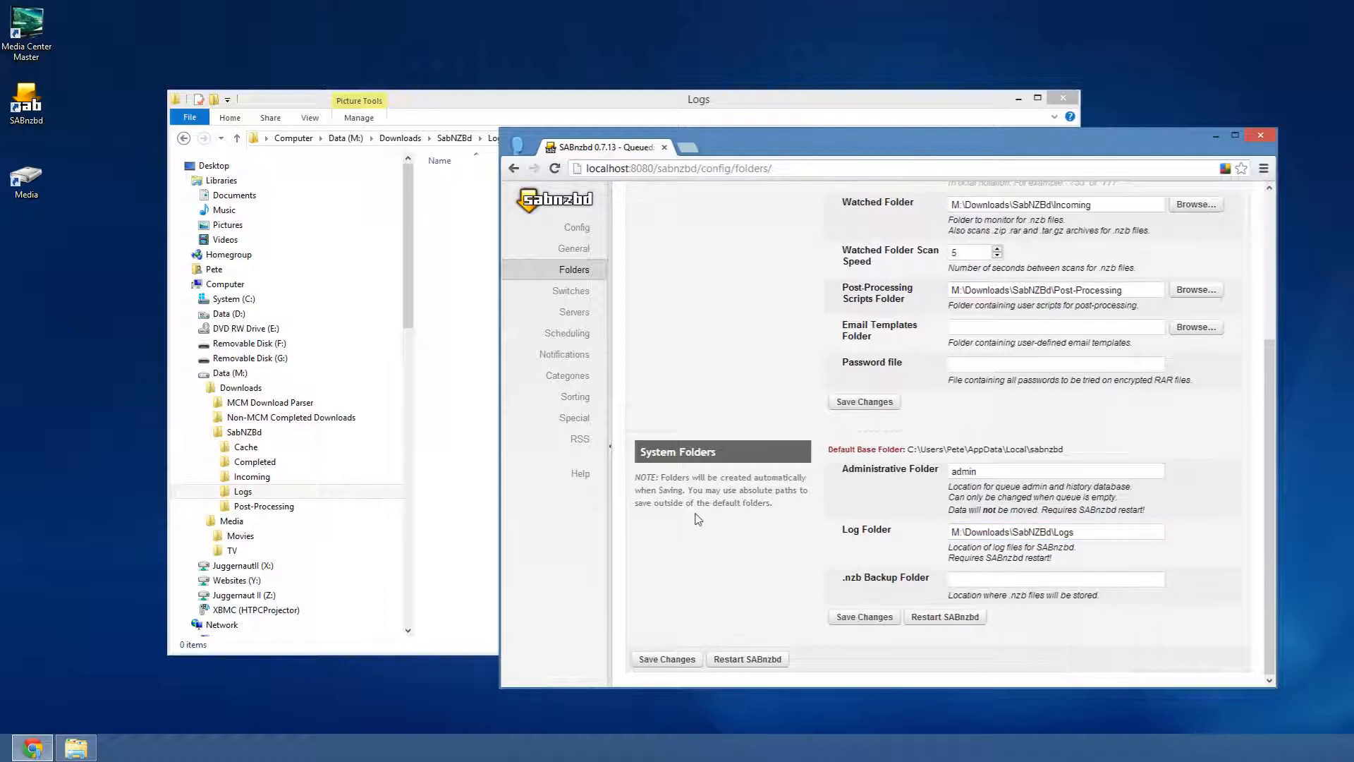
pyautogui.scroll(3, 724, 477)
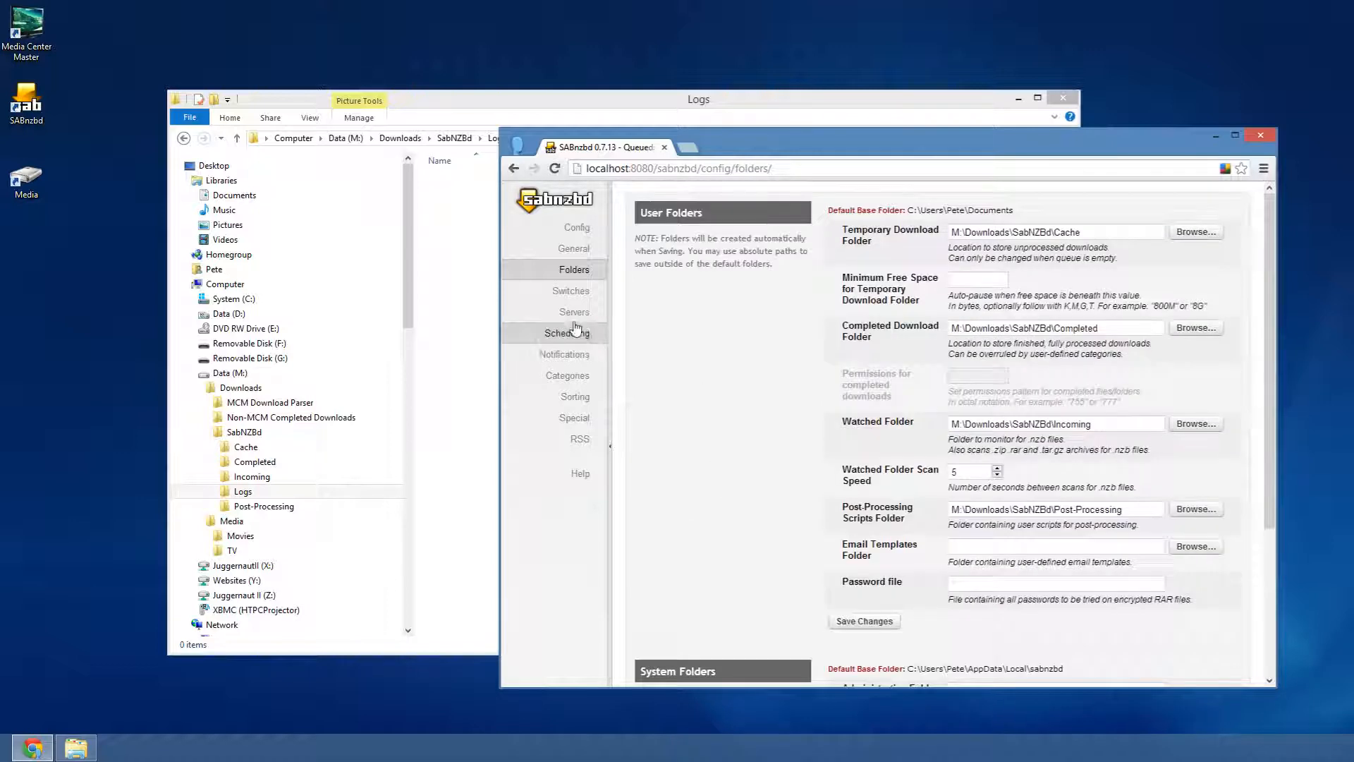
# - Review the Switches and Servers settings, checking the port 119 server details, then open Scheduling
pyautogui.click(569, 292)
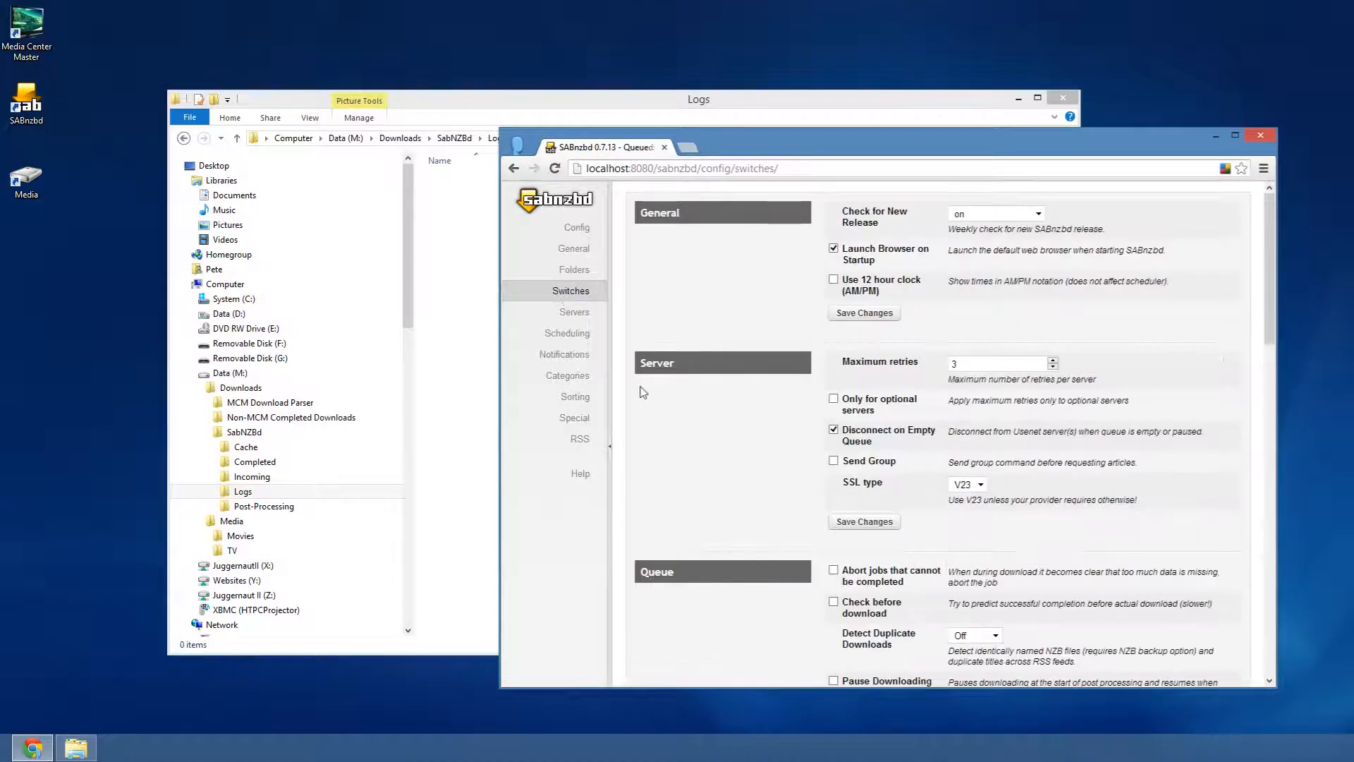
pyautogui.scroll(-8, 769, 429)
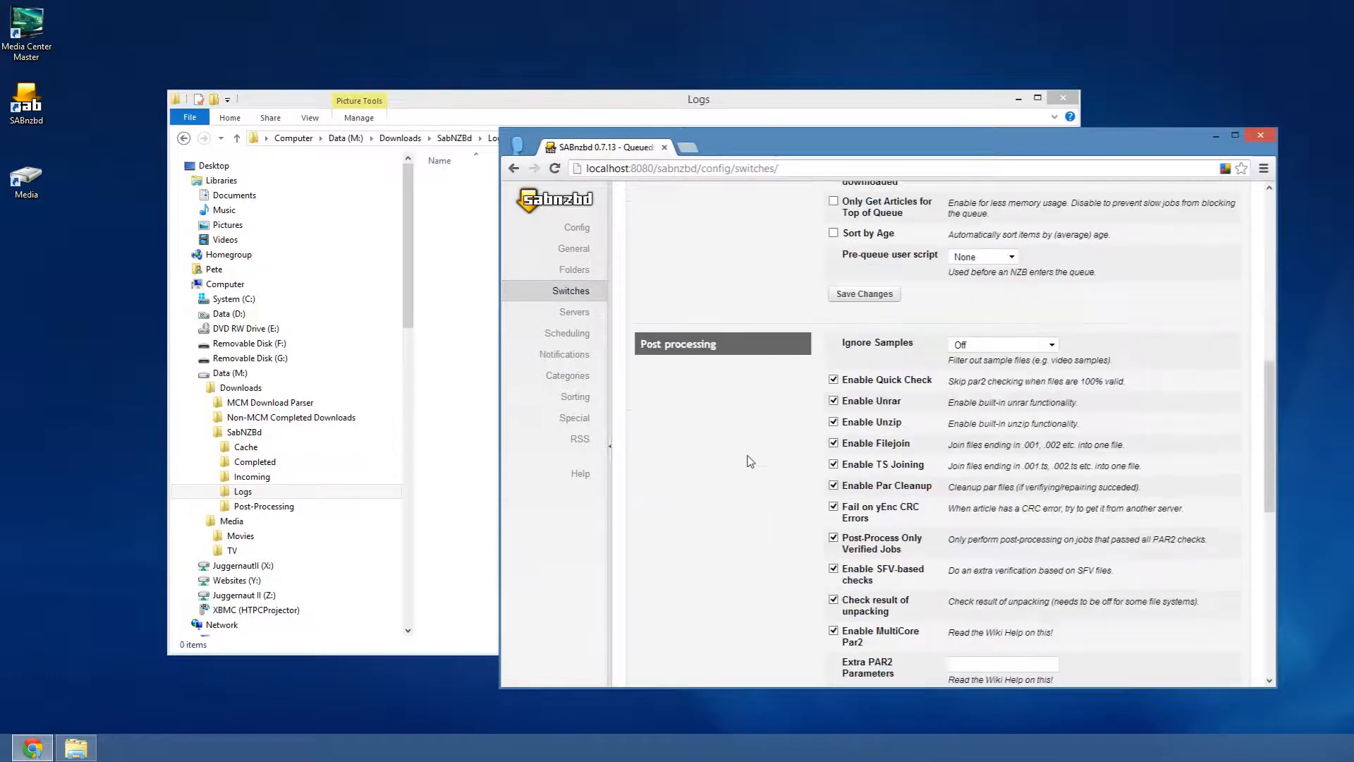
pyautogui.scroll(-2, 748, 487)
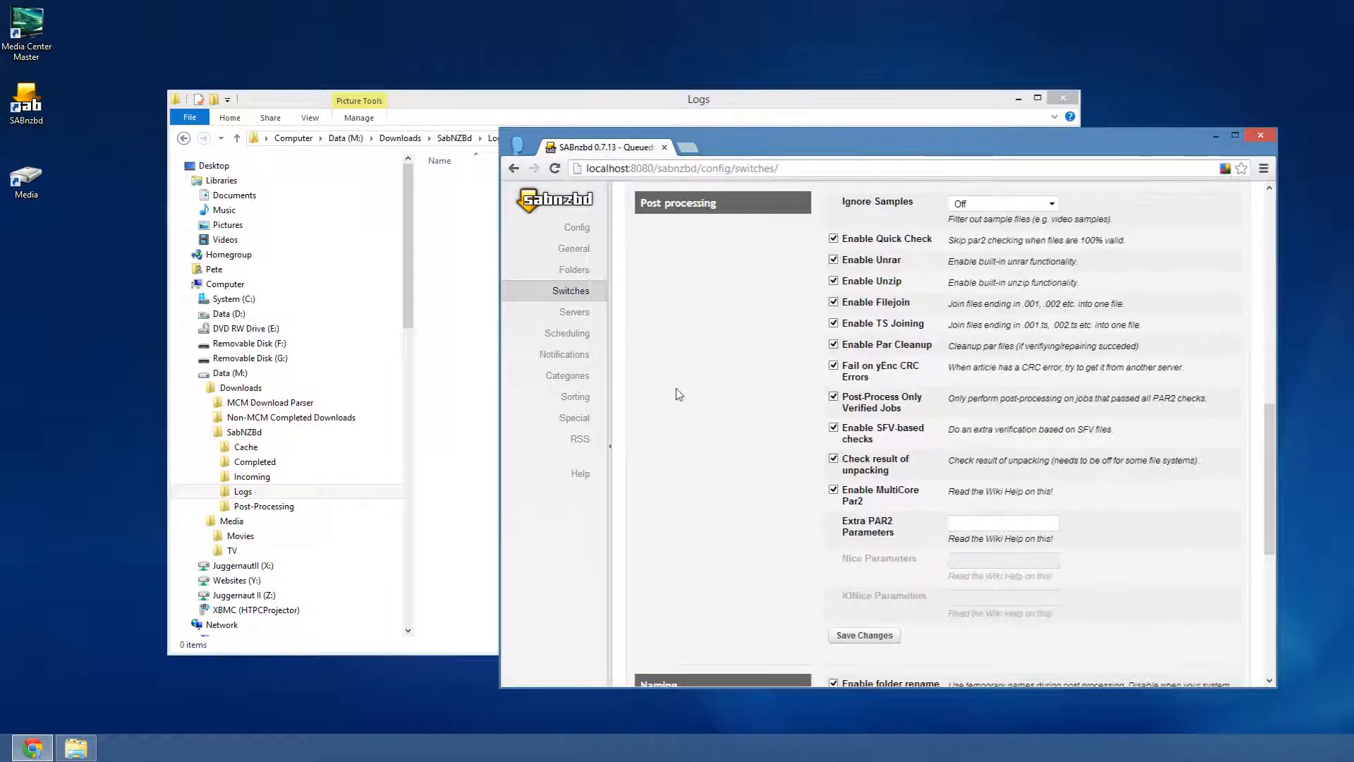
pyautogui.click(573, 312)
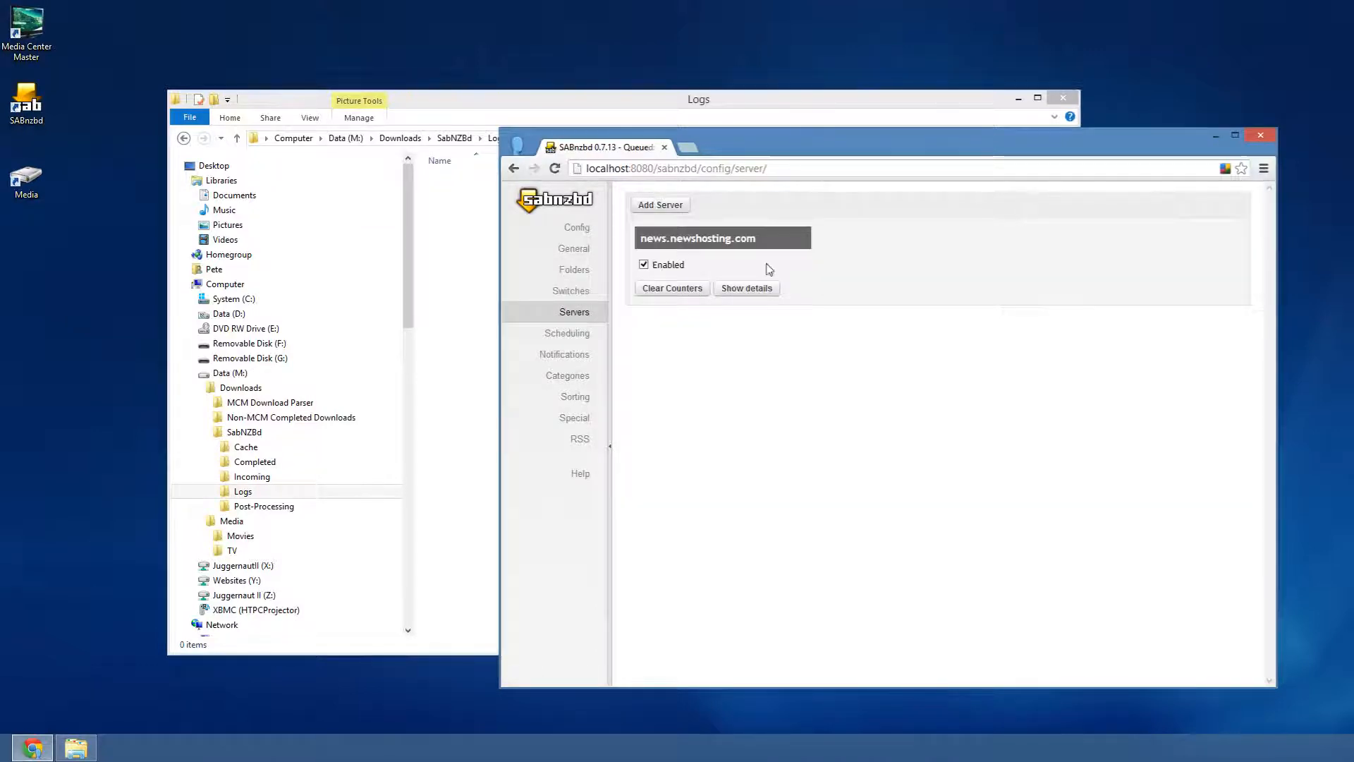
pyautogui.click(745, 289)
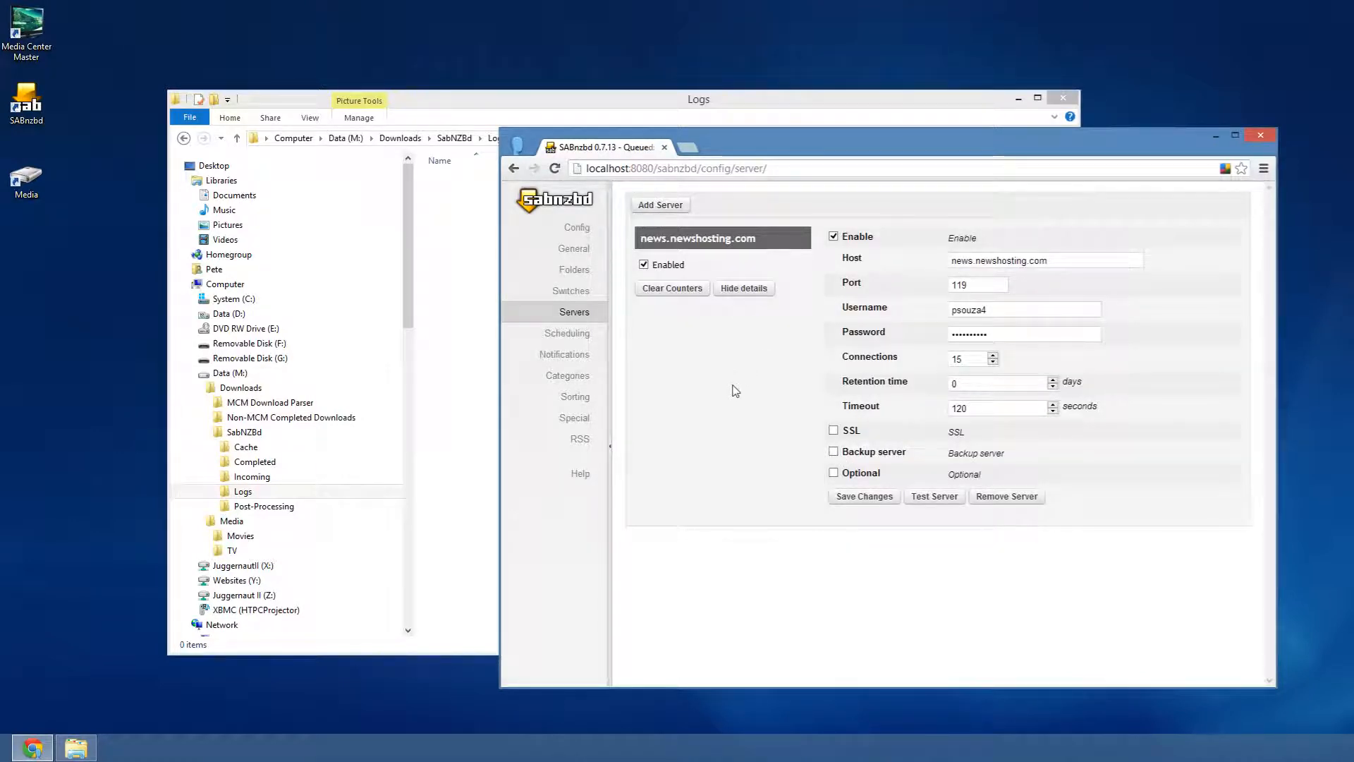
pyautogui.doubleClick(977, 284)
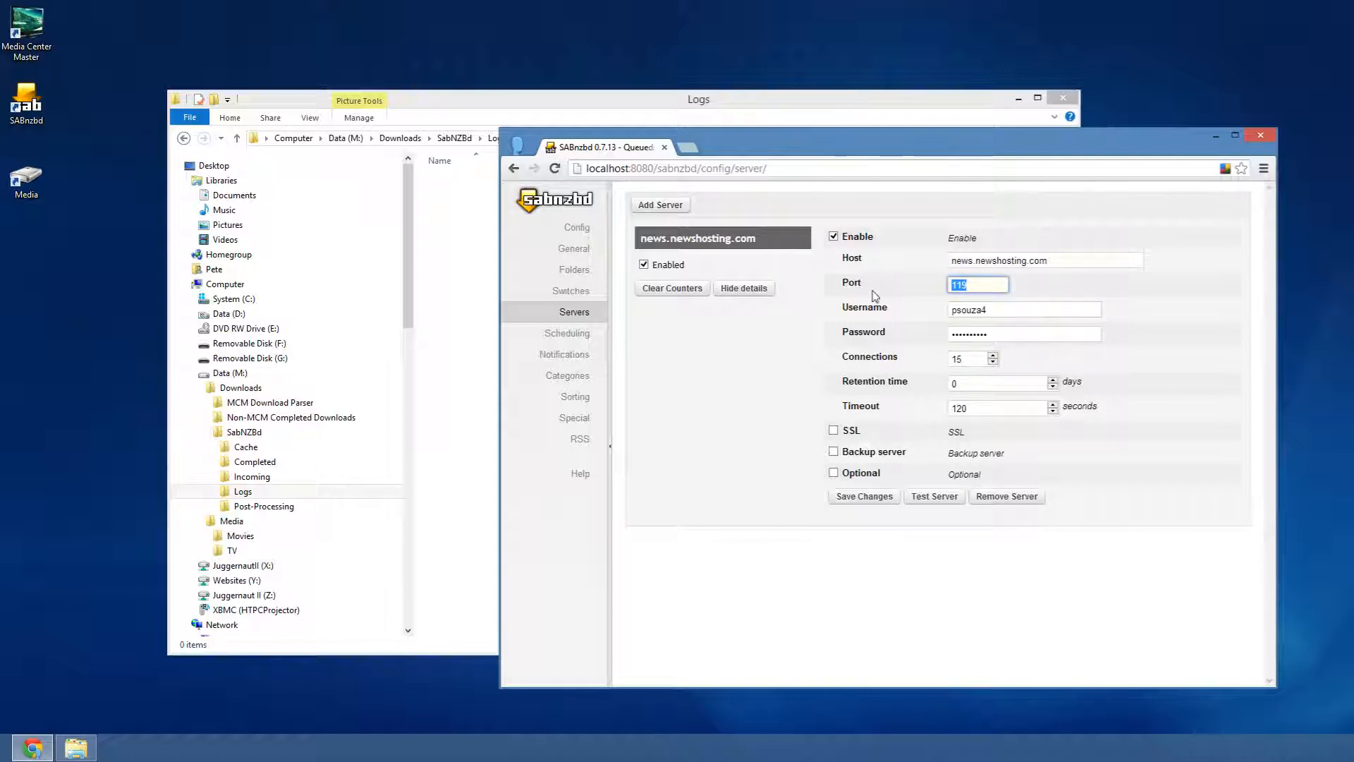
pyautogui.click(566, 333)
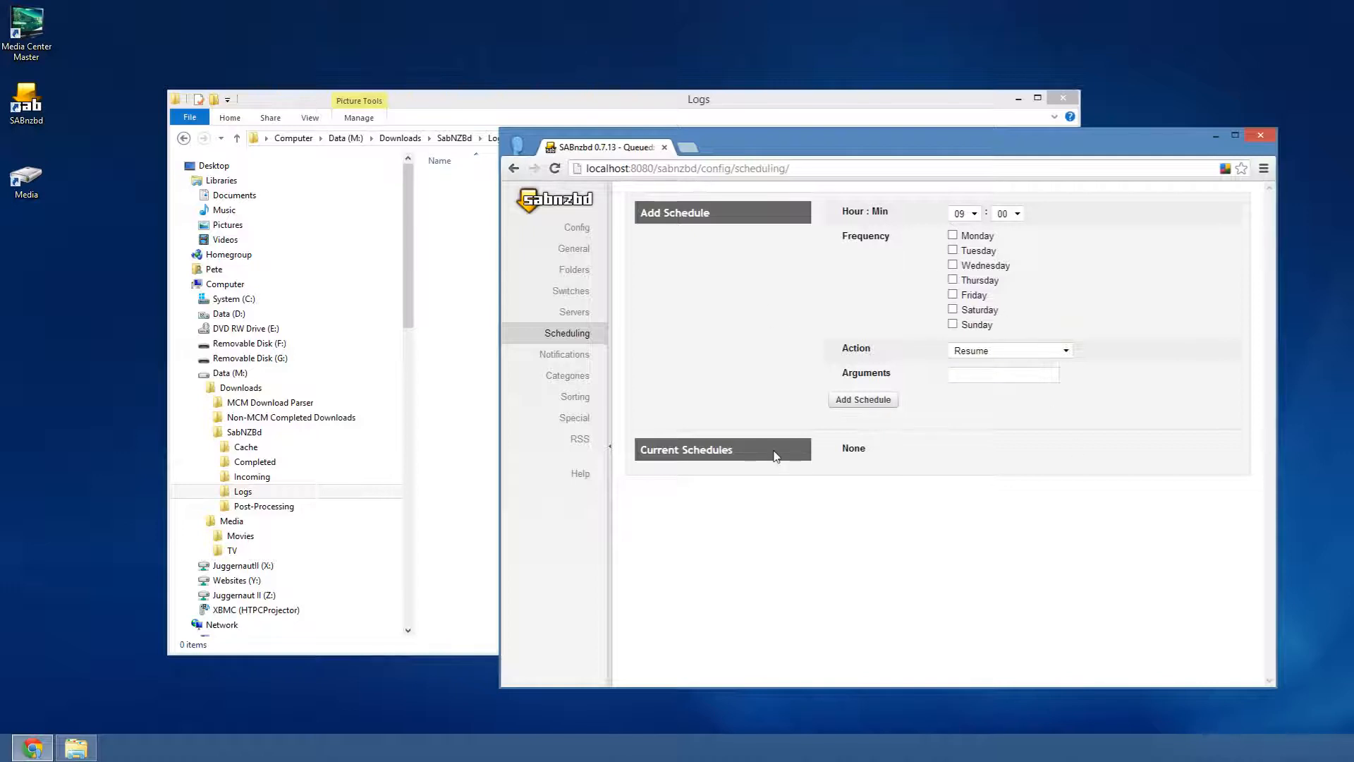
# - View the Notifications, Categories, Sorting and Special settings, then return to the downloads page
pyautogui.click(565, 354)
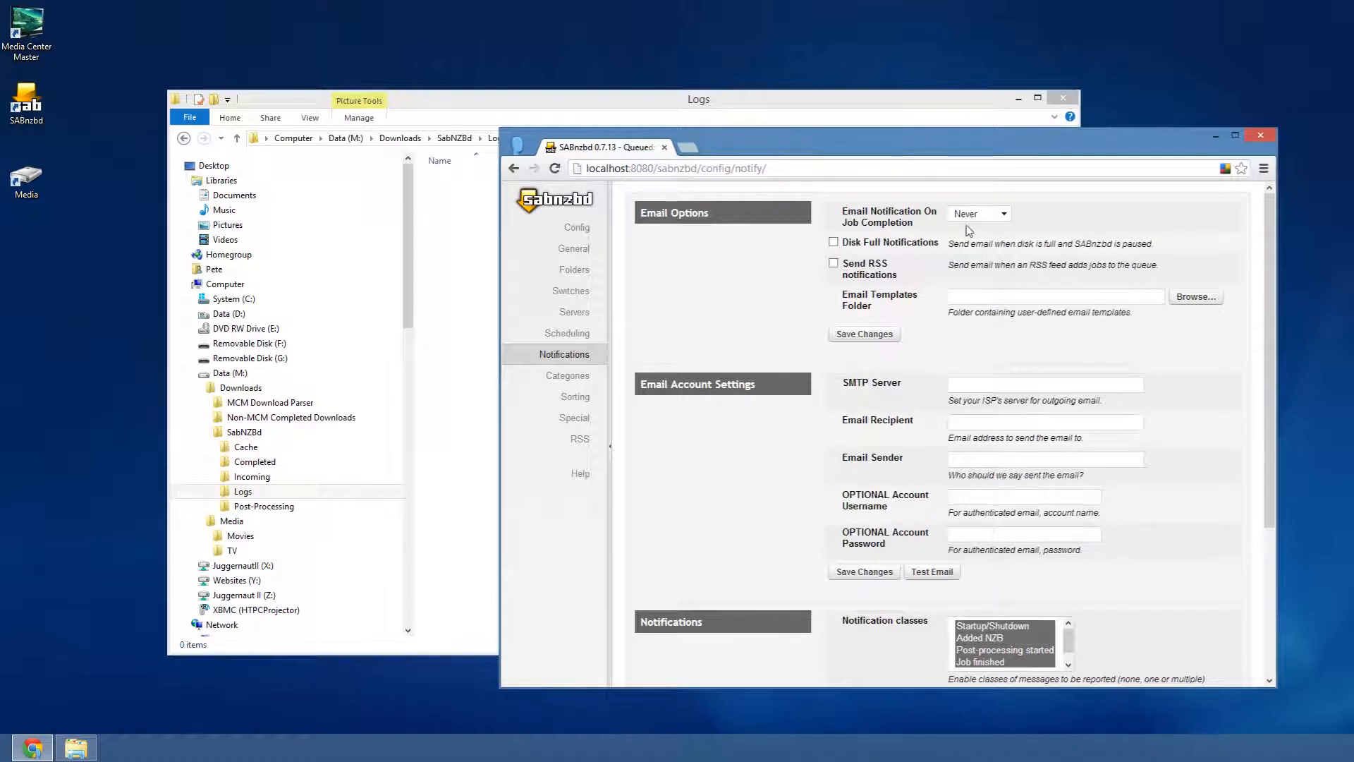
pyautogui.click(561, 376)
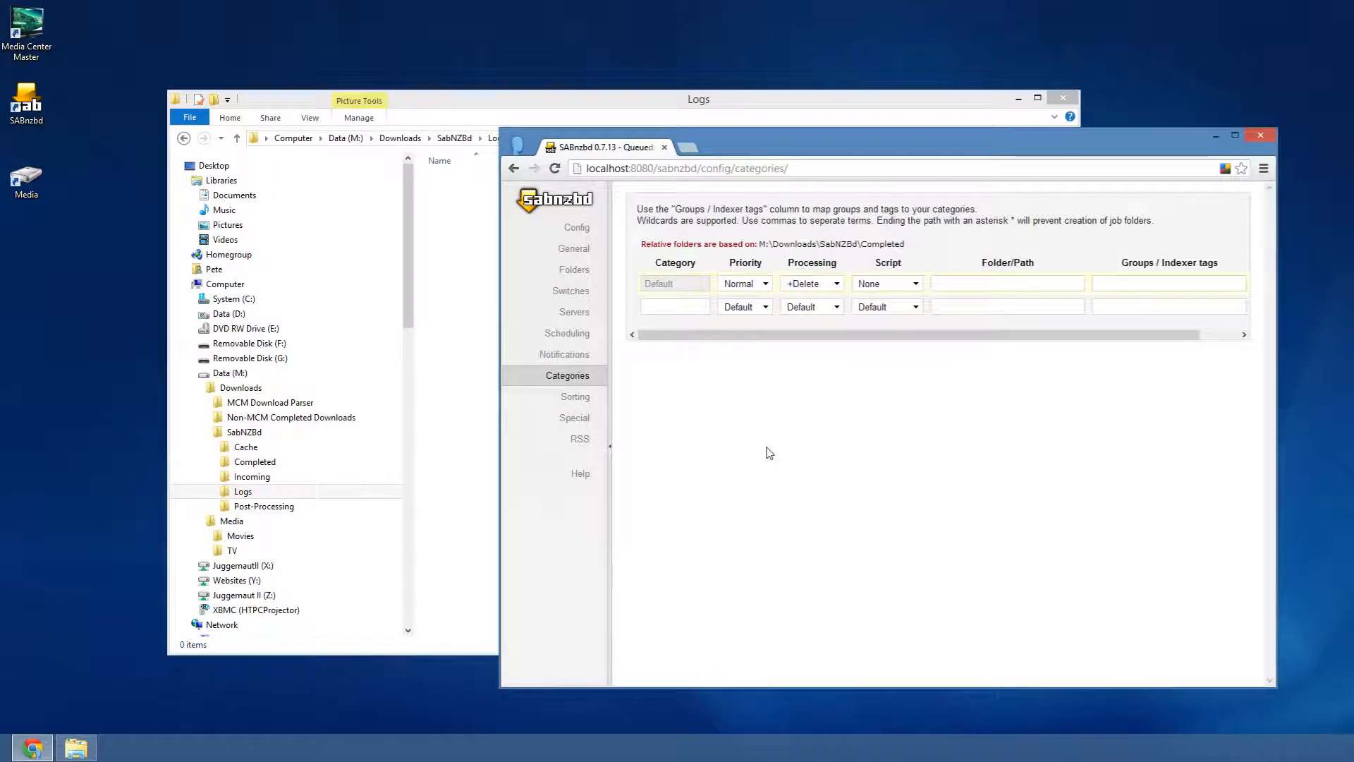
pyautogui.click(575, 396)
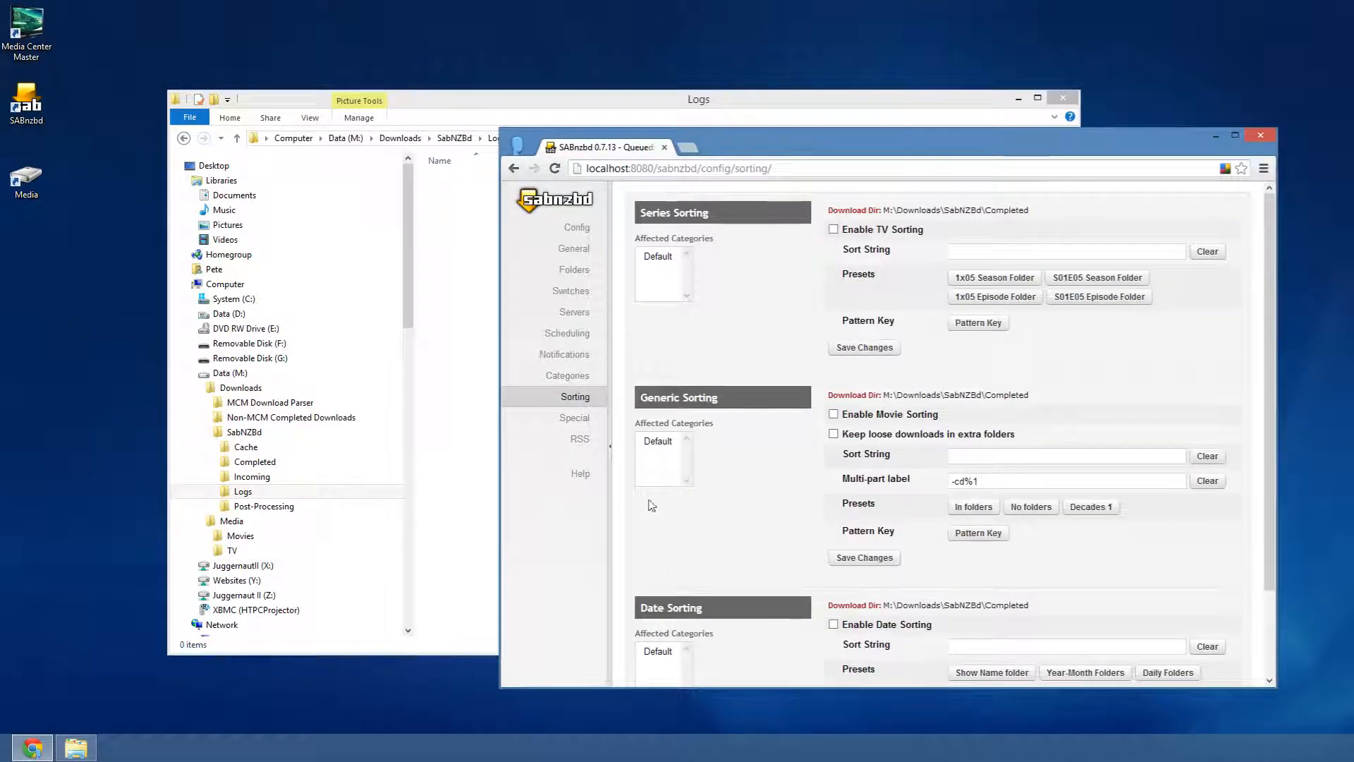
pyautogui.click(578, 422)
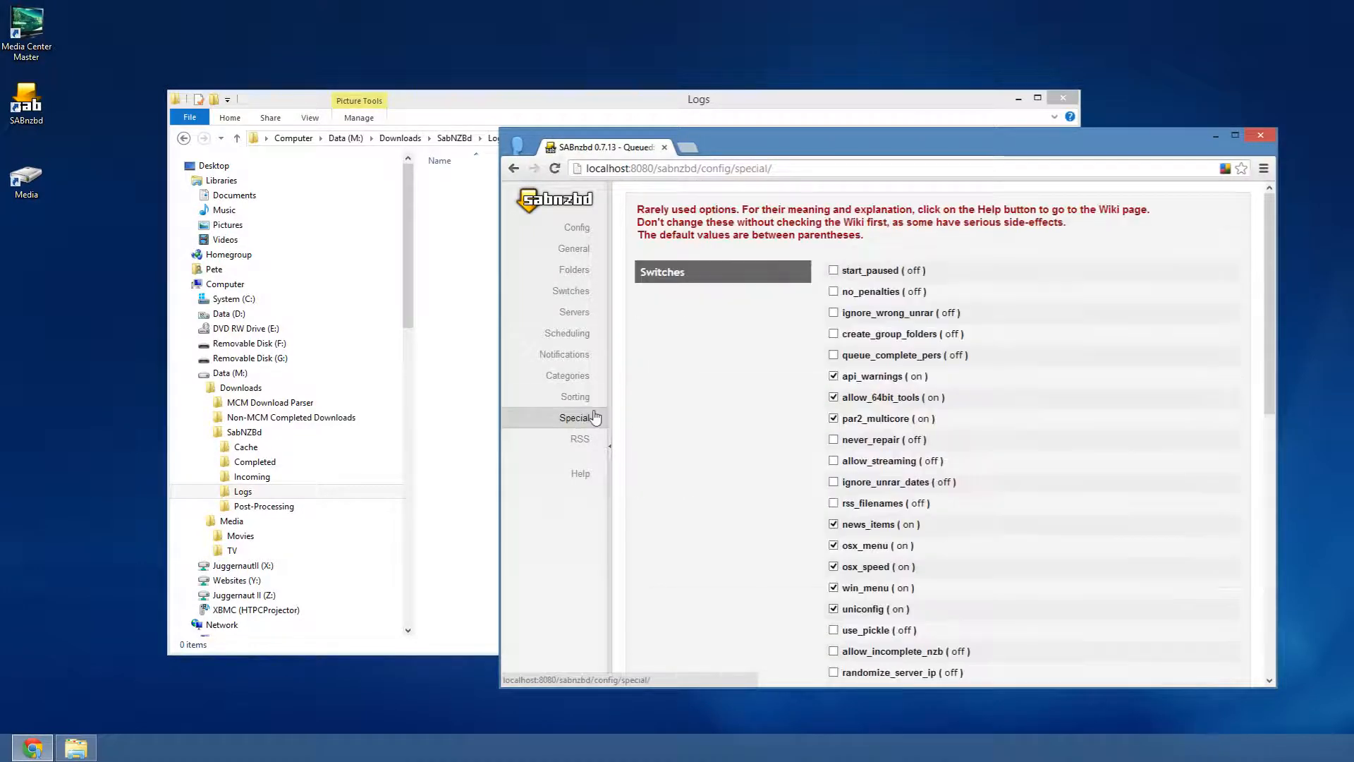
pyautogui.click(566, 203)
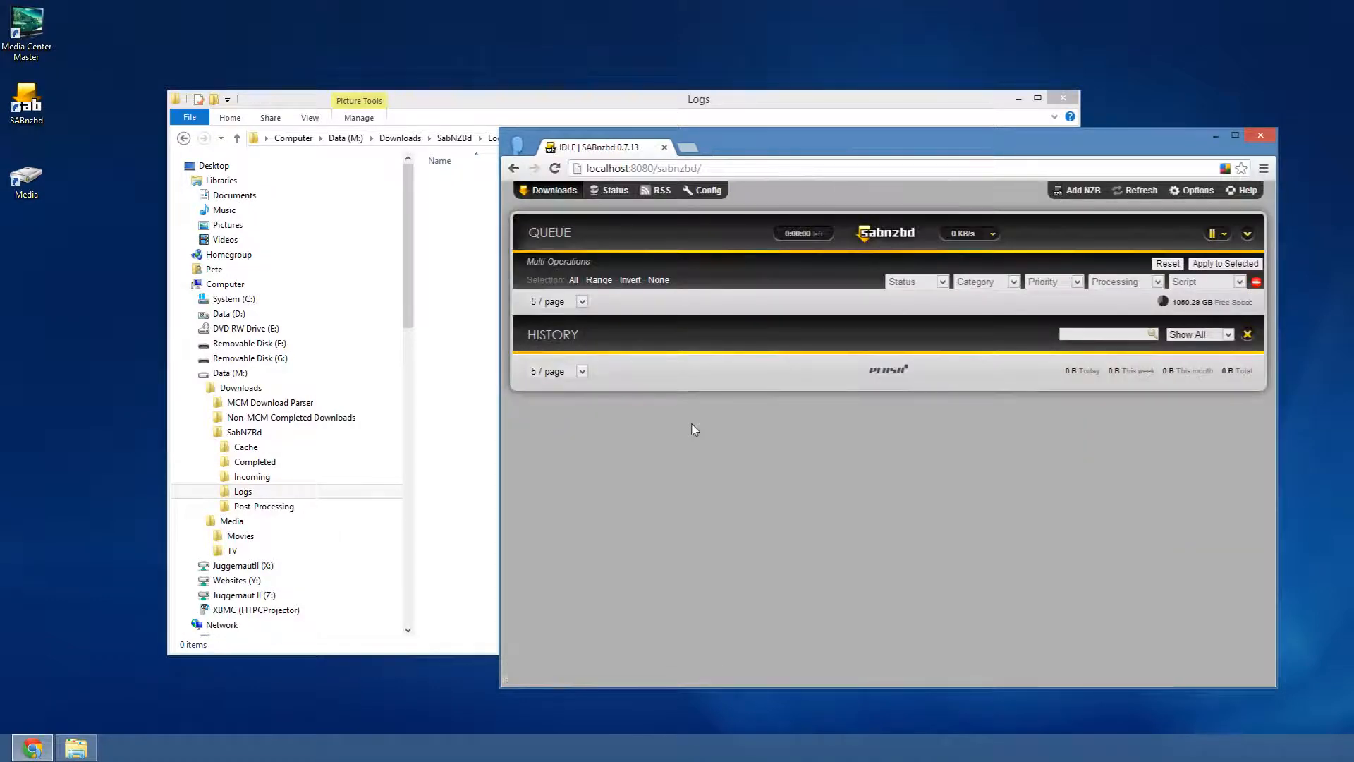
# - Show Everything per page in both the queue and history lists, and hide the Multi-Operations row
pyautogui.click(559, 301)
pyautogui.click(562, 386)
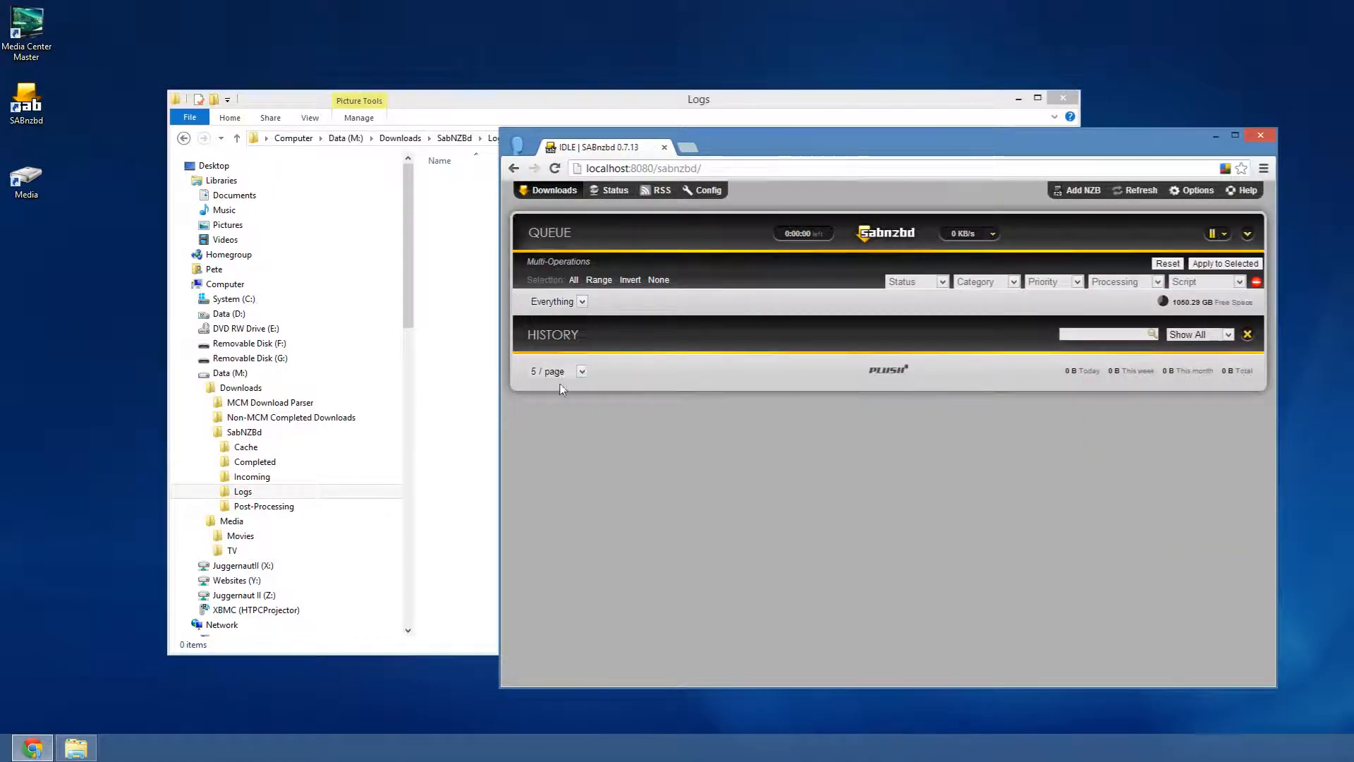
pyautogui.click(557, 368)
pyautogui.click(562, 456)
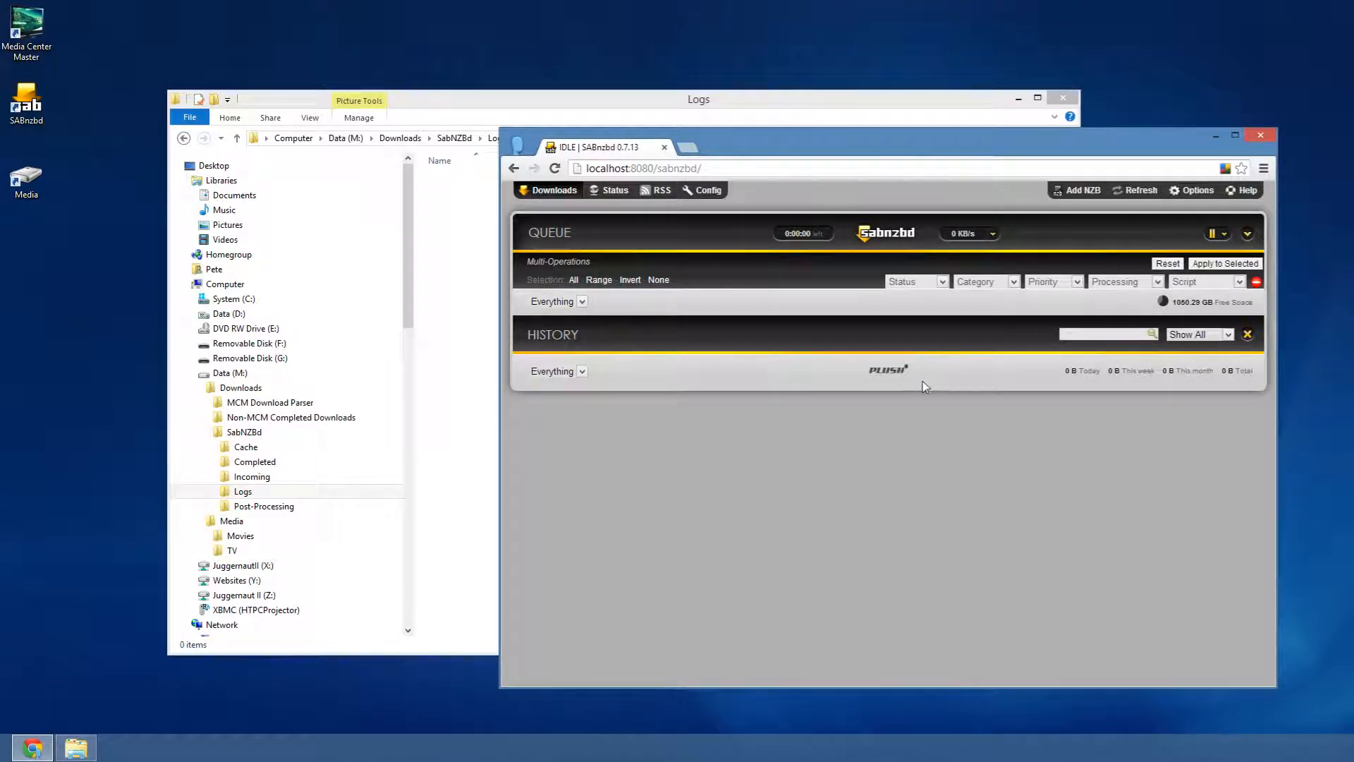
pyautogui.click(1248, 234)
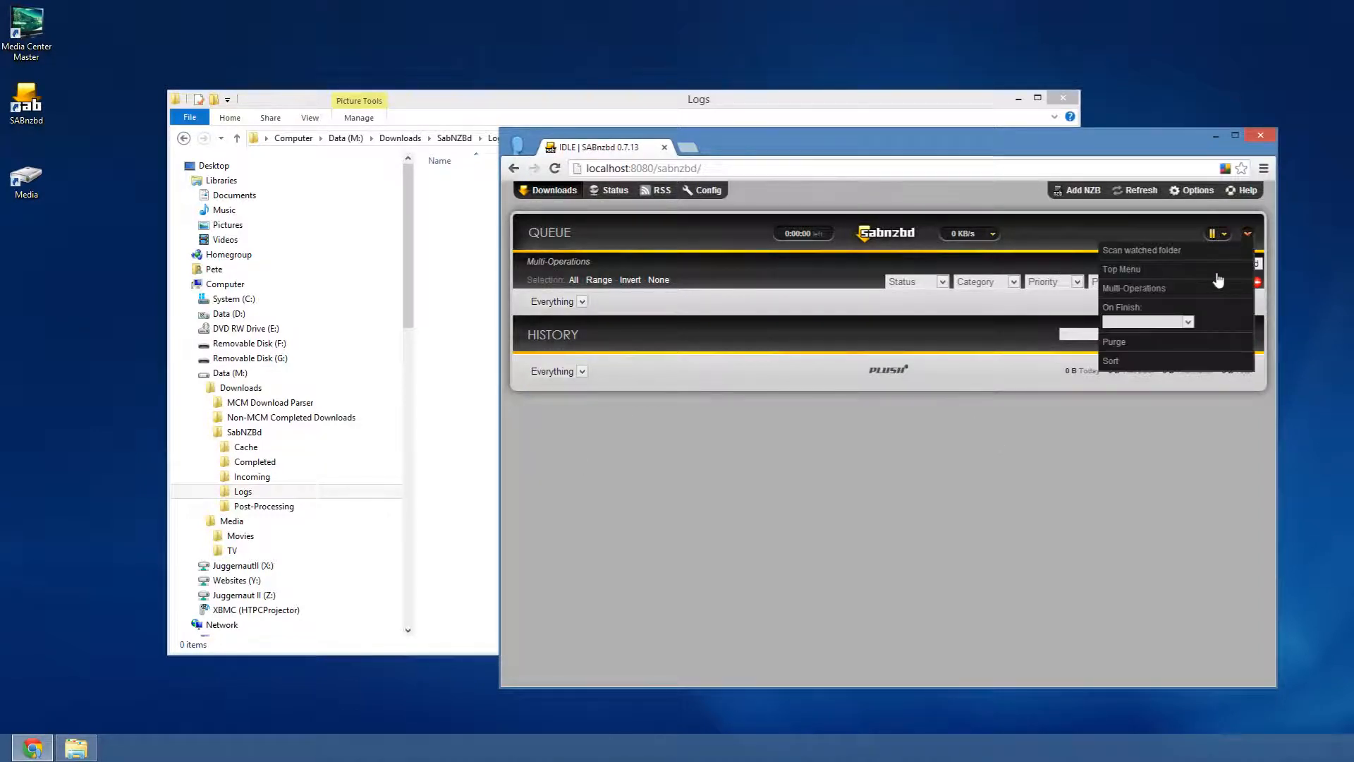
pyautogui.click(1132, 287)
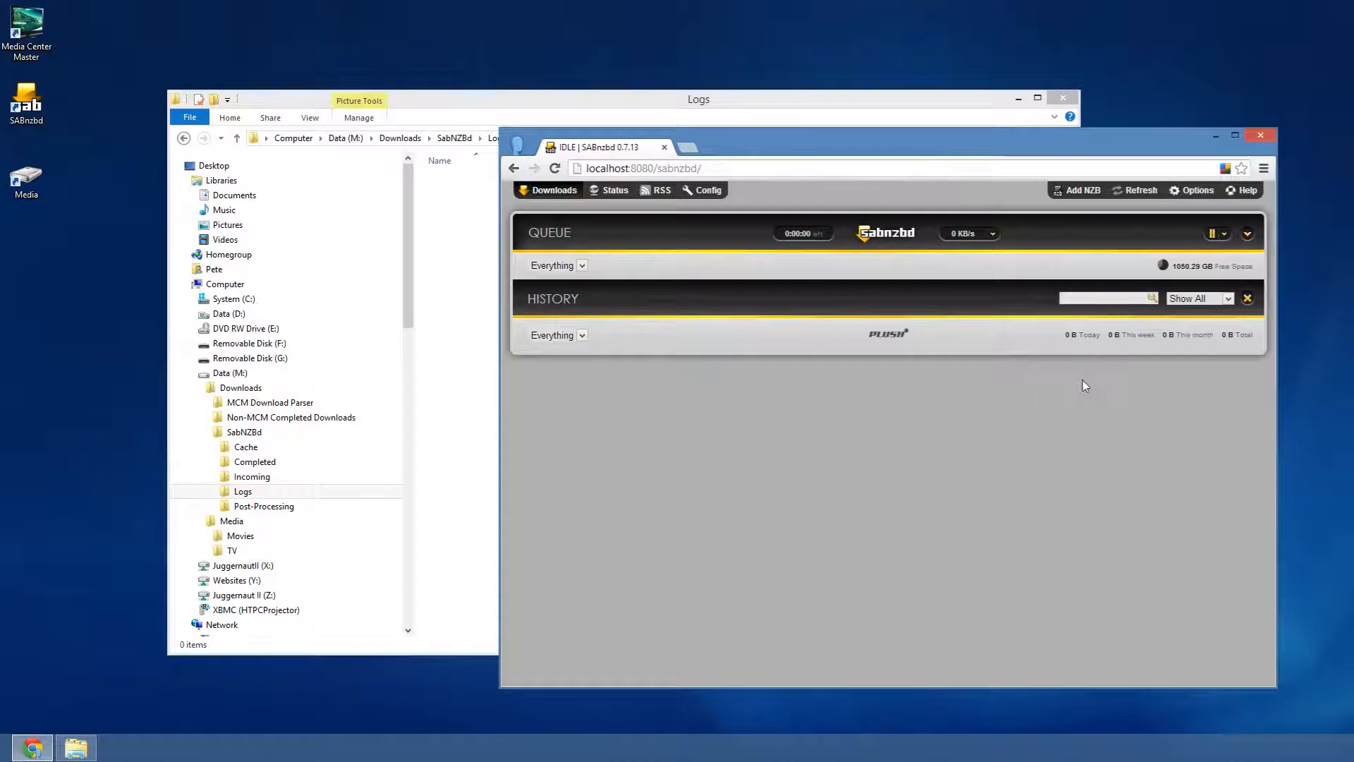
# - Launch Media Center Master from the desktop and open Application > Settings & Preferences
pyautogui.click(444, 104)
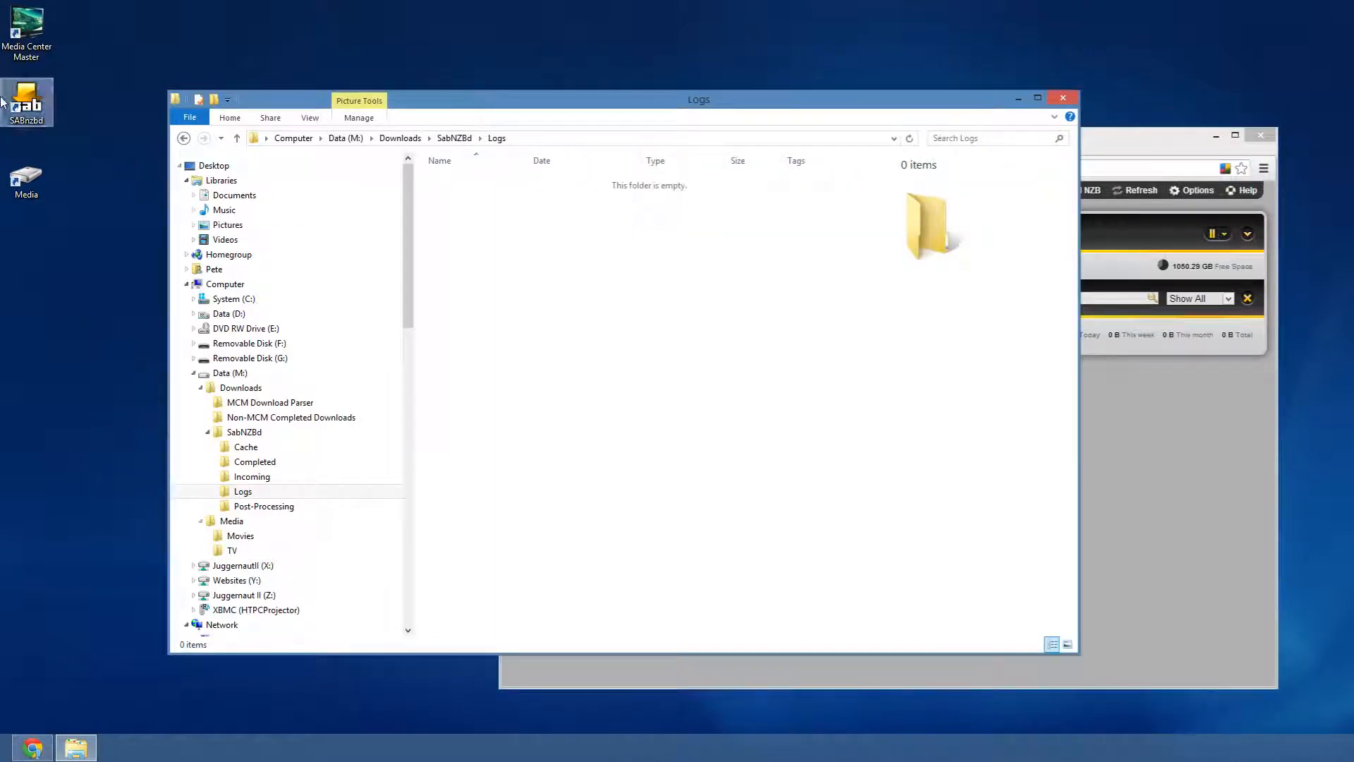
pyautogui.click(24, 25)
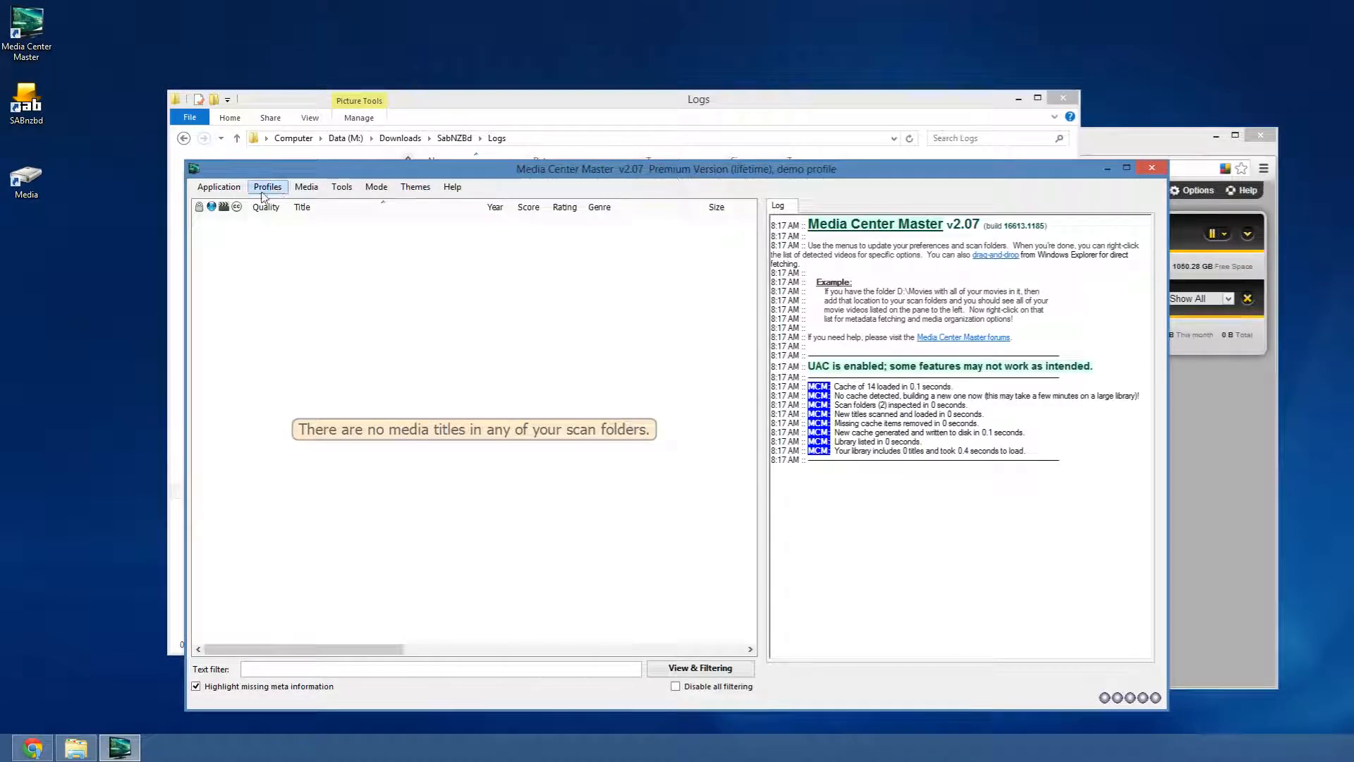
pyautogui.click(218, 187)
pyautogui.click(234, 206)
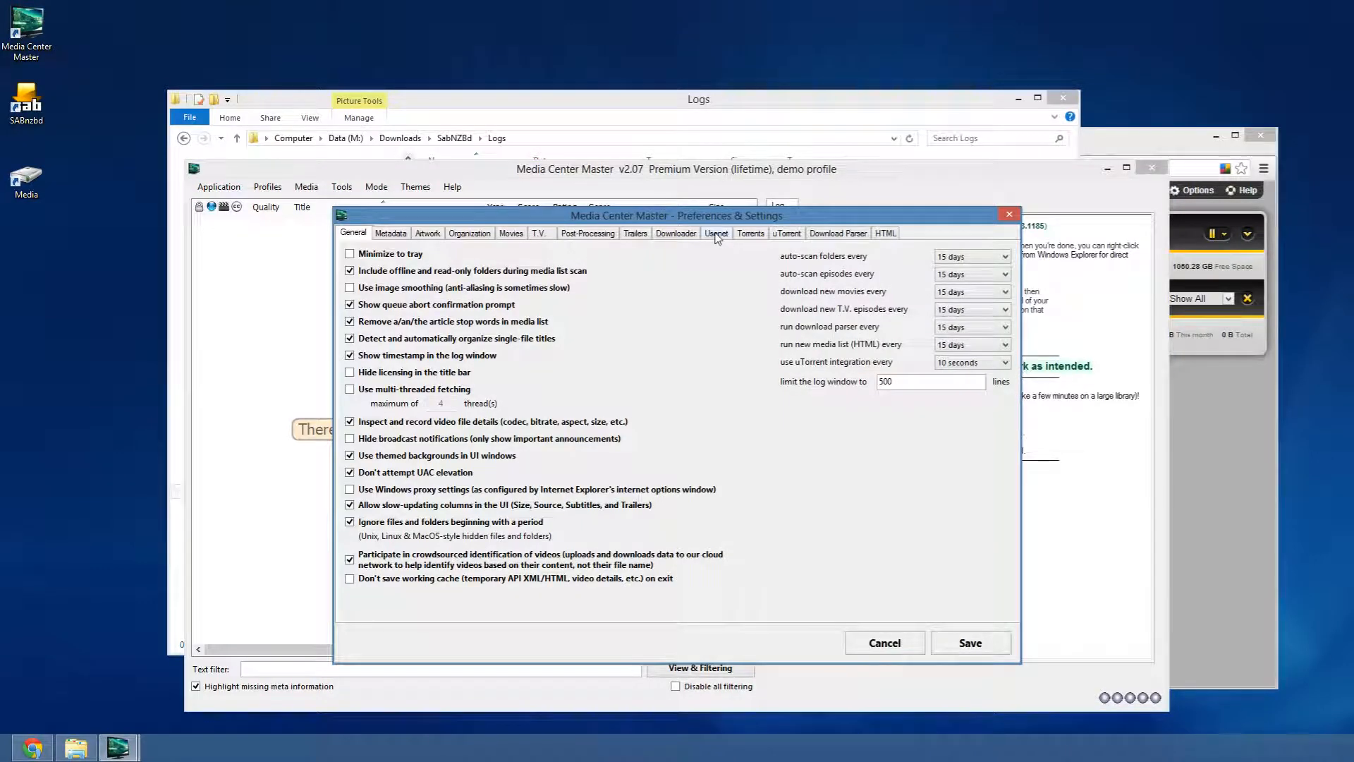
# - On the Downloader tab, review the TV and movie download quality choices without changing them
pyautogui.click(689, 233)
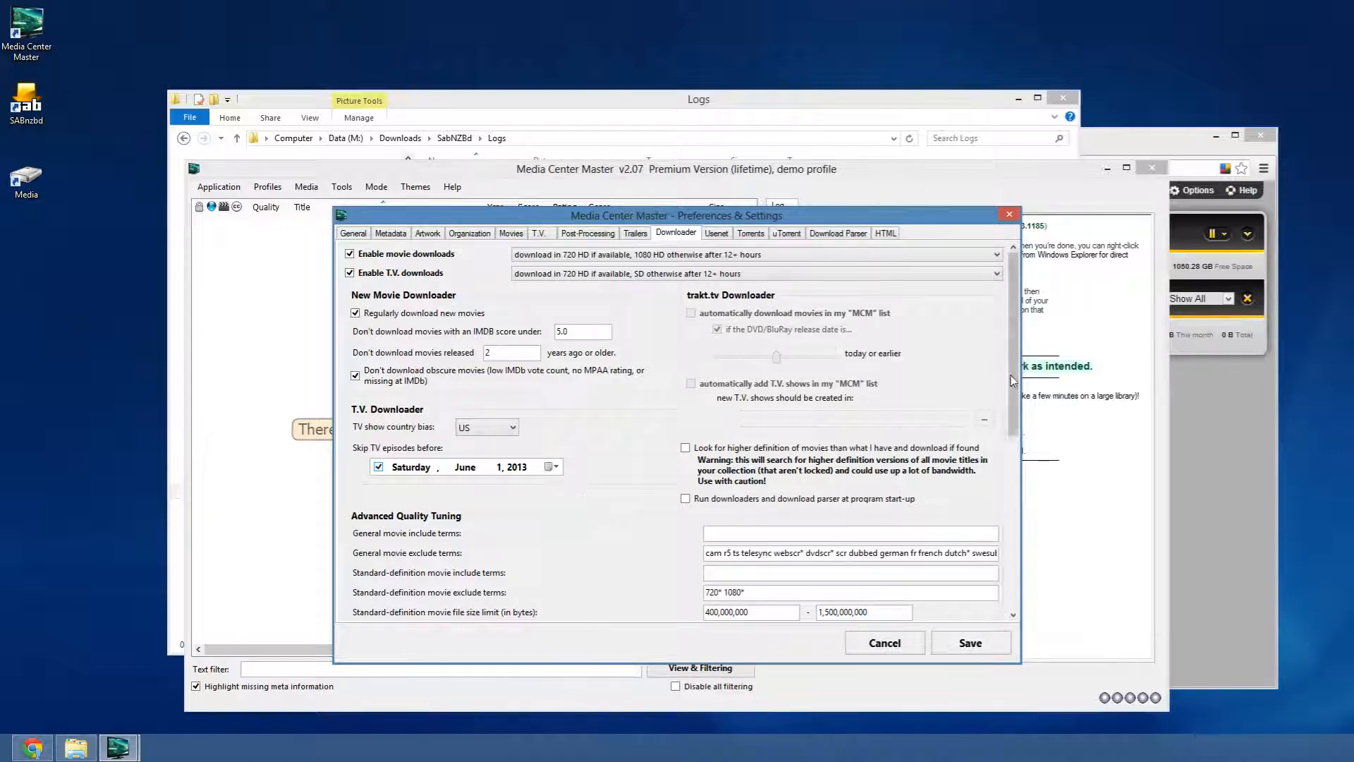
pyautogui.scroll(-5, 965, 406)
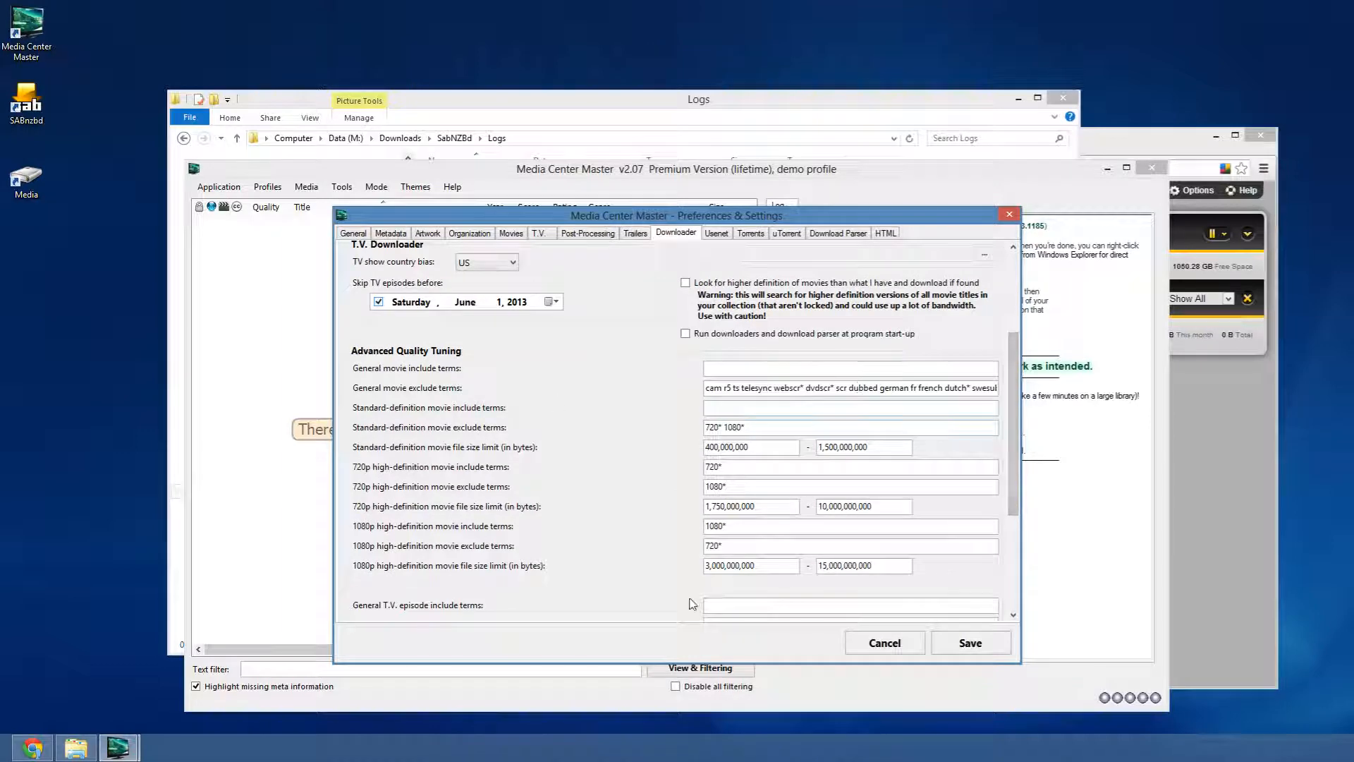
pyautogui.scroll(5, 1013, 424)
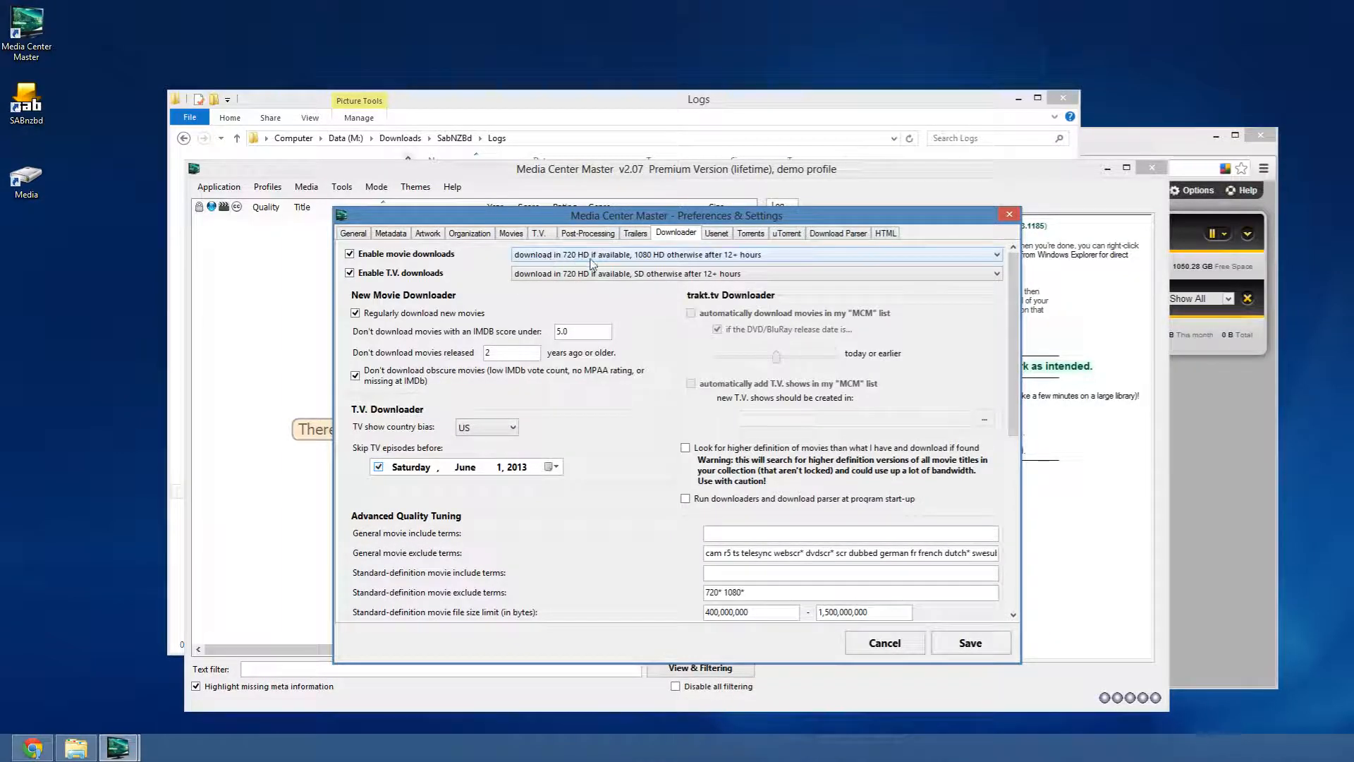
pyautogui.click(601, 276)
pyautogui.click(602, 276)
pyautogui.click(615, 258)
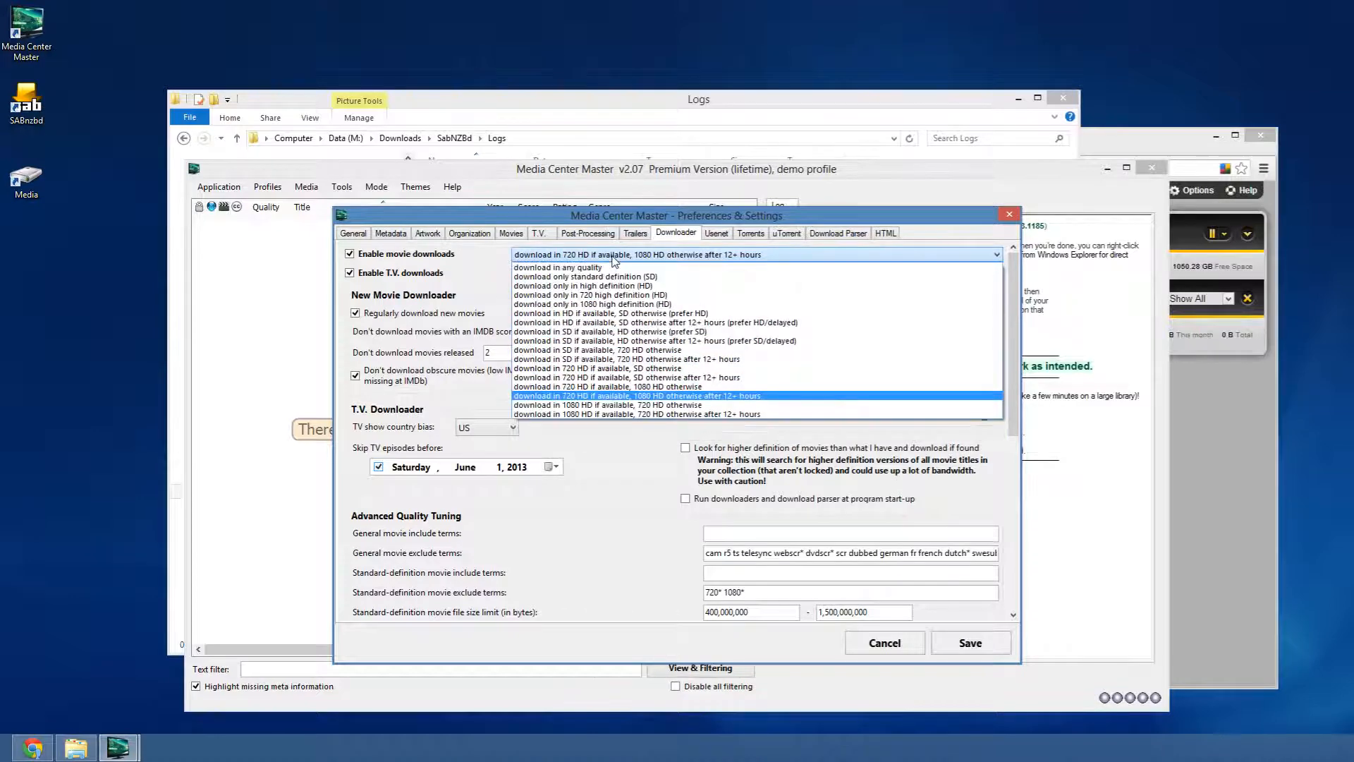
pyautogui.click(614, 259)
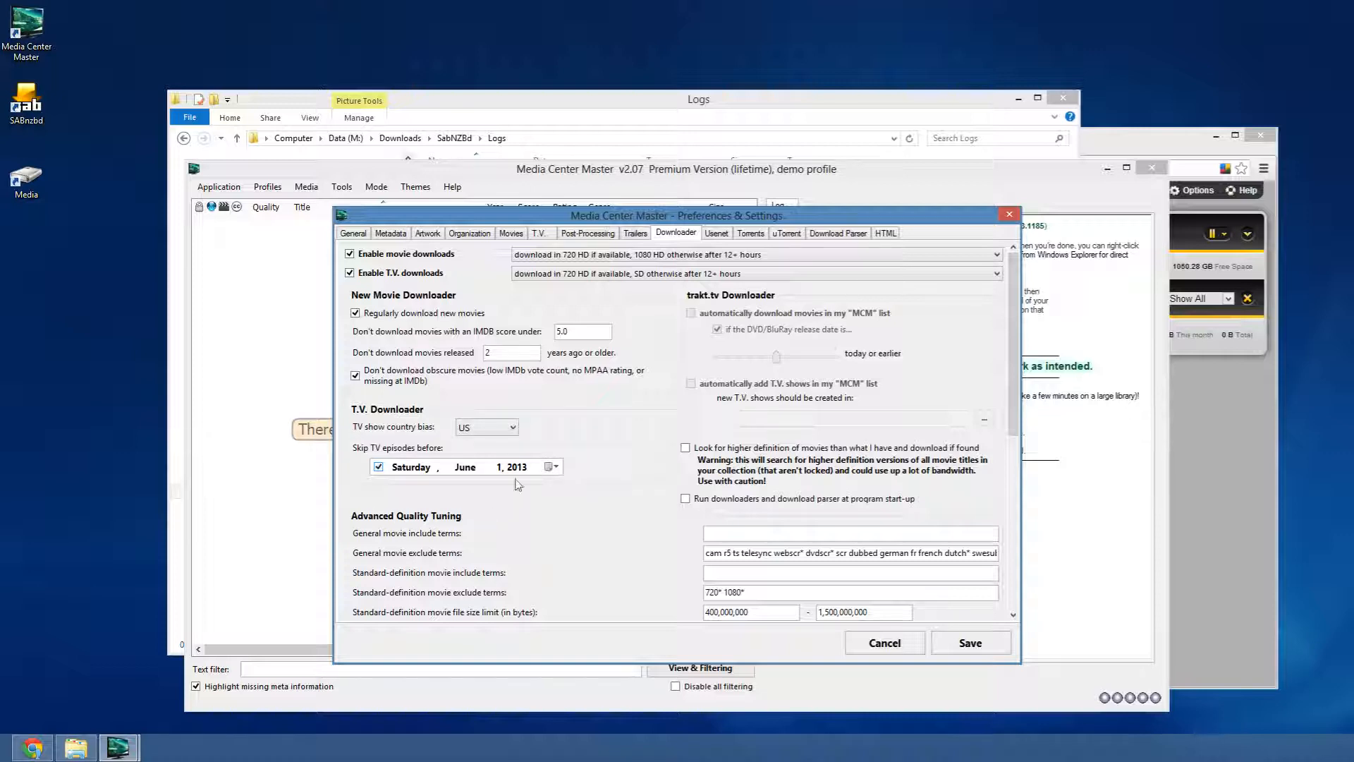
# - Keep the TV show country bias set to US
pyautogui.click(513, 429)
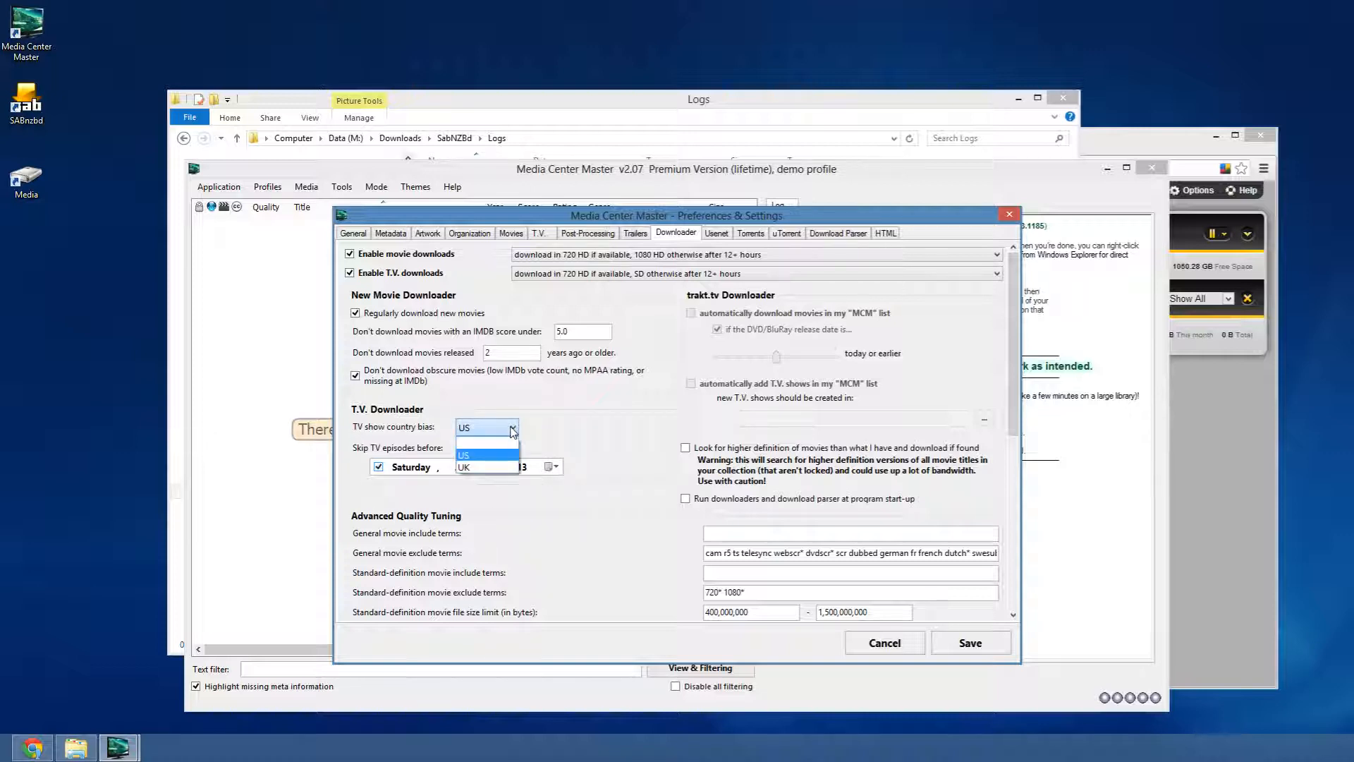
pyautogui.click(504, 444)
pyautogui.click(513, 428)
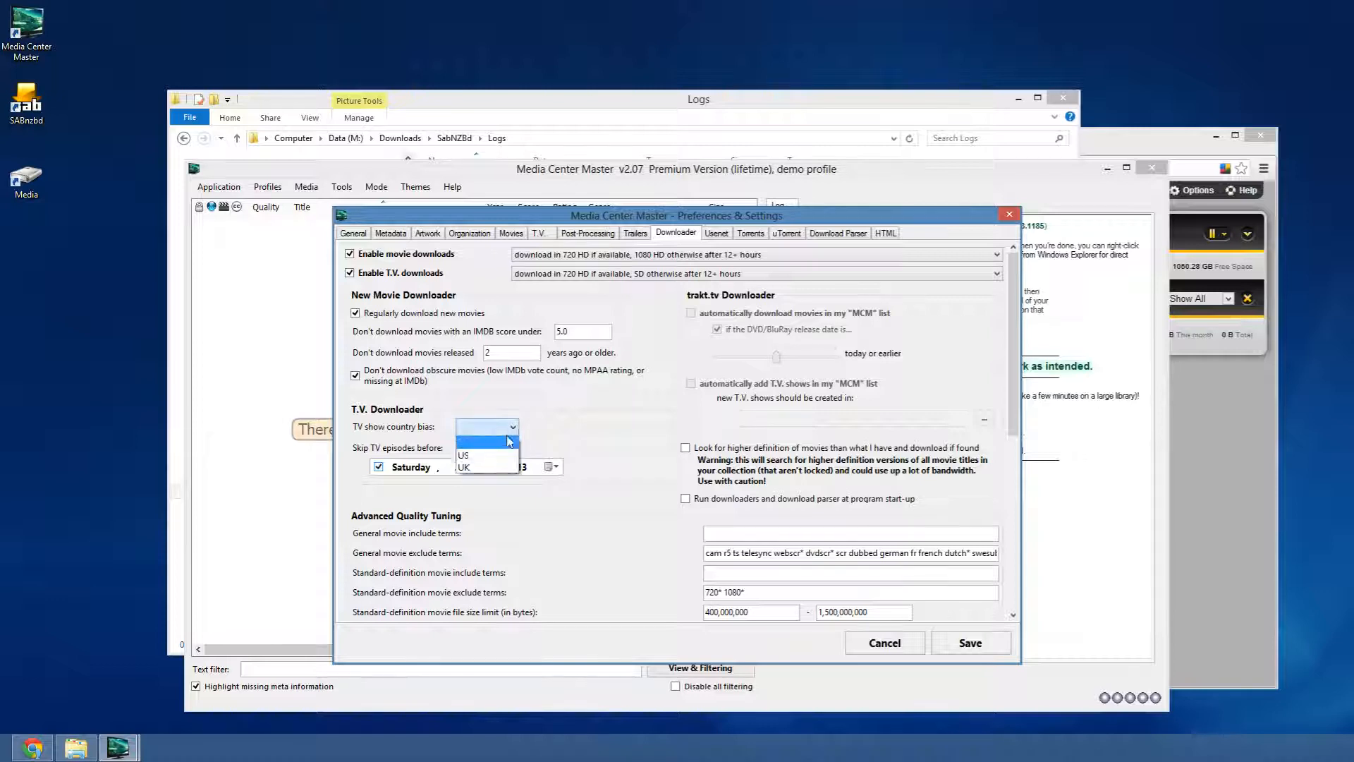
pyautogui.click(500, 456)
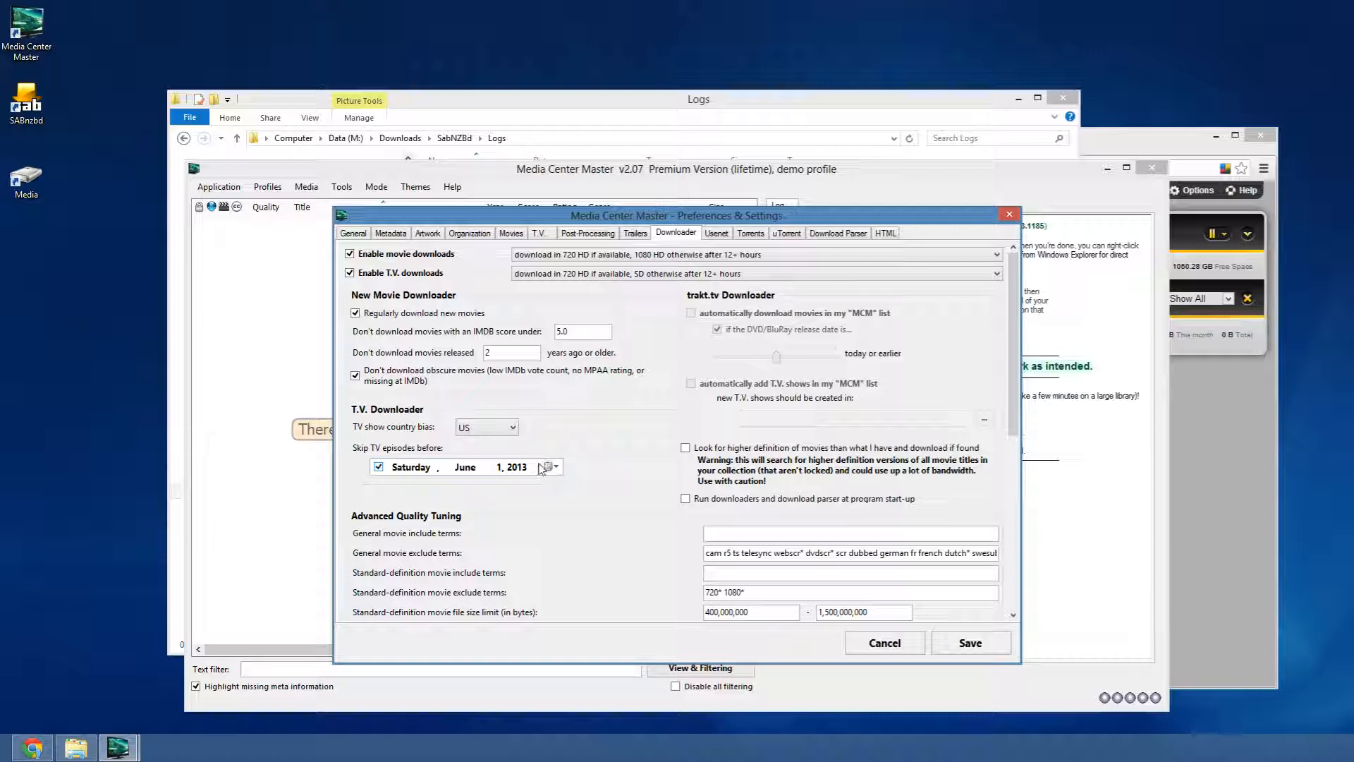
pyautogui.click(503, 430)
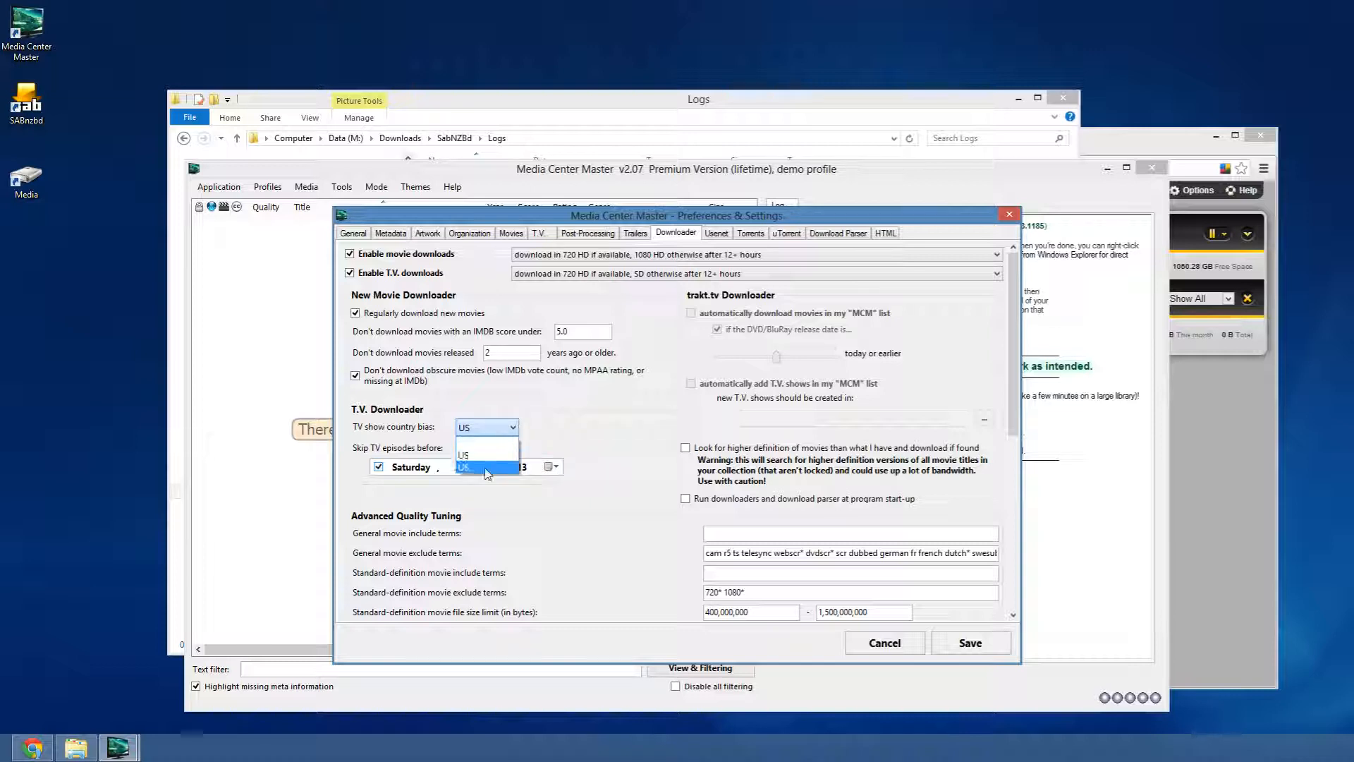
pyautogui.click(510, 407)
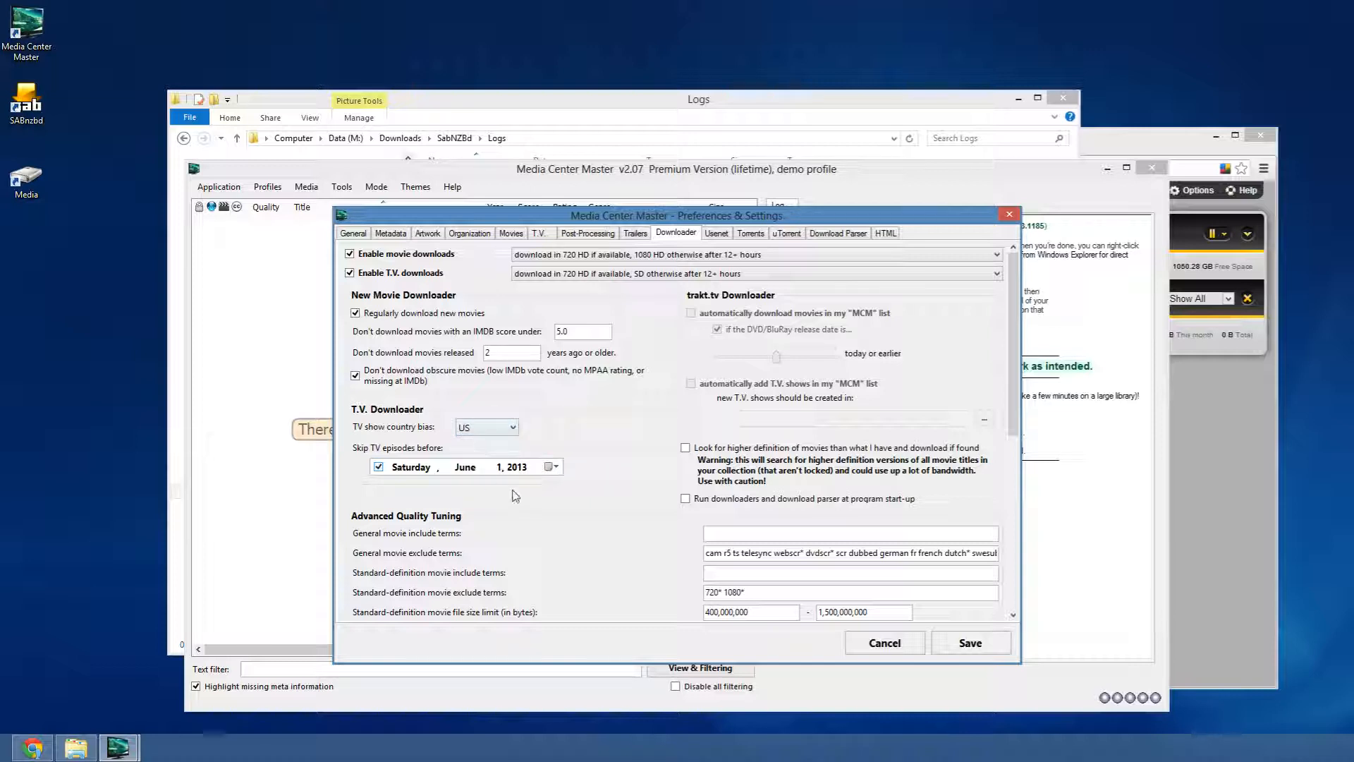
pyautogui.click(489, 430)
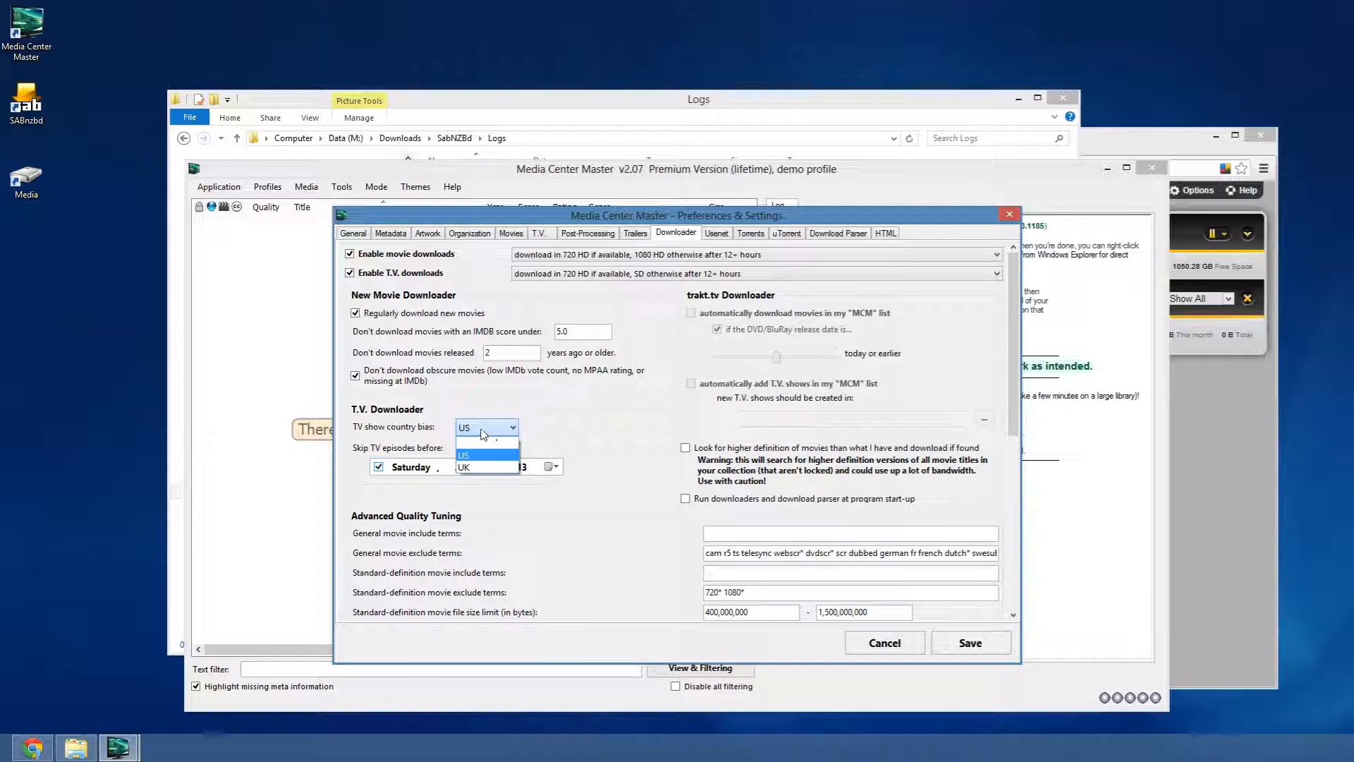
pyautogui.click(496, 432)
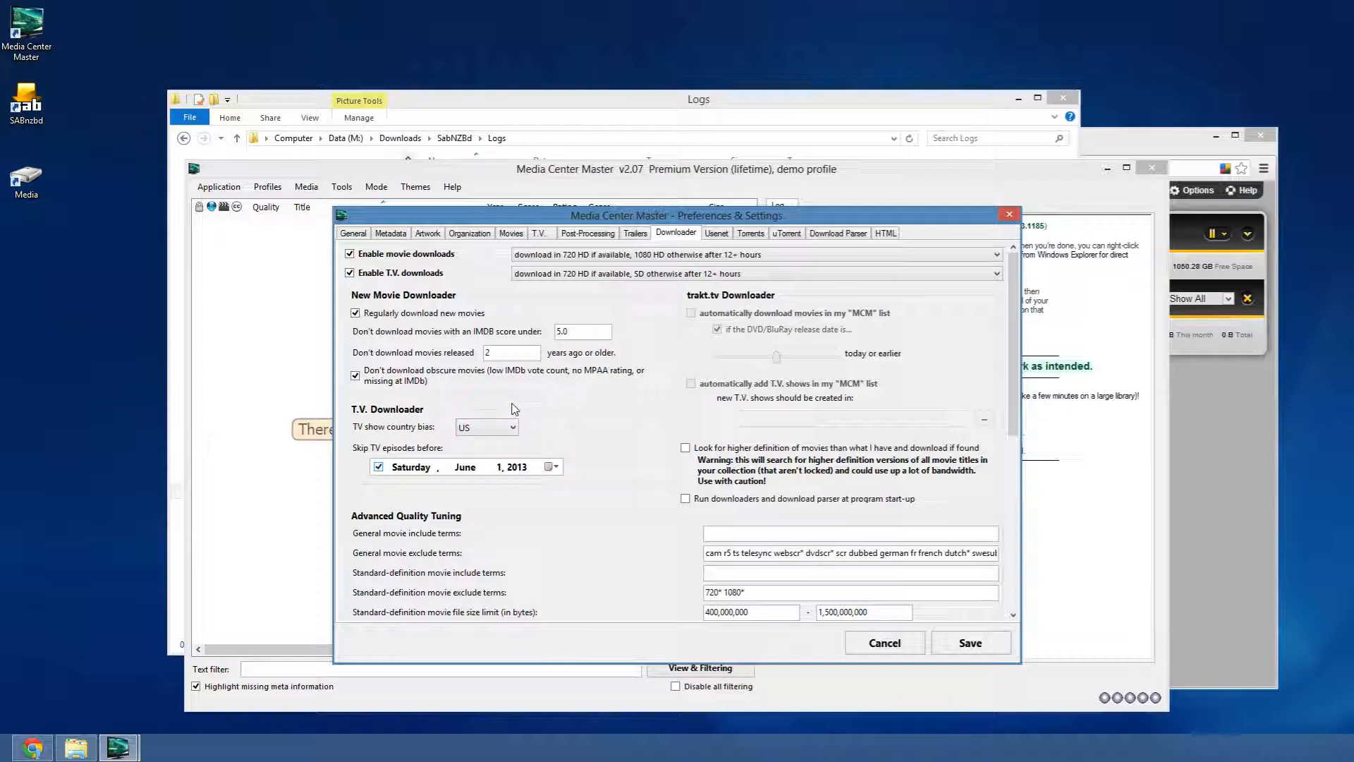
pyautogui.click(481, 430)
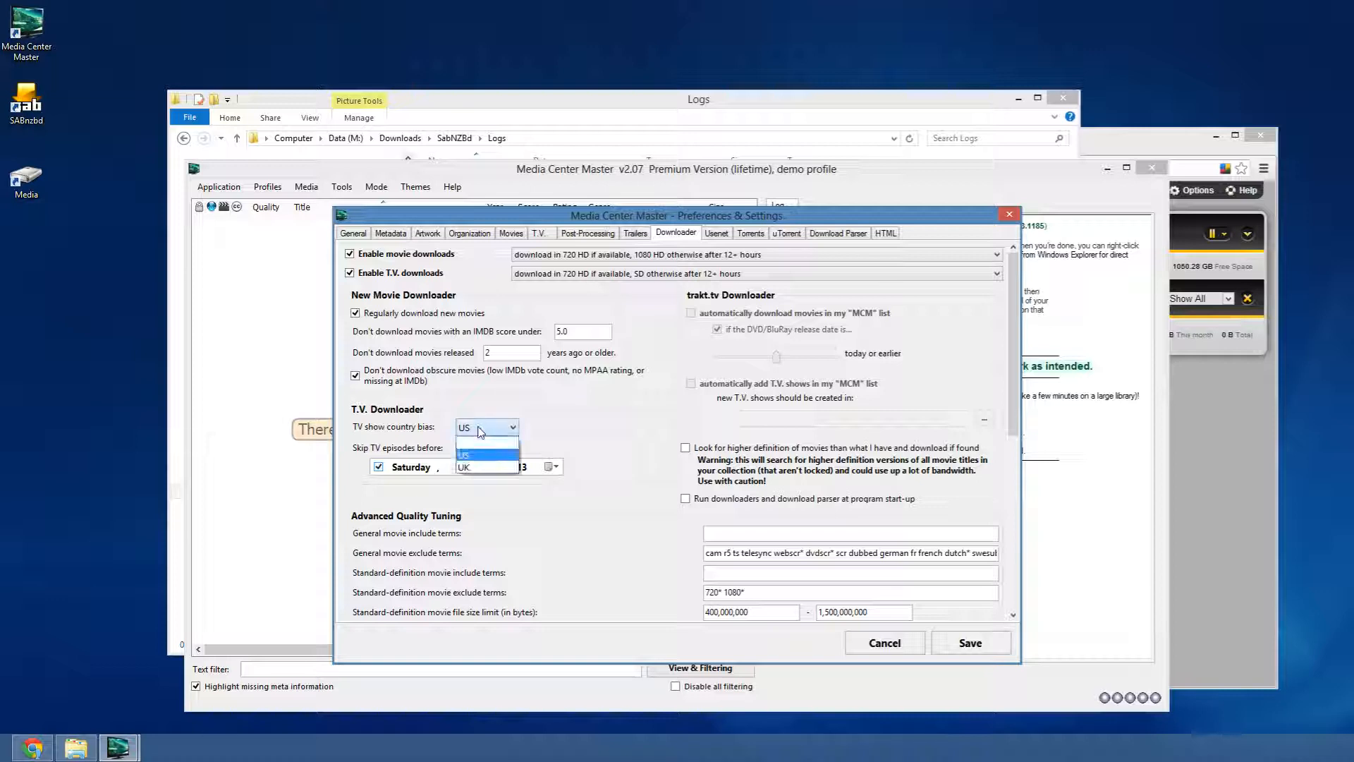
pyautogui.click(477, 436)
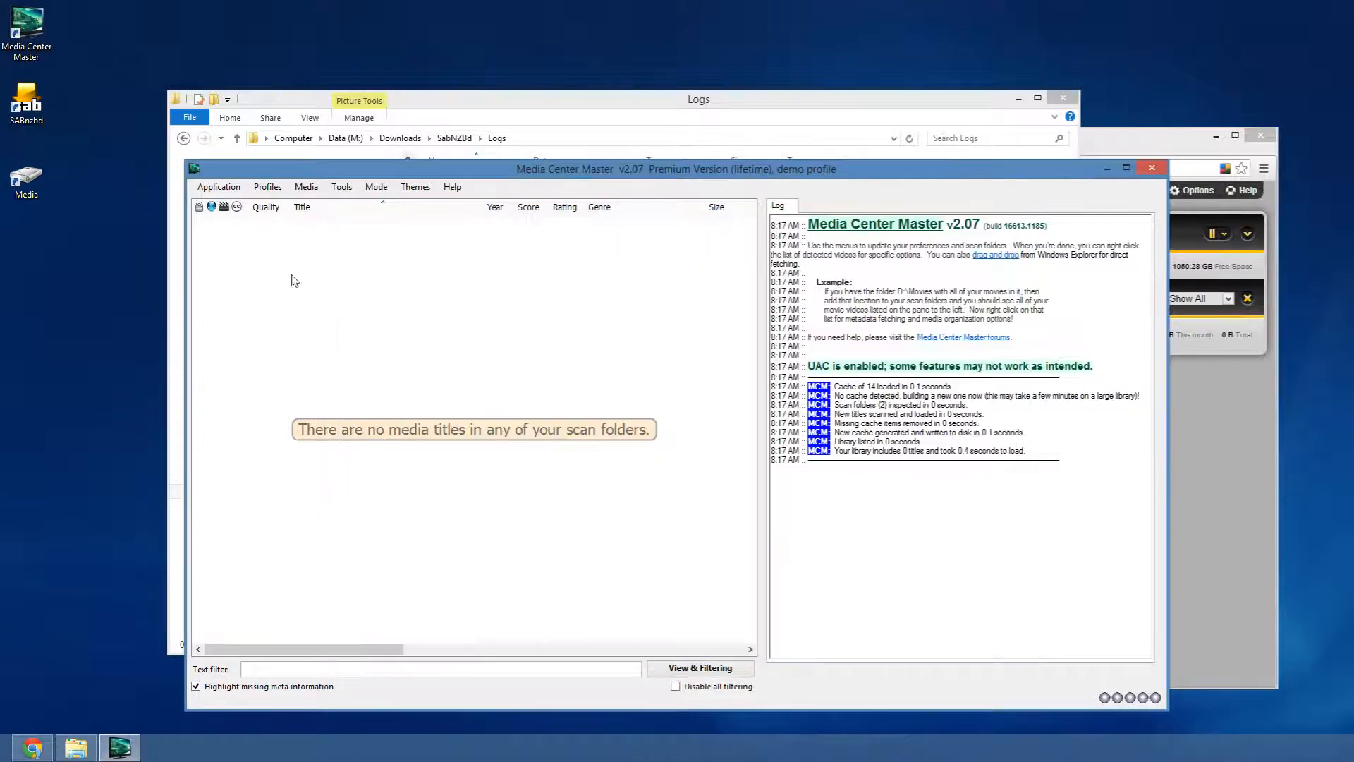
# - Save the preferences and start a new entry in TV series title detection overrides
pyautogui.click(972, 642)
pyautogui.click(218, 187)
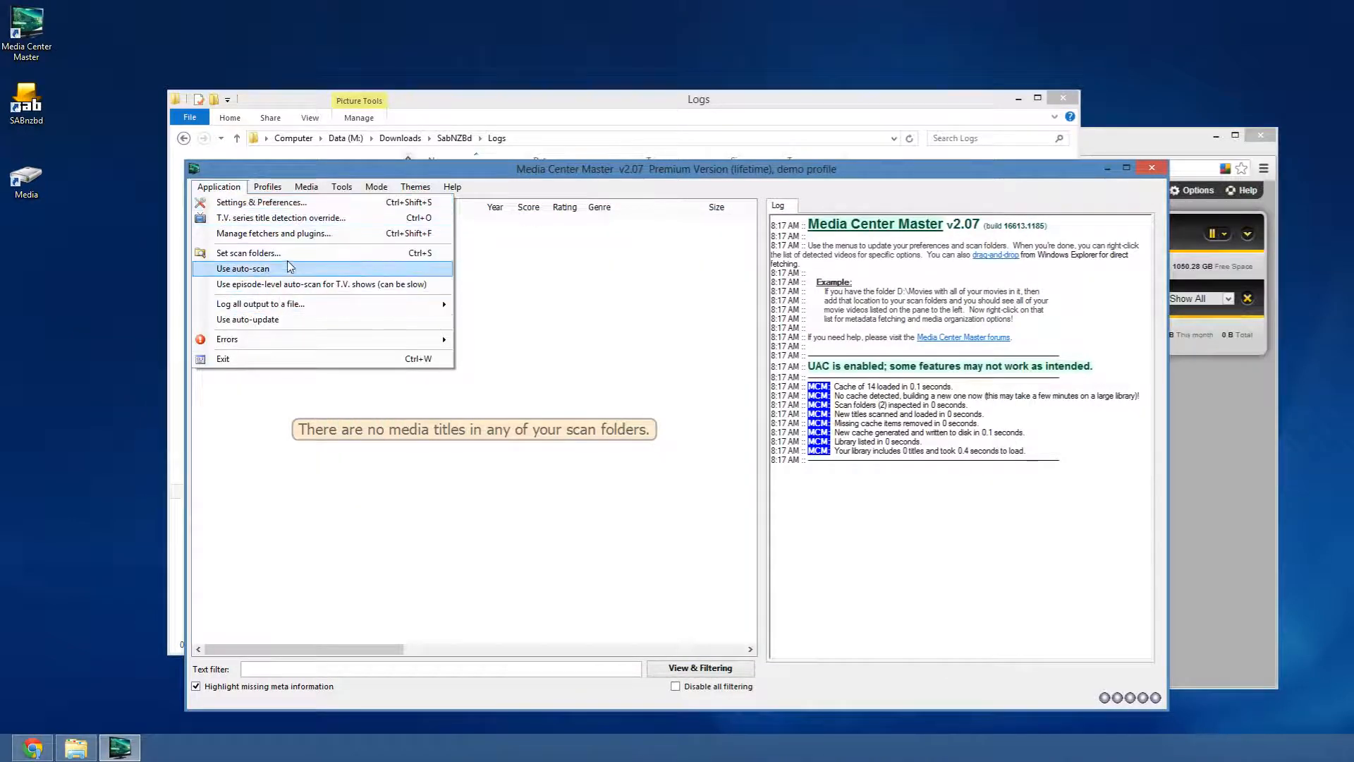
pyautogui.click(303, 218)
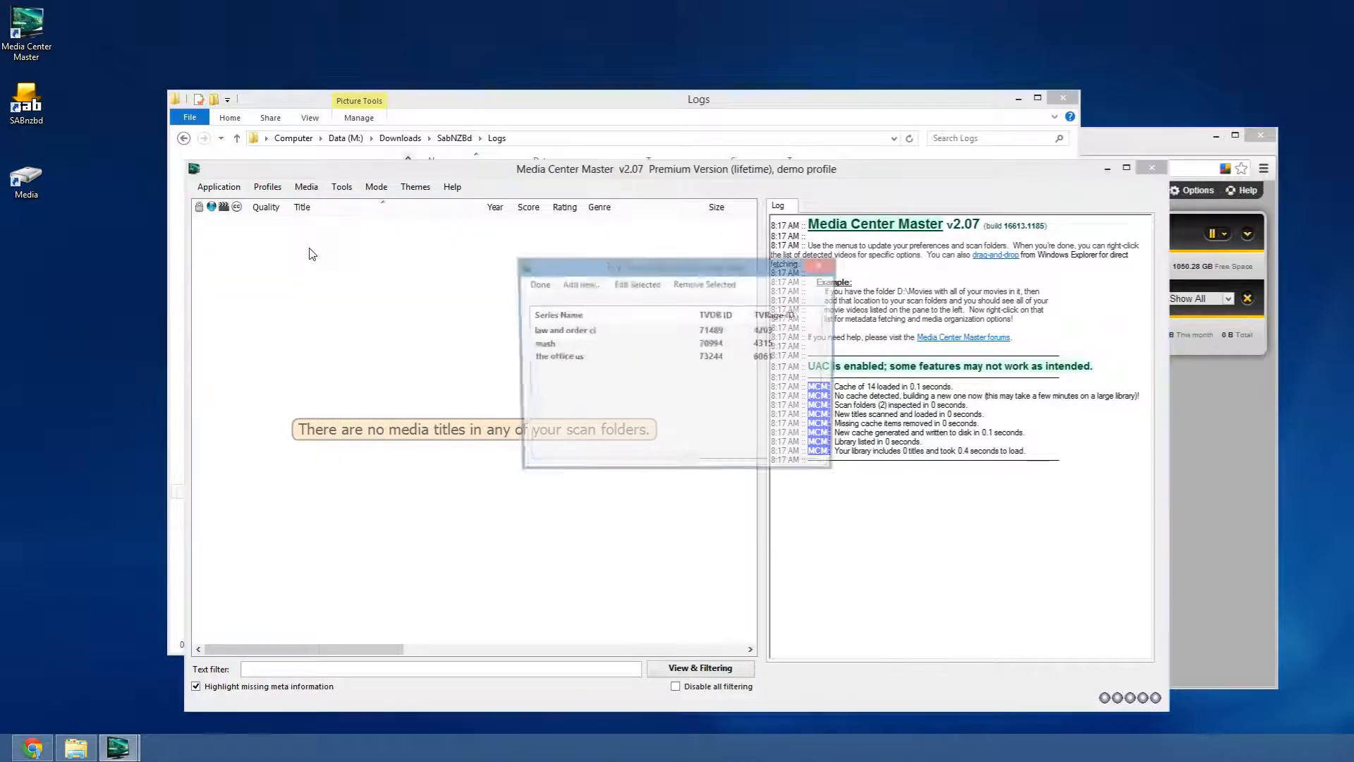
pyautogui.click(579, 285)
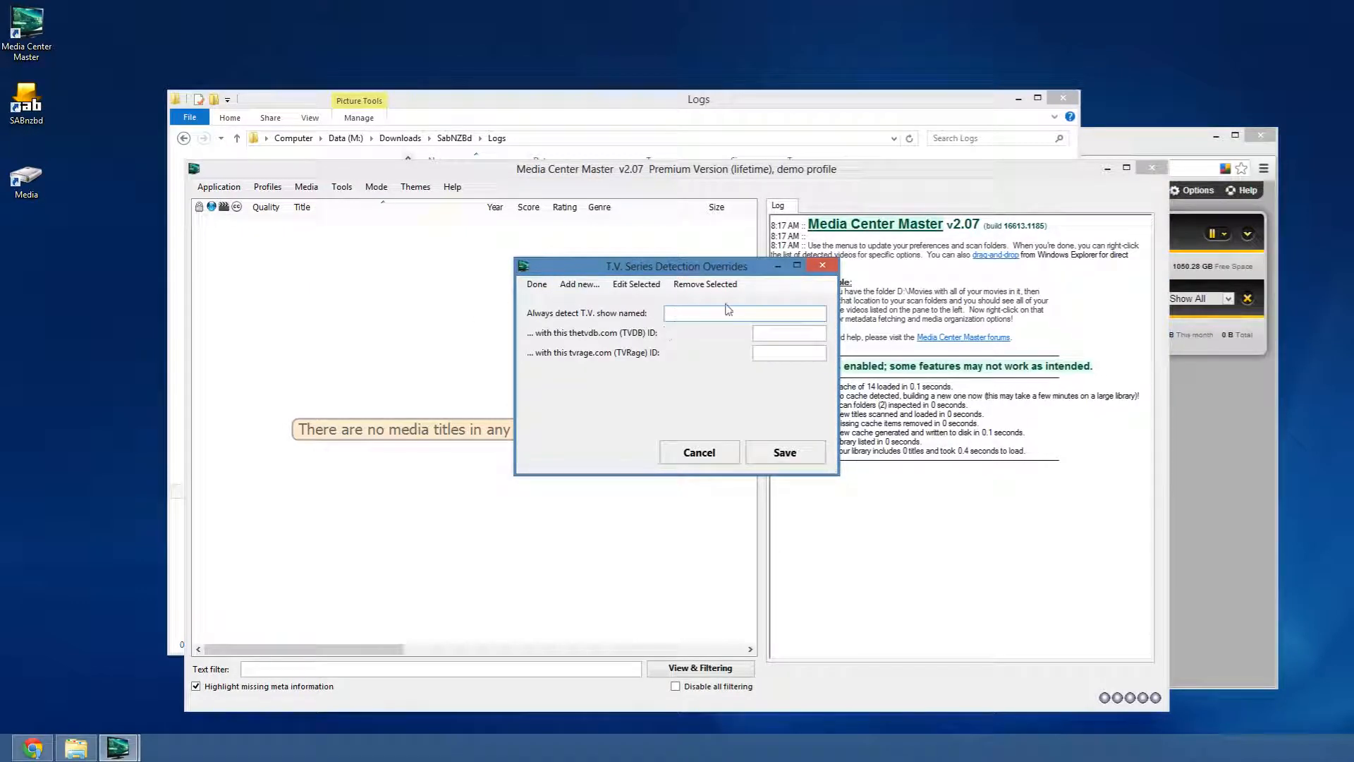
# - Cancel the override without adding it and reopen Settings & Preferences
pyautogui.press('Tab')
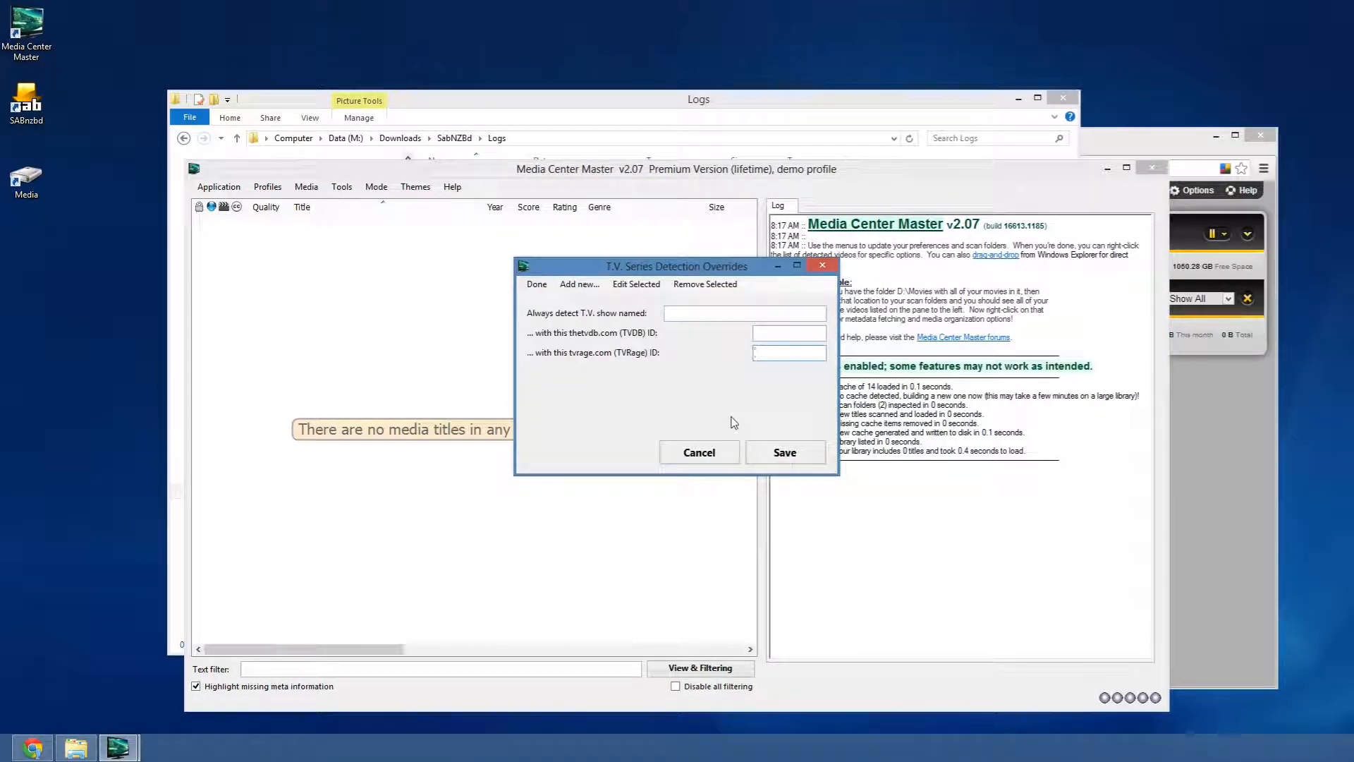
pyautogui.click(697, 457)
pyautogui.click(823, 266)
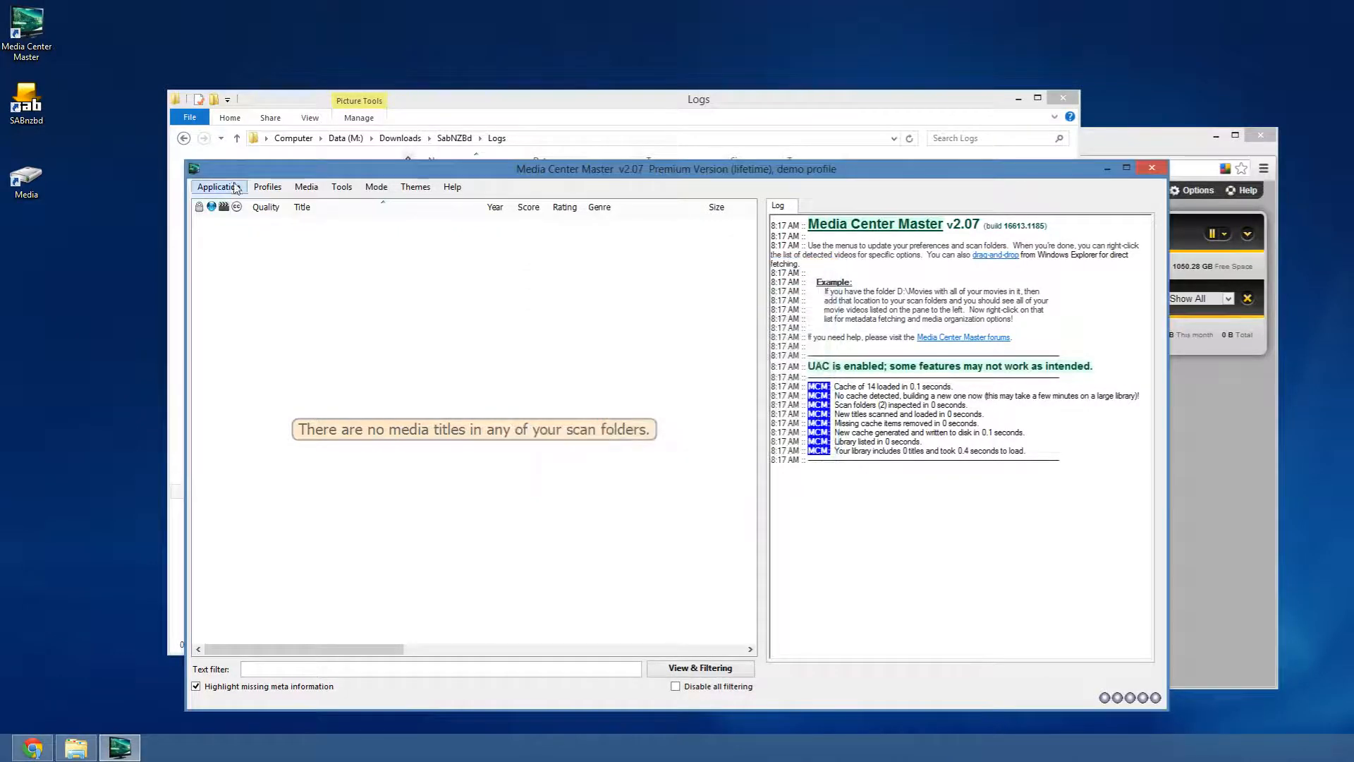
pyautogui.click(218, 187)
pyautogui.click(261, 196)
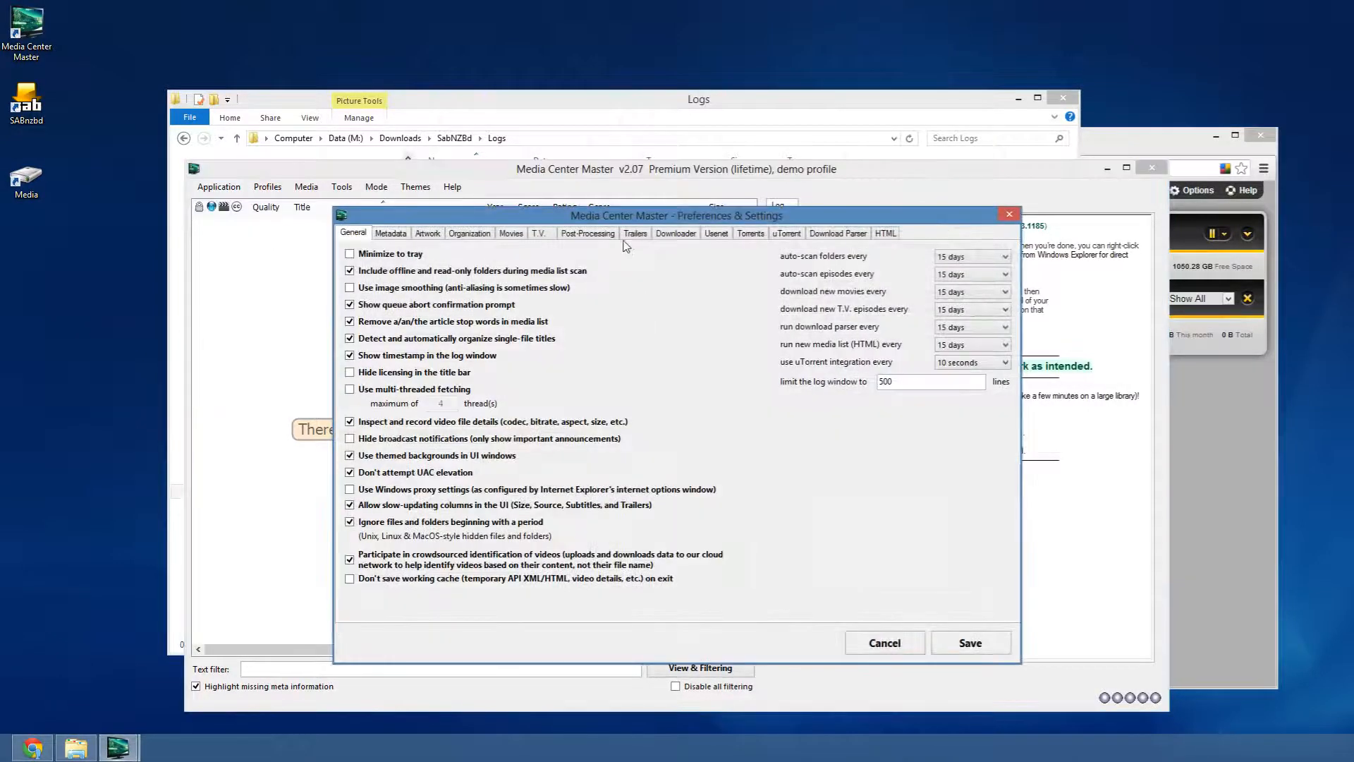
# - On the Downloader tab, check the skip-before date and toggle skipping older TV episodes off and back on
pyautogui.click(678, 234)
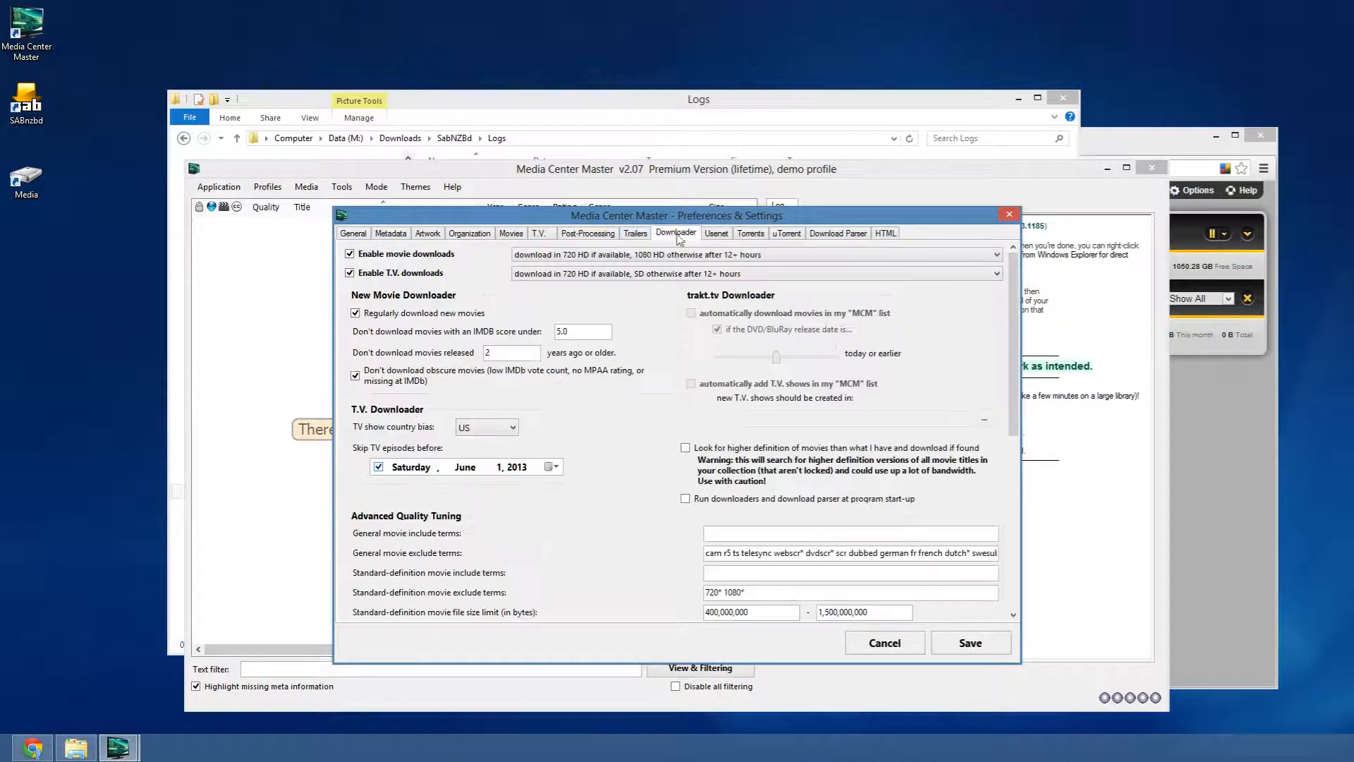
pyautogui.click(554, 468)
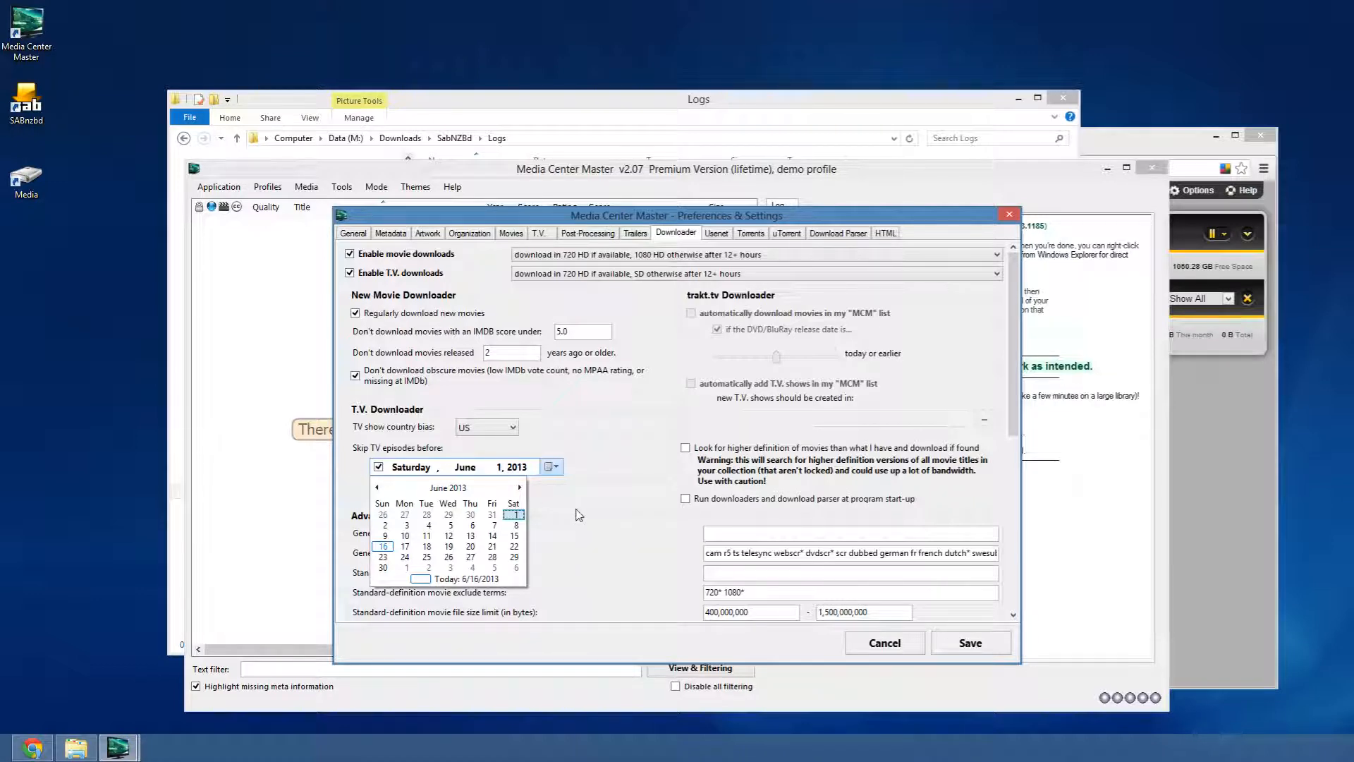
pyautogui.click(585, 478)
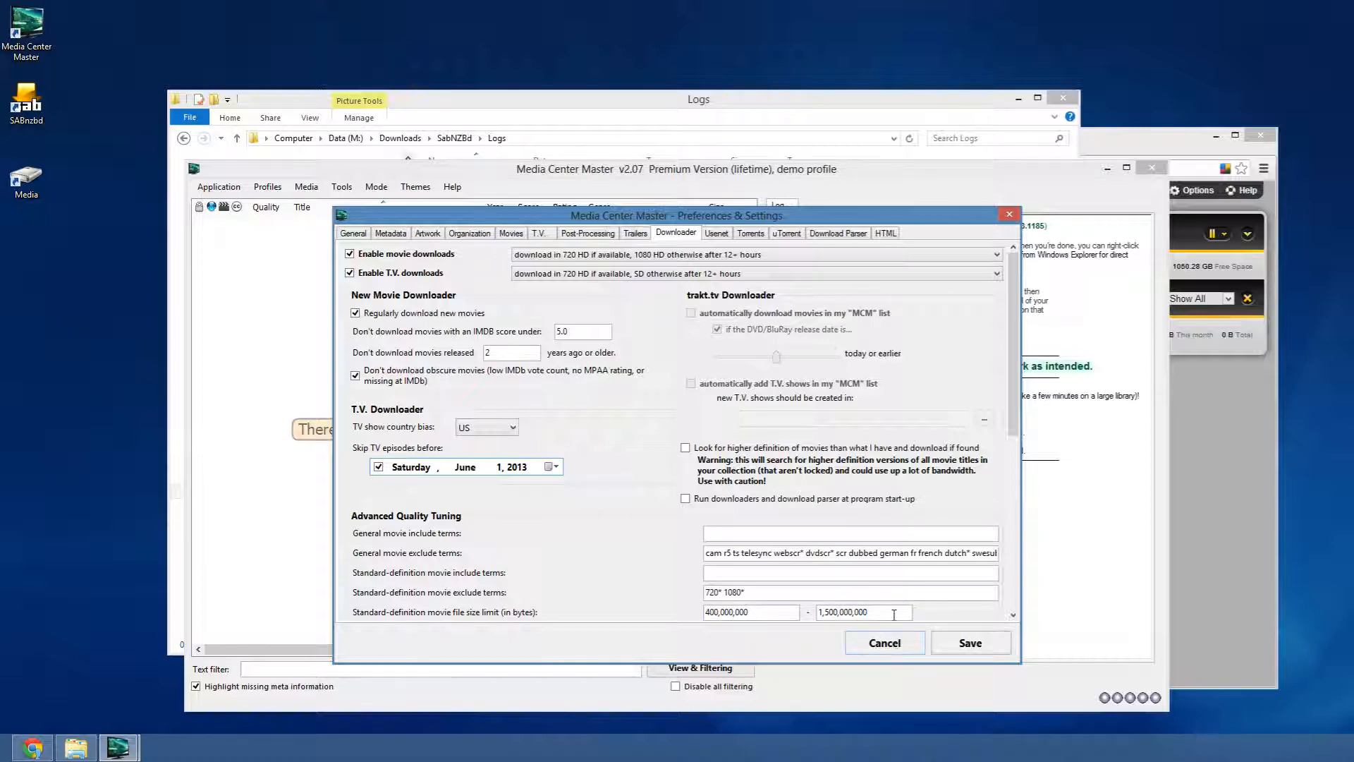
pyautogui.click(378, 466)
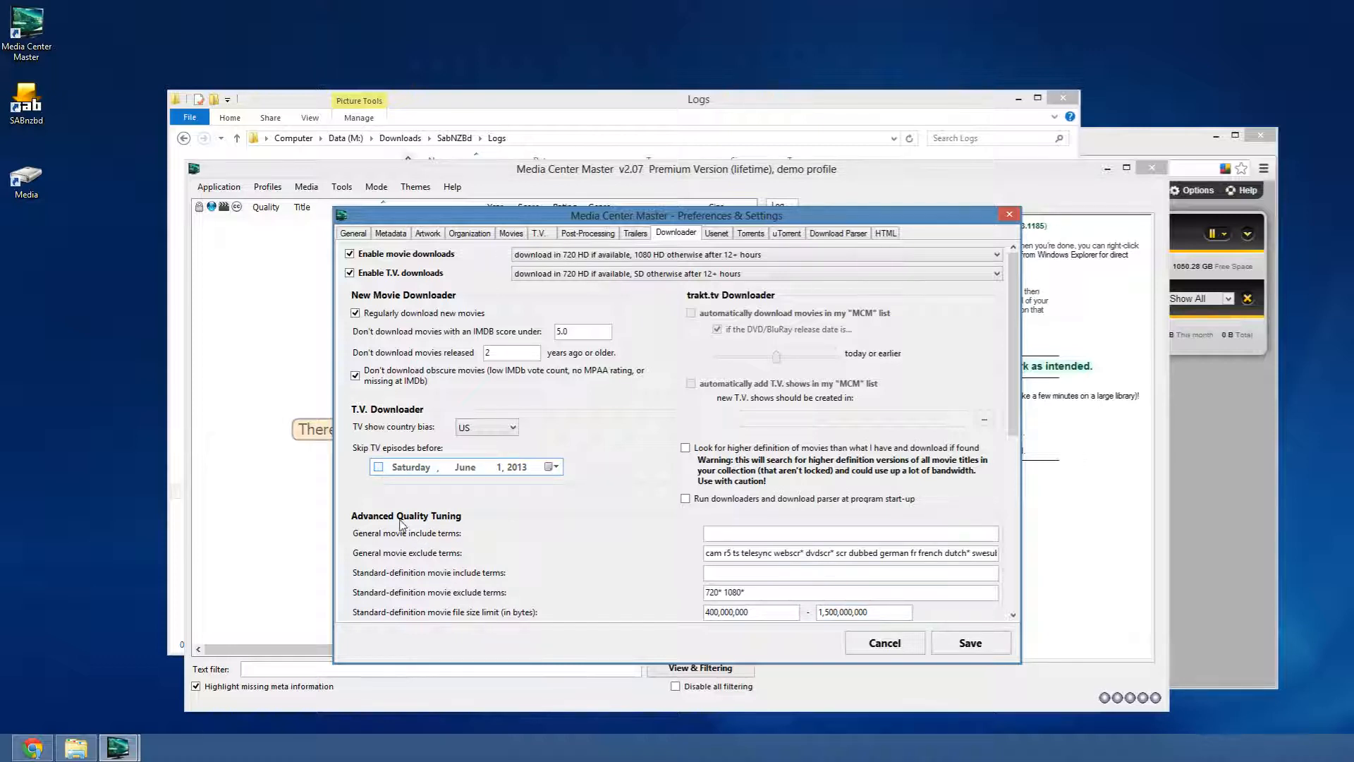
pyautogui.click(379, 470)
# - Set the skip-TV-episodes-before date to March 1, 2013
pyautogui.click(550, 466)
pyautogui.click(379, 489)
pyautogui.click(379, 489)
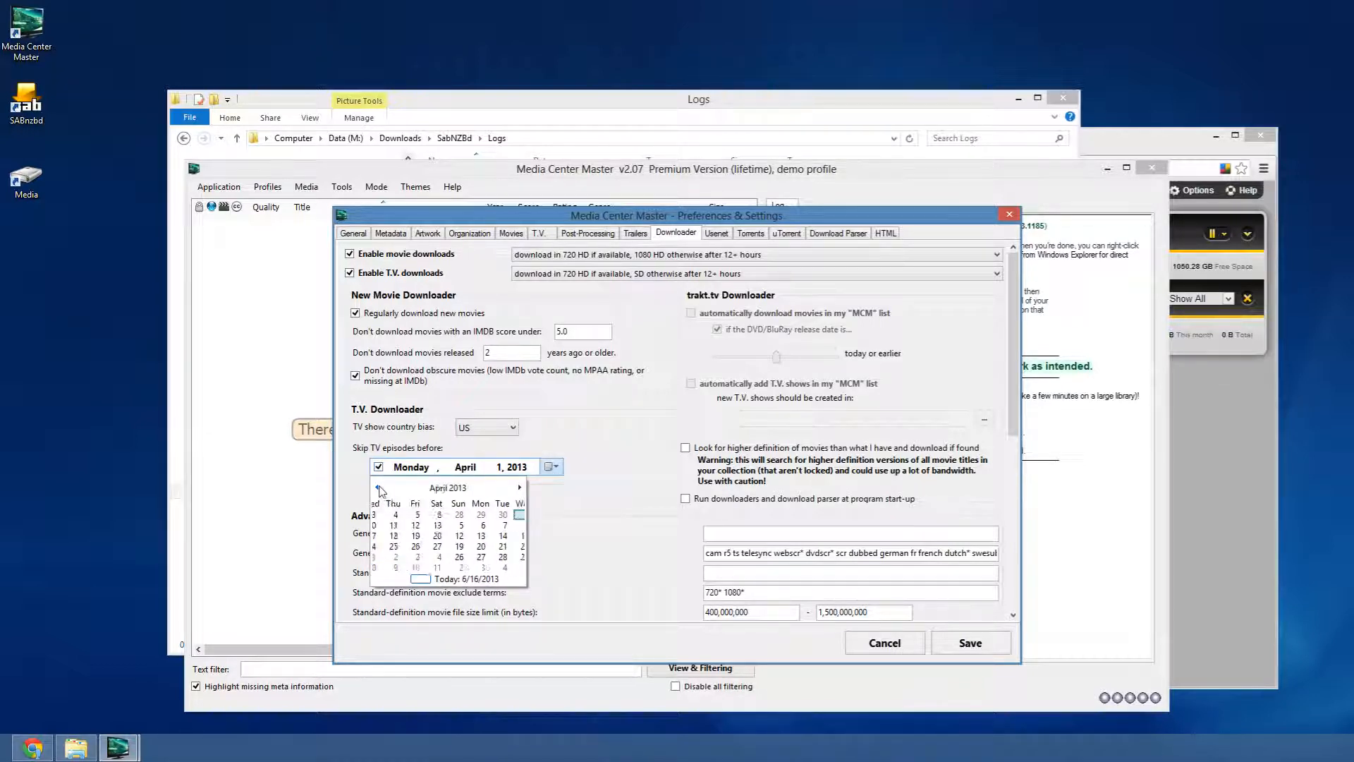
pyautogui.click(378, 489)
pyautogui.click(493, 514)
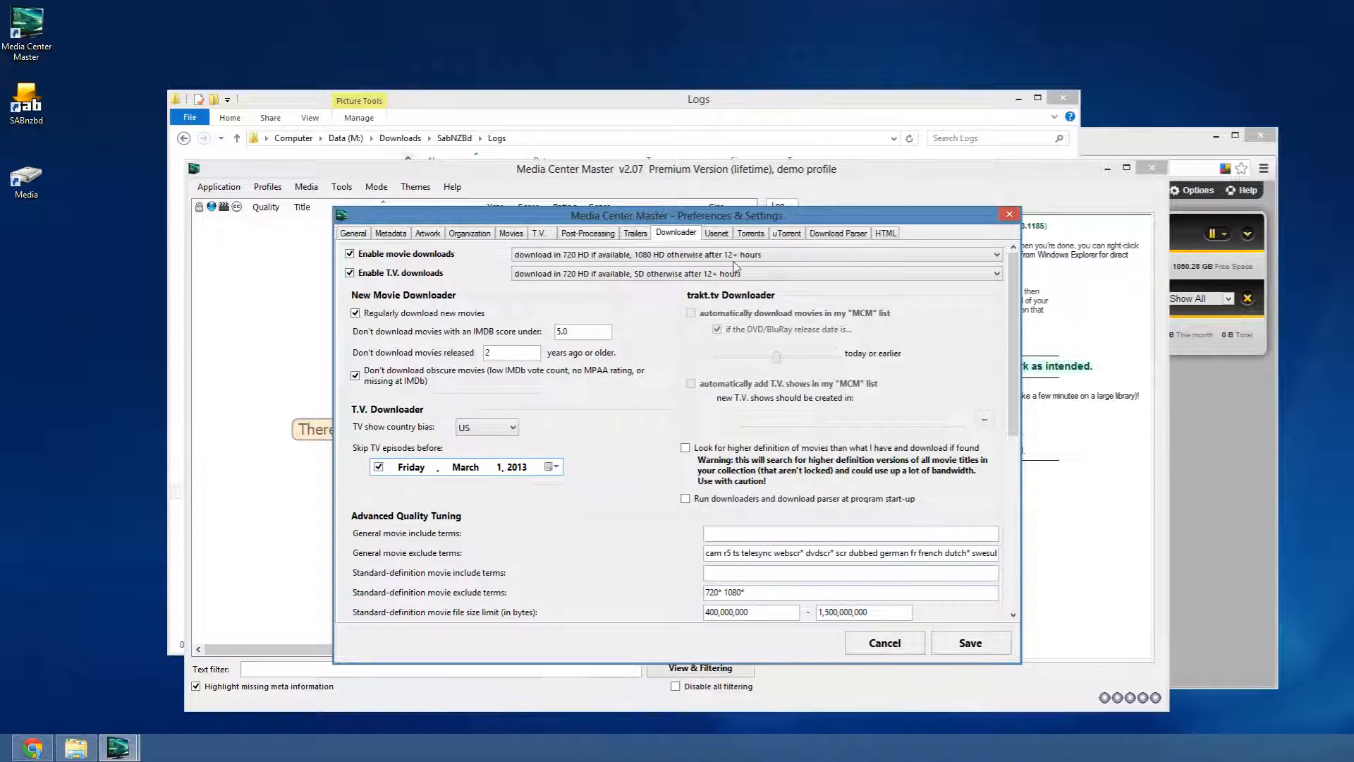
pyautogui.click(715, 234)
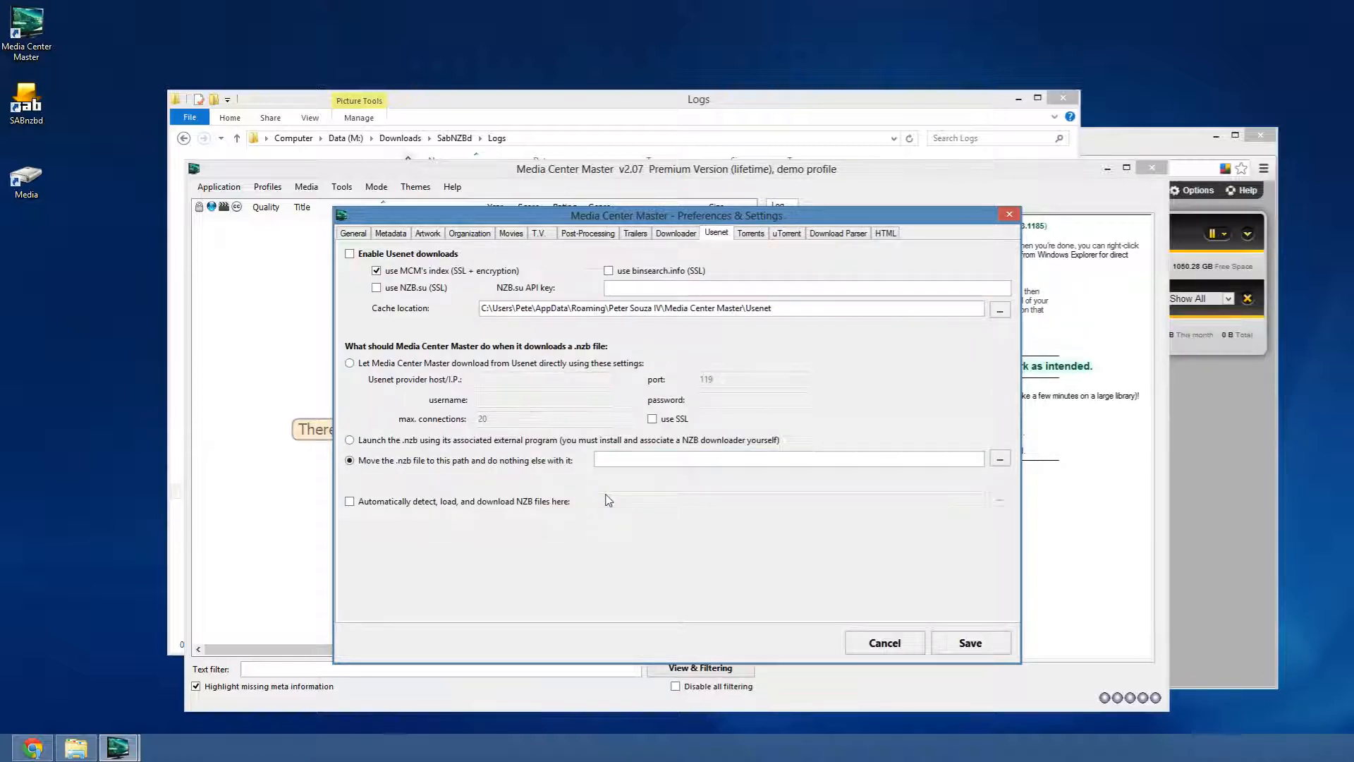
# - Enable Usenet downloads, check the NZB.su API key and .nzb move-path fields, and move the settings window left
pyautogui.click(368, 252)
pyautogui.click(644, 290)
pyautogui.click(706, 293)
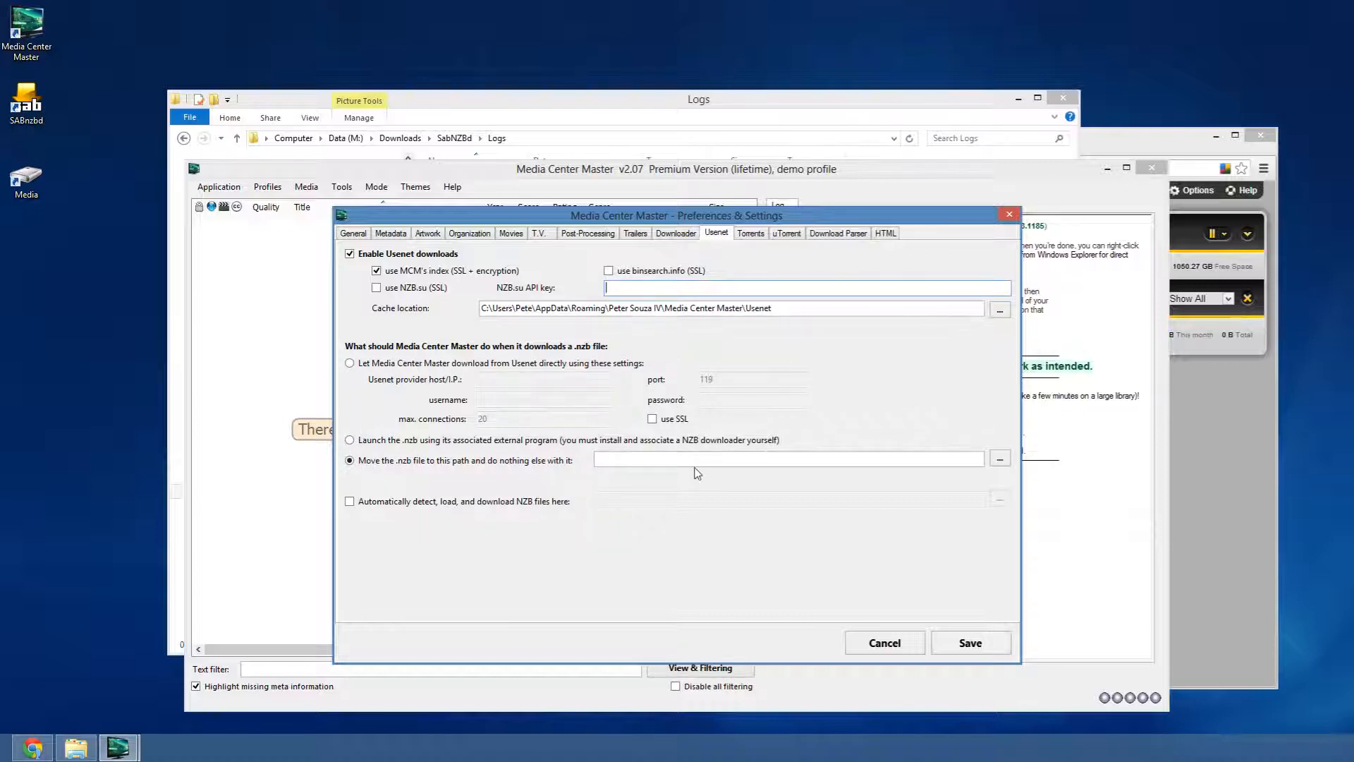
pyautogui.click(625, 459)
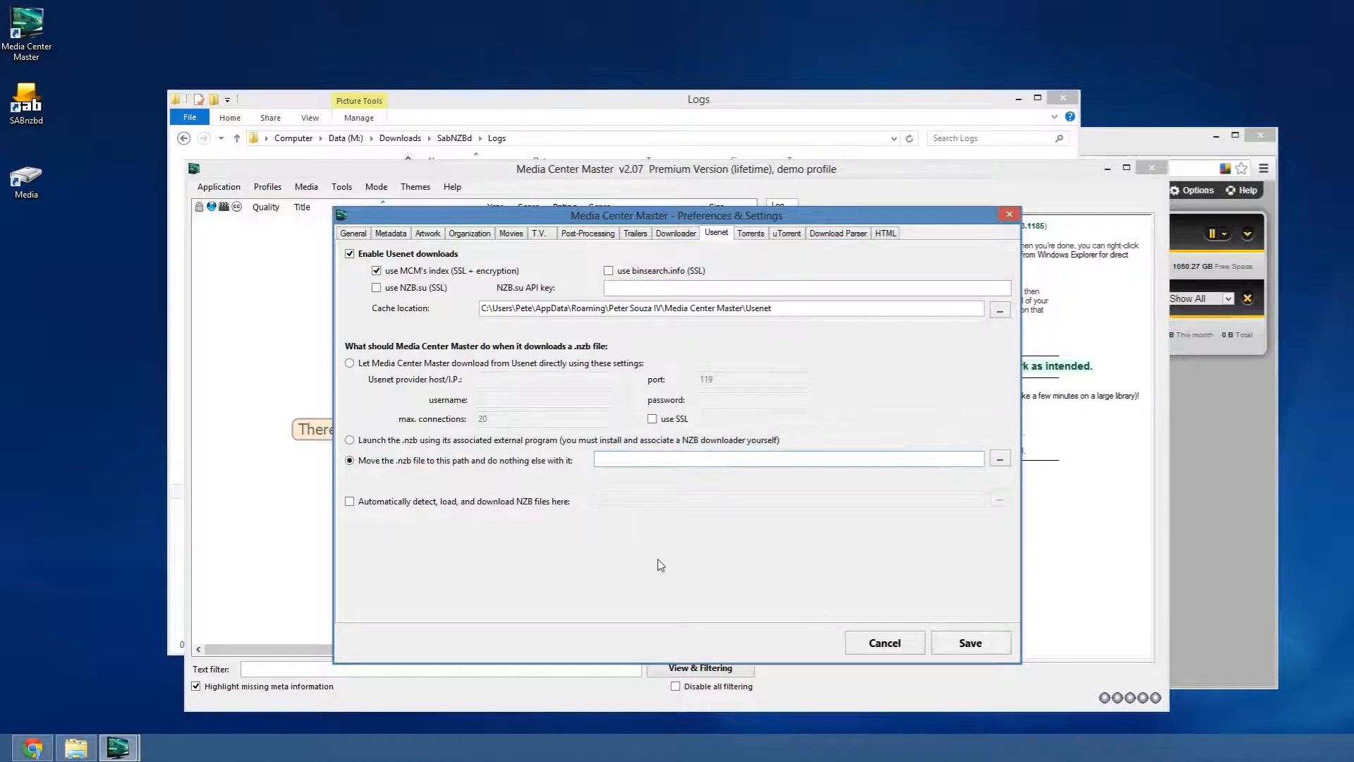
pyautogui.moveTo(1175, 137); pyautogui.dragTo(1198, 80)
pyautogui.moveTo(398, 215); pyautogui.dragTo(112, 233)
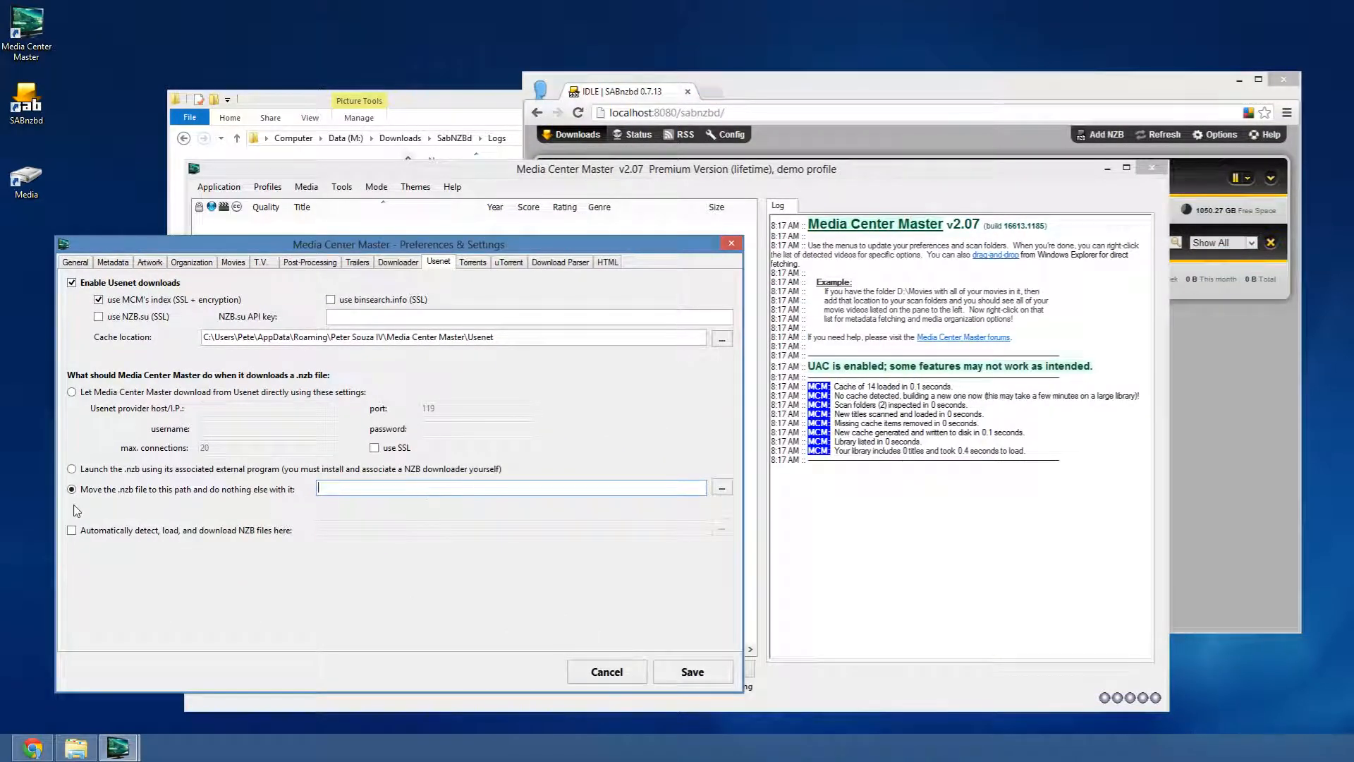
# - Set the .nzb move path to M:\Downloads\SabNZBd\Incoming using the folder browser
pyautogui.click(723, 489)
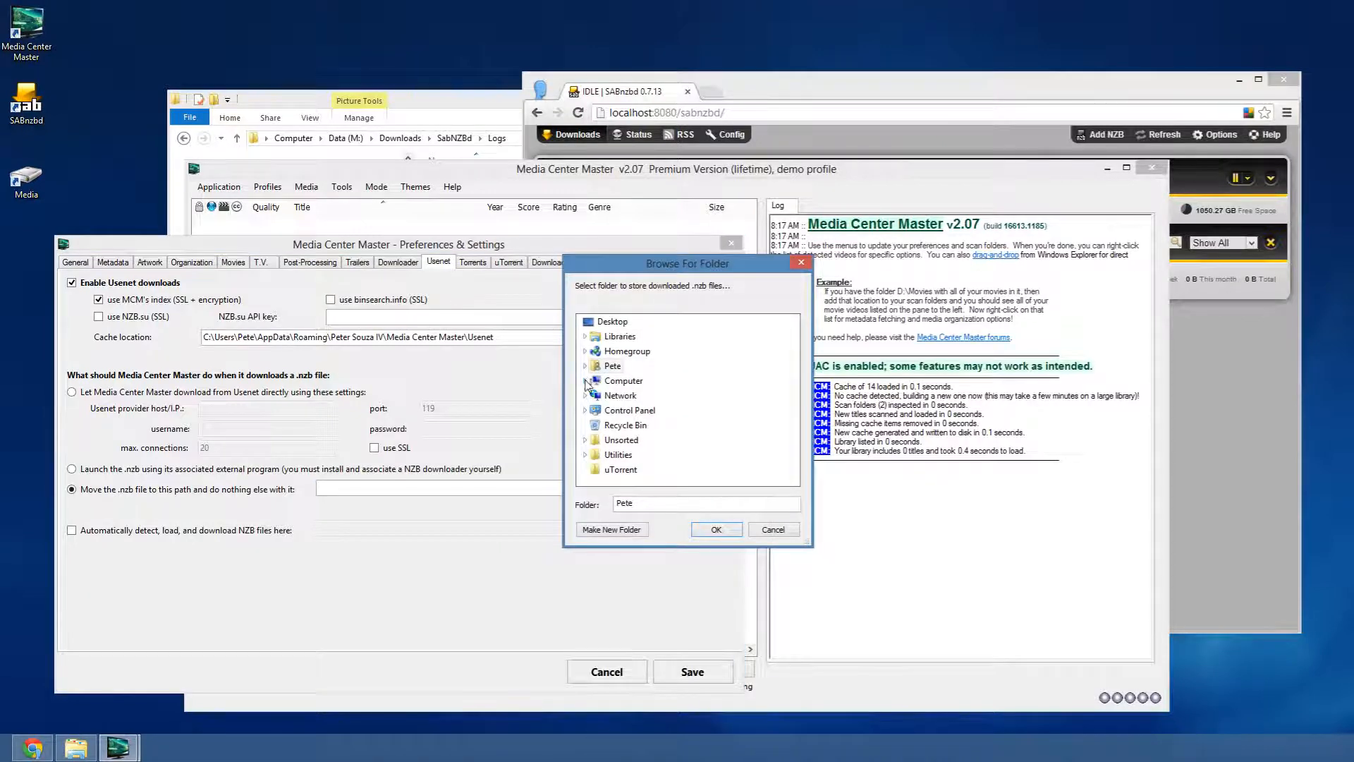
pyautogui.click(585, 380)
pyautogui.click(591, 411)
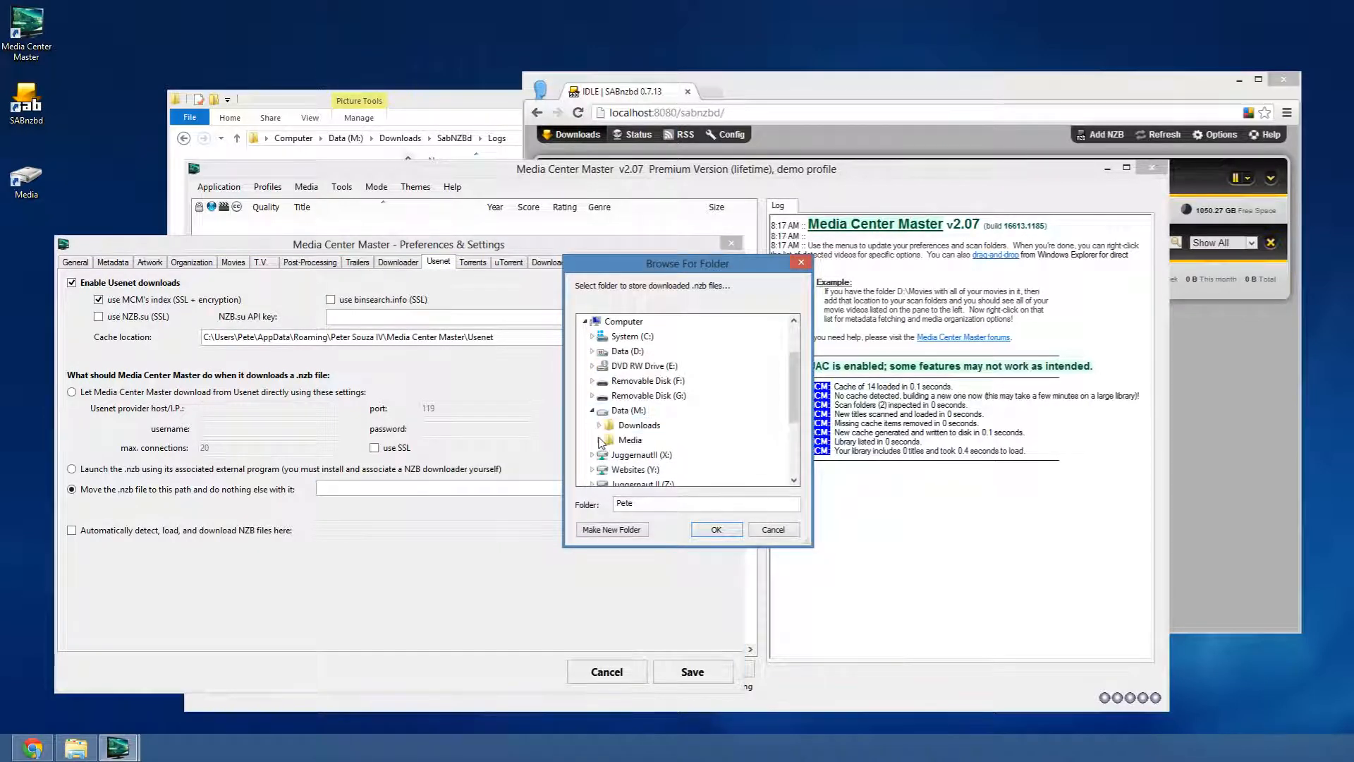
pyautogui.click(599, 426)
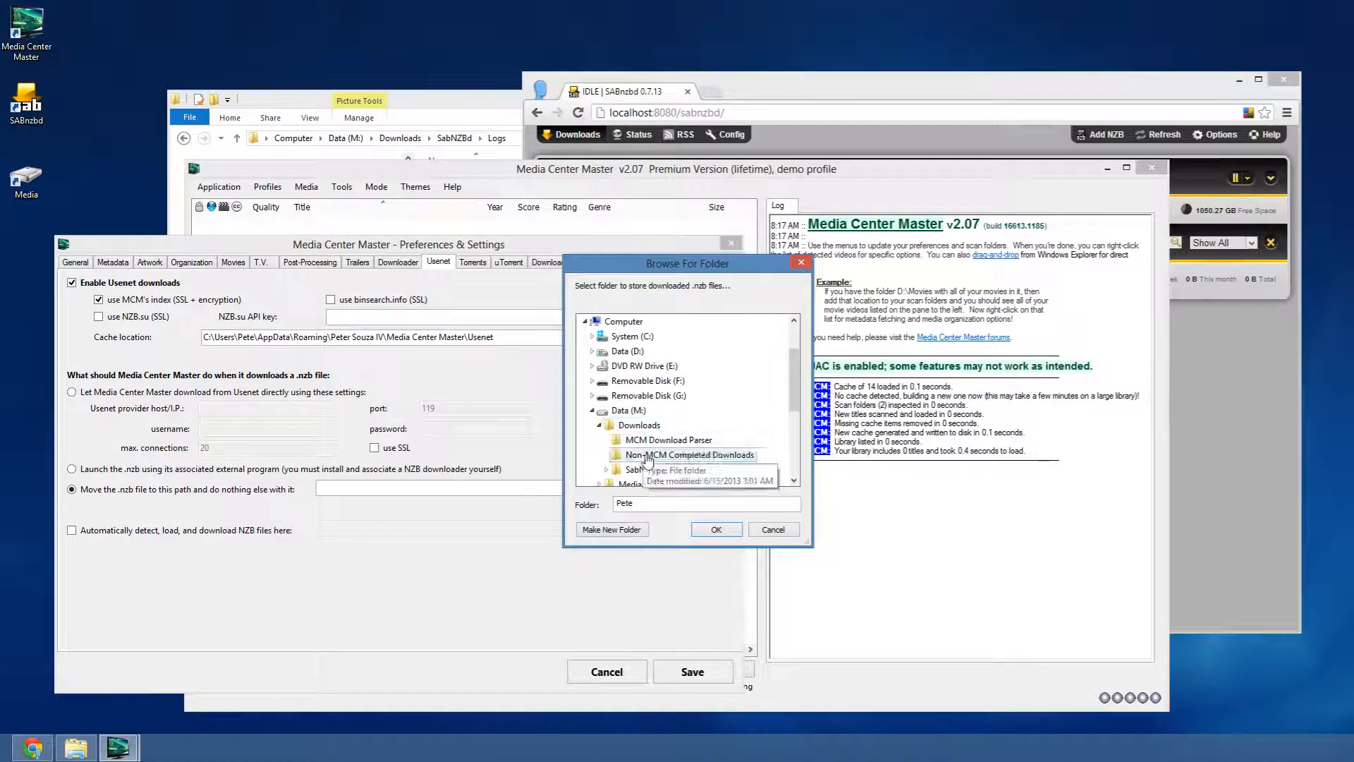
pyautogui.click(606, 469)
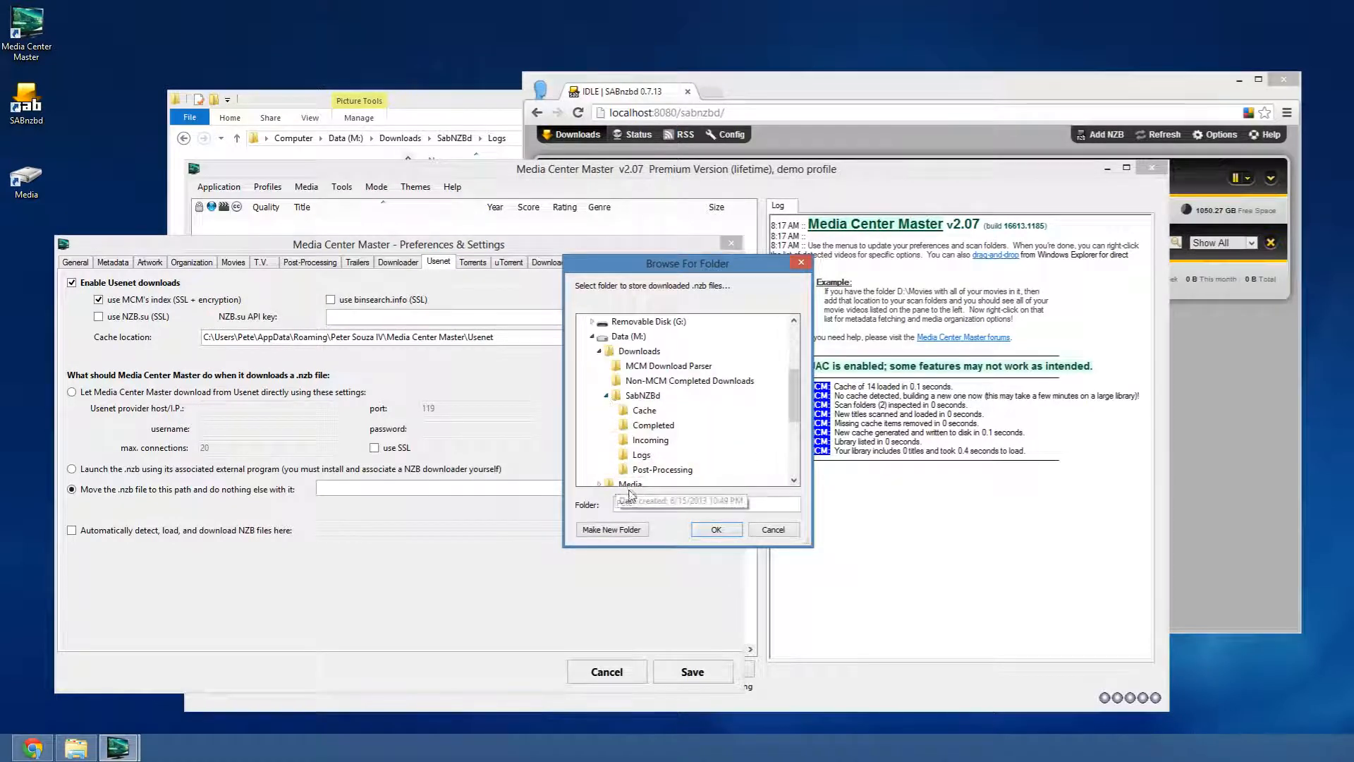
pyautogui.click(649, 440)
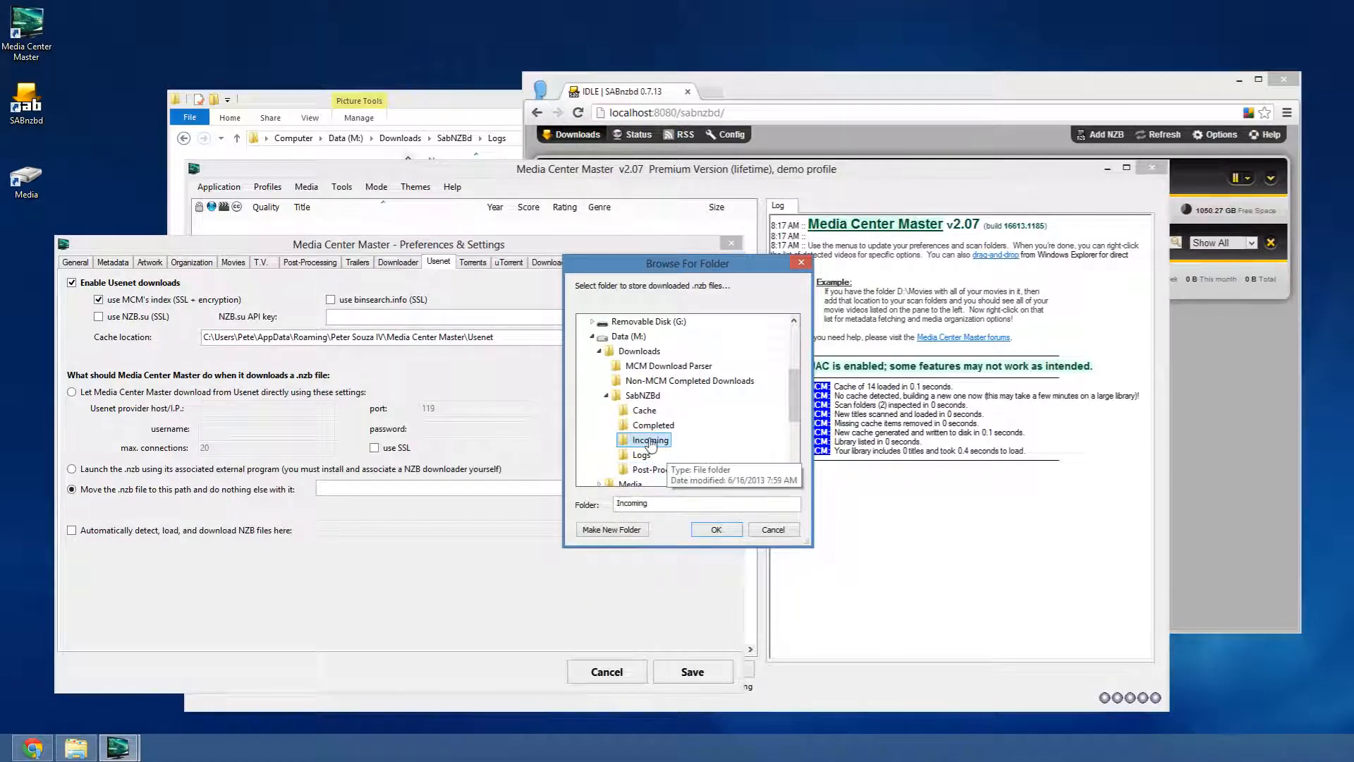
pyautogui.click(712, 531)
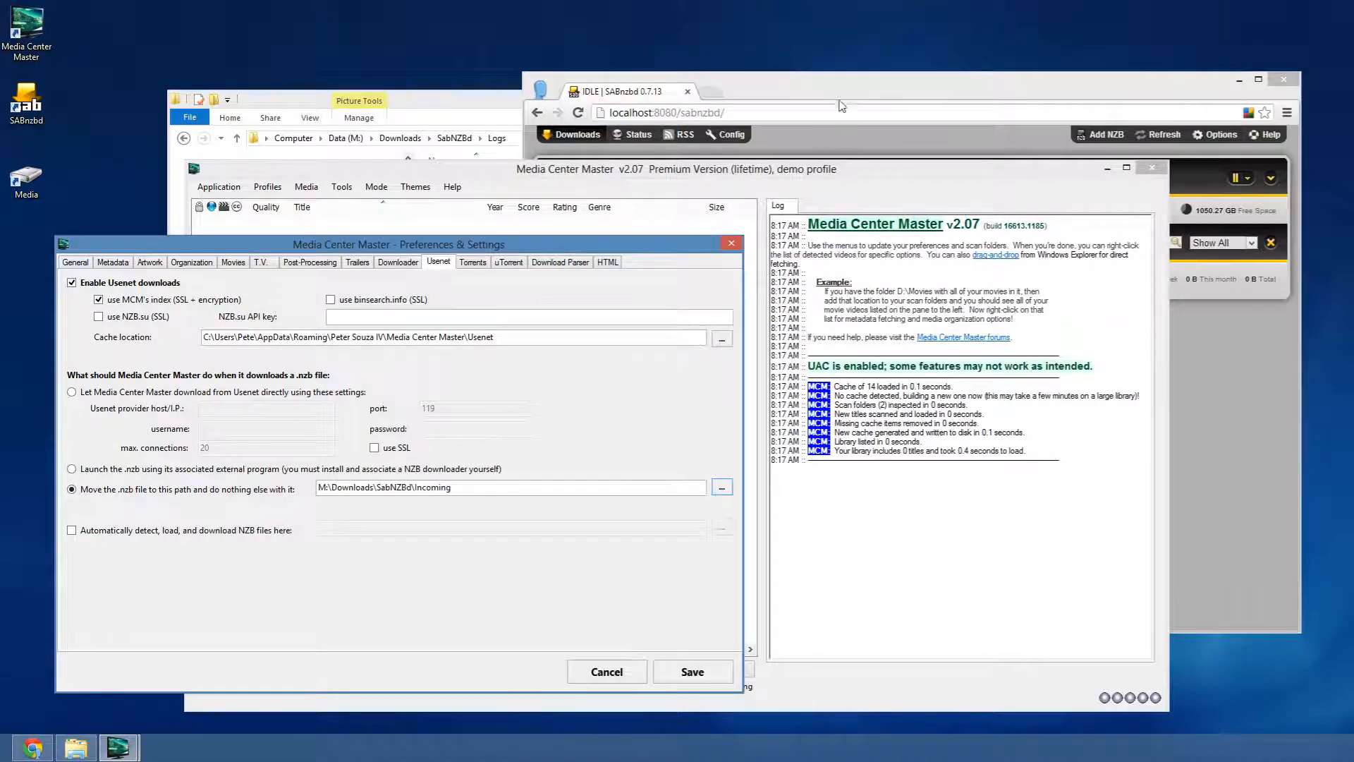
pyautogui.click(839, 83)
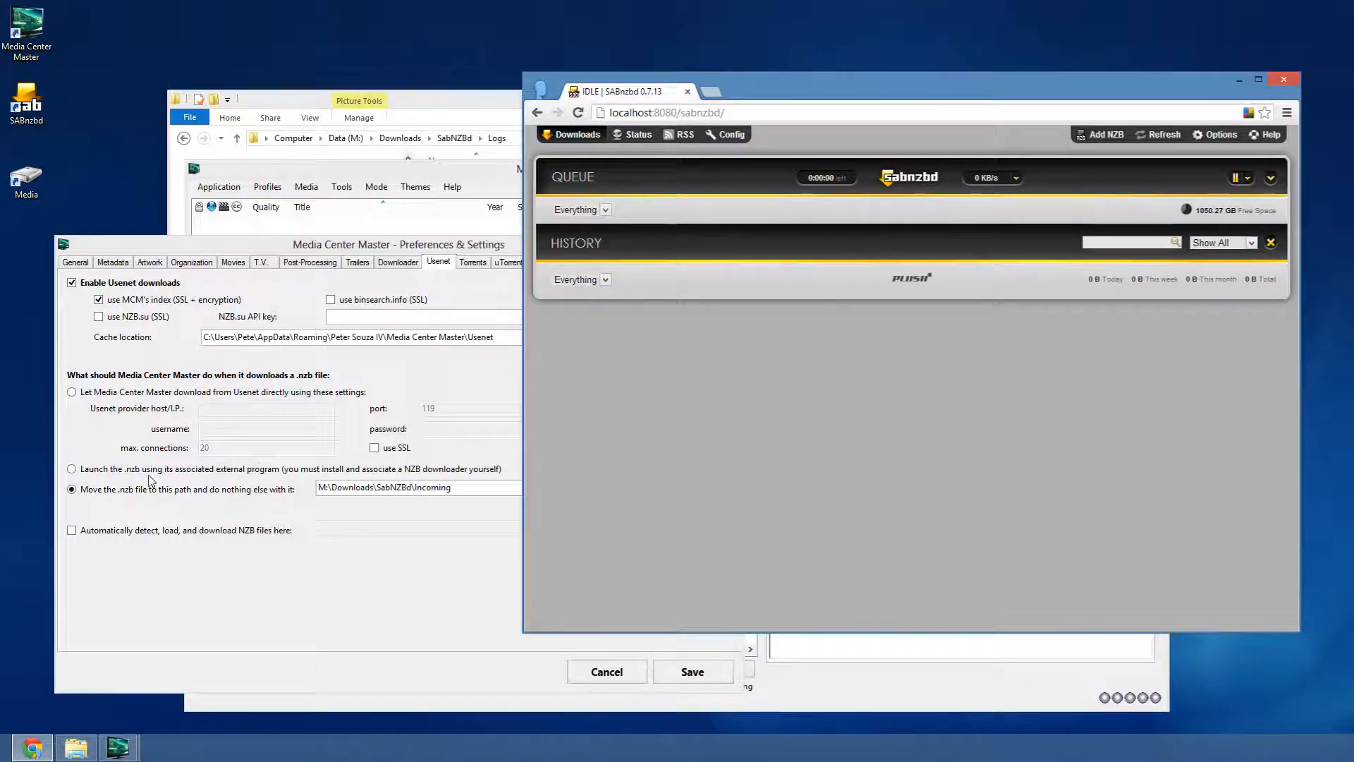
# - Open SABnzbd's Categories configuration page
pyautogui.moveTo(876, 93); pyautogui.dragTo(888, 83)
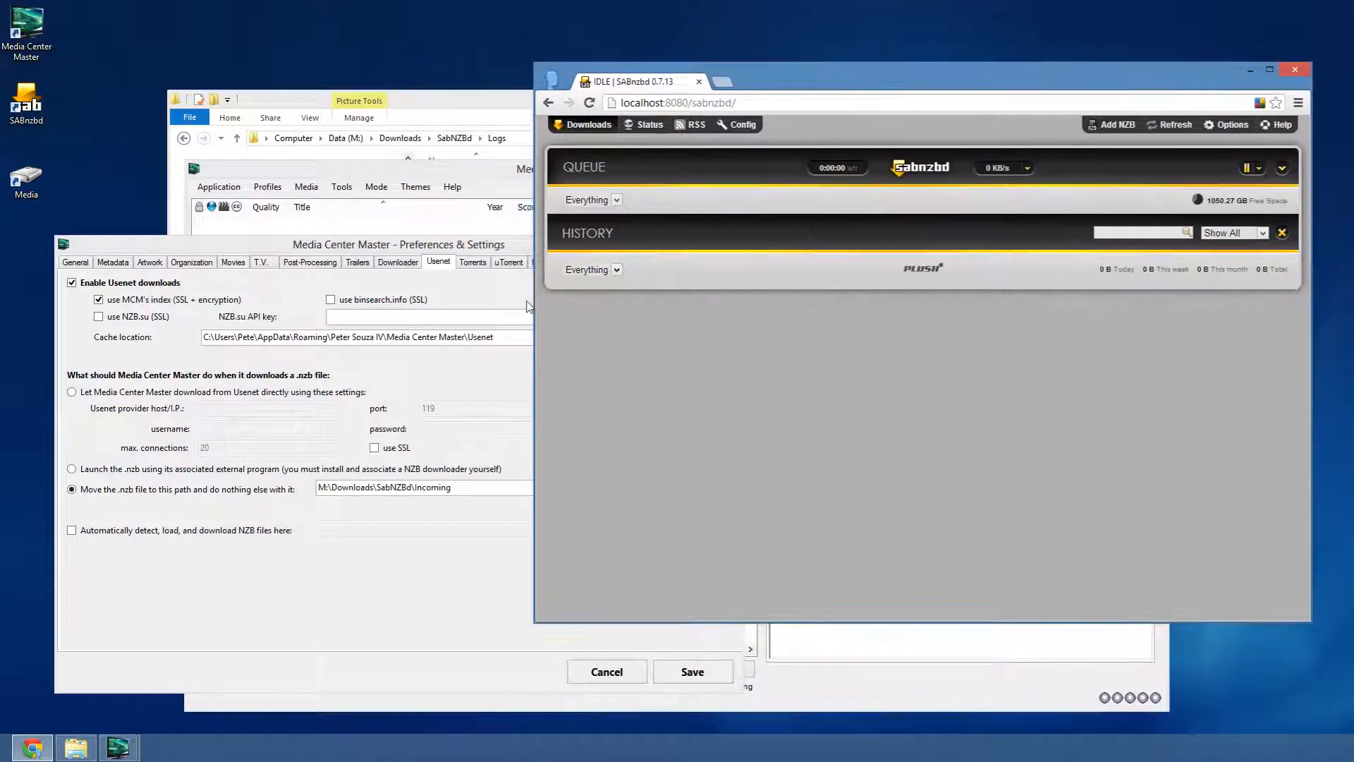
pyautogui.click(431, 250)
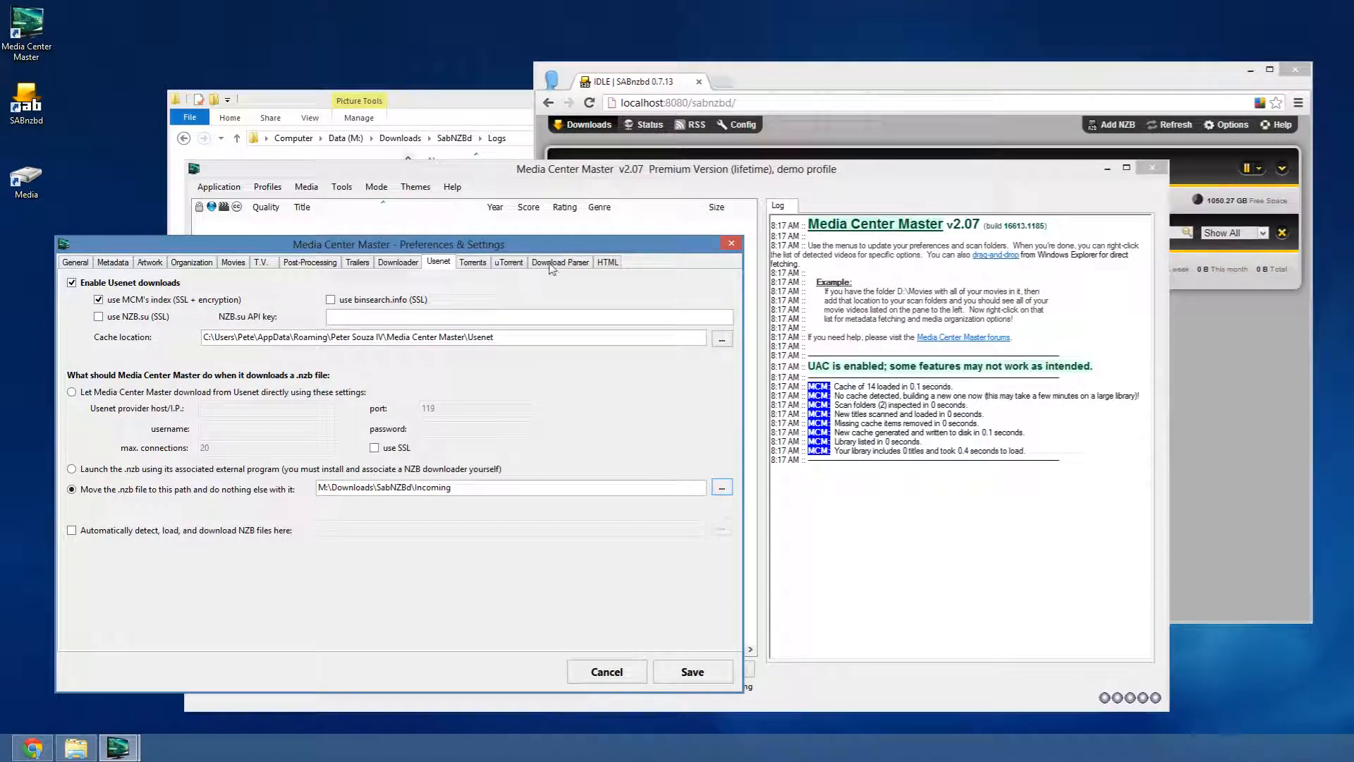
pyautogui.click(795, 86)
pyautogui.click(740, 125)
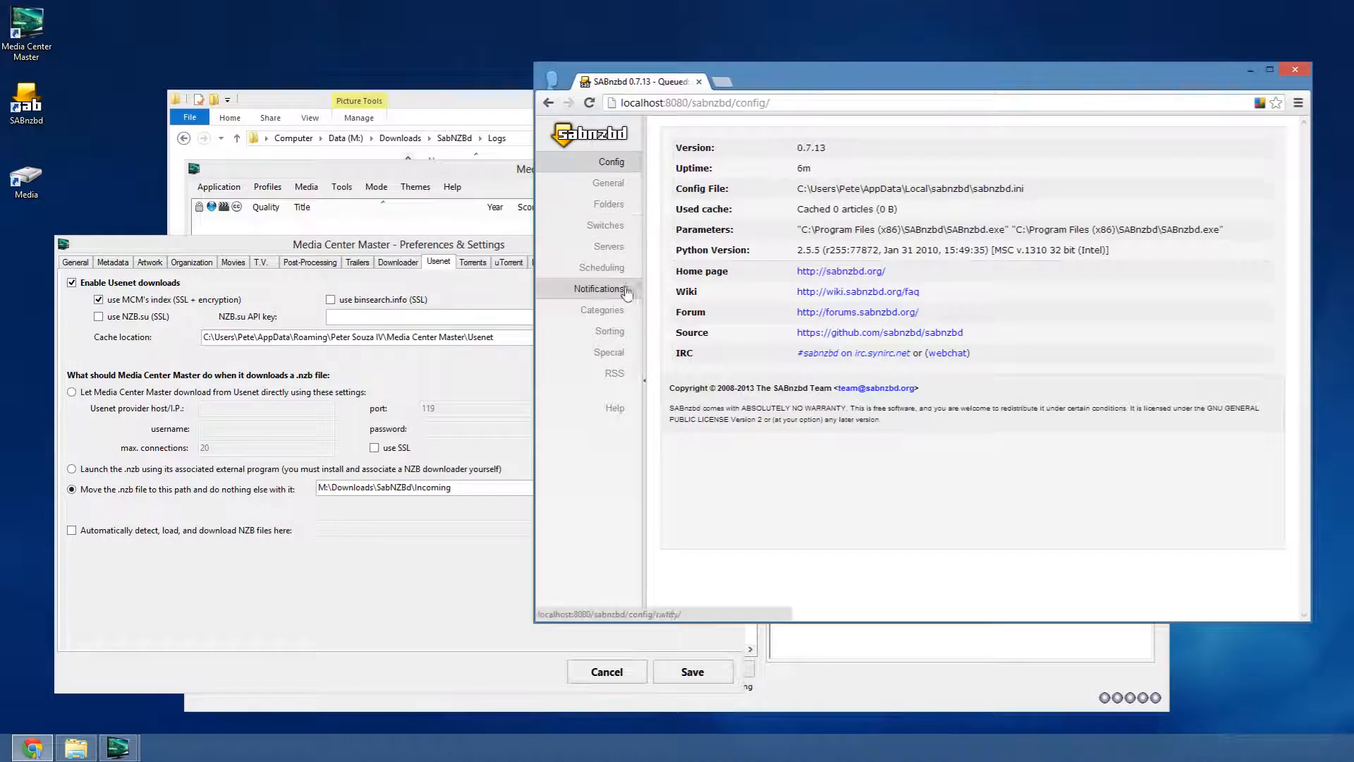
pyautogui.click(612, 313)
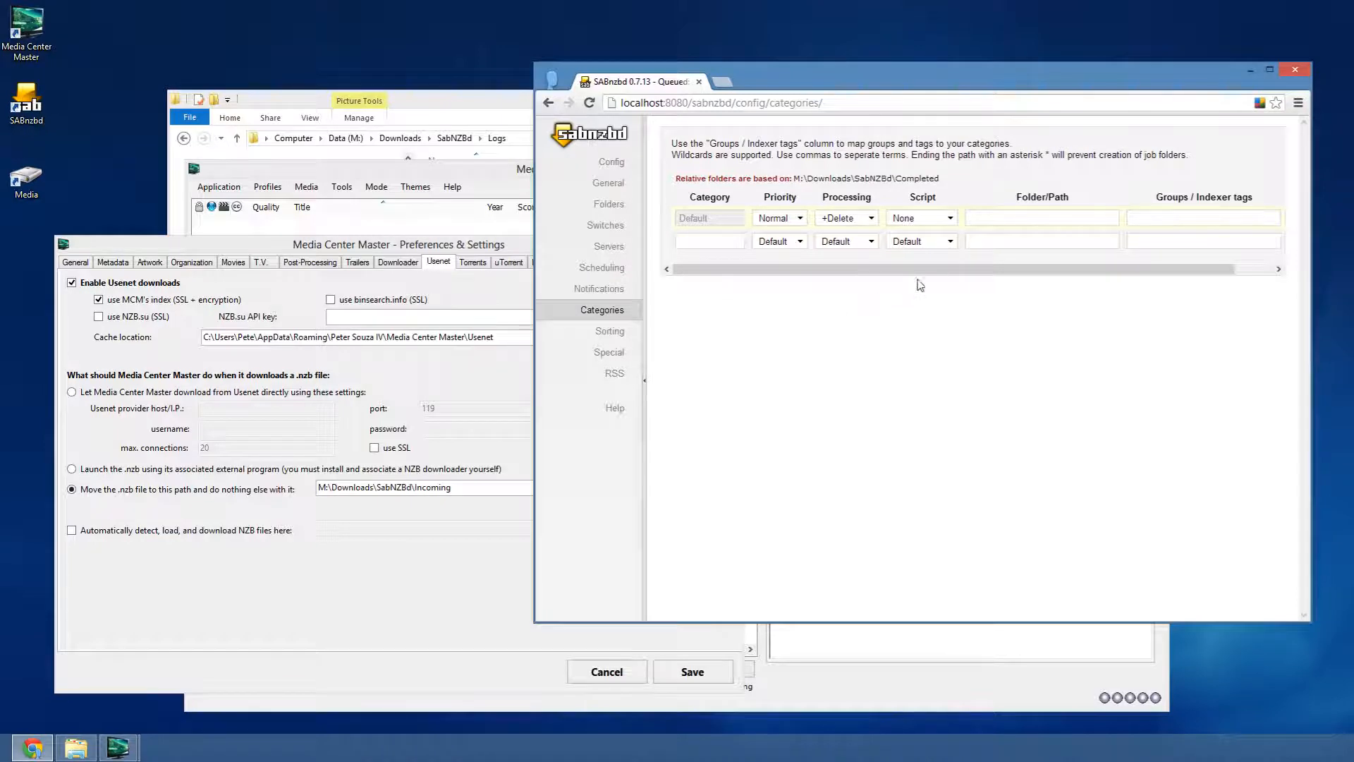
# - Give the Default category the Media.bat script, keeping +Delete processing
pyautogui.moveTo(917, 269); pyautogui.dragTo(1012, 272)
pyautogui.click(839, 223)
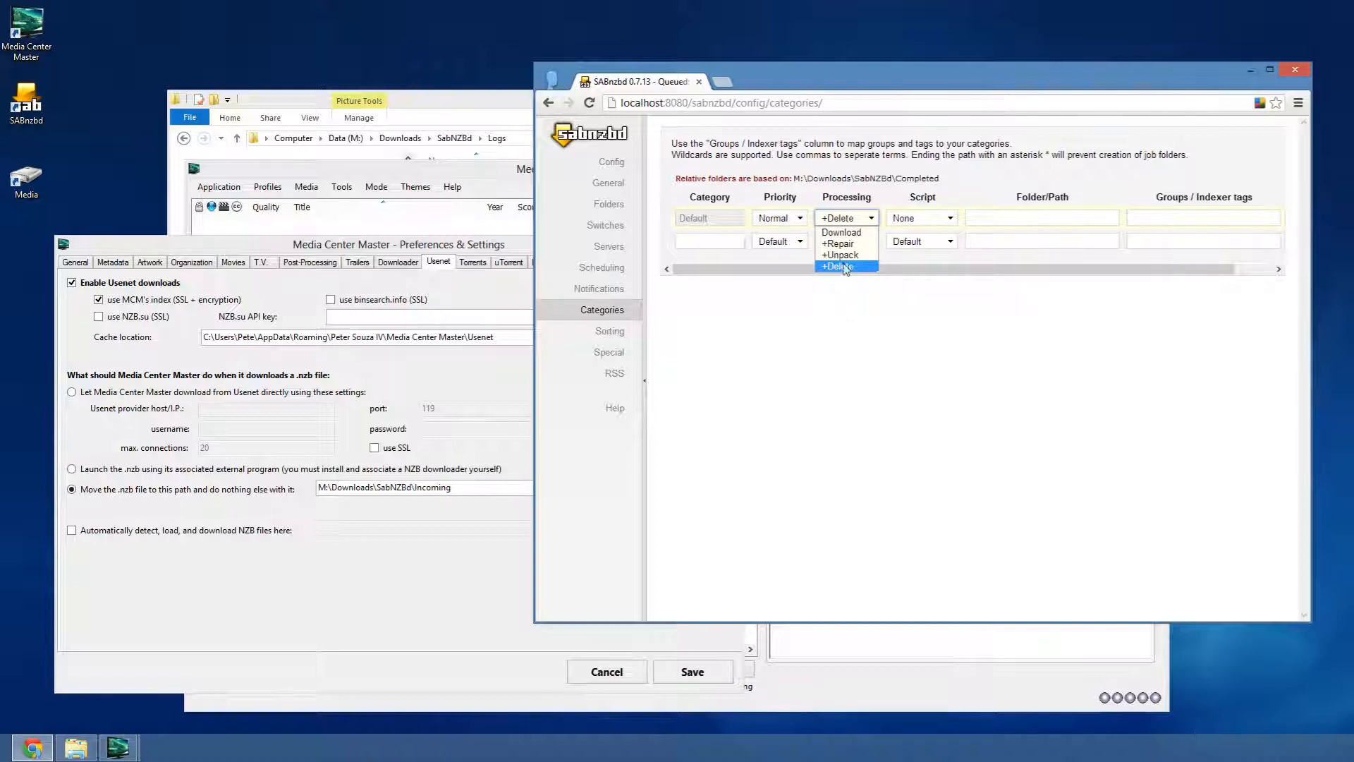
pyautogui.click(950, 220)
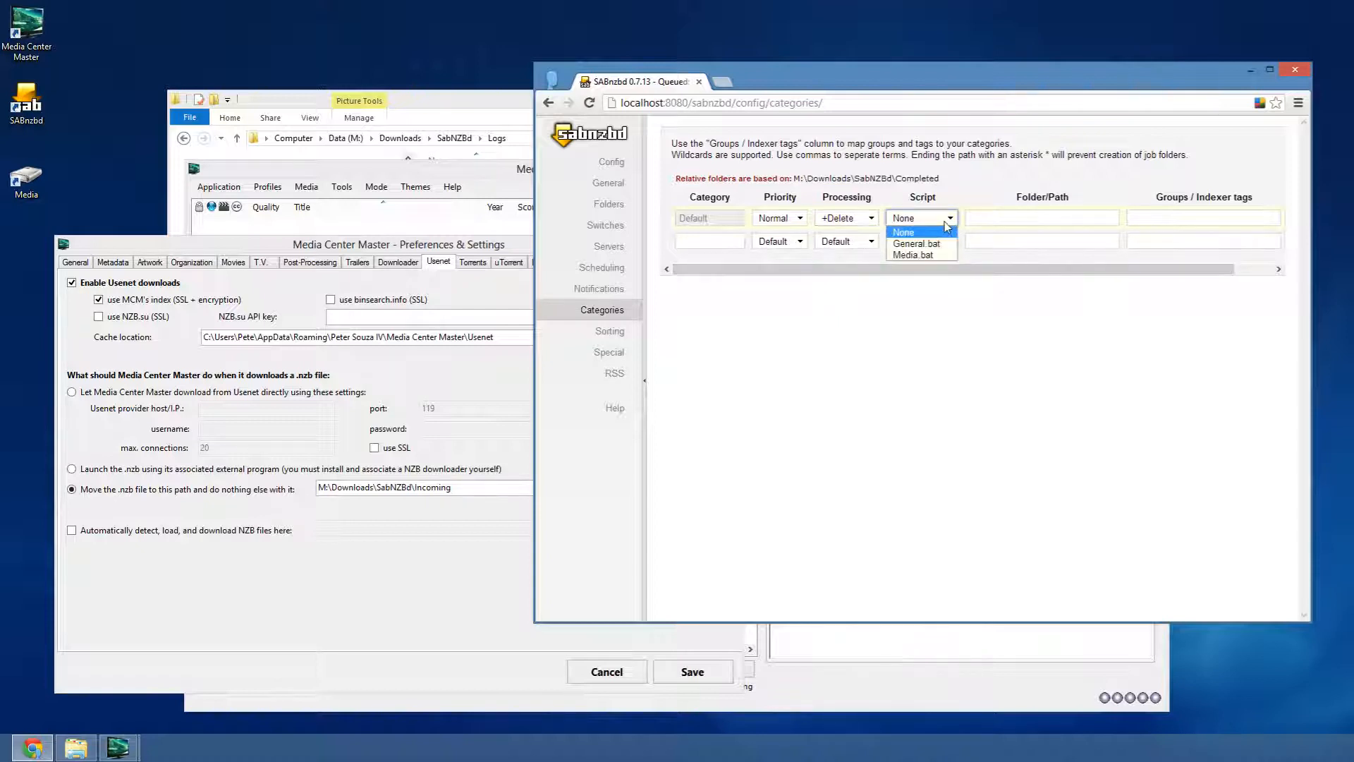
pyautogui.click(935, 256)
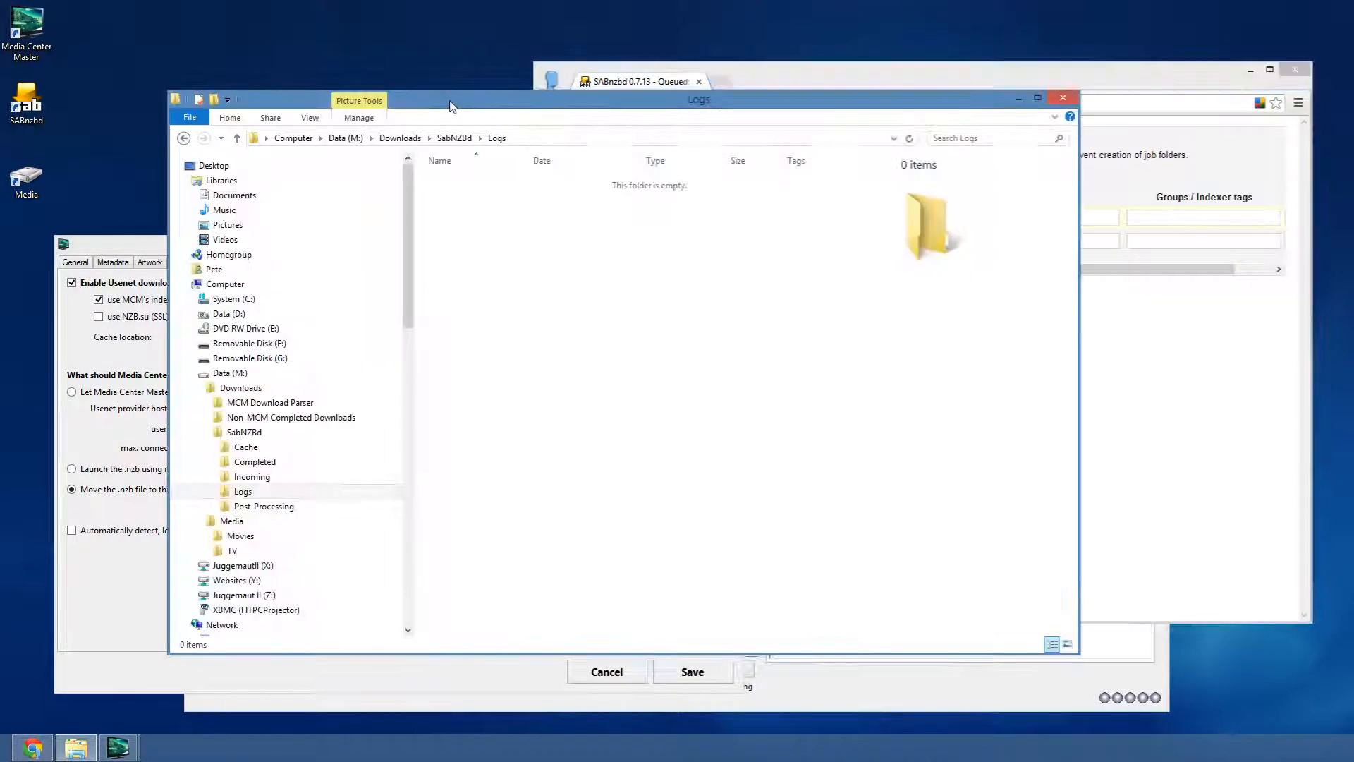
pyautogui.click(438, 98)
# - Open Media.bat from the Post-Processing folder in Notepad
pyautogui.click(264, 507)
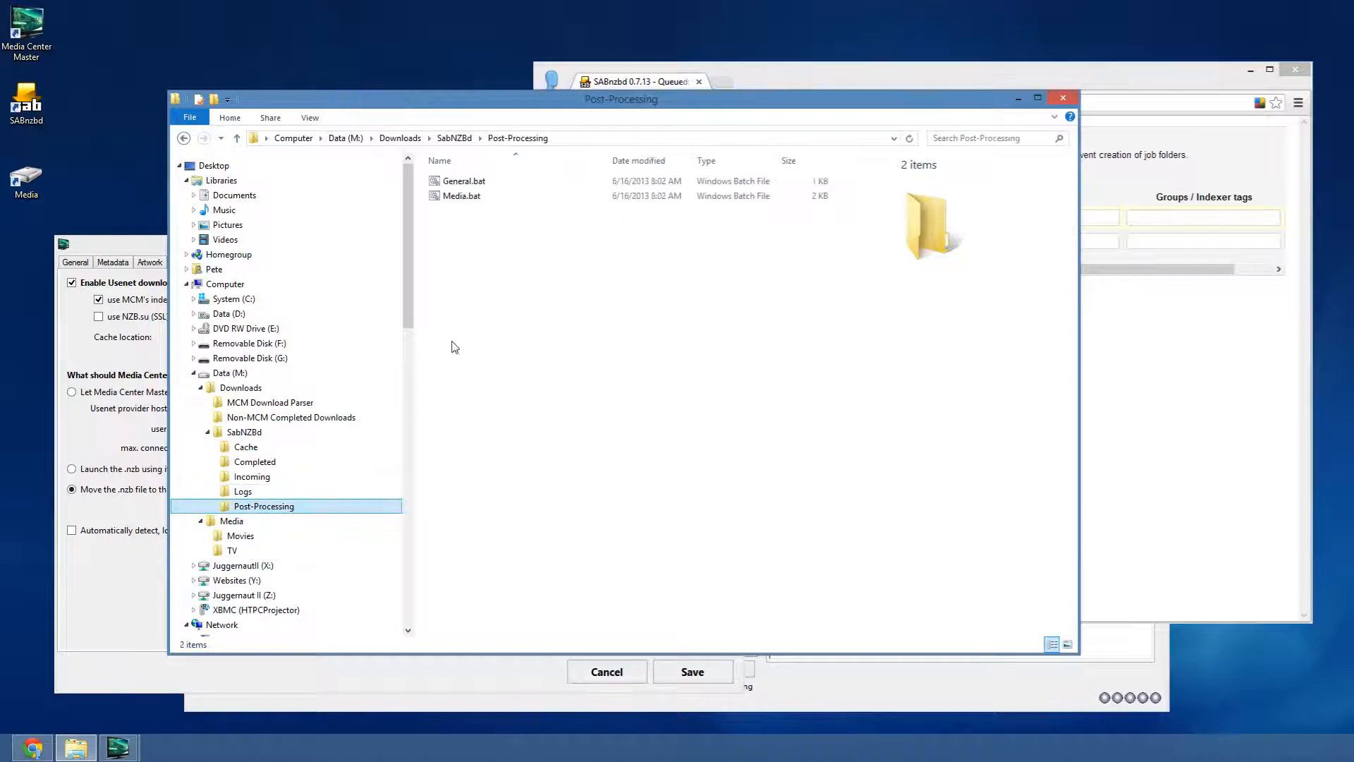
pyautogui.click(476, 204)
pyautogui.rightClick(477, 205)
pyautogui.click(486, 220)
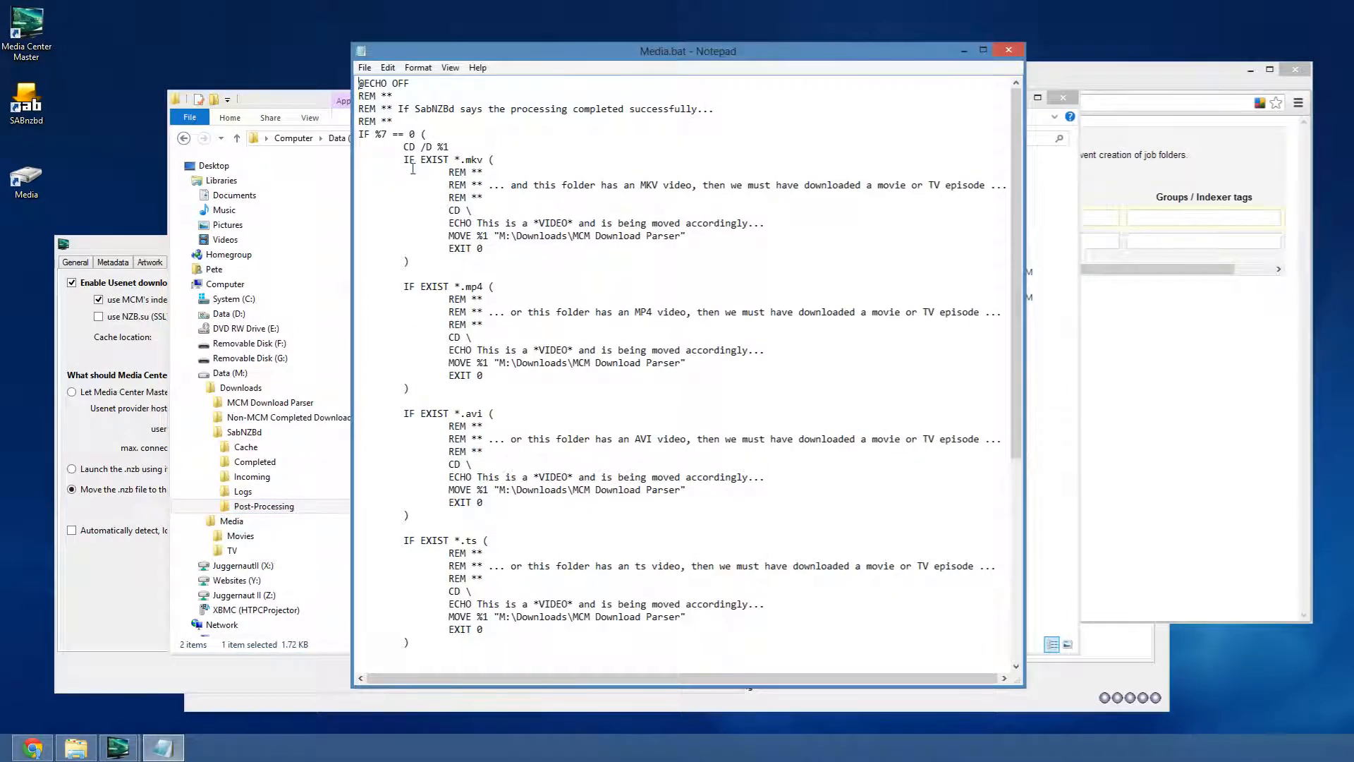
# - Review Media.bat's video extension checks for mkv, mp4, avi, ts and wmv
pyautogui.doubleClick(467, 159)
pyautogui.doubleClick(473, 287)
pyautogui.doubleClick(472, 413)
pyautogui.doubleClick(470, 540)
pyautogui.scroll(-6, 583, 429)
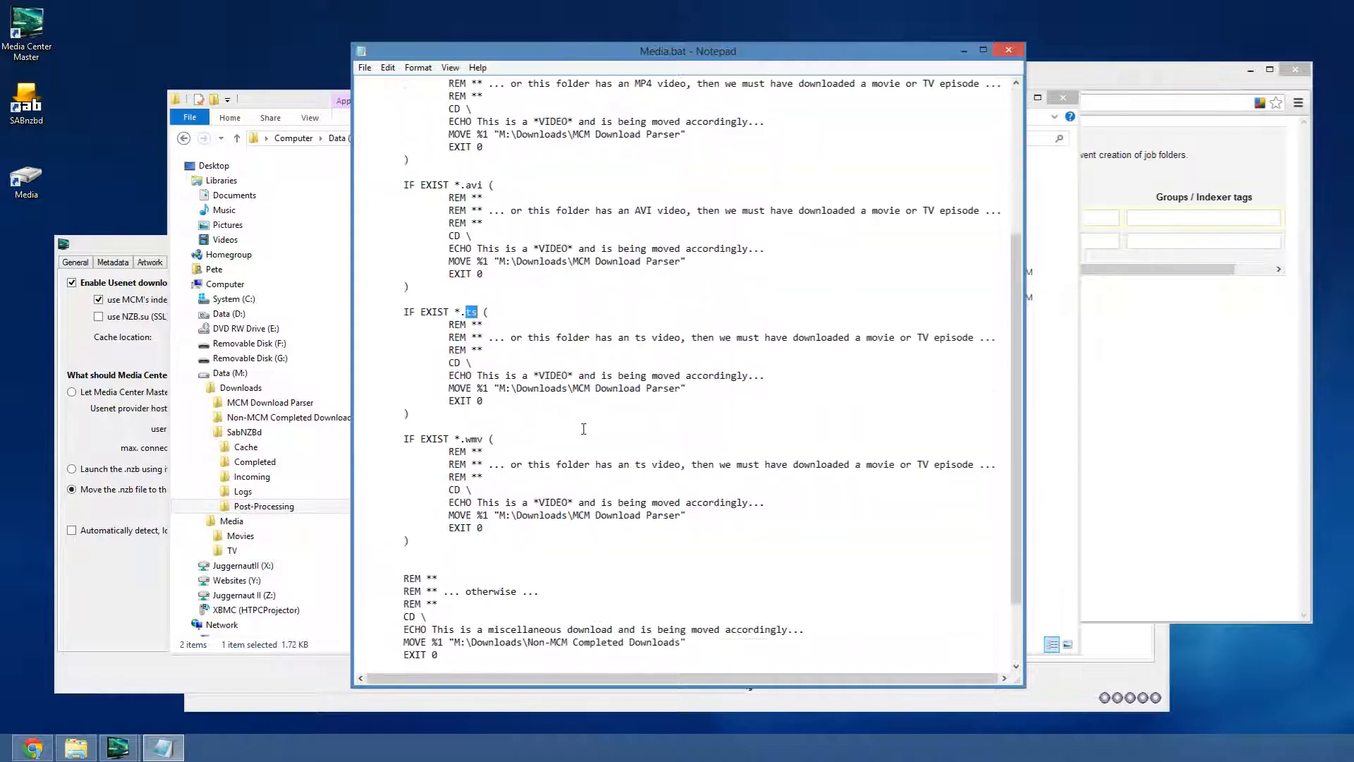
pyautogui.scroll(-3, 584, 429)
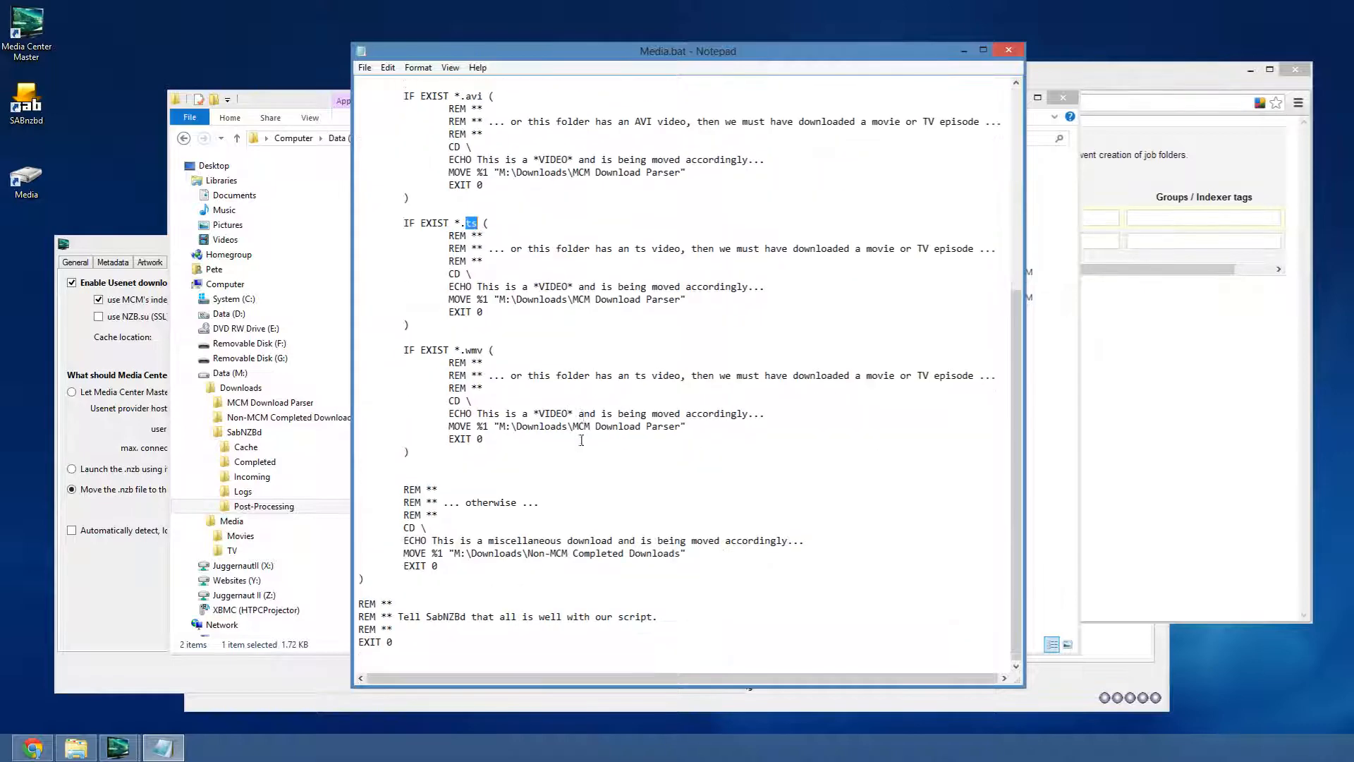
pyautogui.doubleClick(474, 350)
pyautogui.moveTo(533, 464); pyautogui.dragTo(479, 156)
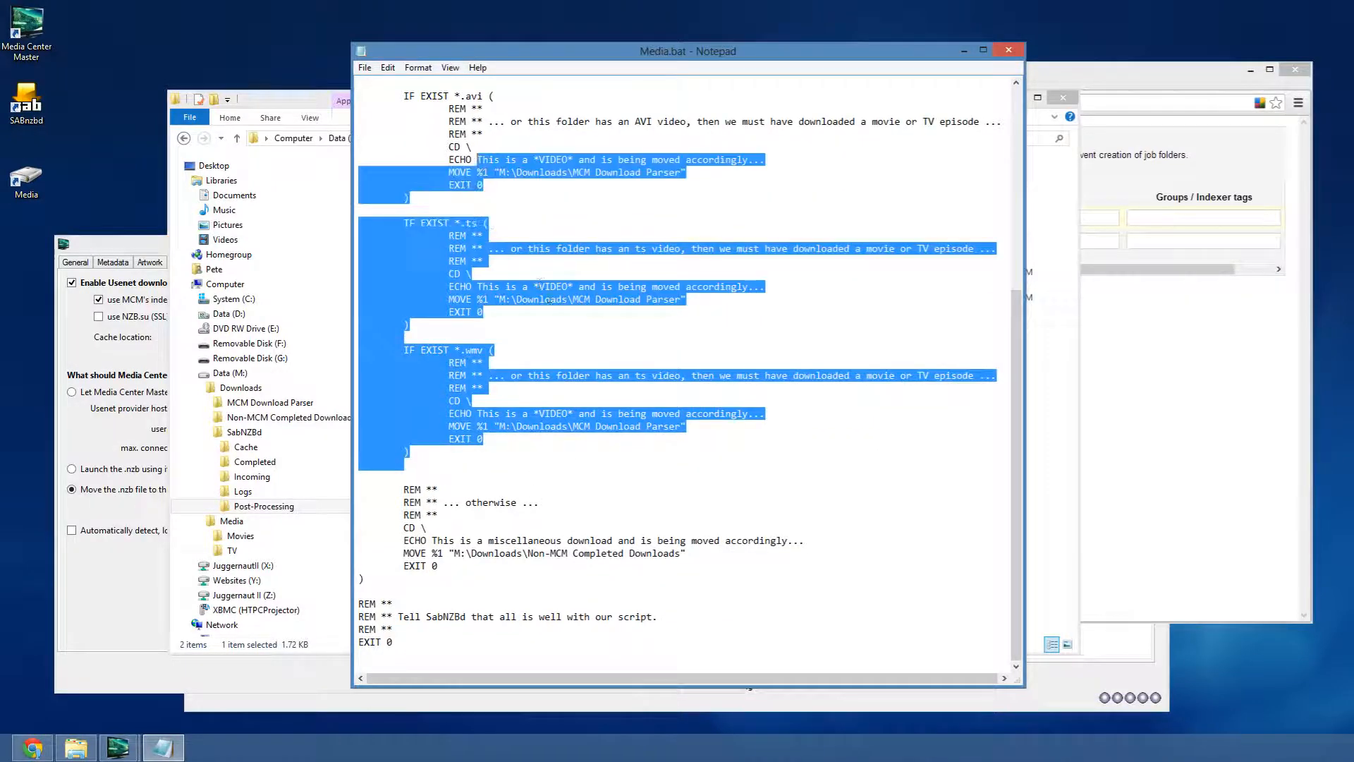
pyautogui.click(552, 307)
# - Review the MCM Download Parser and Non-MCM Completed Downloads paths, then close Media.bat unchanged
pyautogui.moveTo(496, 302); pyautogui.dragTo(682, 301)
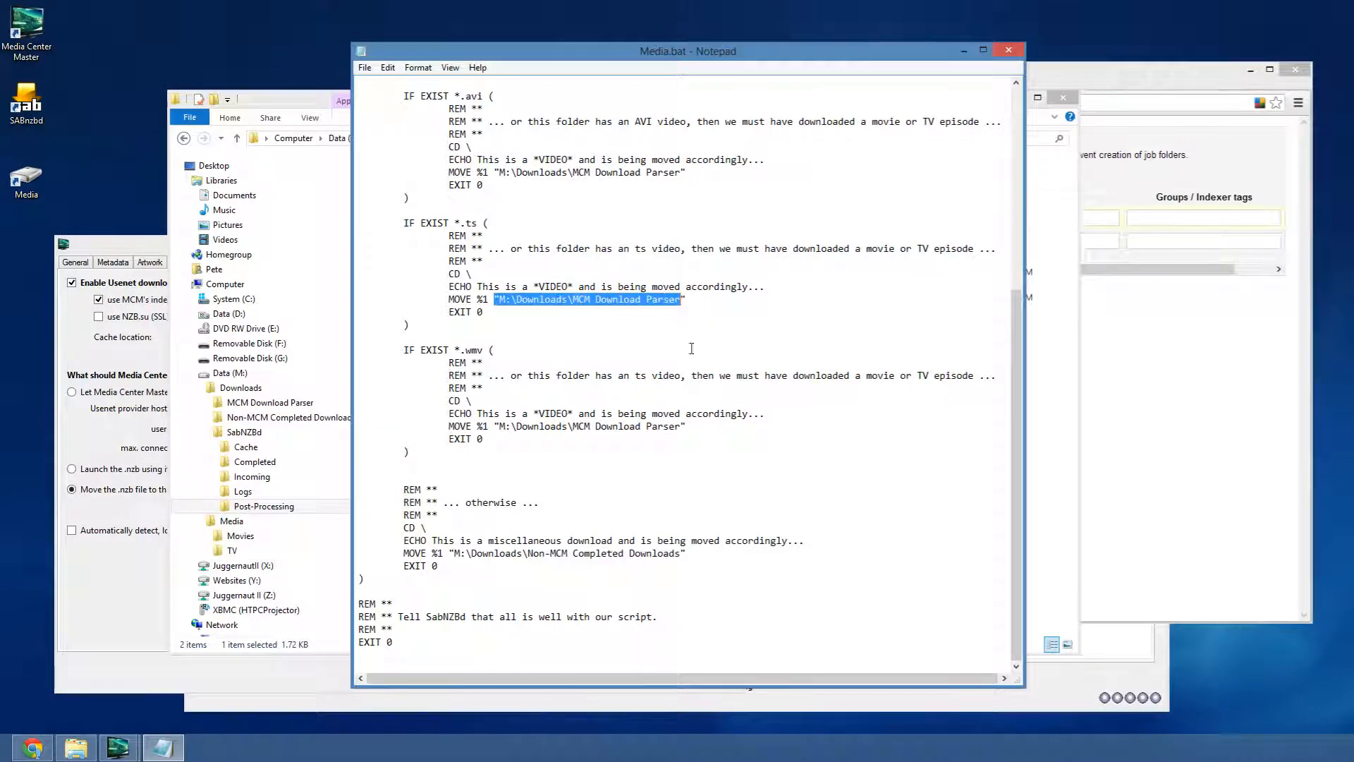
pyautogui.moveTo(618, 424); pyautogui.dragTo(488, 108)
pyautogui.click(464, 603)
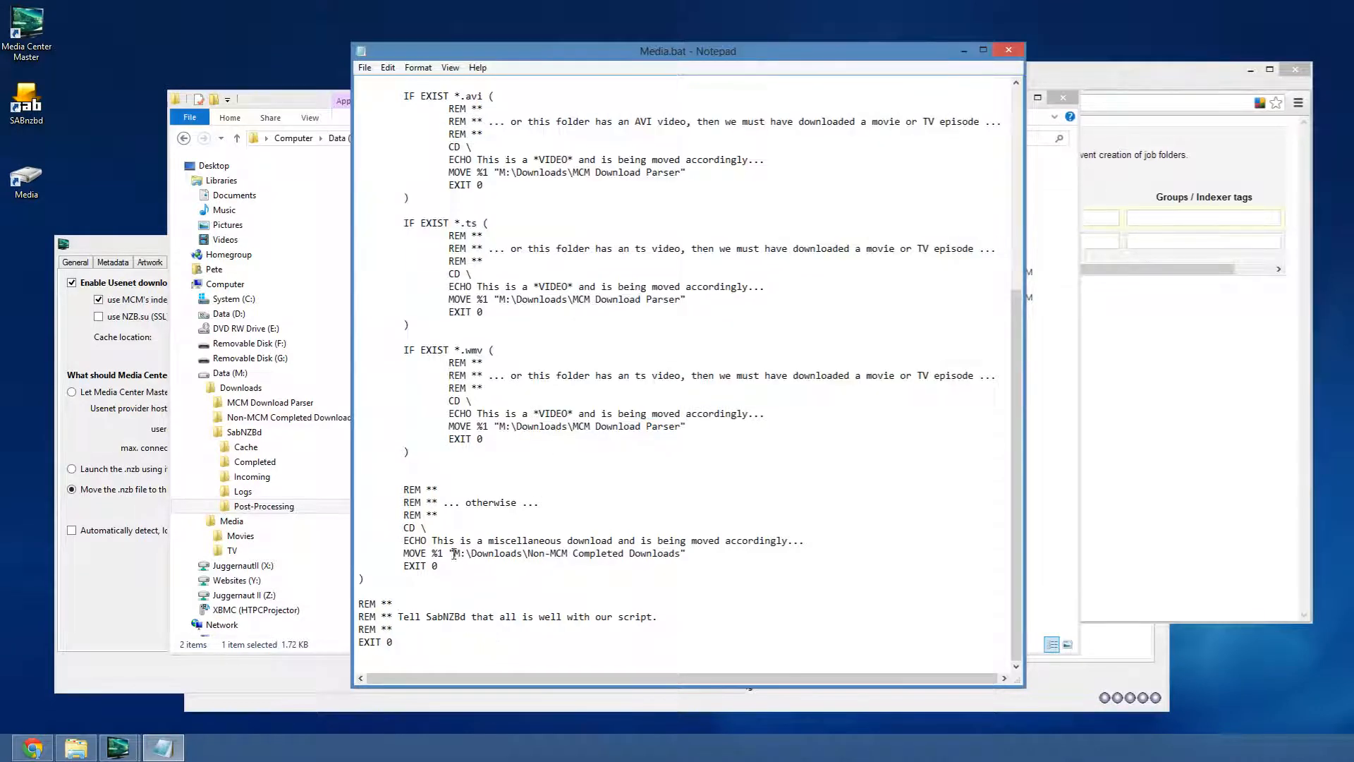
pyautogui.moveTo(452, 553); pyautogui.dragTo(711, 553)
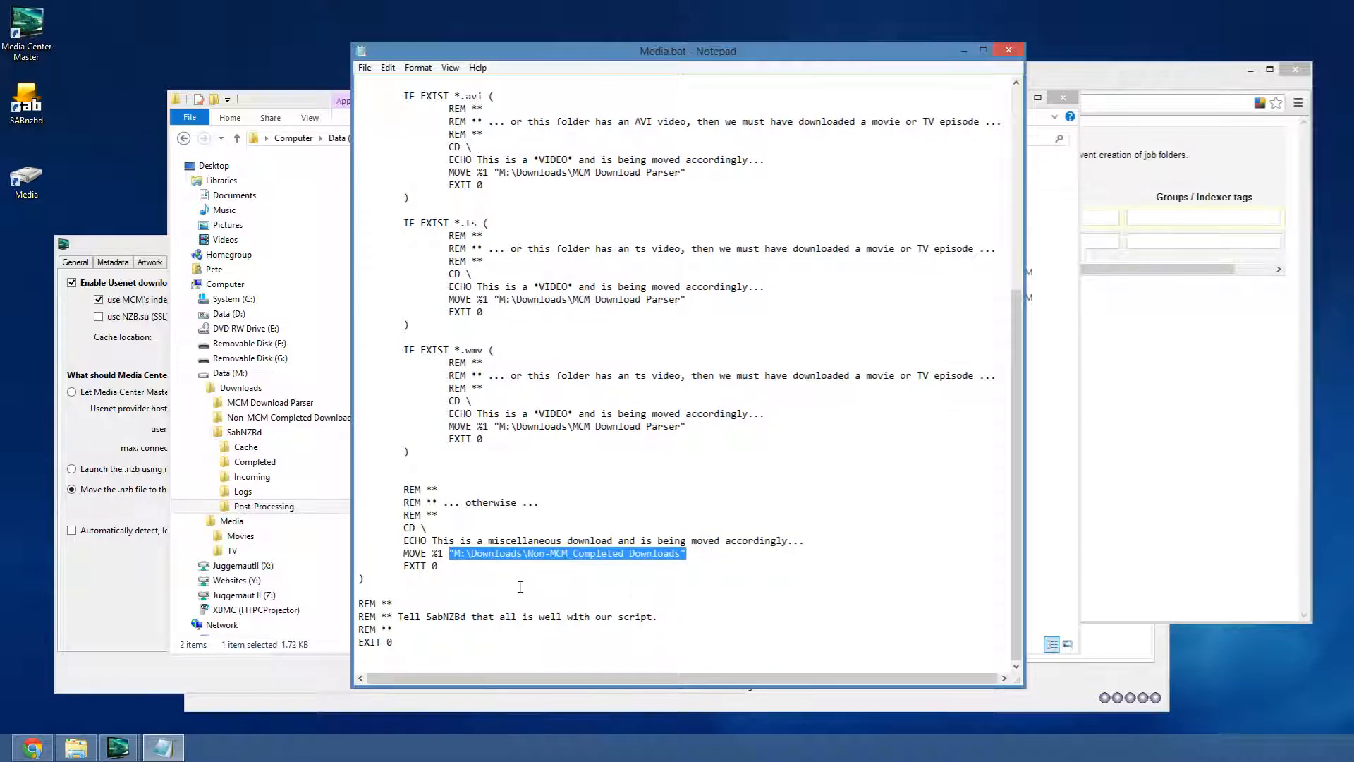
pyautogui.moveTo(510, 582); pyautogui.dragTo(449, 261)
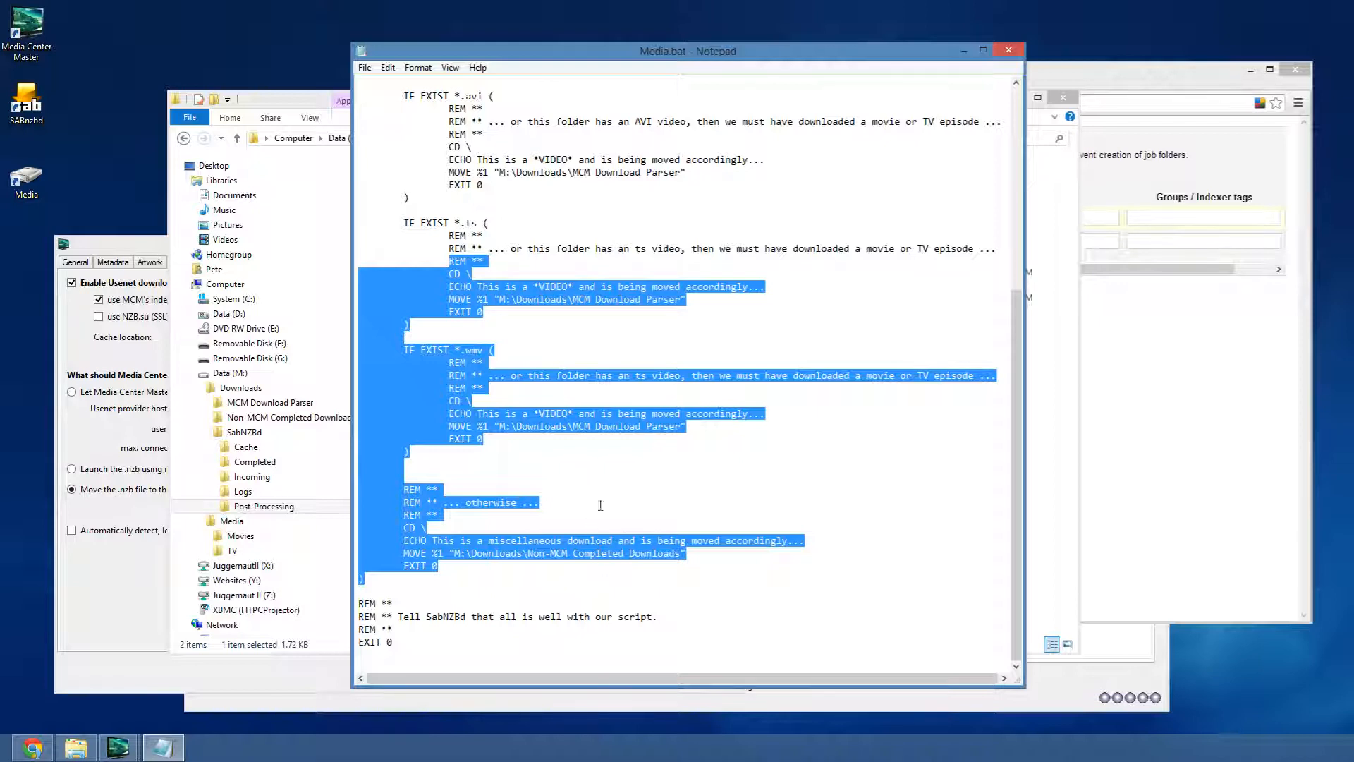
pyautogui.click(476, 574)
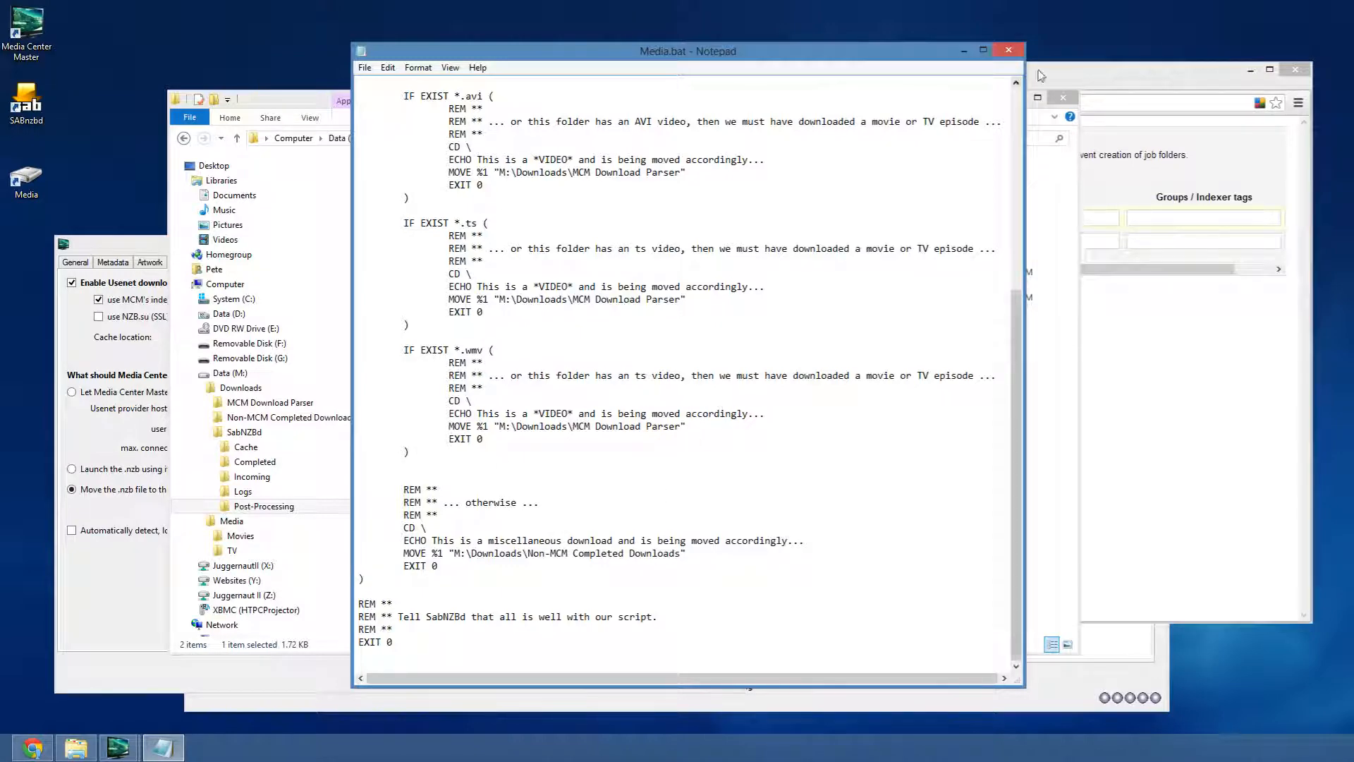
pyautogui.click(1009, 50)
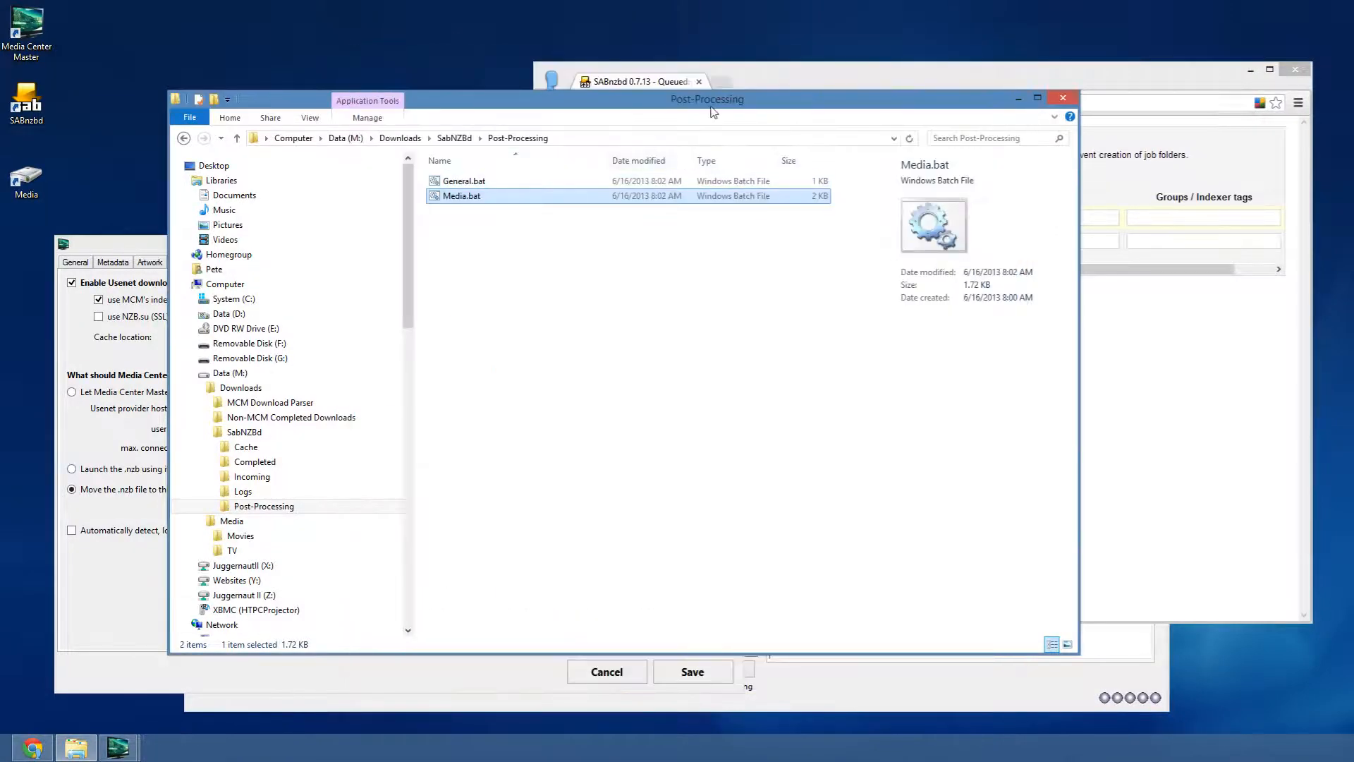
# - Open General.bat, review its Non-MCM Completed Downloads destination, and close it unchanged
pyautogui.click(837, 75)
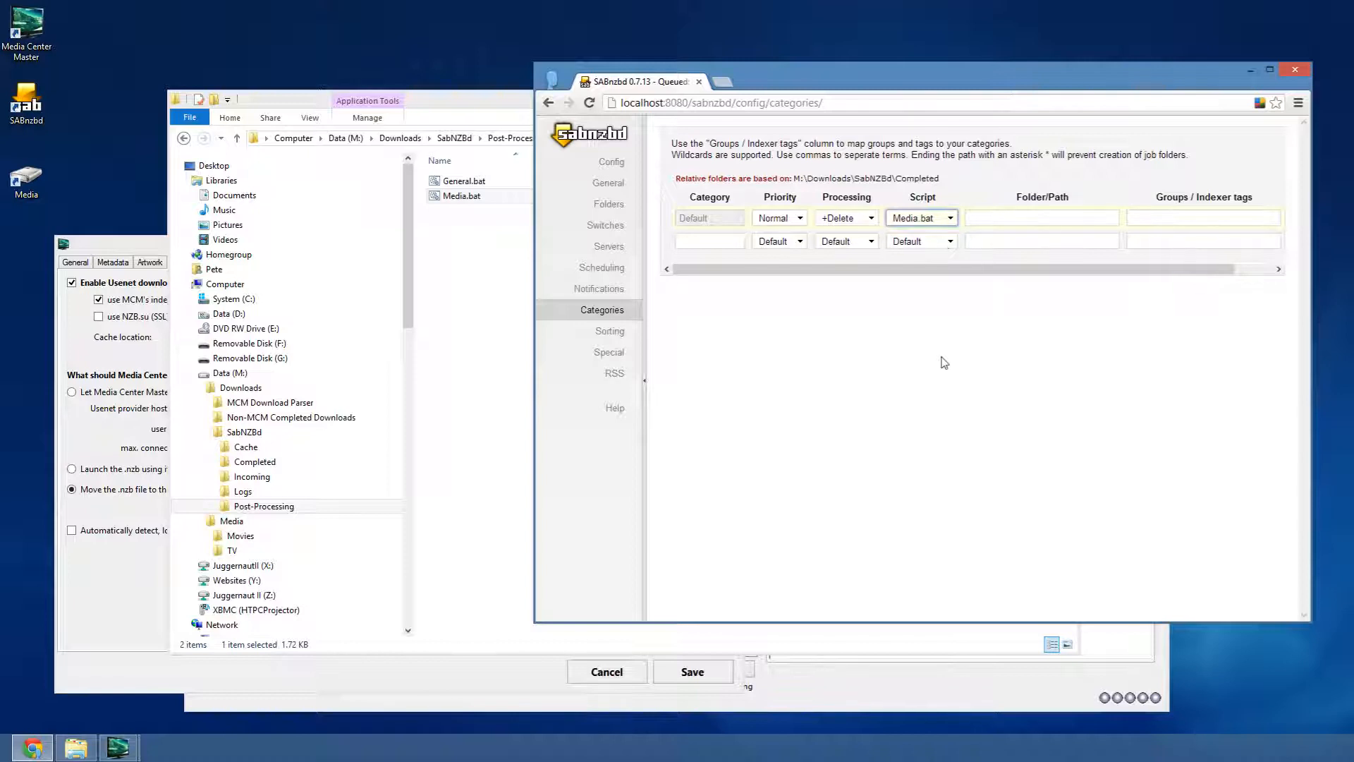
pyautogui.rightClick(452, 182)
pyautogui.click(472, 208)
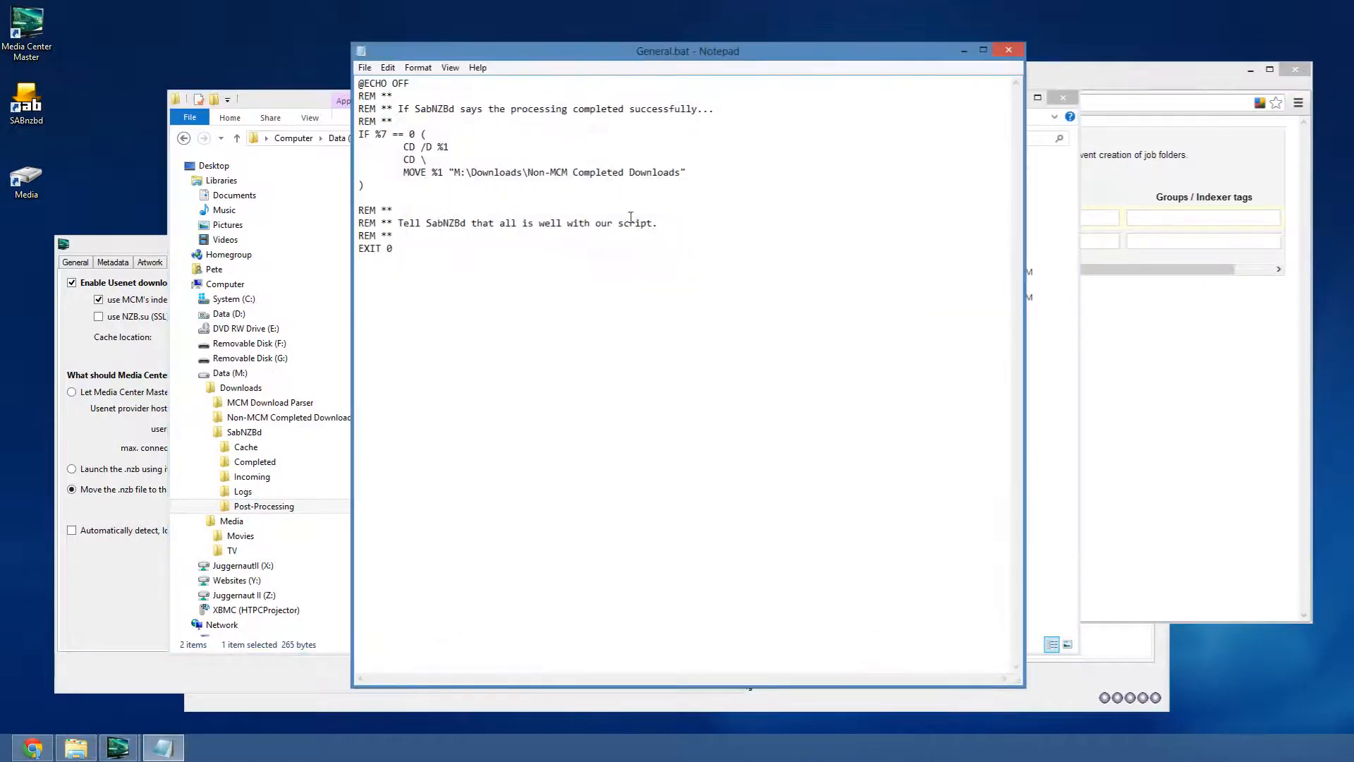
pyautogui.moveTo(675, 179); pyautogui.dragTo(528, 177)
pyautogui.click(495, 339)
pyautogui.click(1009, 50)
pyautogui.click(1111, 156)
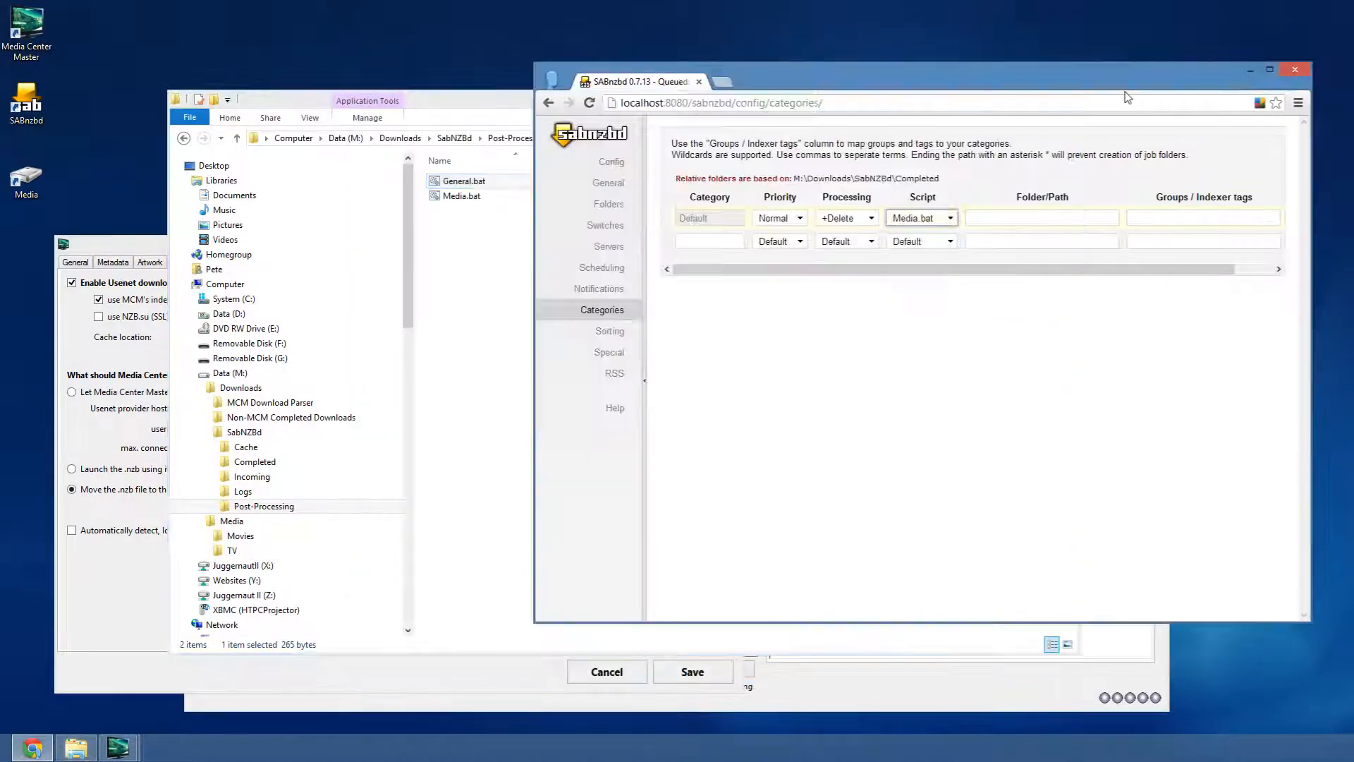
# - Name a new category General and set General.bat script, +Delete processing and Low priority
pyautogui.click(737, 241)
pyautogui.write('G')
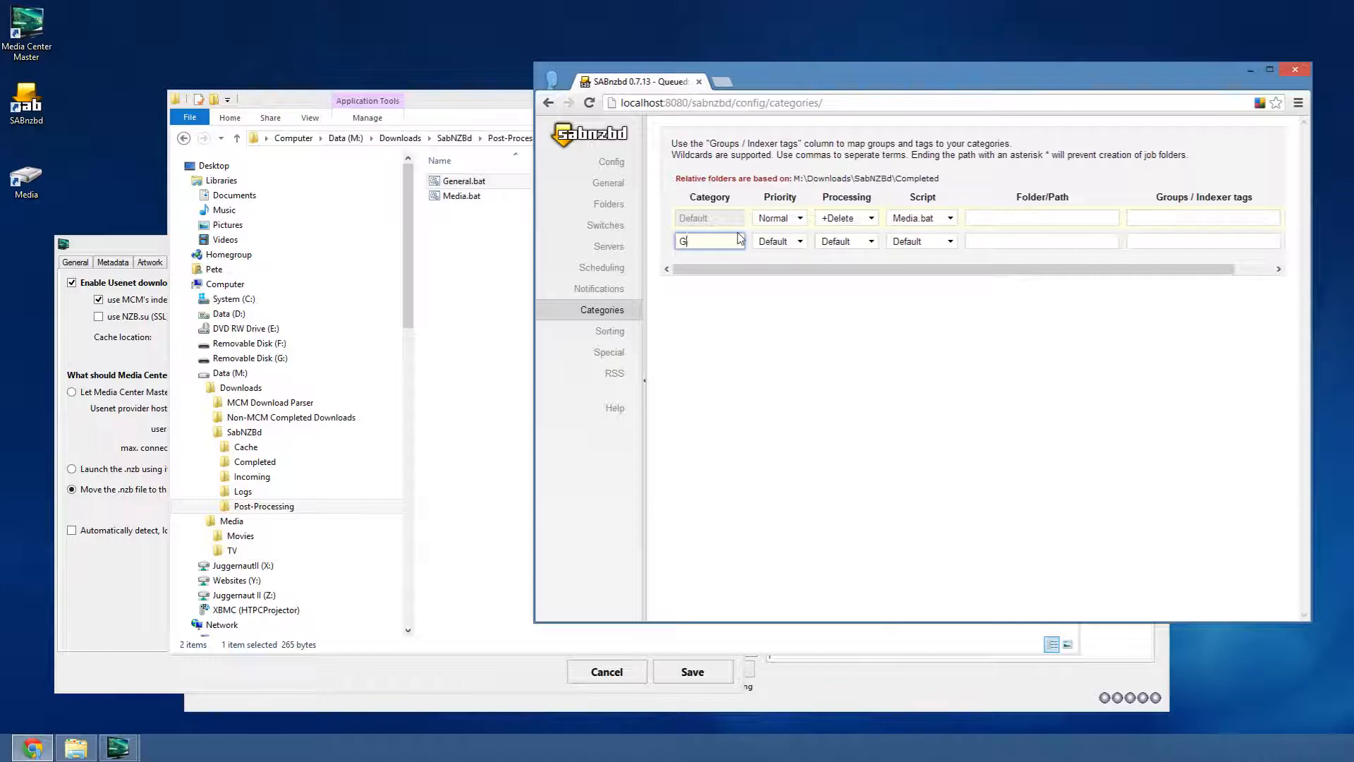
pyautogui.write('eneral')
pyautogui.click(924, 241)
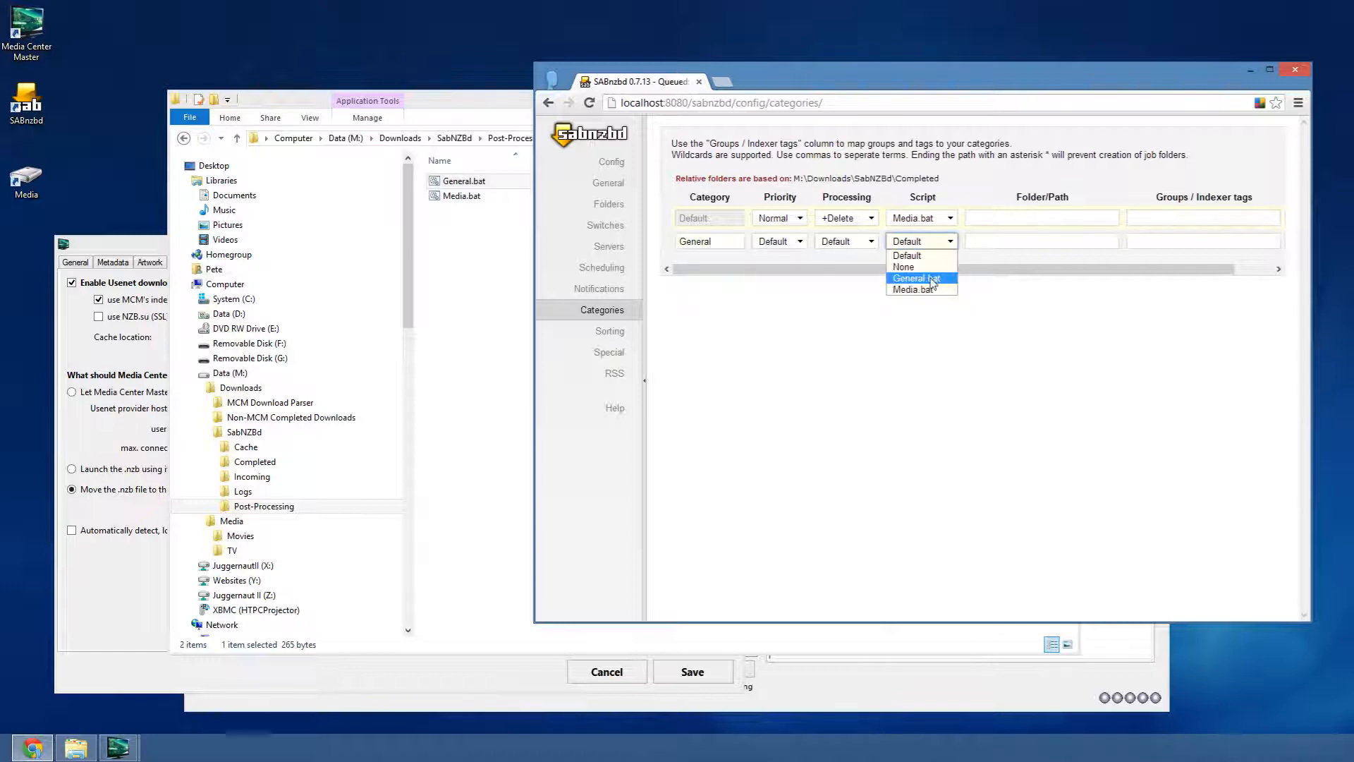
pyautogui.click(931, 274)
pyautogui.click(847, 241)
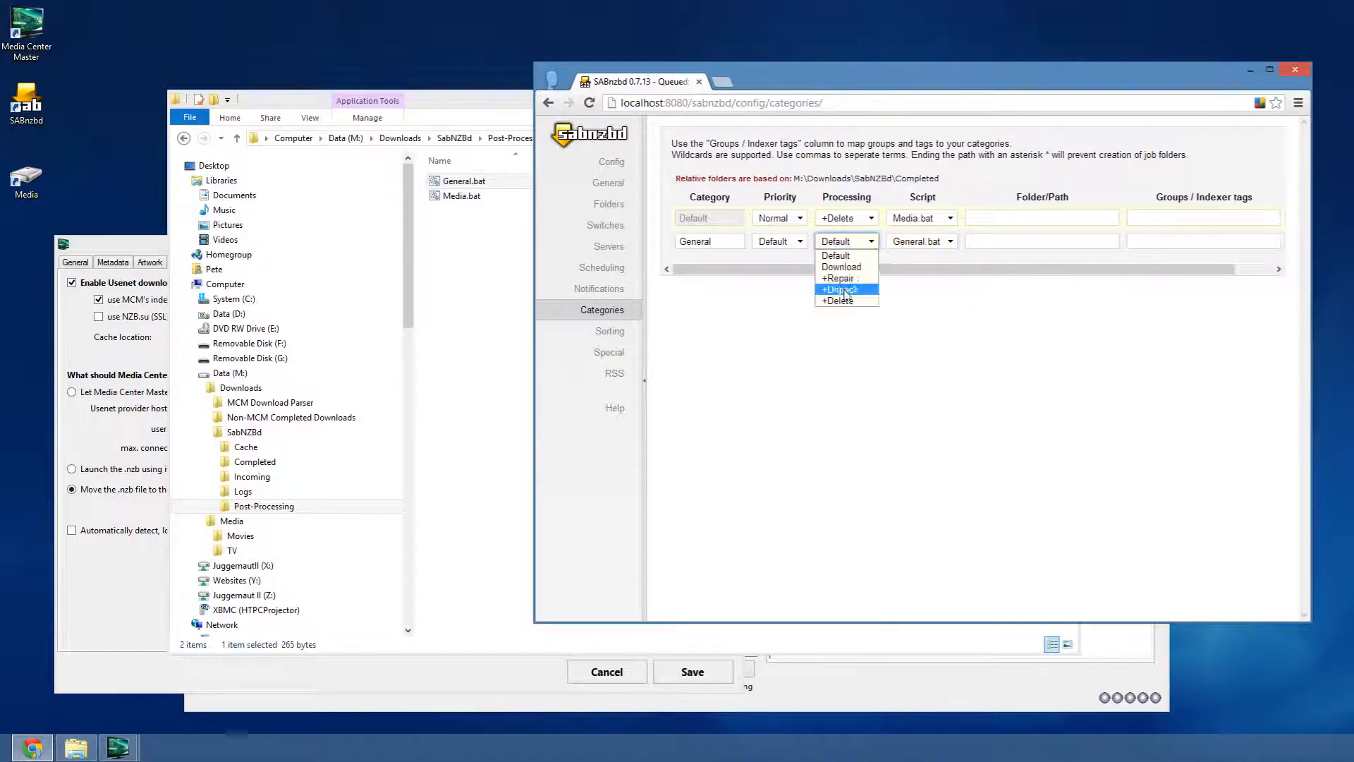
pyautogui.click(840, 301)
pyautogui.click(797, 242)
pyautogui.click(798, 242)
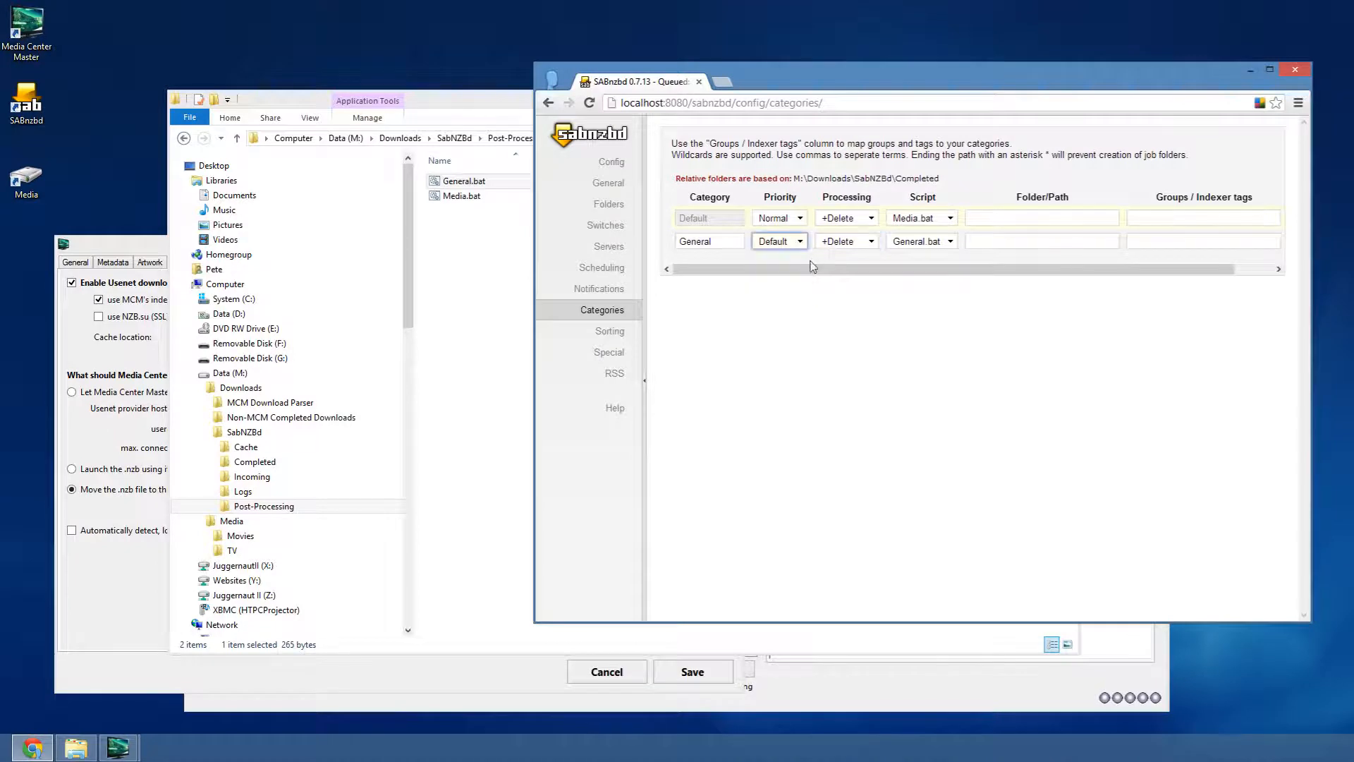
pyautogui.click(798, 242)
pyautogui.click(768, 300)
pyautogui.click(1155, 352)
pyautogui.moveTo(1160, 271); pyautogui.dragTo(1234, 272)
pyautogui.click(1263, 218)
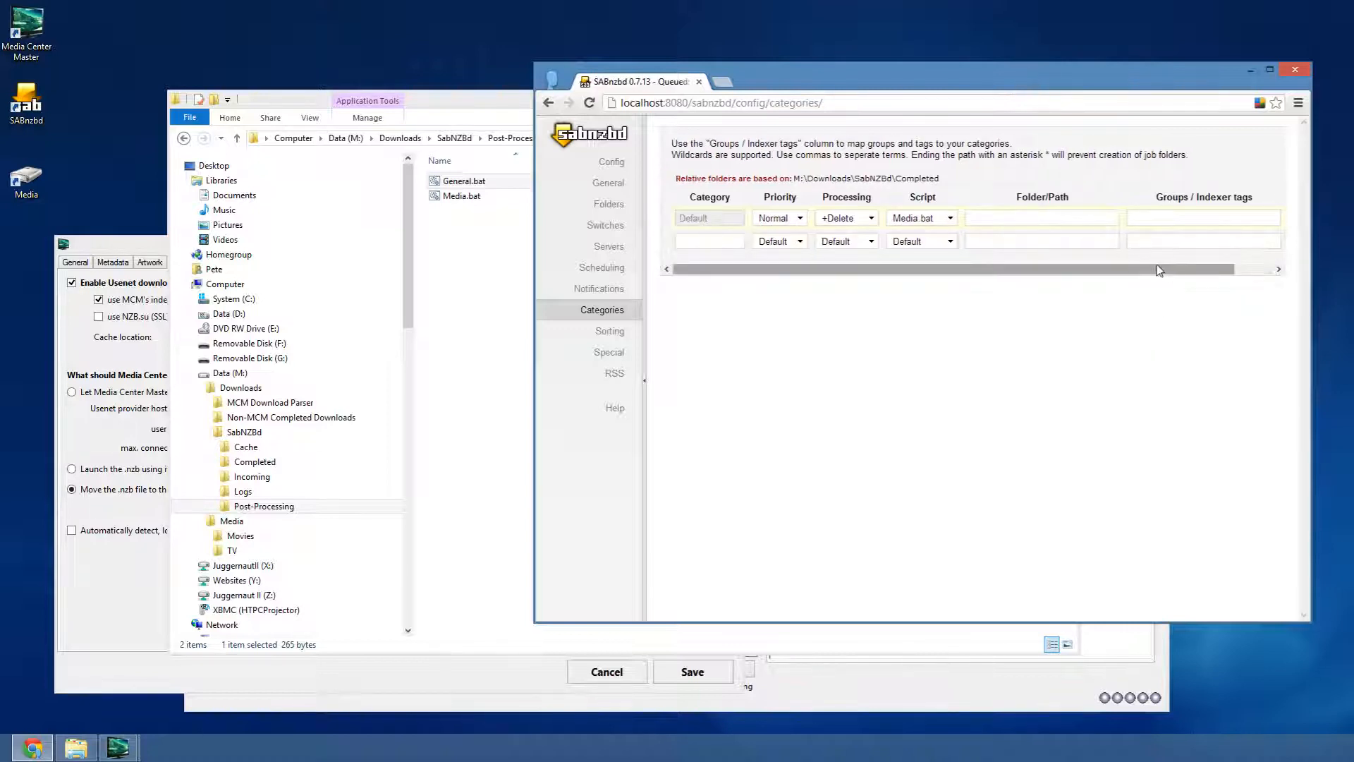
# - Re-enter Low priority, +Delete and General.bat for the General category and add it
pyautogui.click(740, 238)
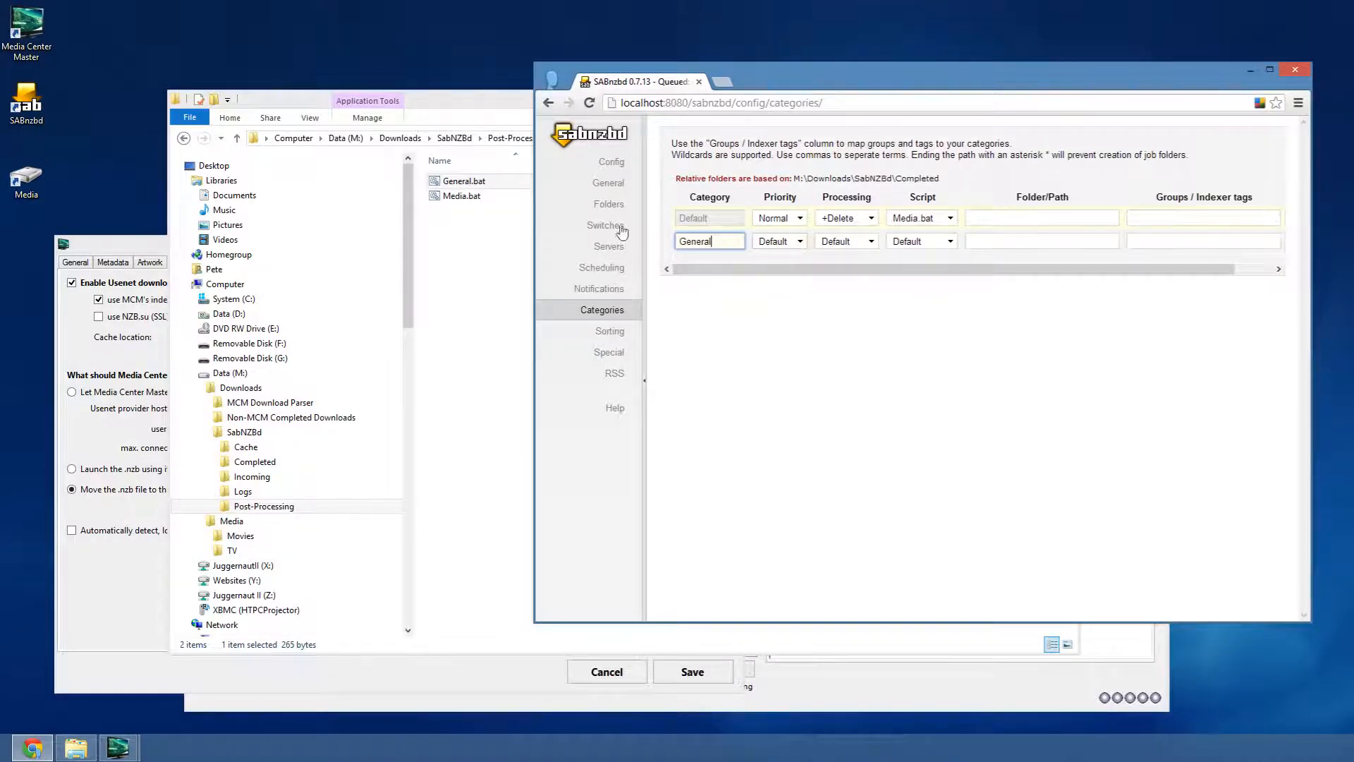
pyautogui.moveTo(534, 205); pyautogui.dragTo(442, 208)
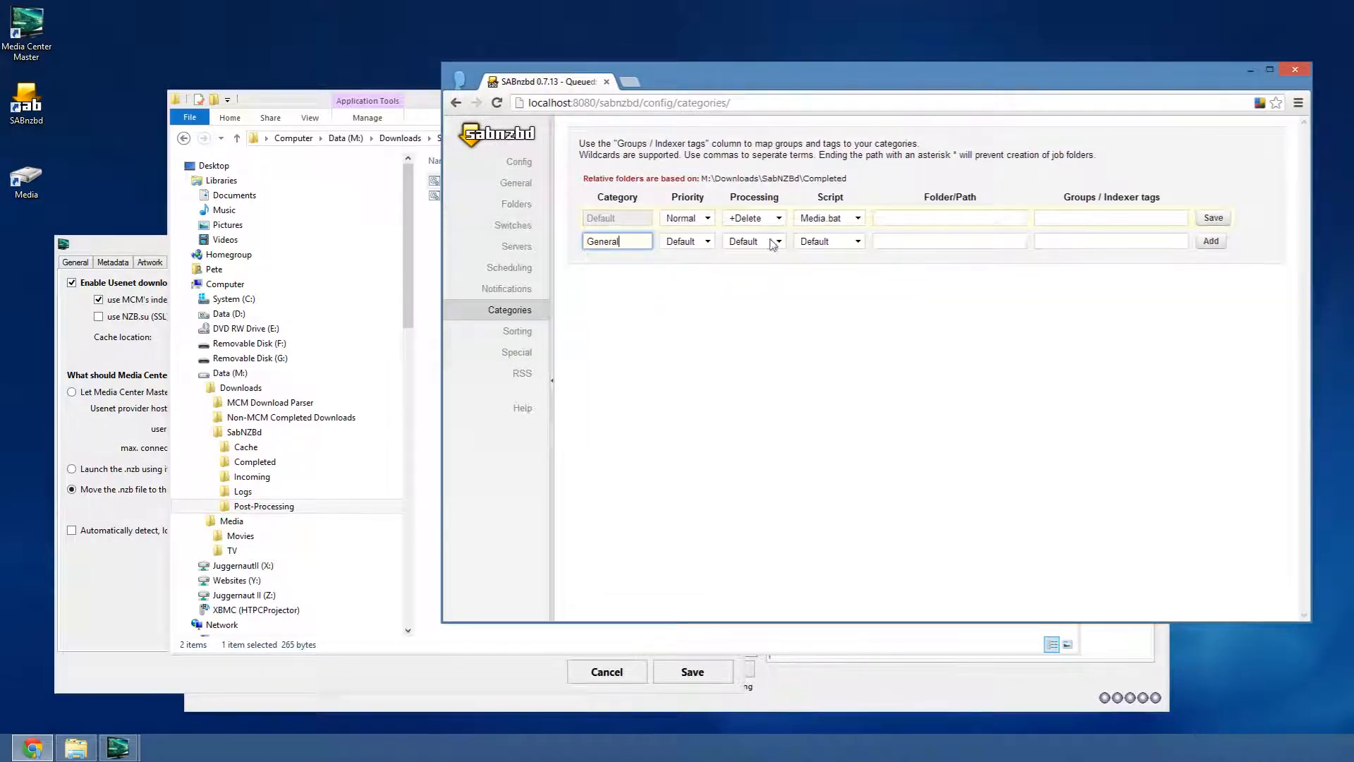
pyautogui.click(686, 242)
pyautogui.click(675, 300)
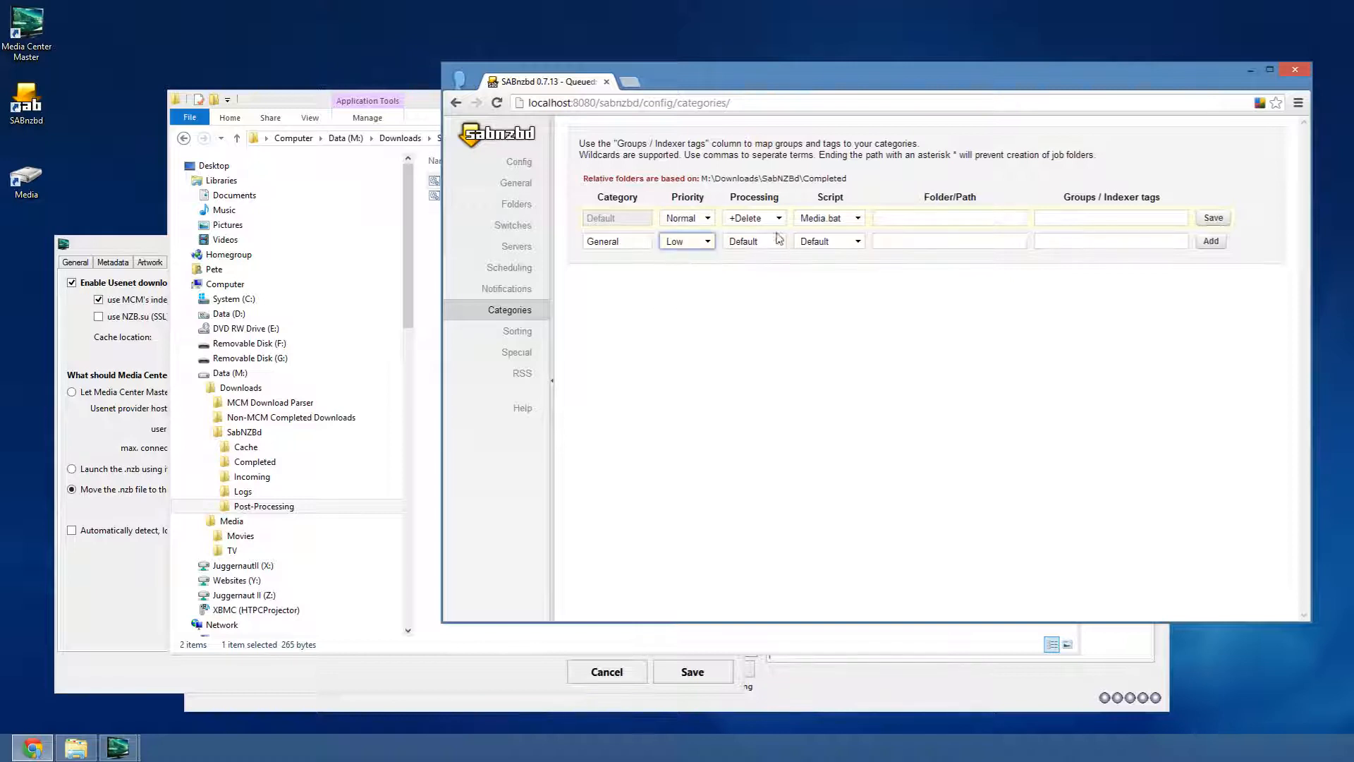
pyautogui.click(778, 241)
pyautogui.click(749, 301)
pyautogui.click(847, 241)
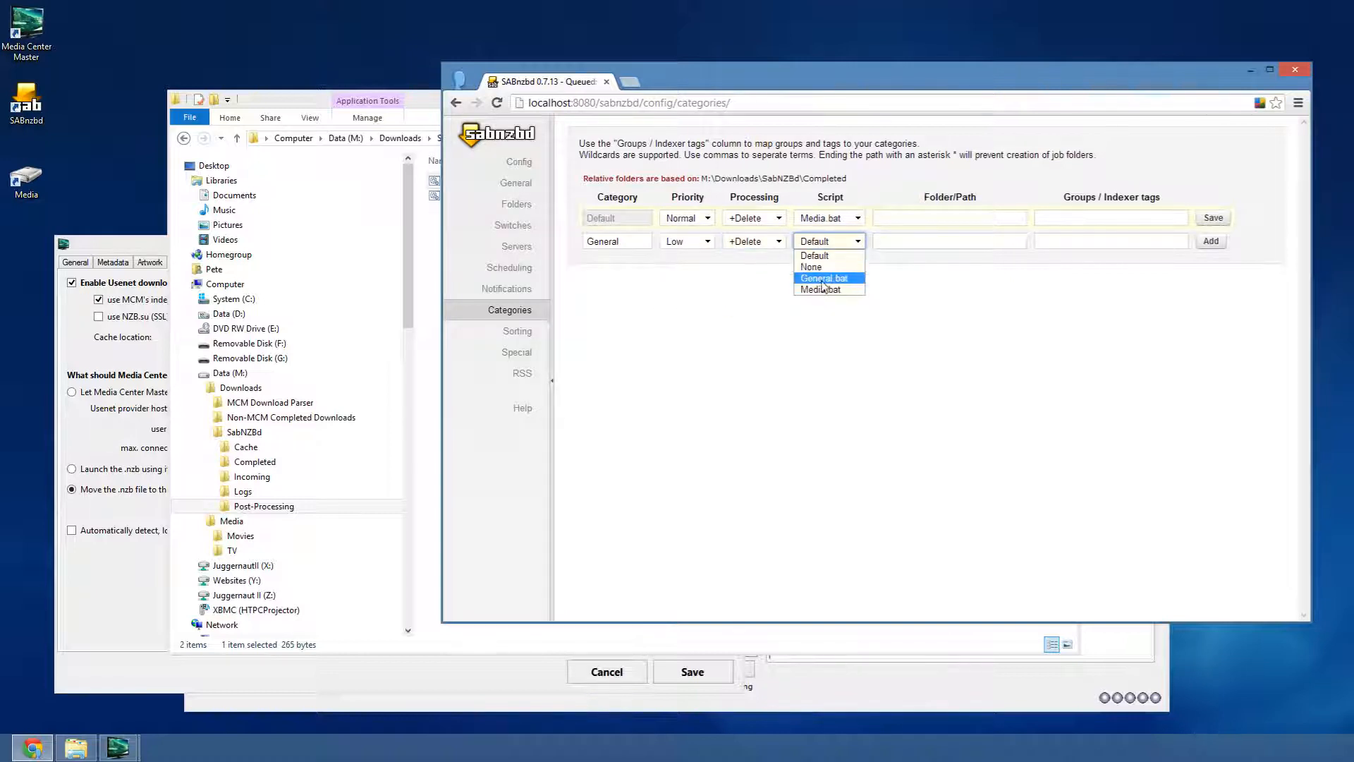
pyautogui.click(819, 267)
pyautogui.click(1212, 242)
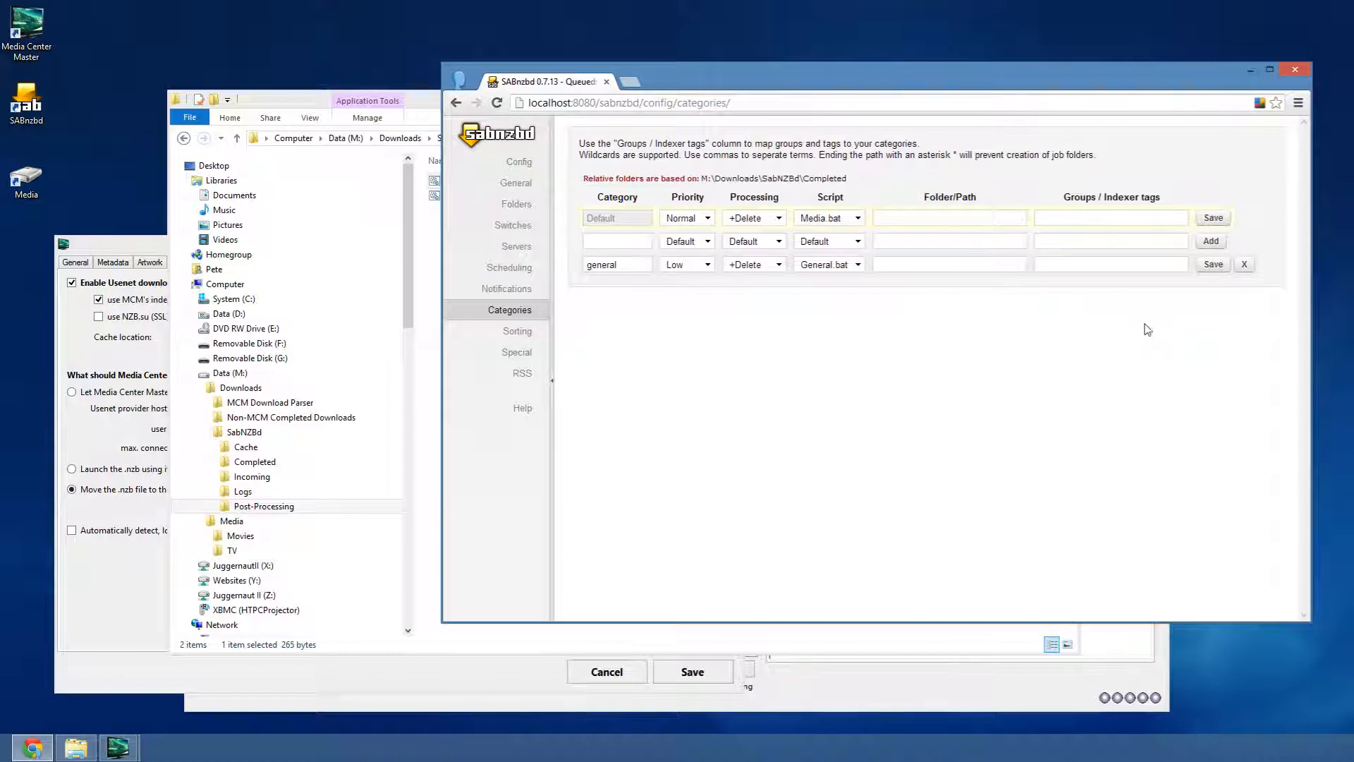
pyautogui.click(479, 131)
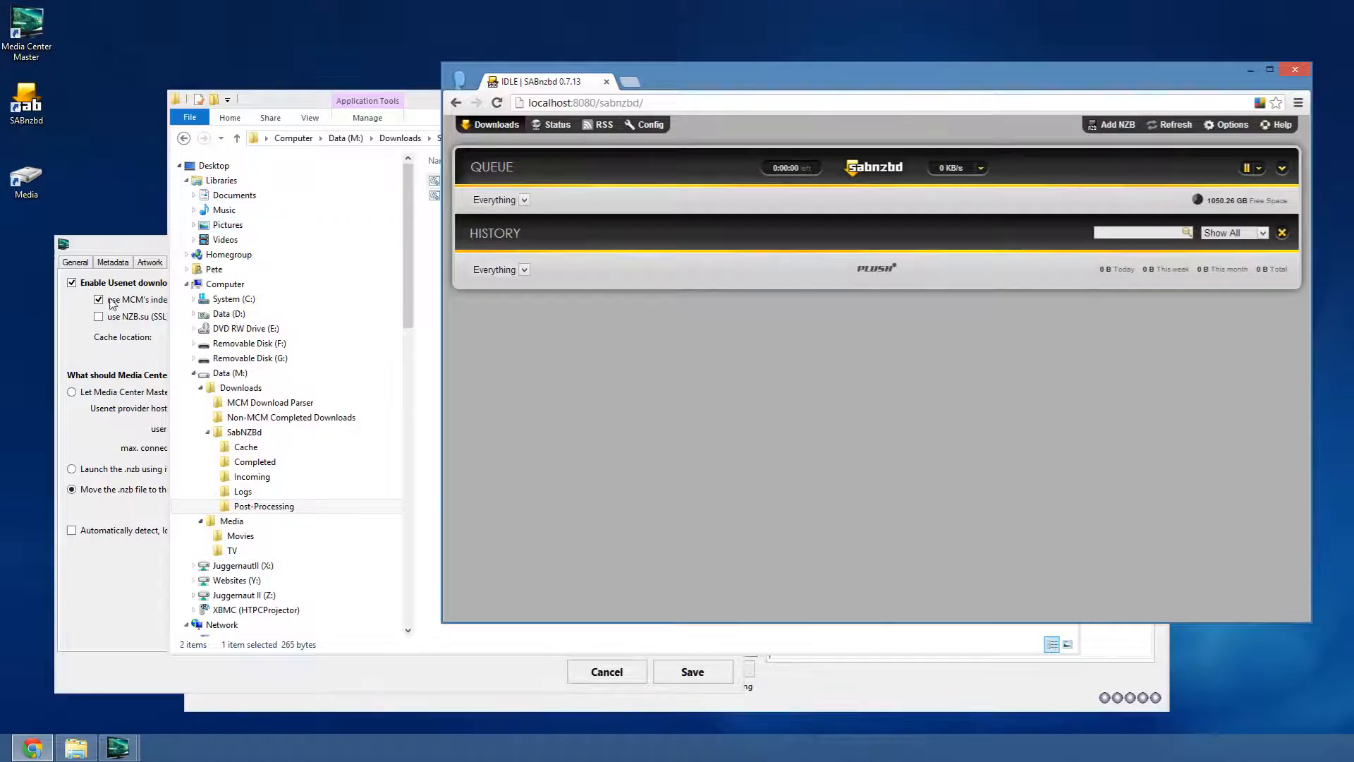
# - Minimize the Post-Processing folder window and move the Preferences dialog up and right
pyautogui.click(113, 247)
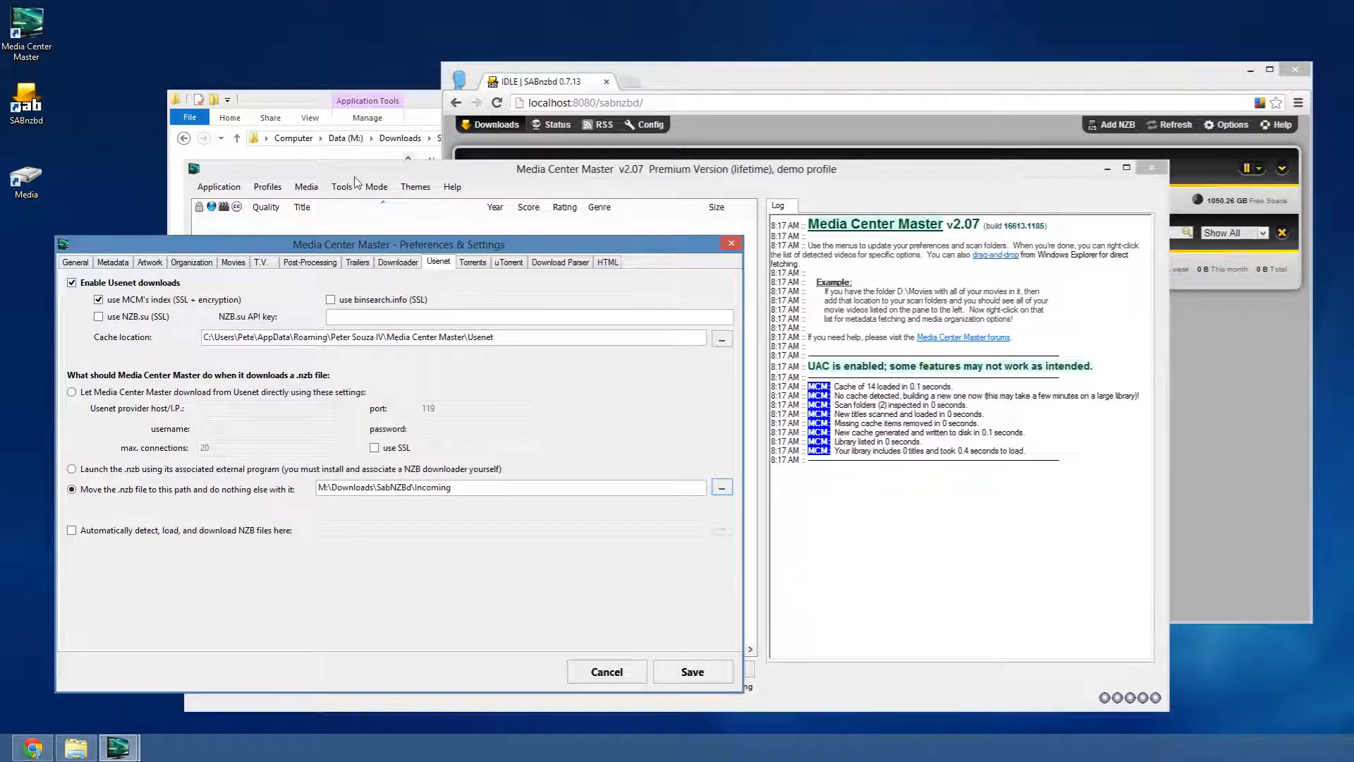
pyautogui.click(420, 104)
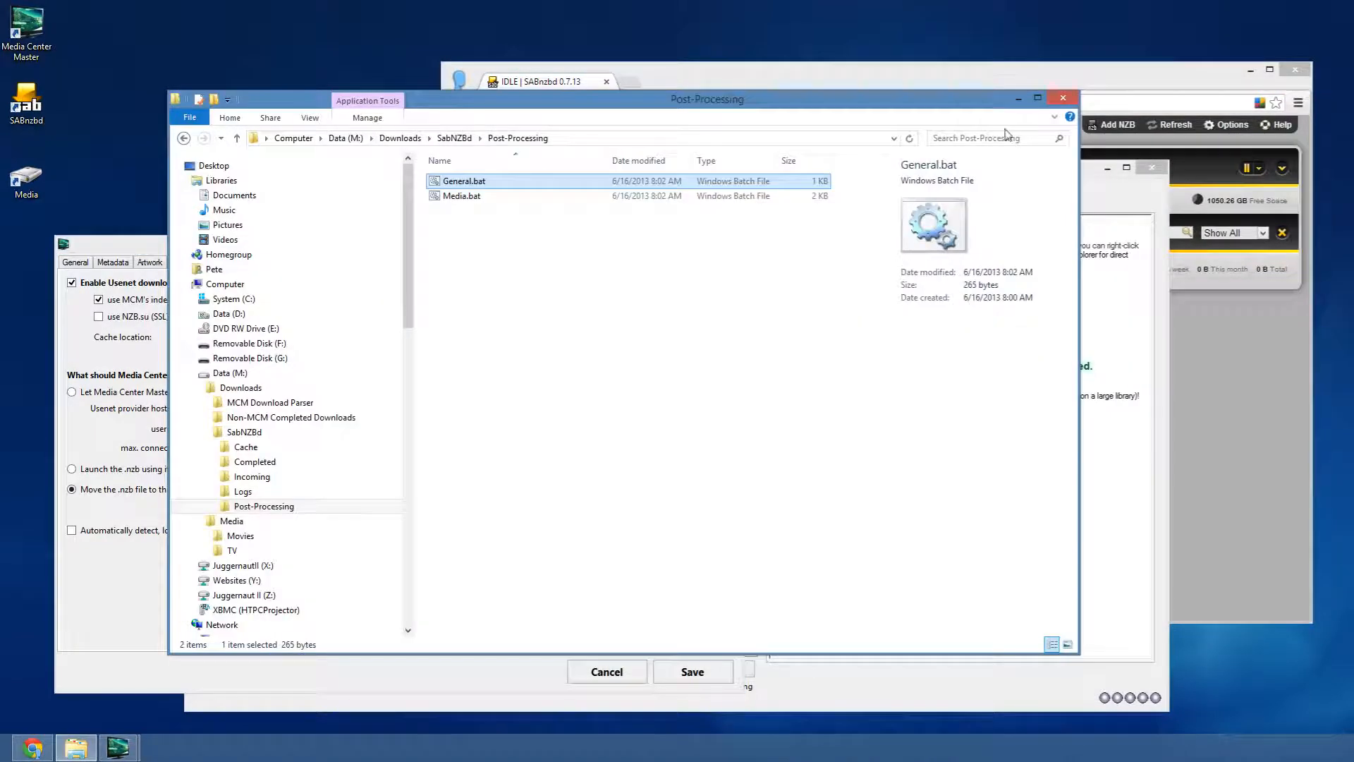
pyautogui.click(1018, 99)
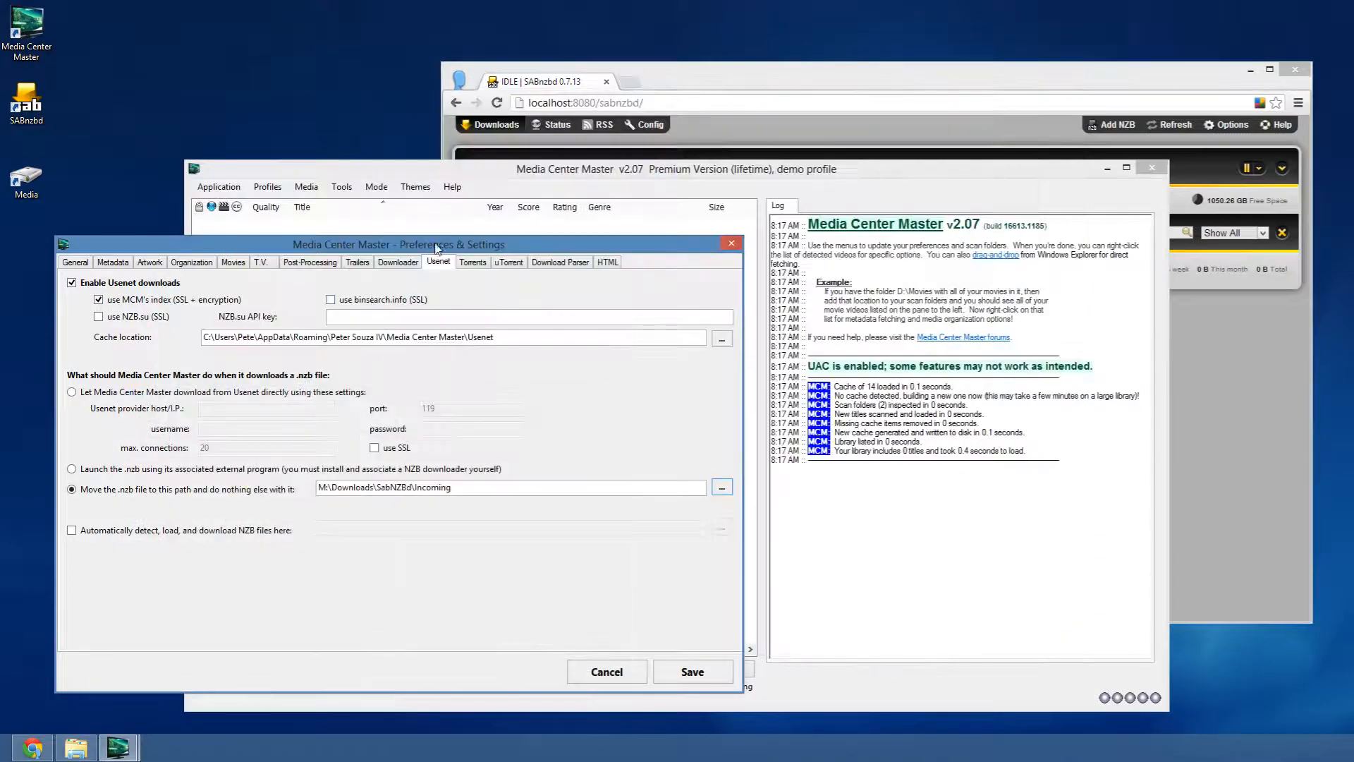
pyautogui.moveTo(439, 240); pyautogui.dragTo(481, 138)
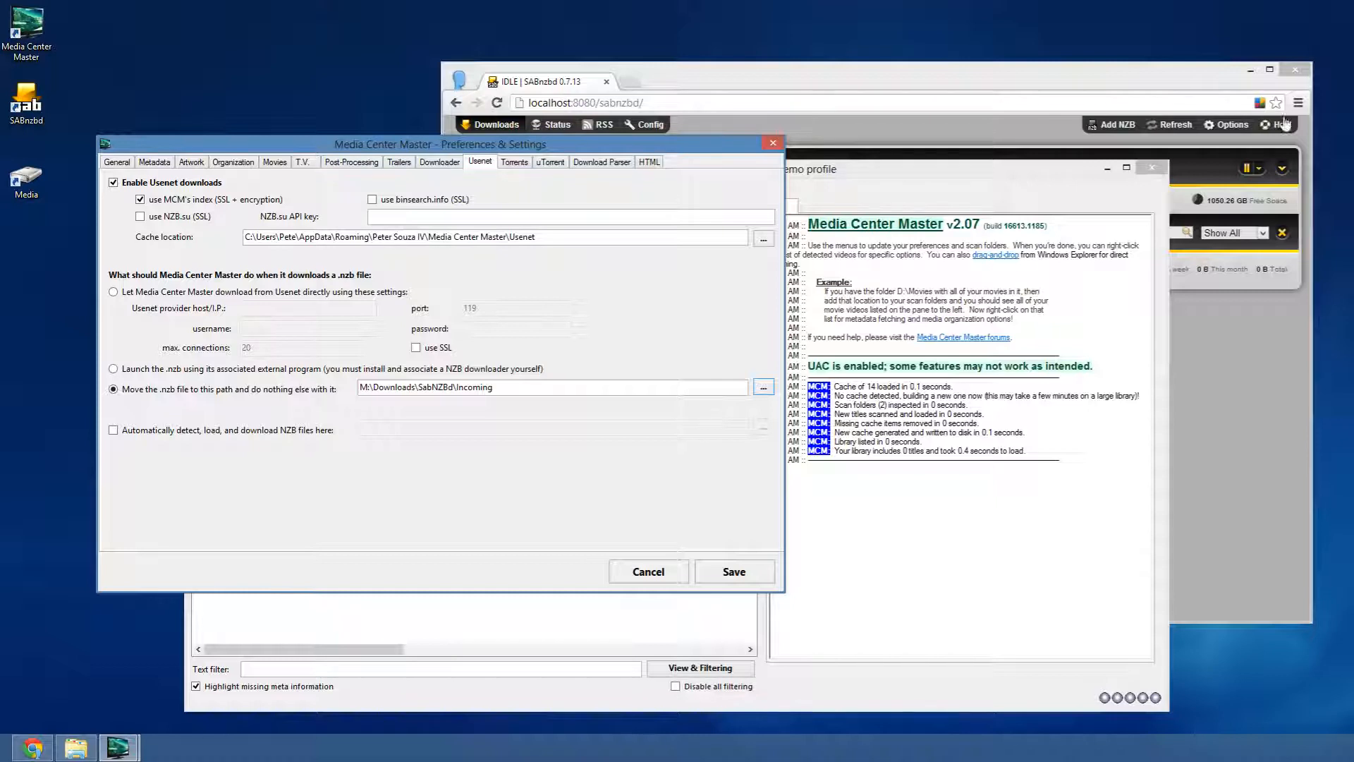
# - Show the Download Parser settings watching M:\Downloads\MCM Download Parser, then bring SABnzbd forward
pyautogui.click(440, 162)
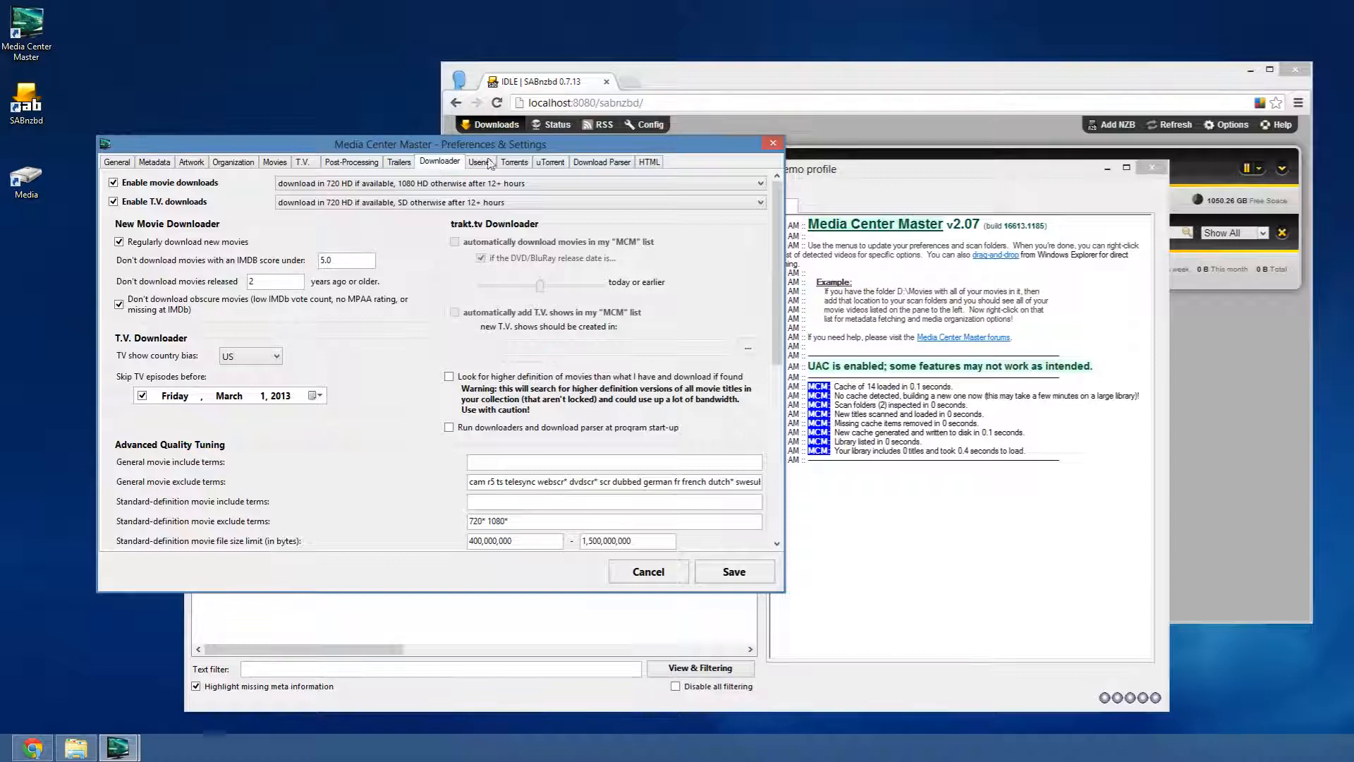
pyautogui.click(590, 162)
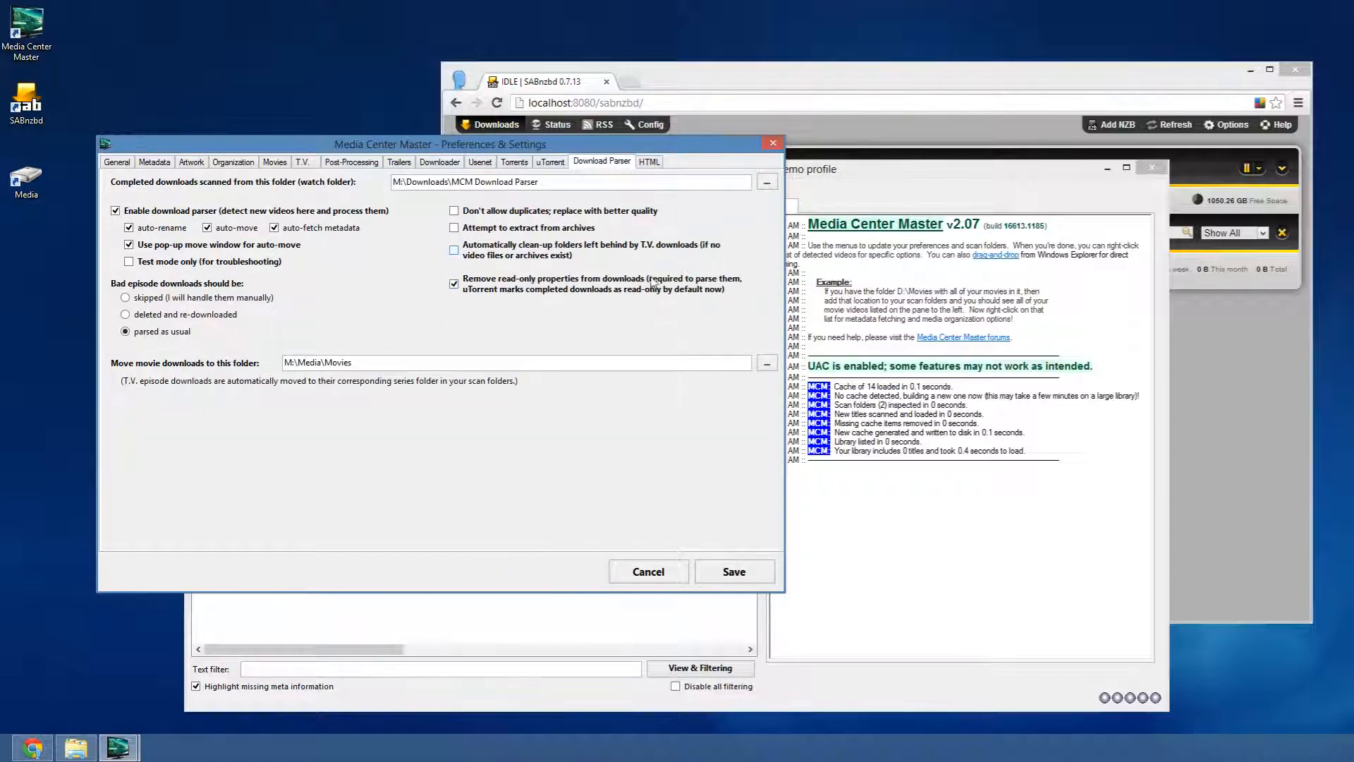
pyautogui.moveTo(371, 365); pyautogui.dragTo(282, 363)
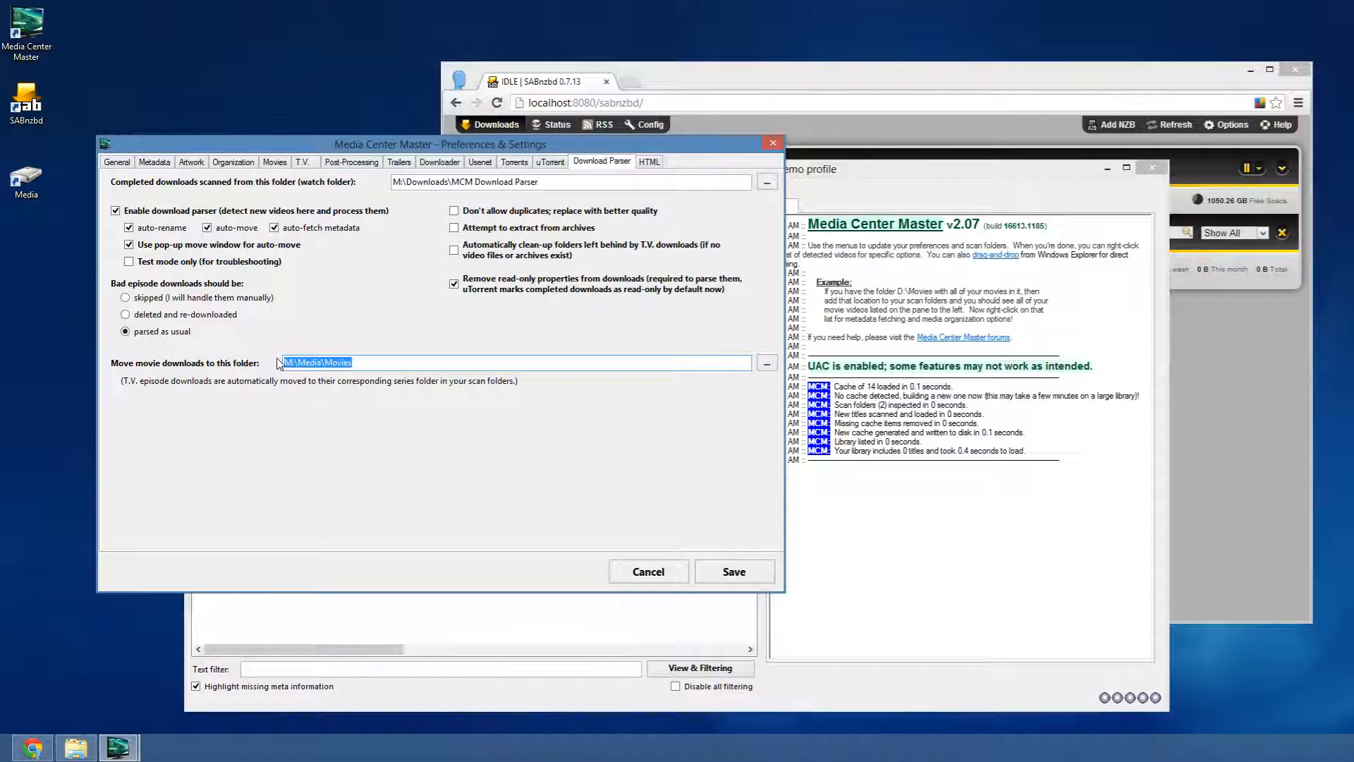
pyautogui.click(369, 365)
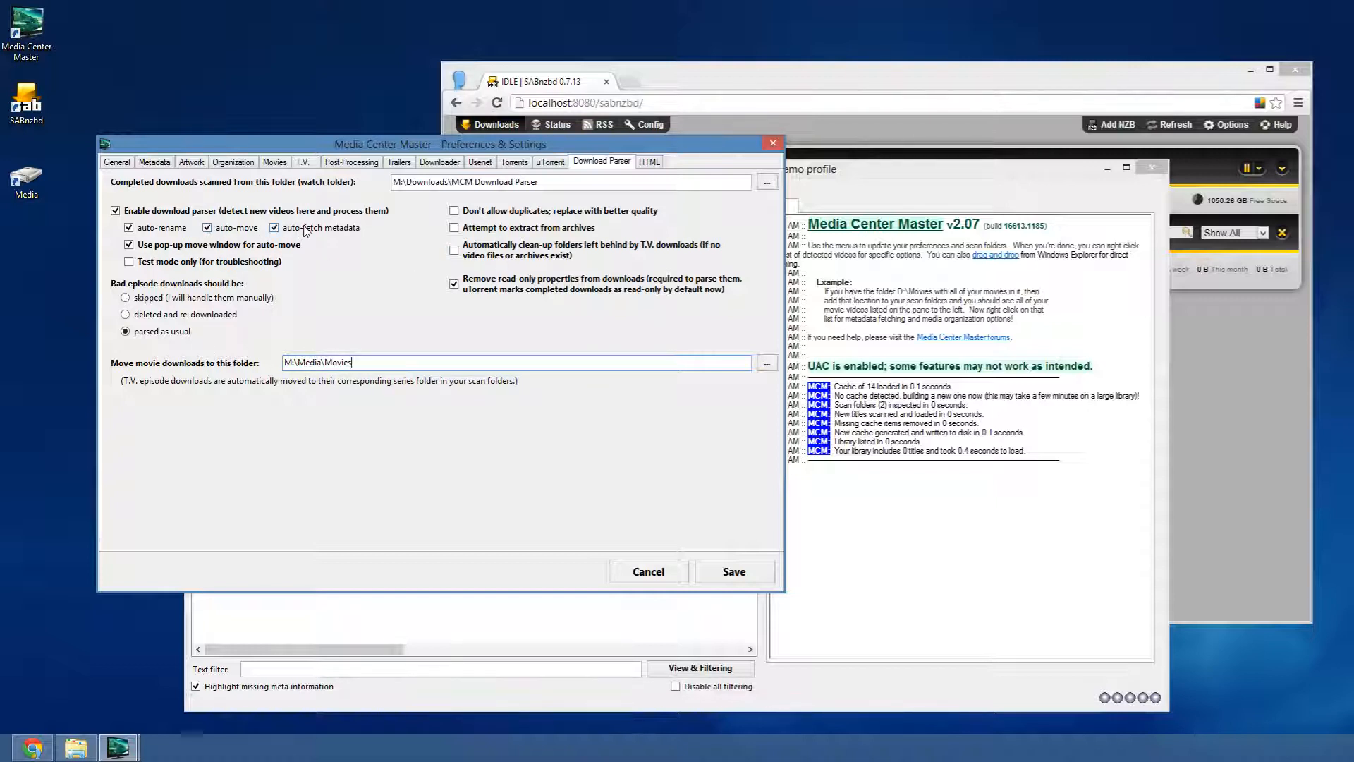
pyautogui.moveTo(730, 71); pyautogui.dragTo(754, 34)
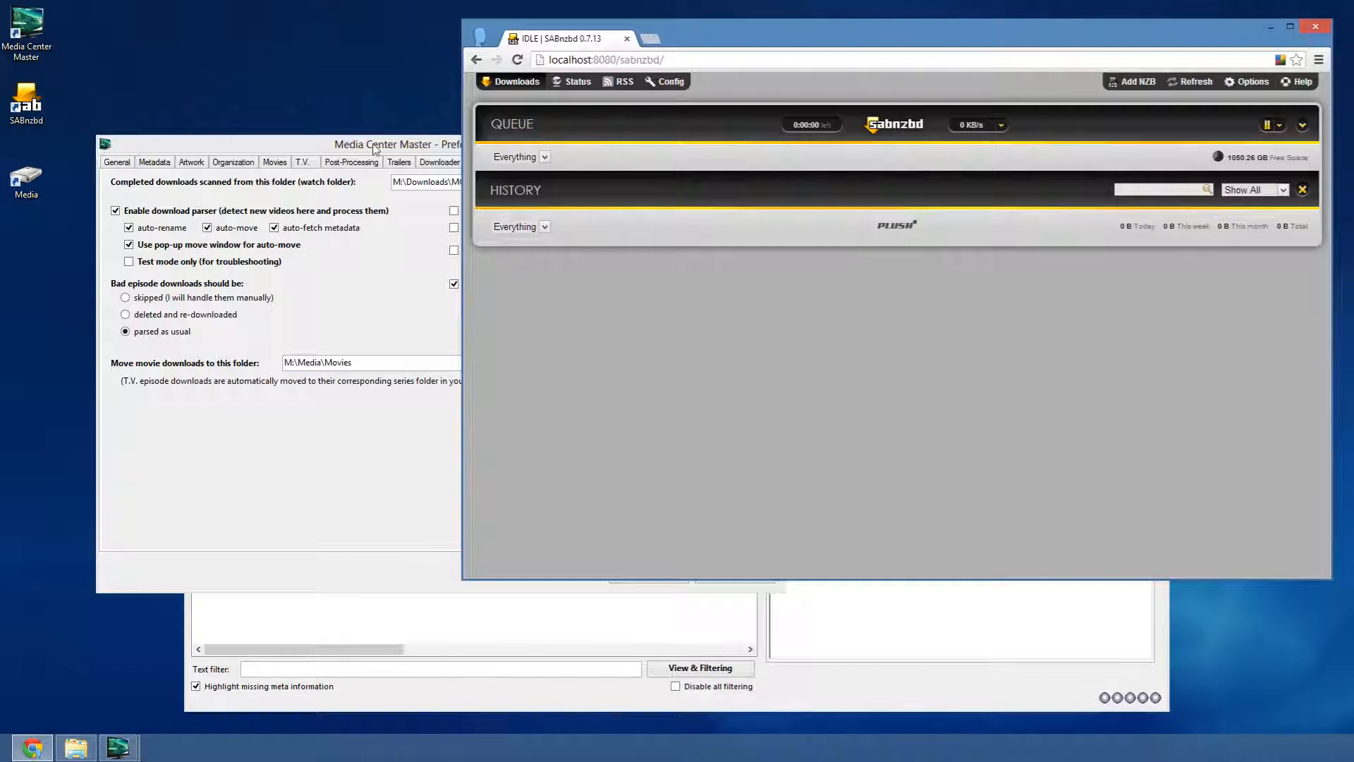
# - Enable 'Attempt to extract from archives' and 'Automatically clean-up folders', then save the parser settings
pyautogui.moveTo(301, 149); pyautogui.dragTo(293, 105)
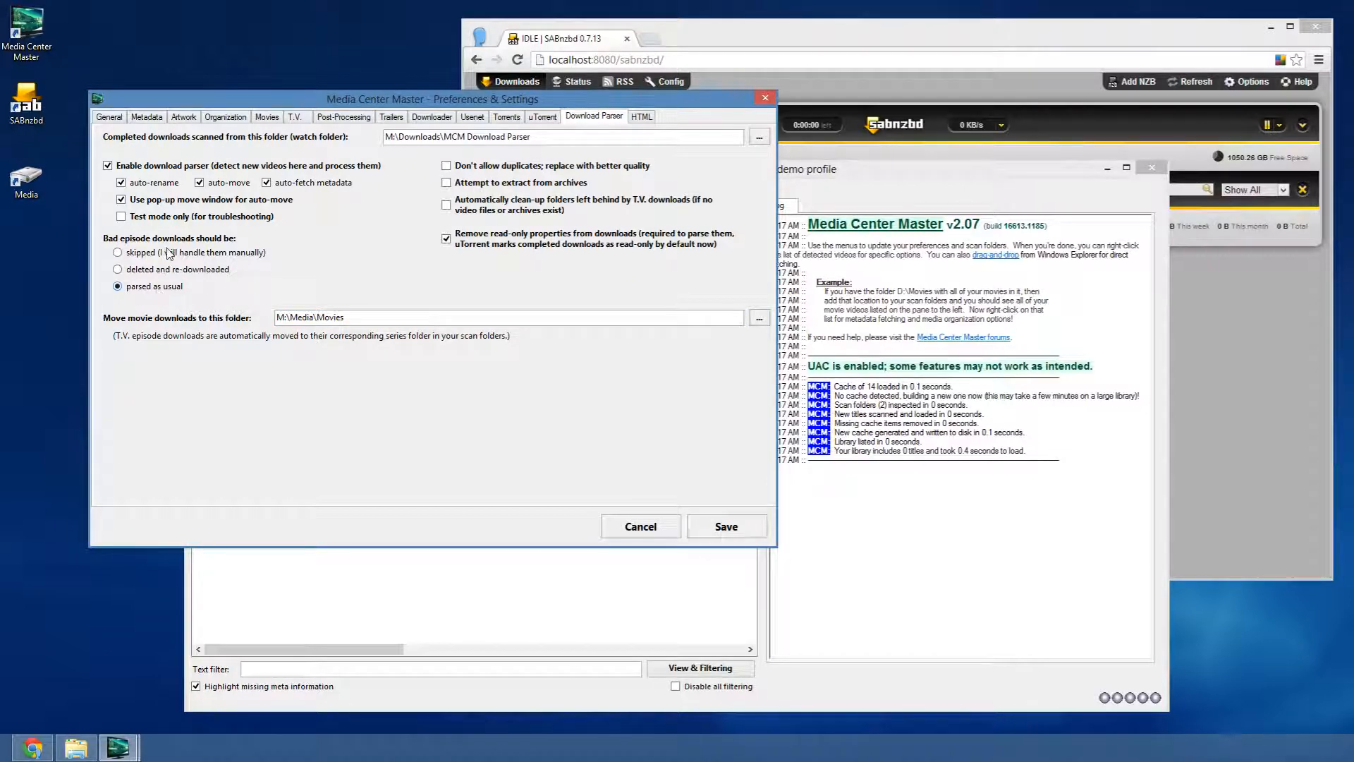
pyautogui.click(146, 270)
pyautogui.click(155, 287)
pyautogui.click(526, 187)
pyautogui.moveTo(779, 40); pyautogui.dragTo(783, 40)
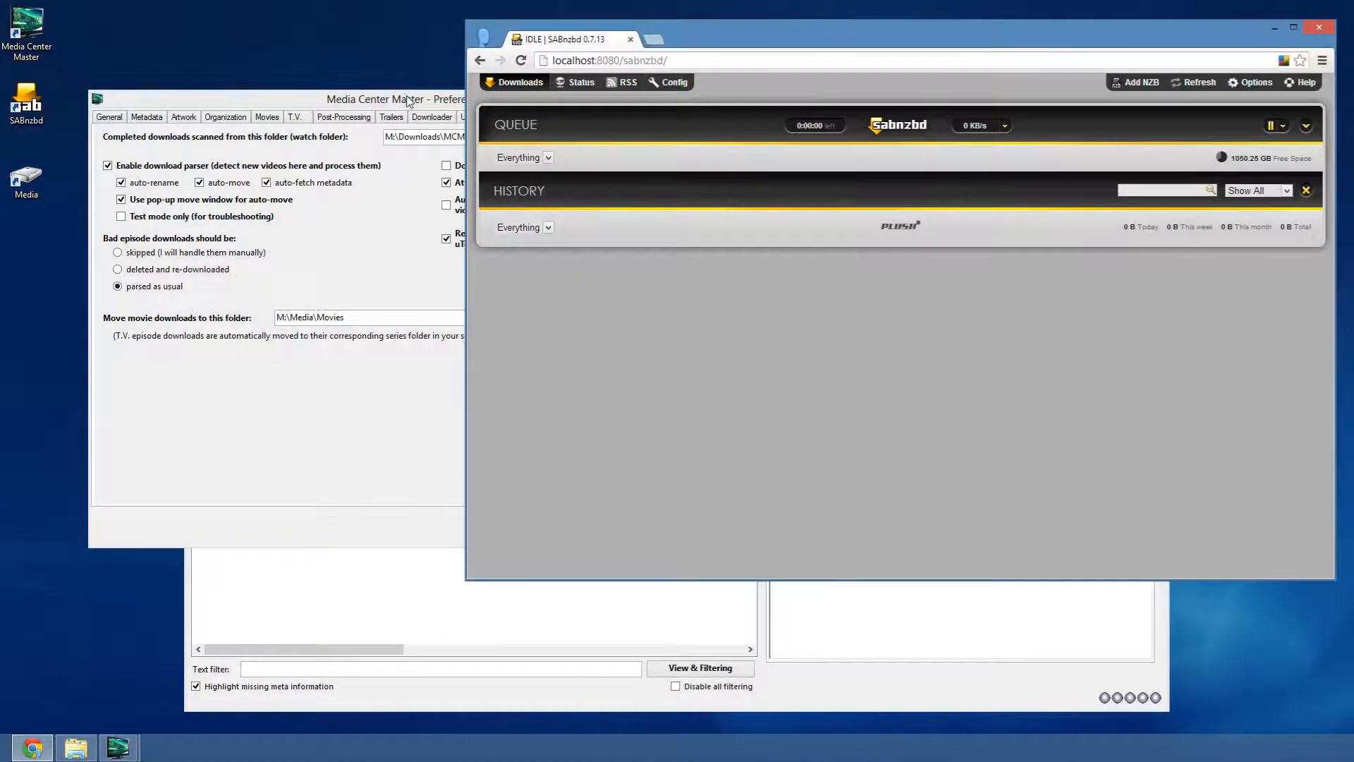
pyautogui.click(408, 99)
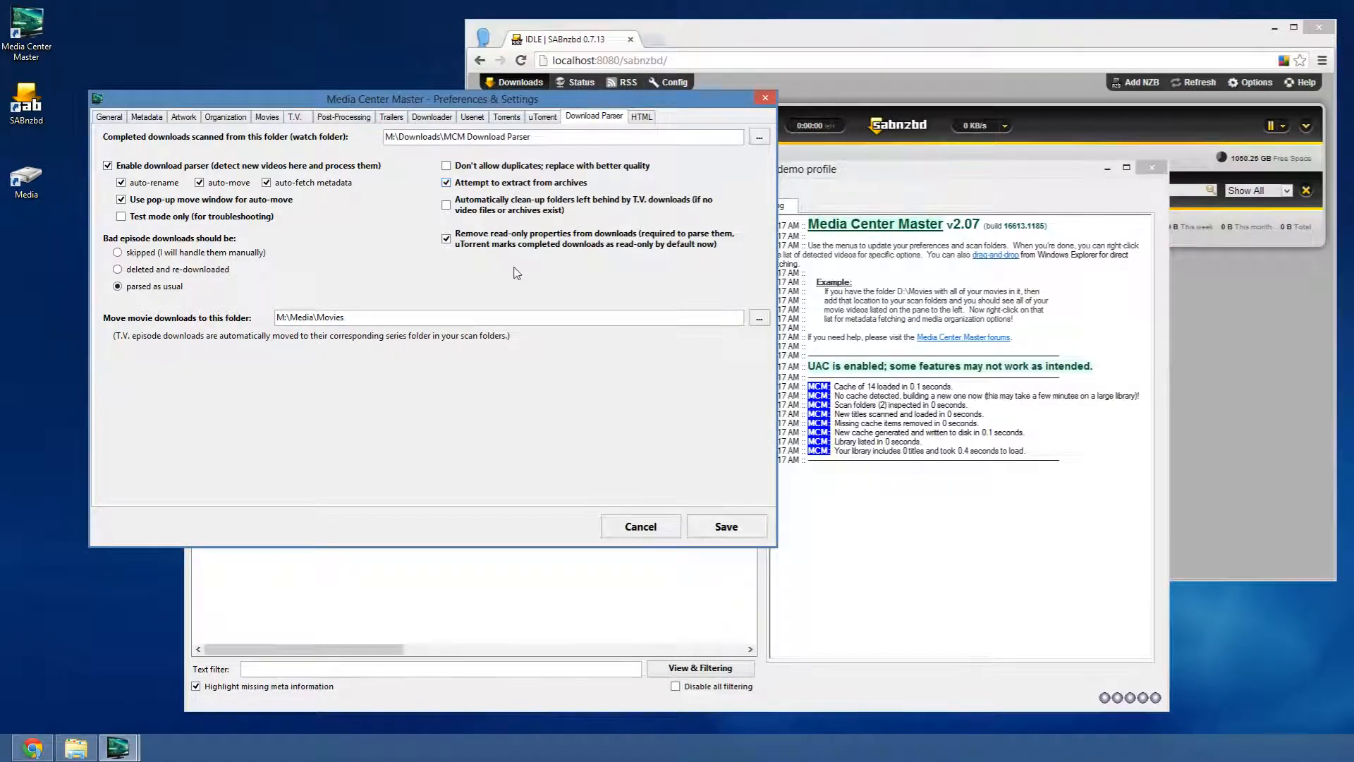
pyautogui.click(498, 206)
pyautogui.click(446, 316)
pyautogui.click(726, 525)
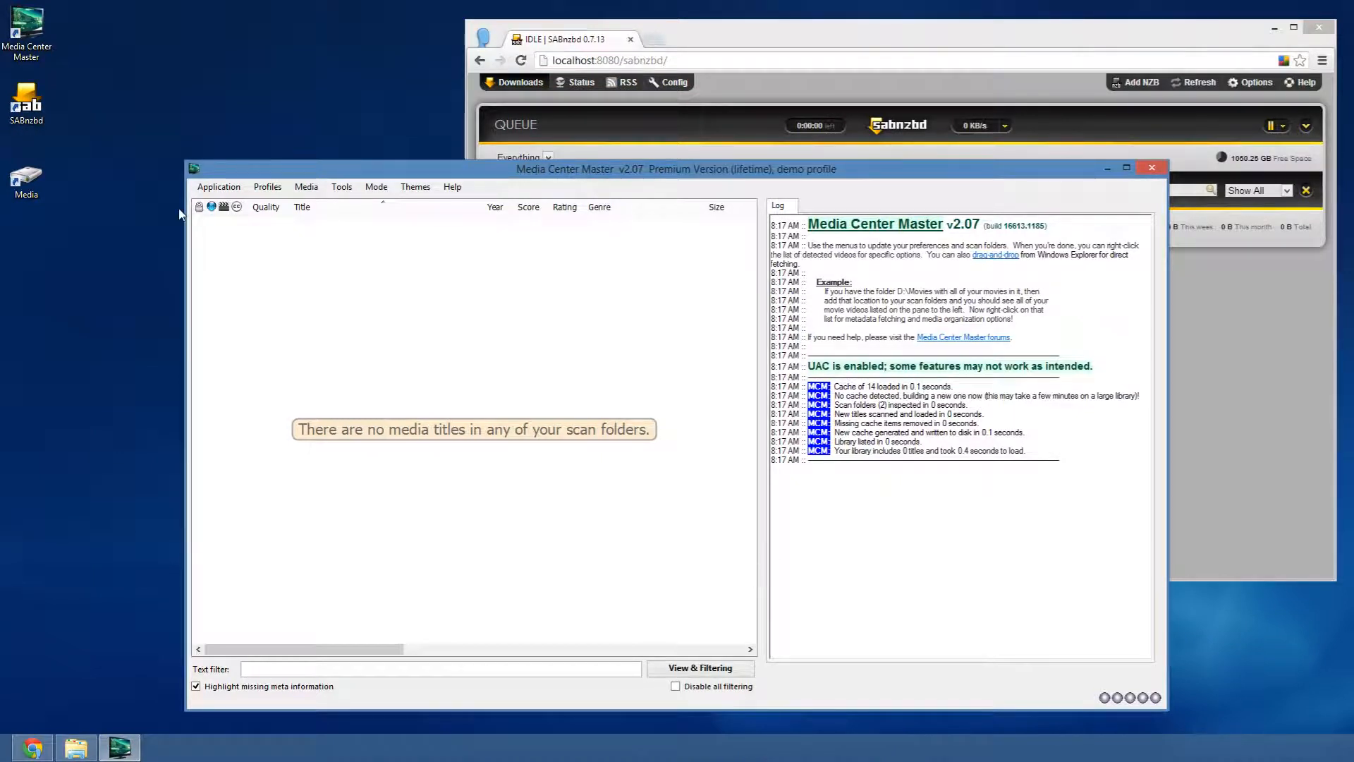
# - Start adding a T.V. series with M:\Media\TV as its folder, confirming the folder is empty
pyautogui.click(350, 188)
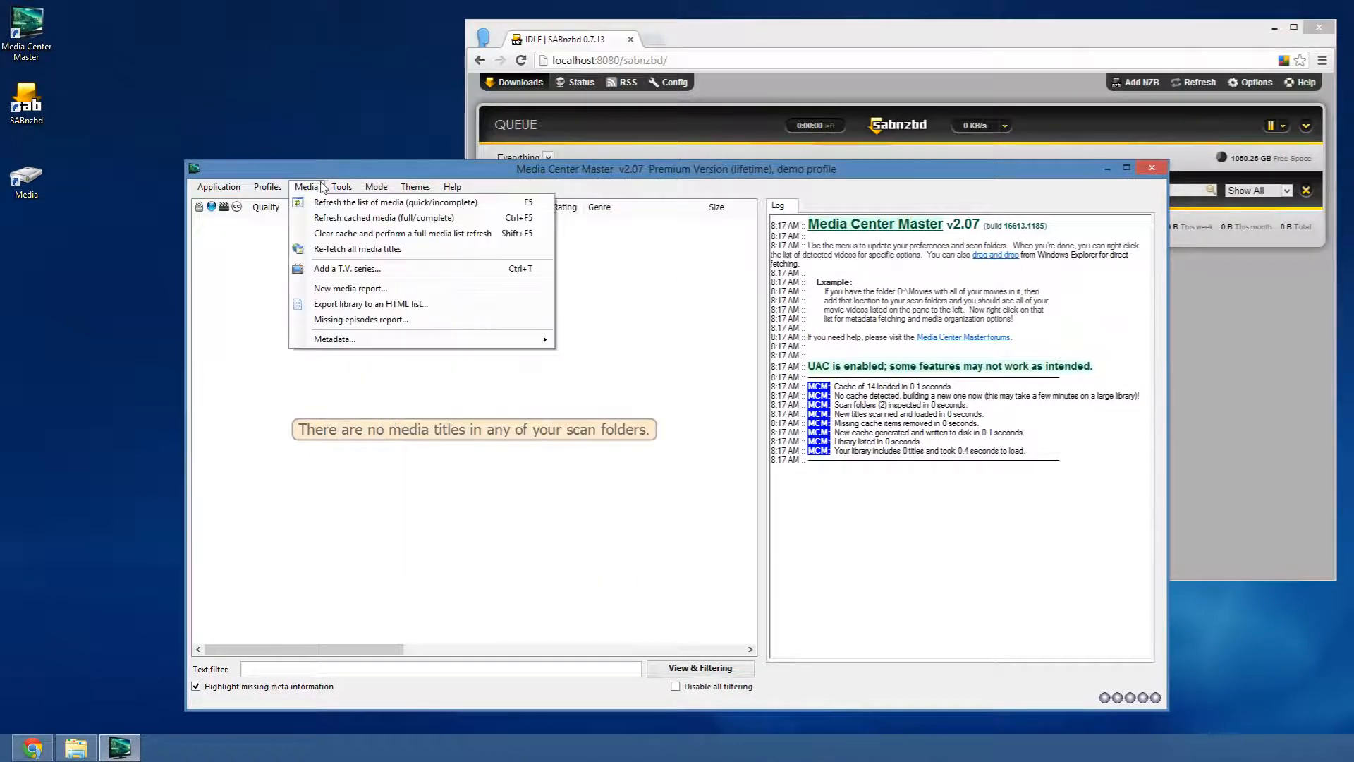
pyautogui.moveTo(307, 192)
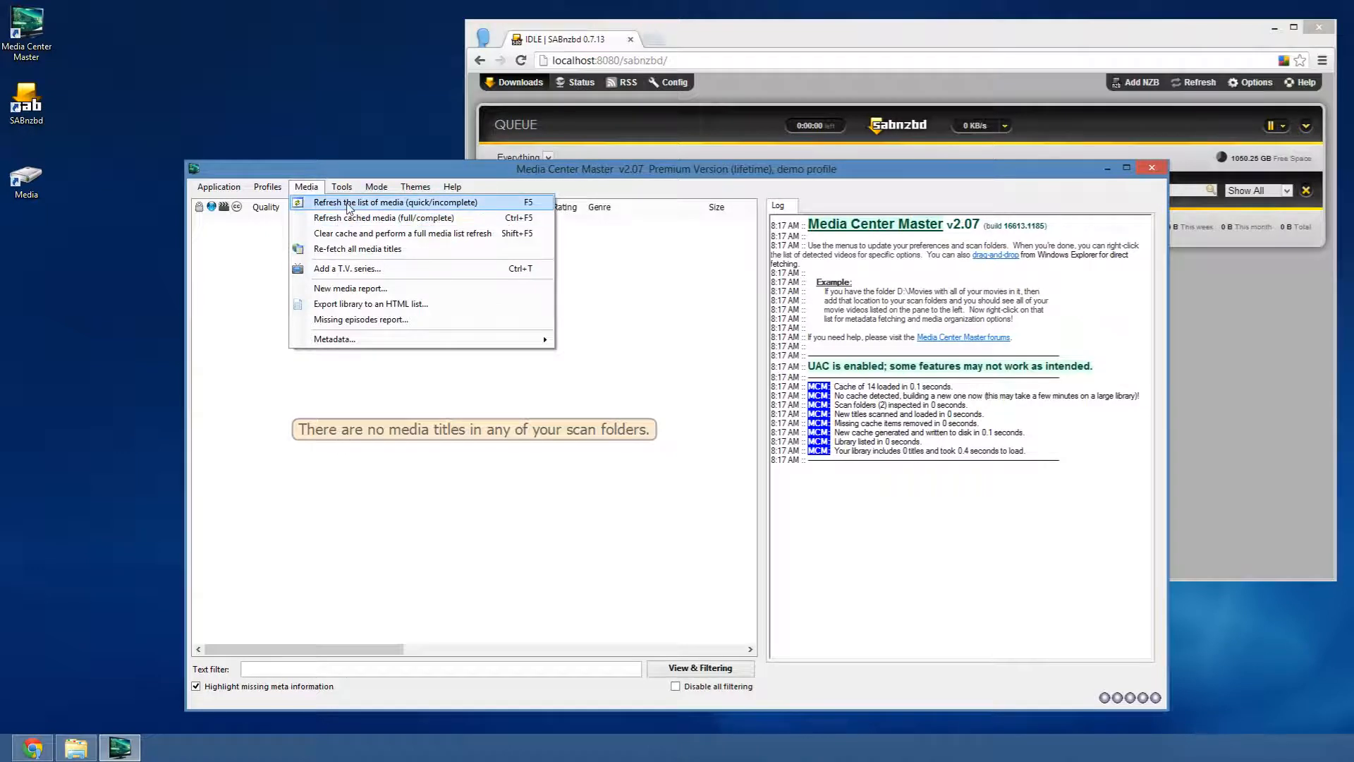
pyautogui.click(353, 271)
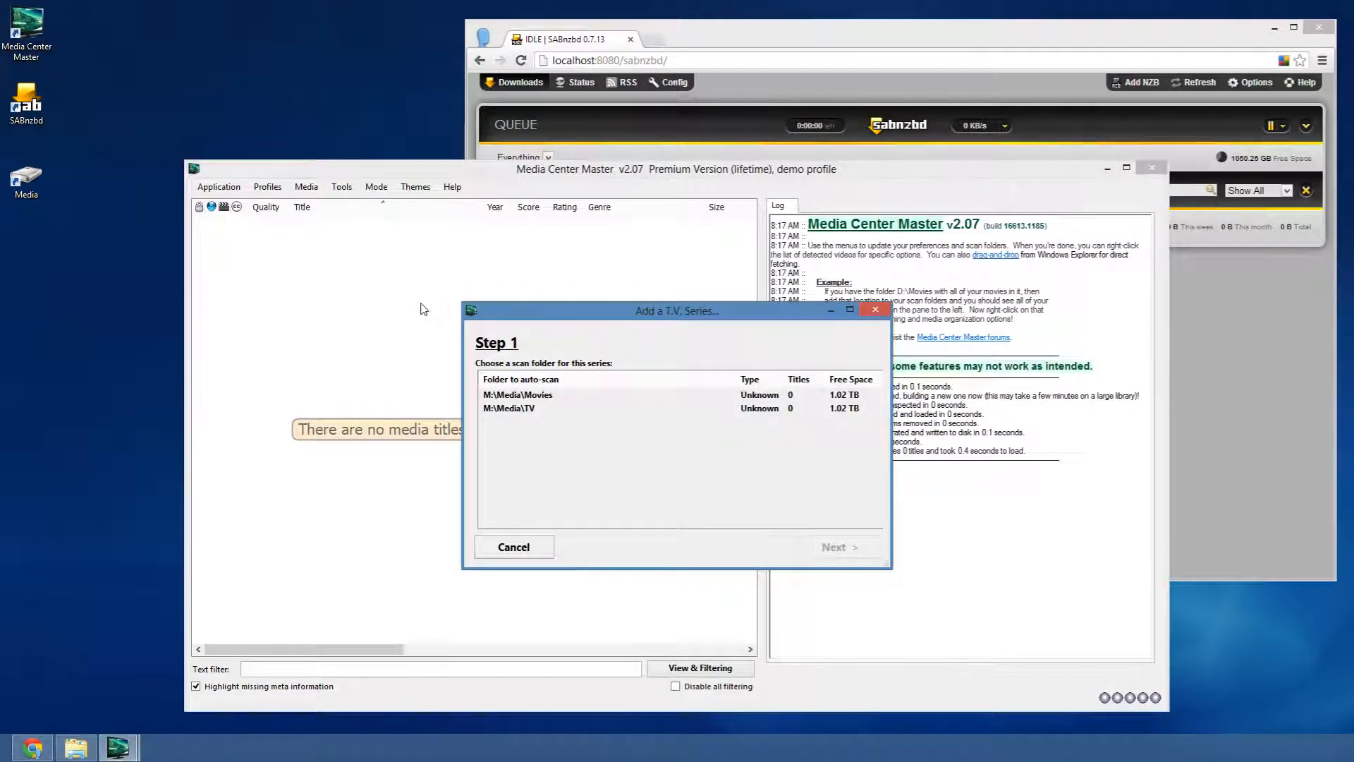
pyautogui.click(519, 413)
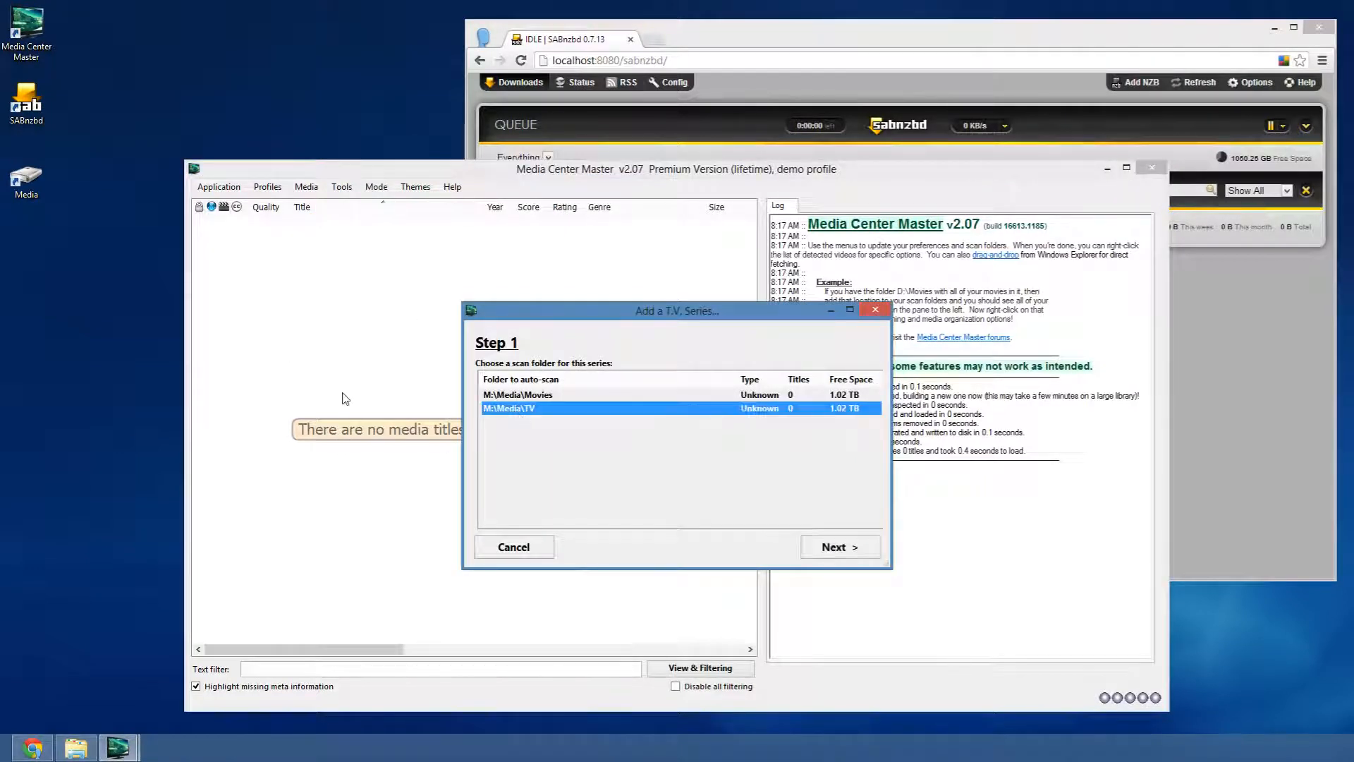
pyautogui.doubleClick(32, 186)
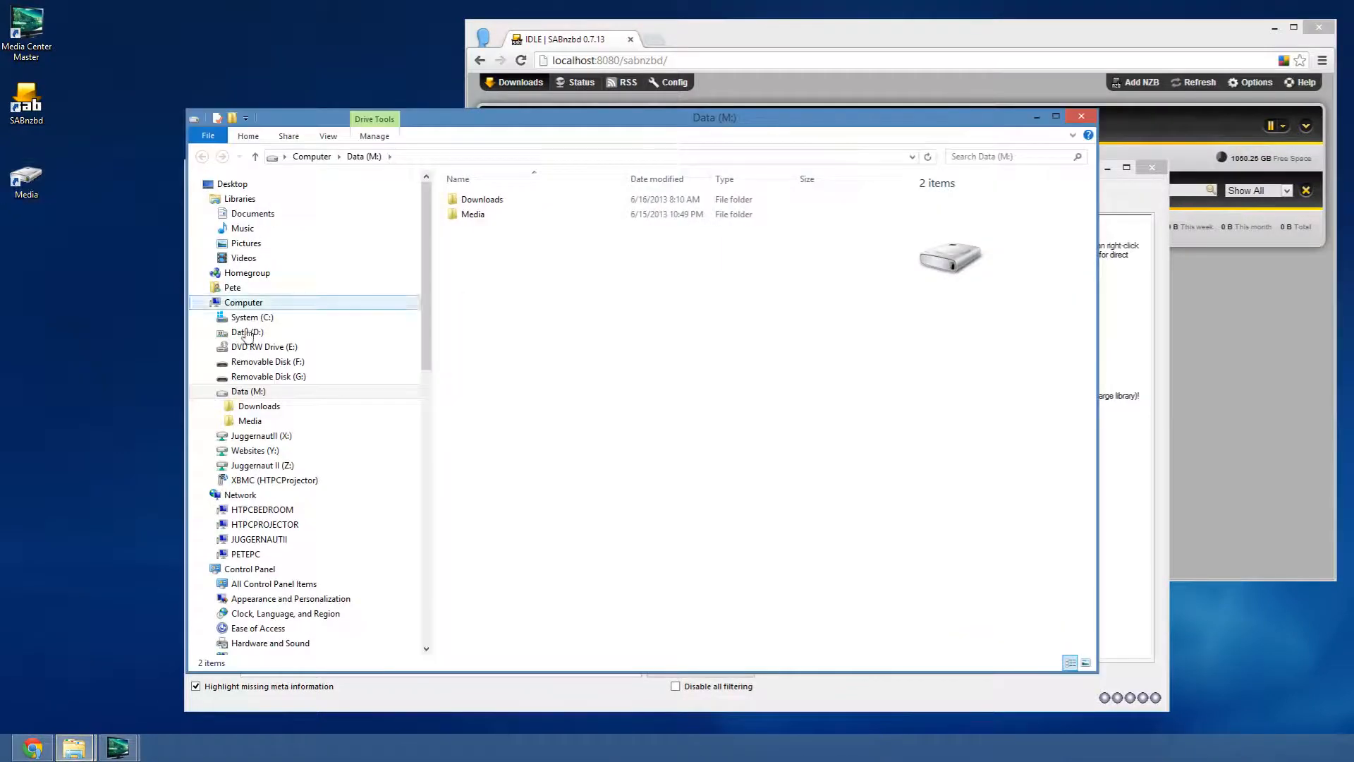
pyautogui.click(220, 421)
pyautogui.click(252, 451)
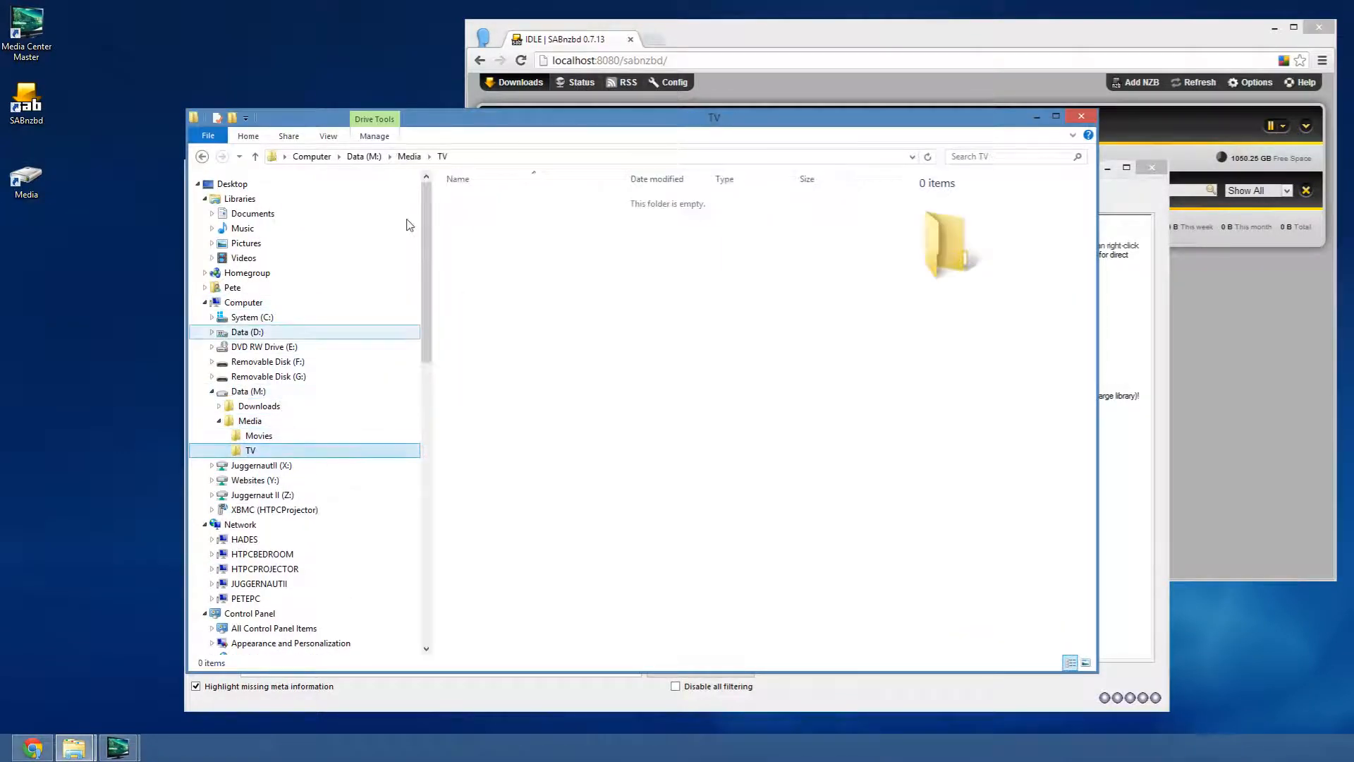
pyautogui.moveTo(511, 125); pyautogui.dragTo(689, 180)
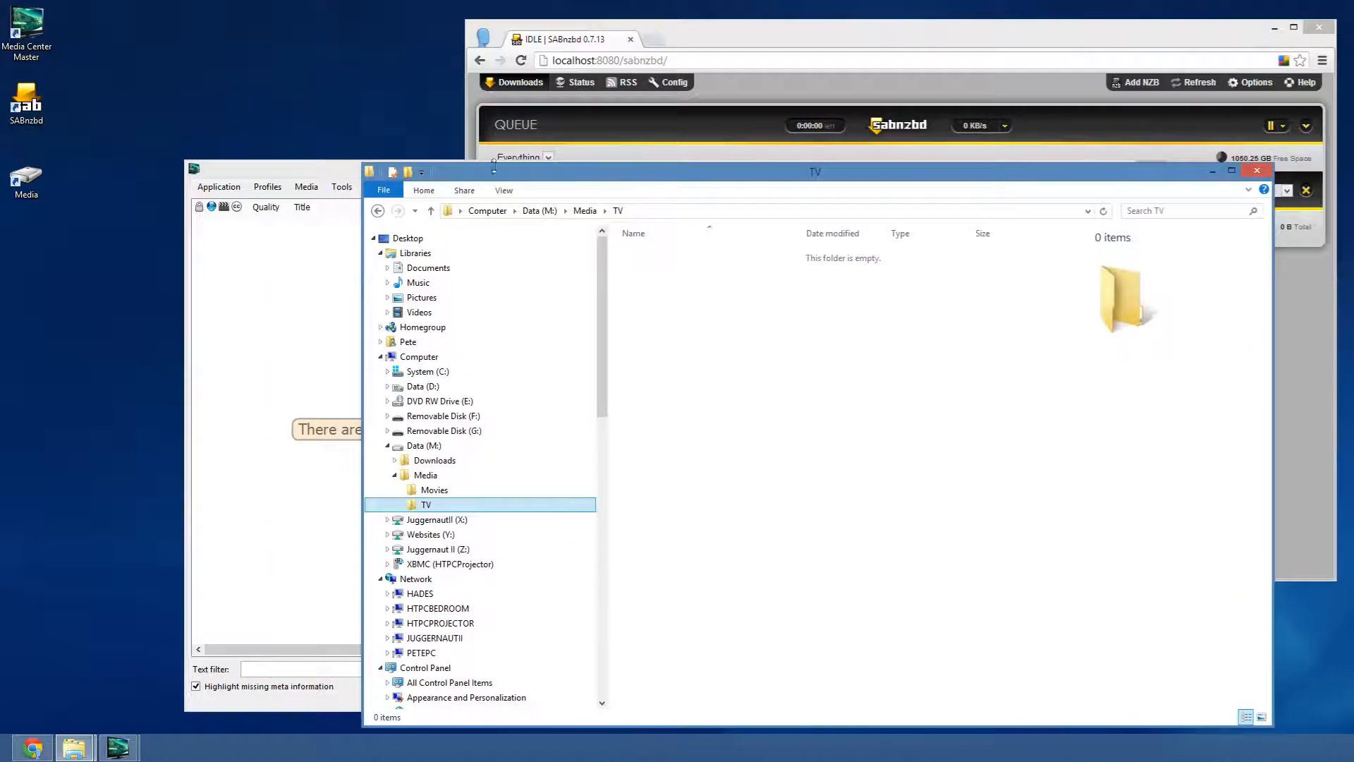
pyautogui.click(1213, 171)
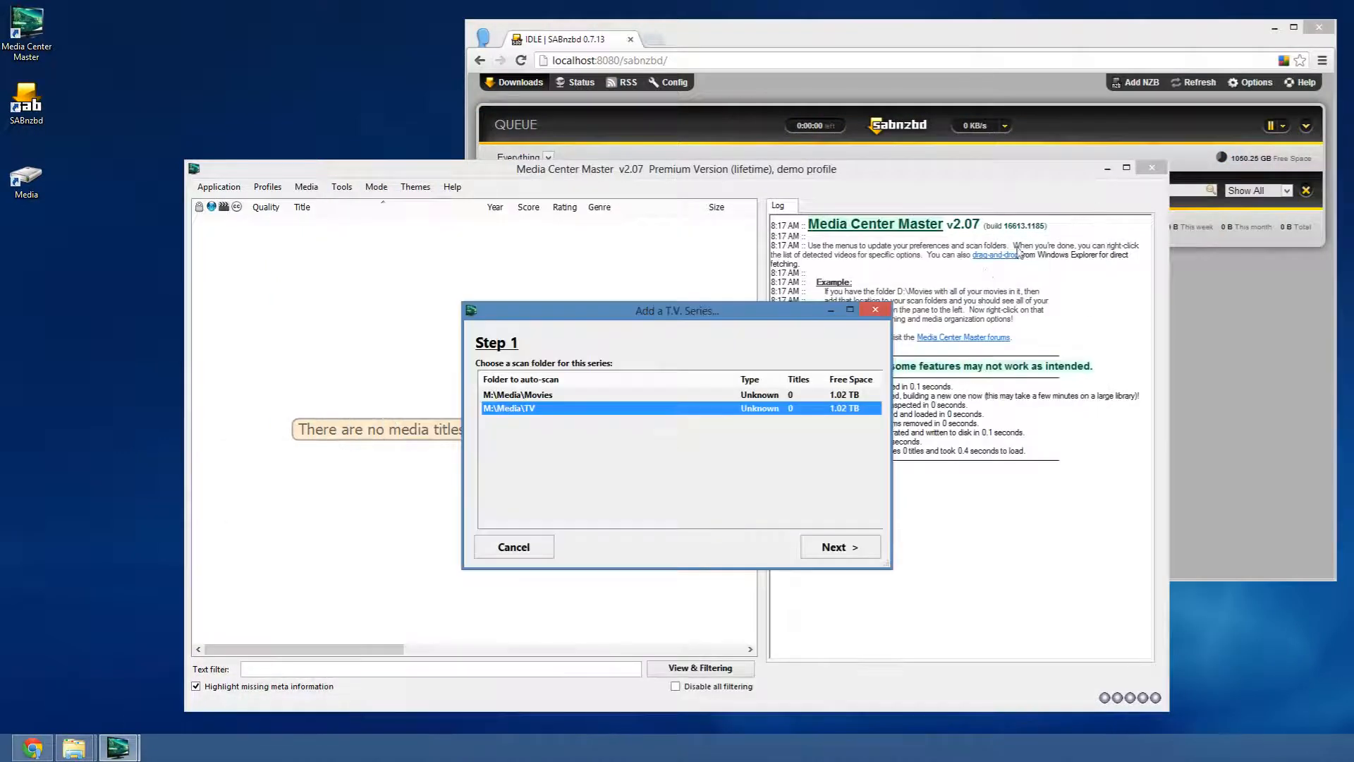
# - Search for 'Big Bang Theory' and advance to the Step 3 confirmation
pyautogui.click(835, 547)
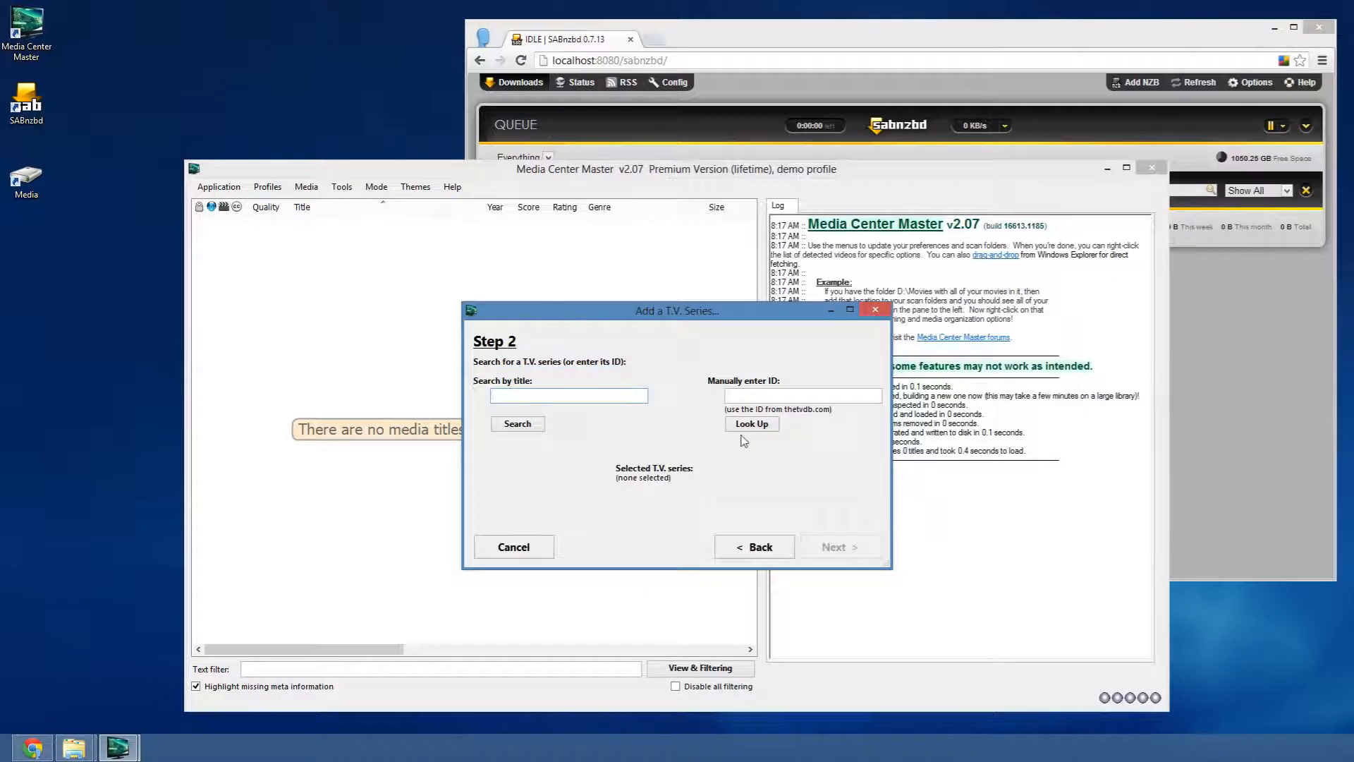
pyautogui.click(519, 424)
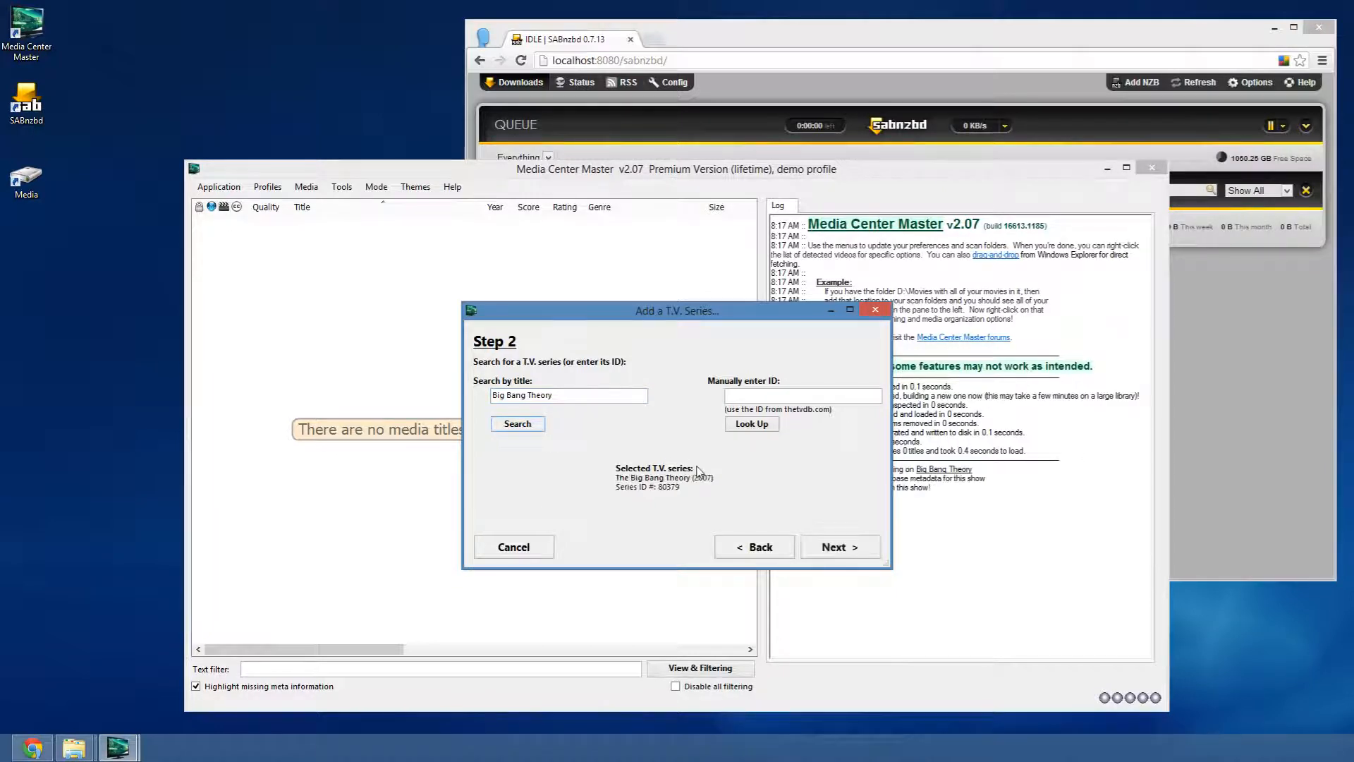
pyautogui.click(861, 556)
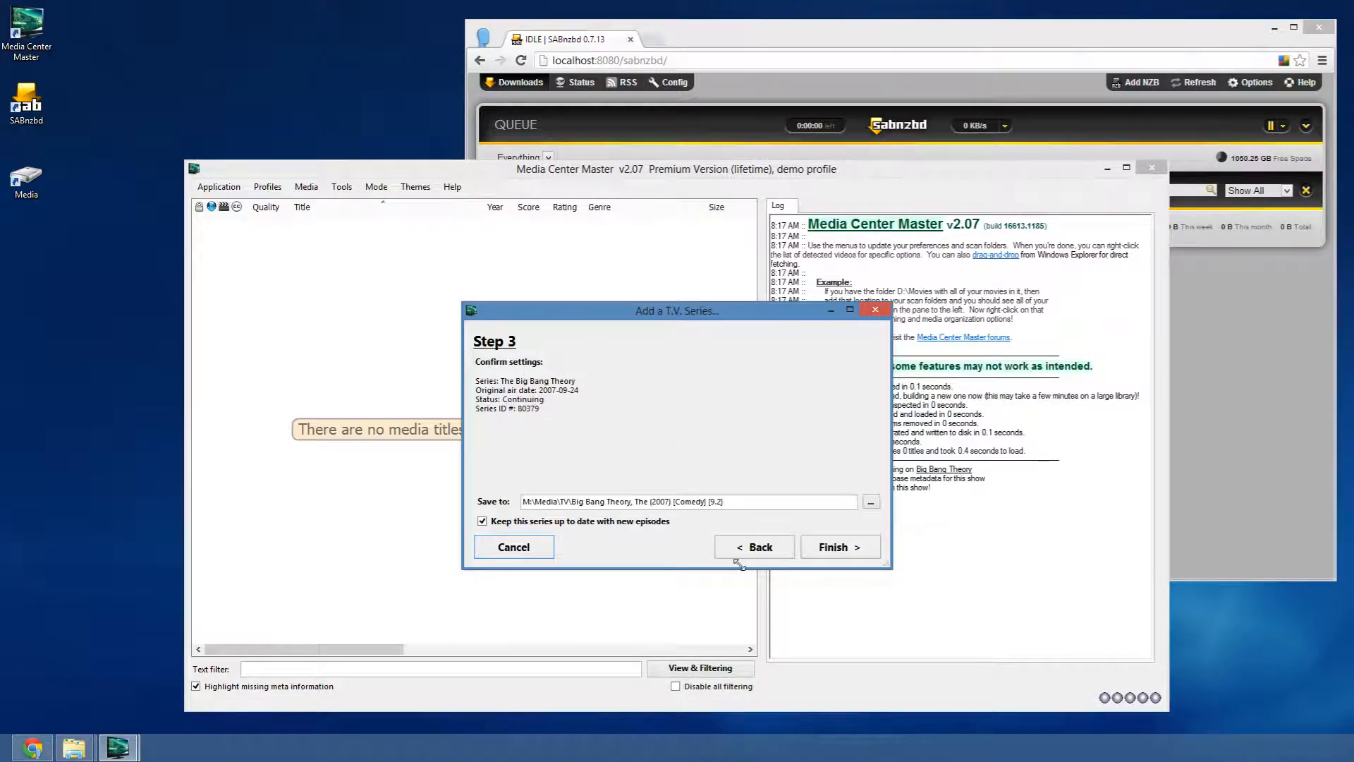
# - Finish adding The Big Bang Theory (2007, Comedy, 9.2) to the library
pyautogui.click(823, 548)
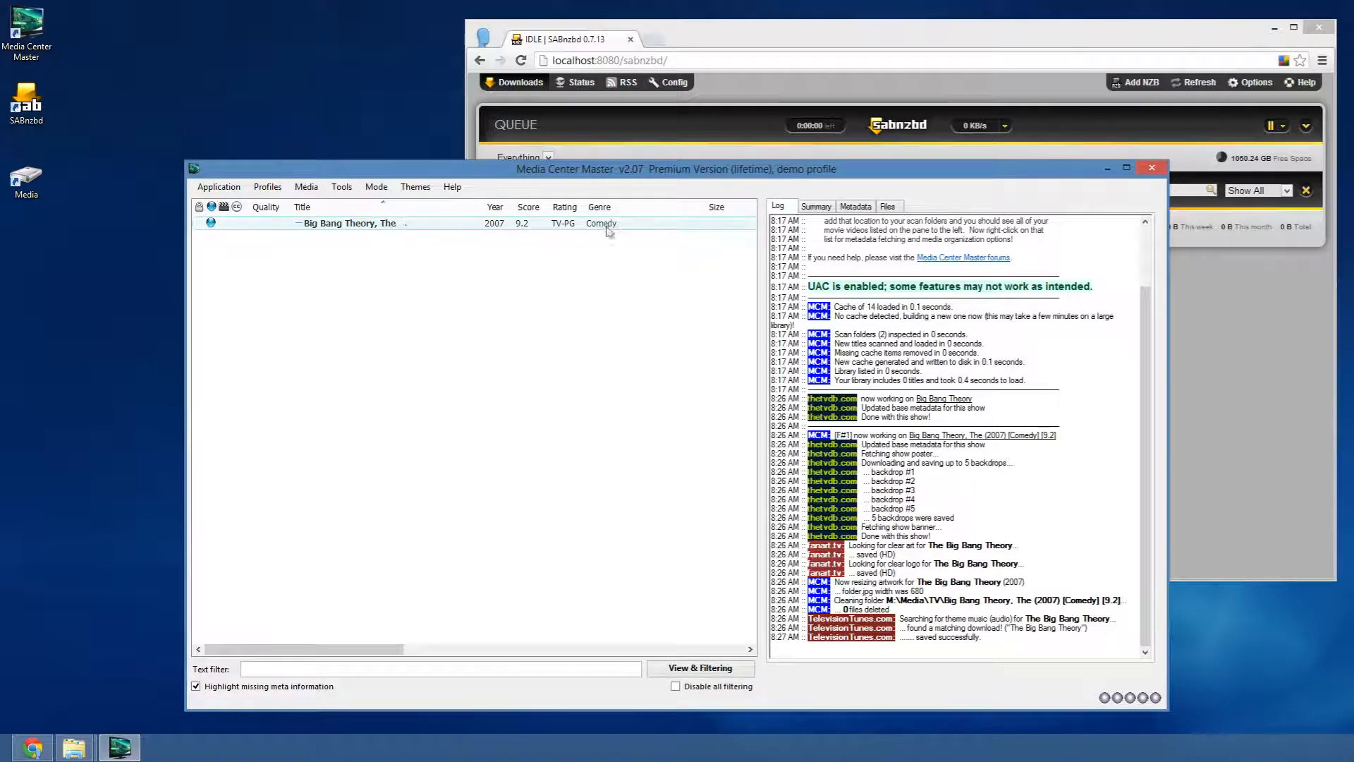
# - Show the series' metadata form, keeping download quality on Use General Settings
pyautogui.click(854, 206)
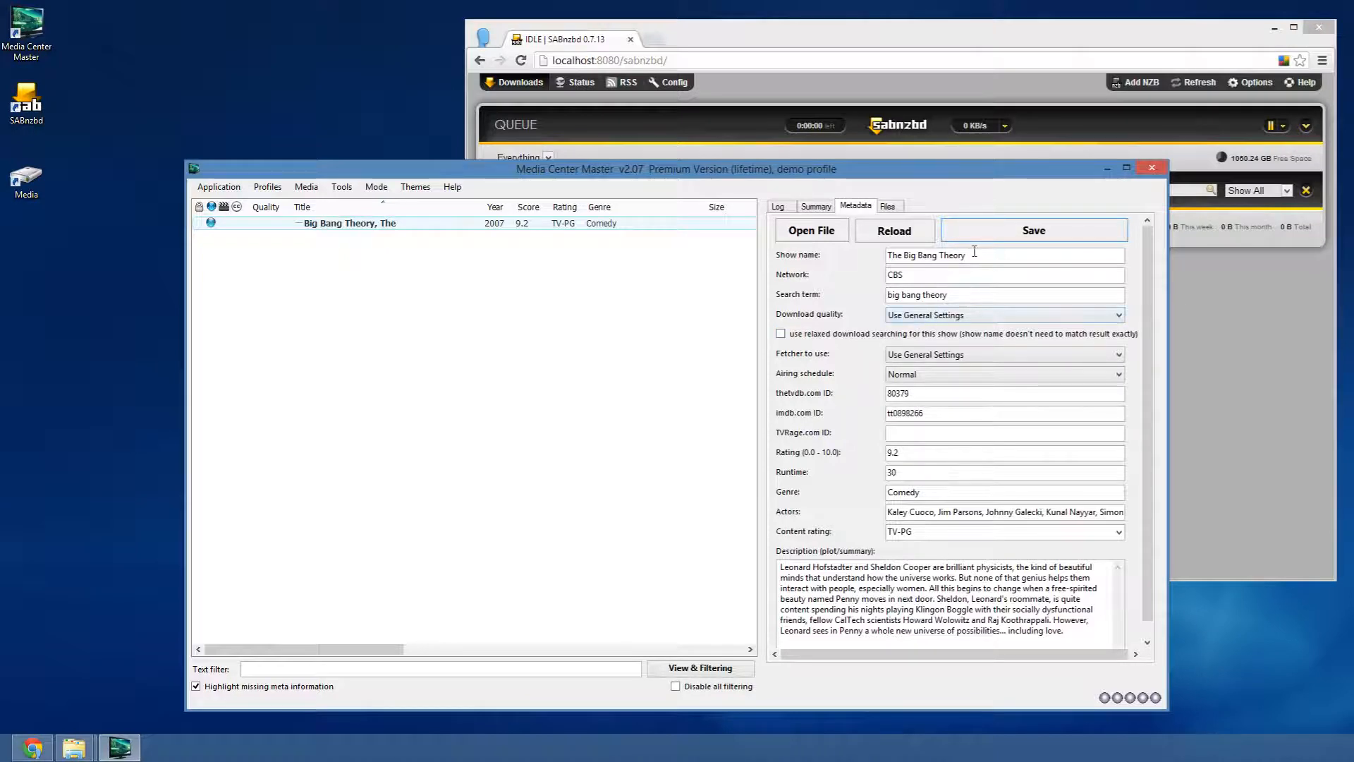
pyautogui.moveTo(974, 254); pyautogui.dragTo(887, 254)
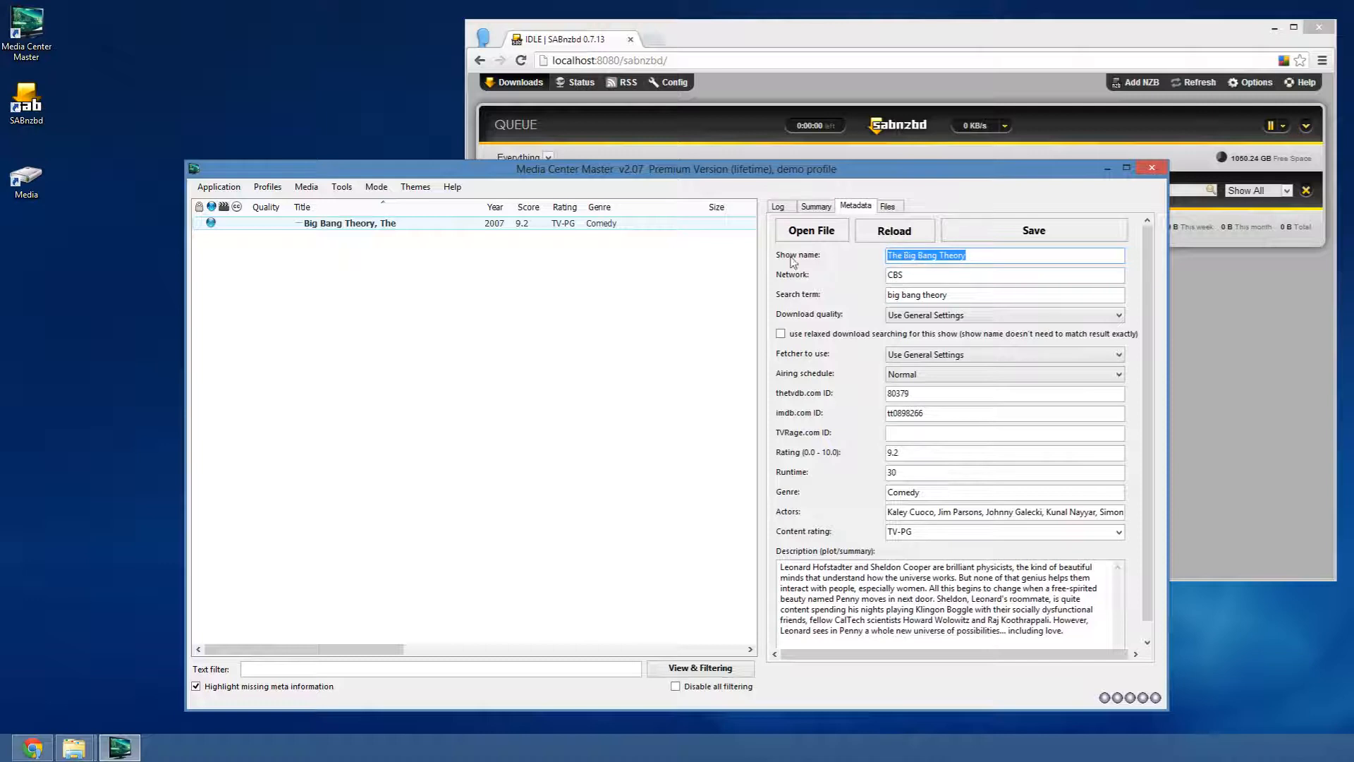
pyautogui.click(965, 255)
pyautogui.click(946, 315)
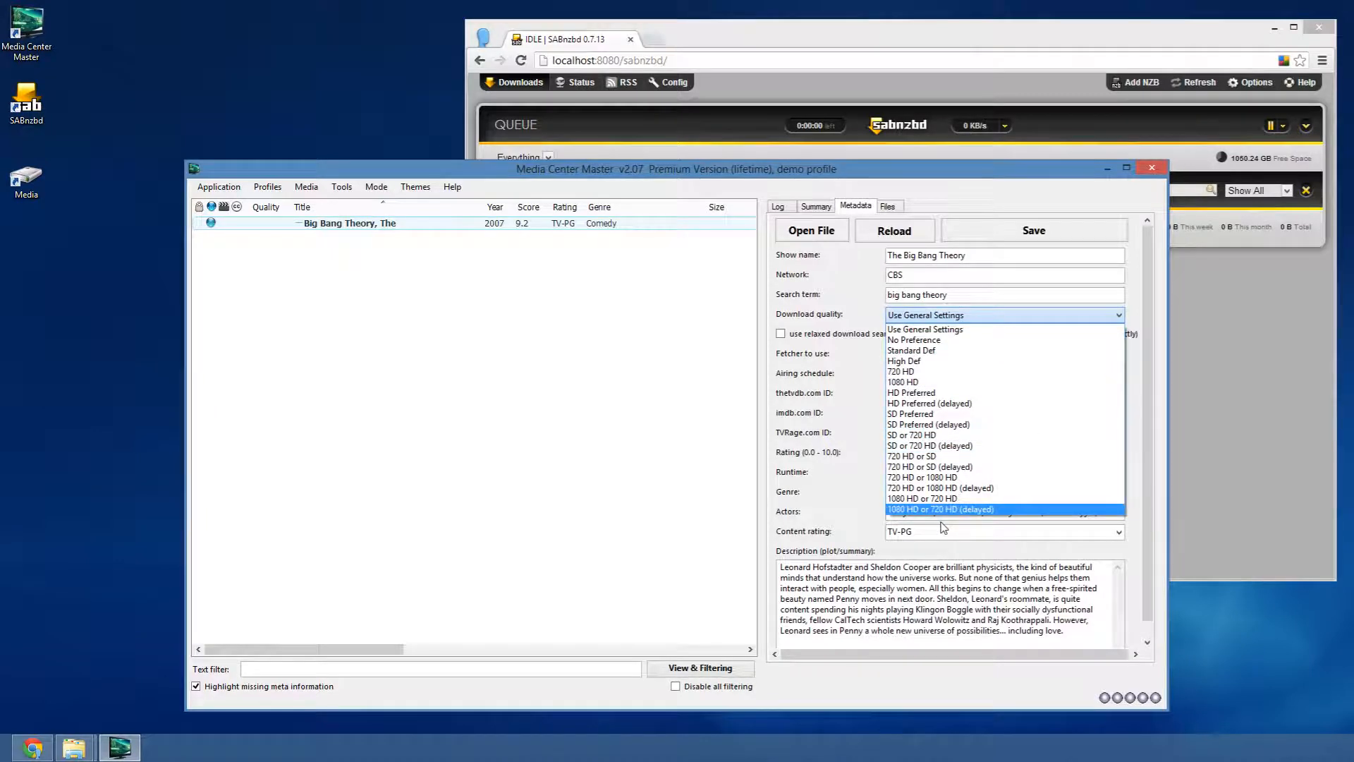
pyautogui.click(917, 329)
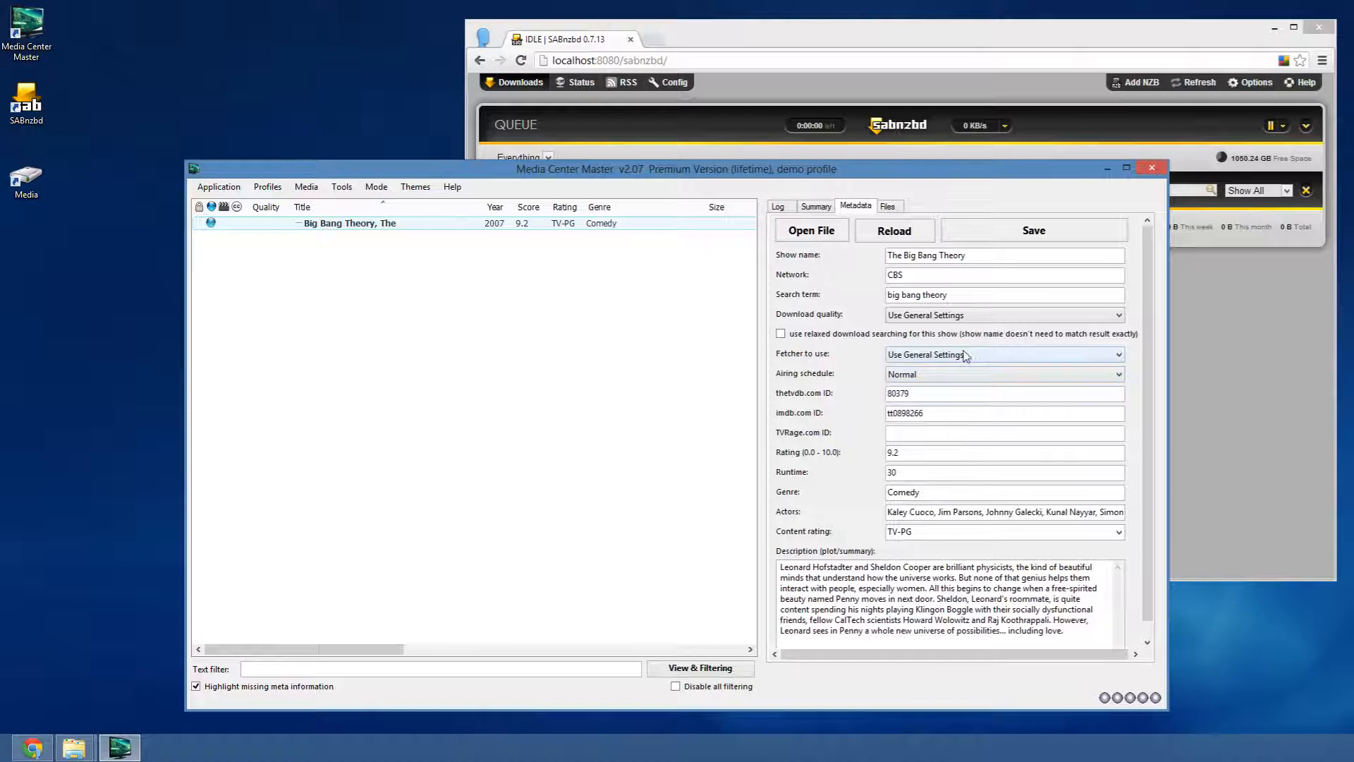
# - Set the Airing schedule to Normal instead of Absolute Numbering
pyautogui.click(961, 376)
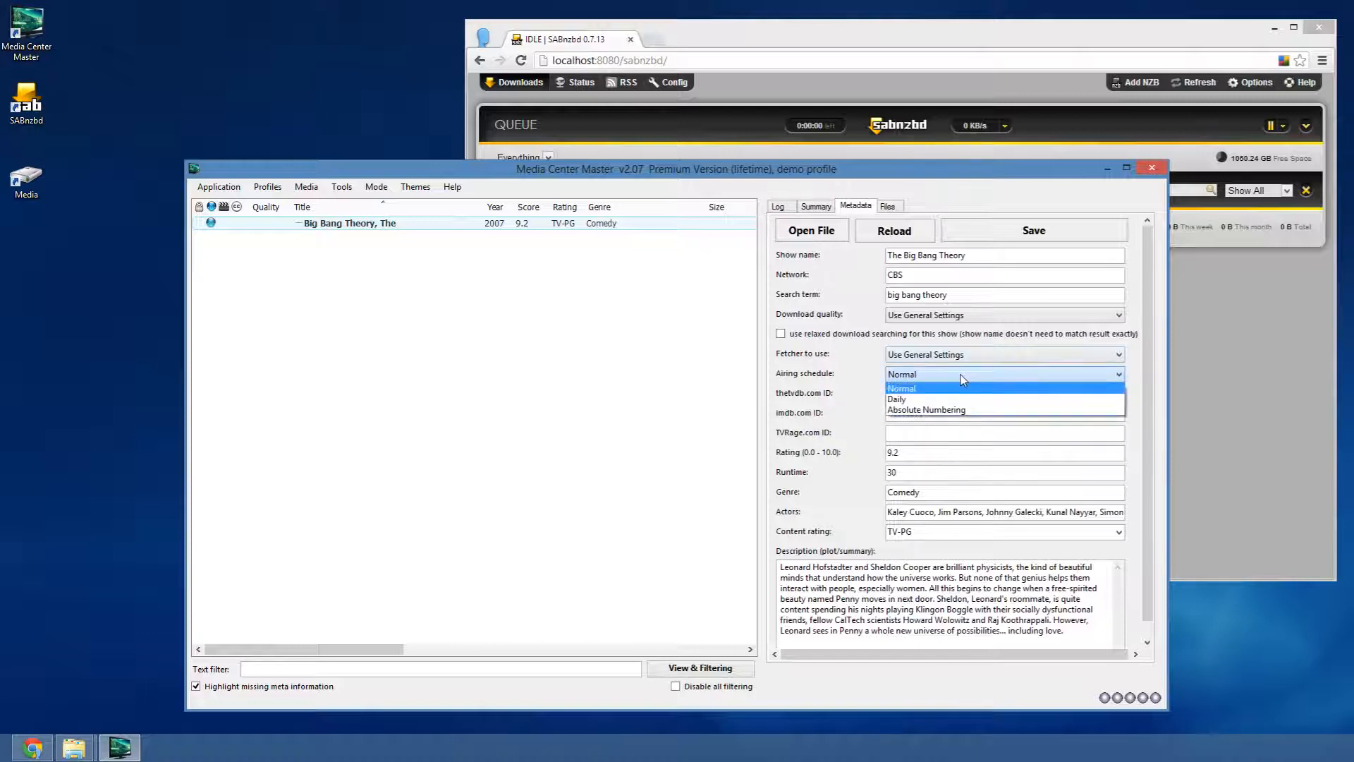
pyautogui.click(925, 400)
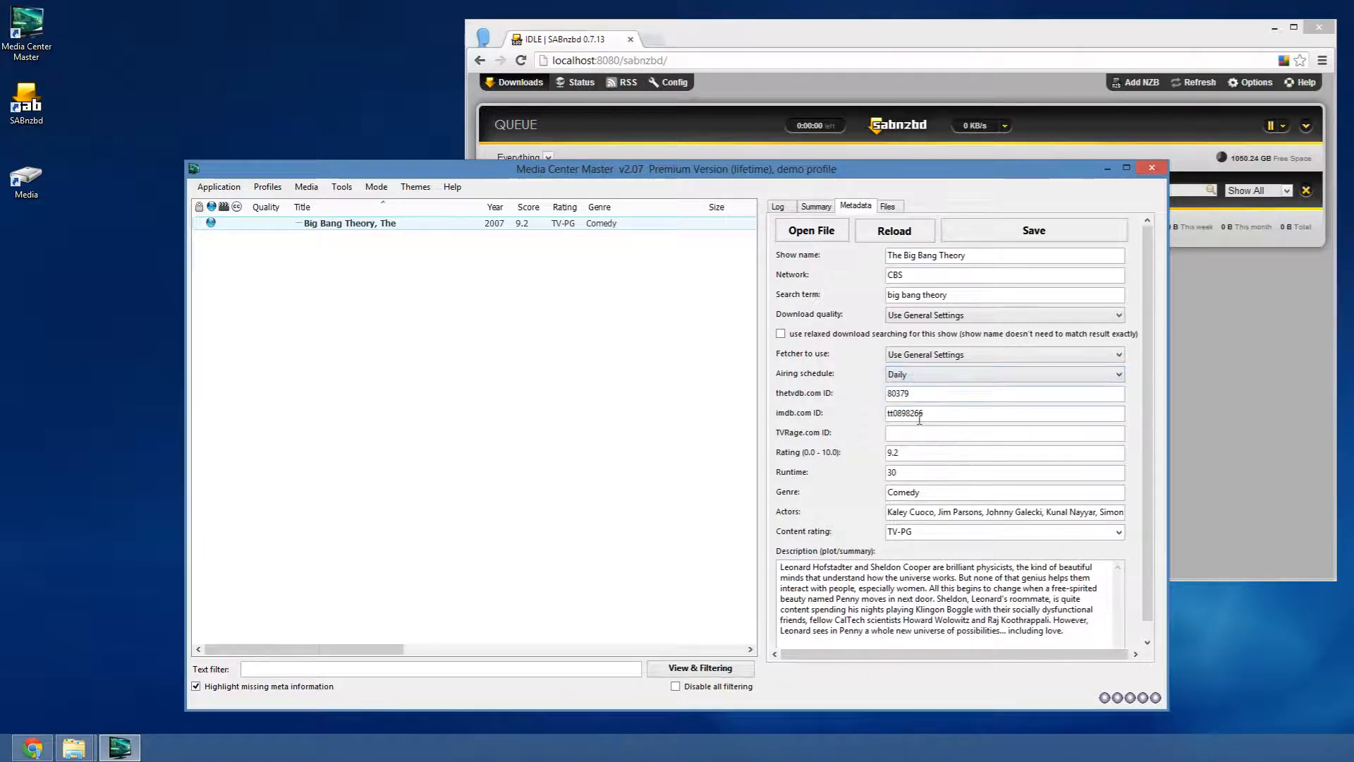
pyautogui.click(926, 376)
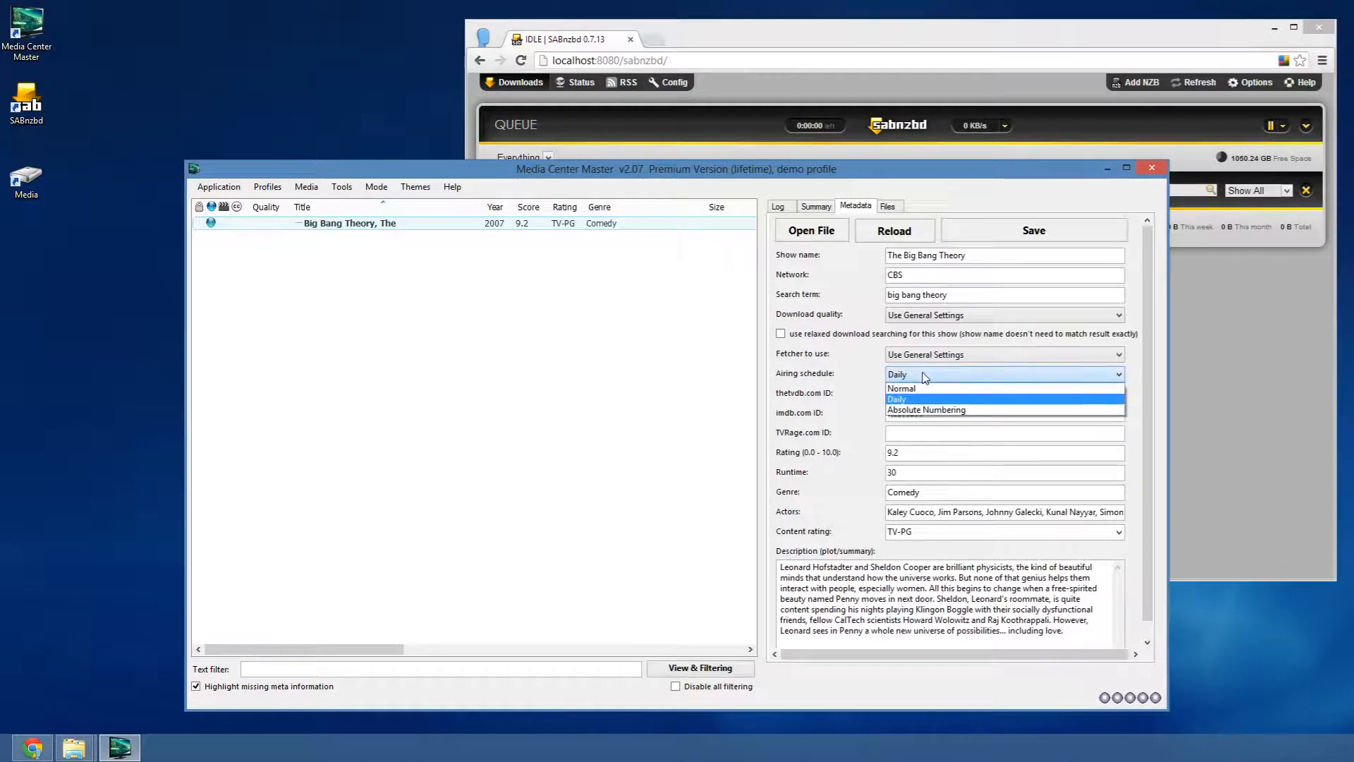
pyautogui.click(922, 411)
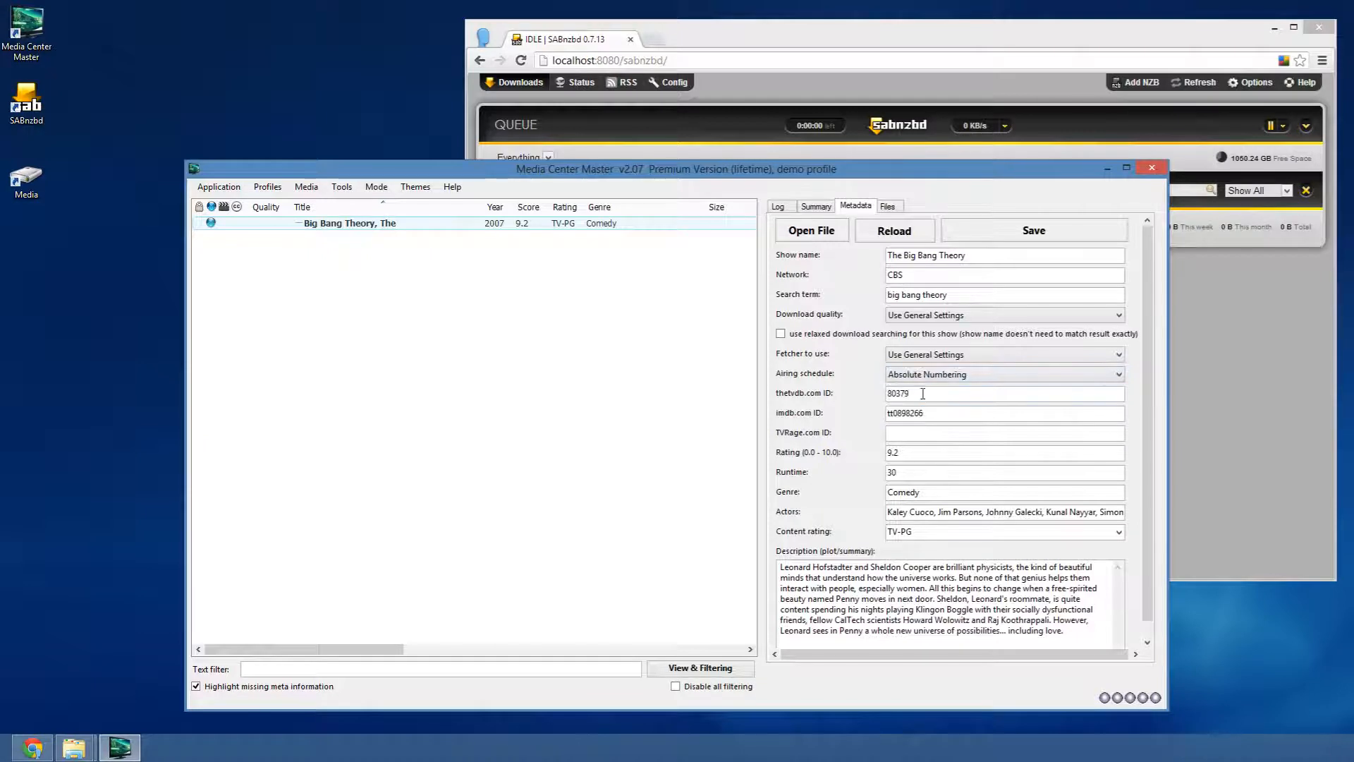
pyautogui.click(902, 376)
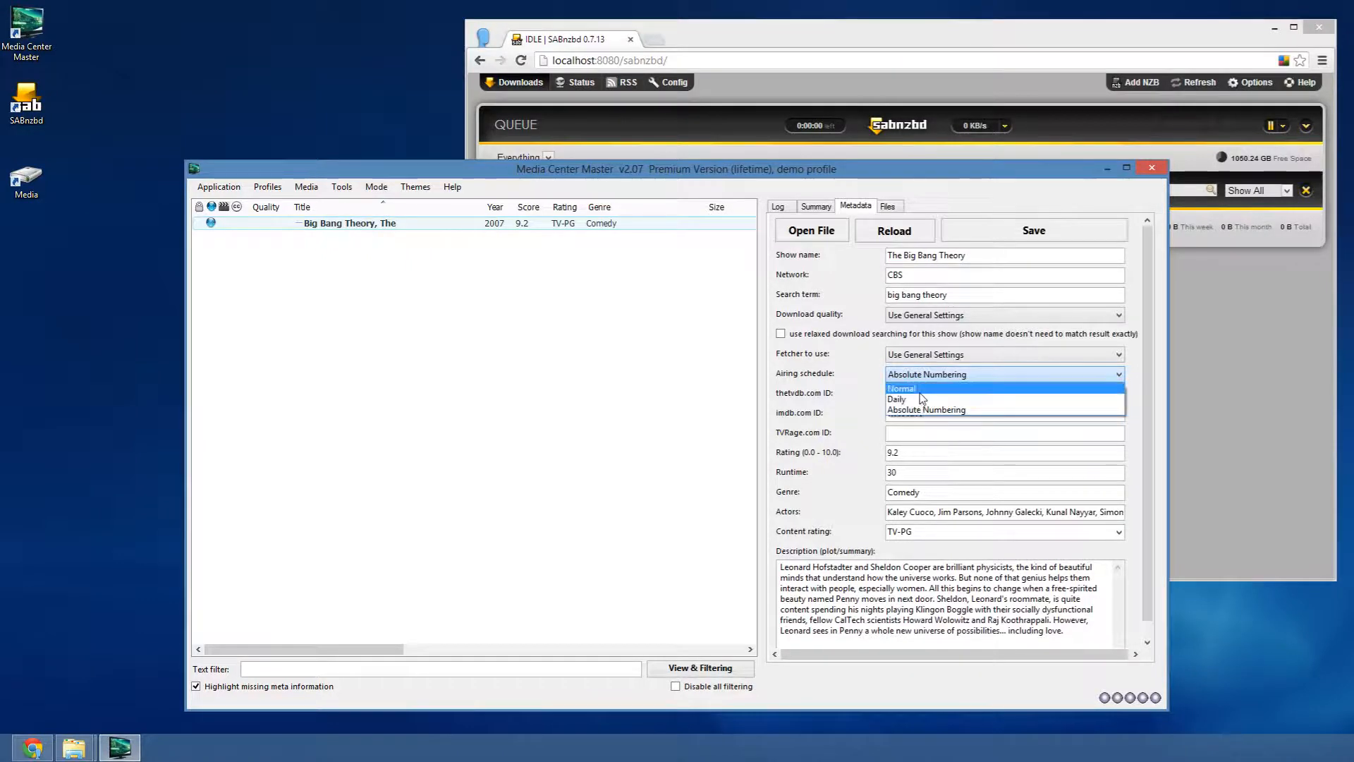
pyautogui.click(922, 389)
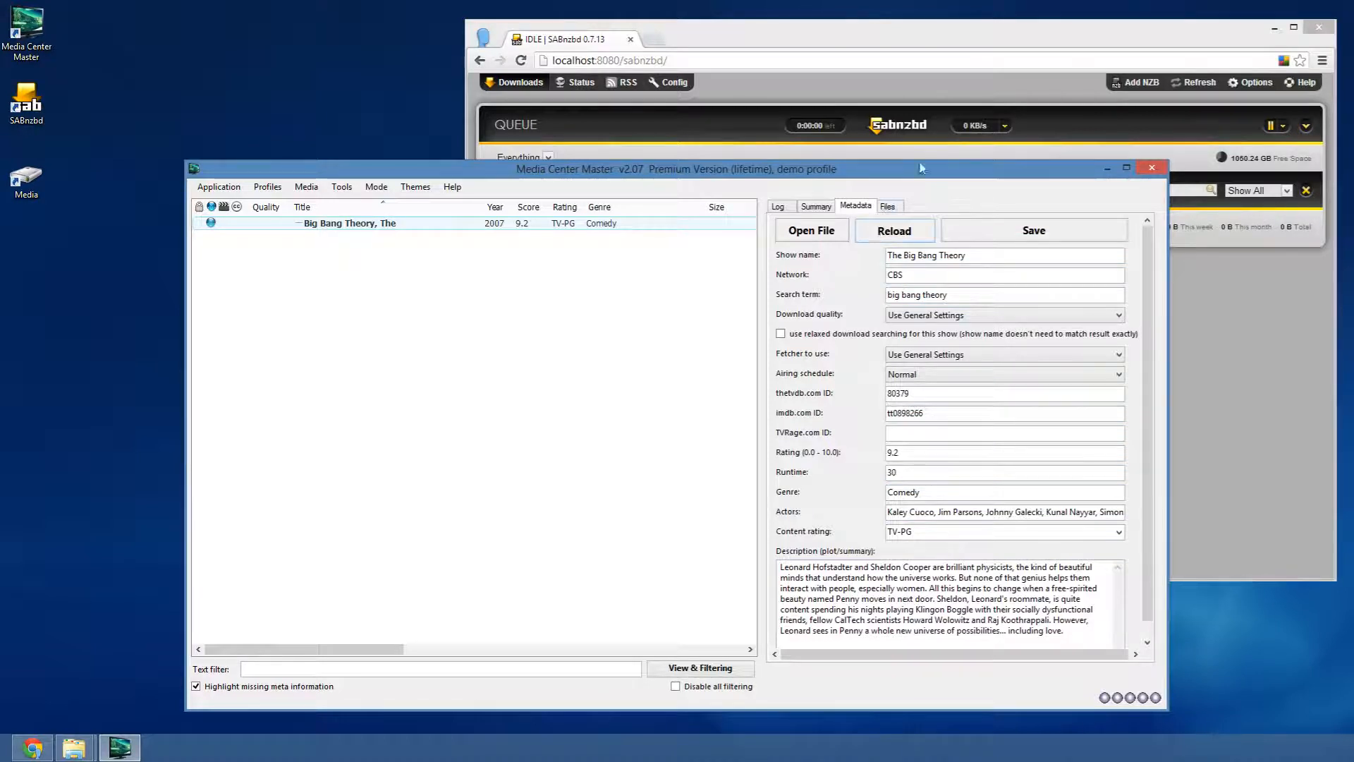
pyautogui.click(984, 41)
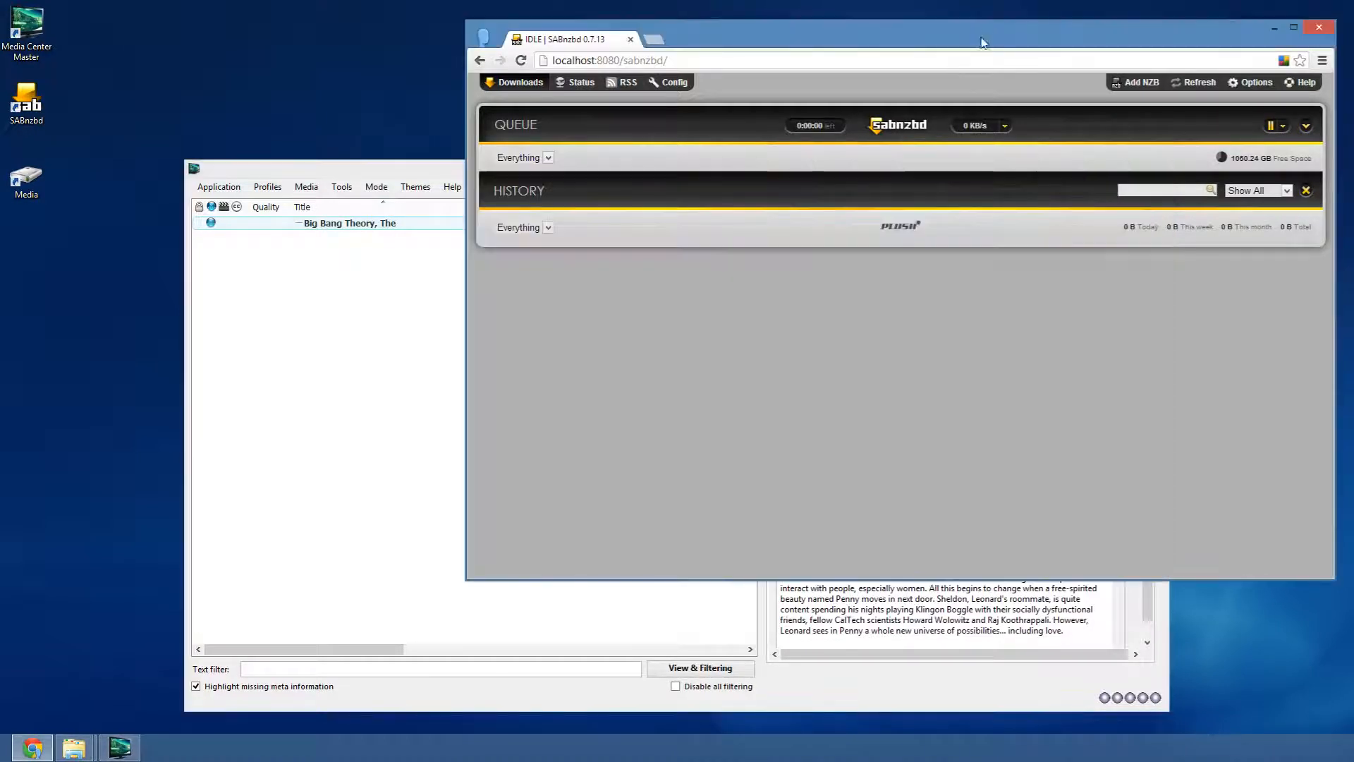
# - Pause the SABnzbd queue, then save the show's metadata and view the Media Center Master log
pyautogui.click(1271, 127)
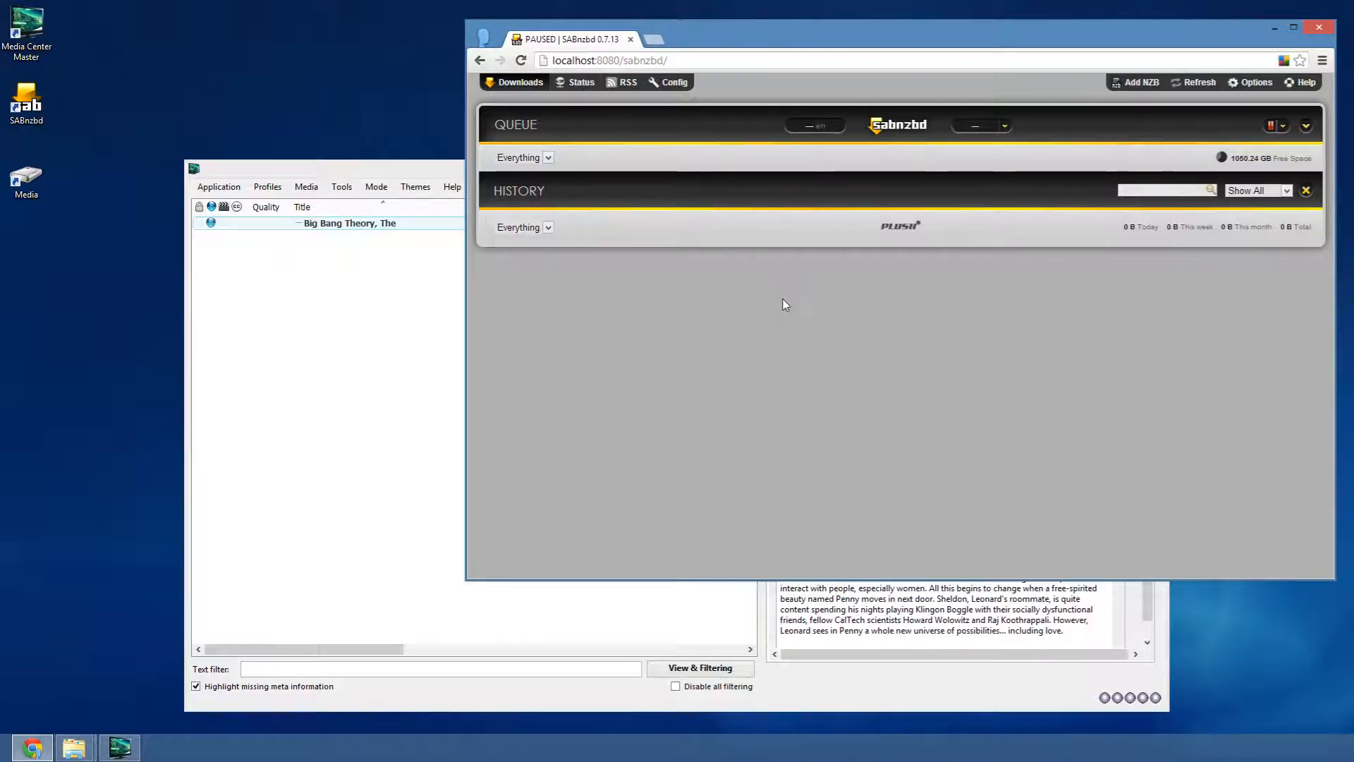
pyautogui.moveTo(446, 174); pyautogui.dragTo(337, 175)
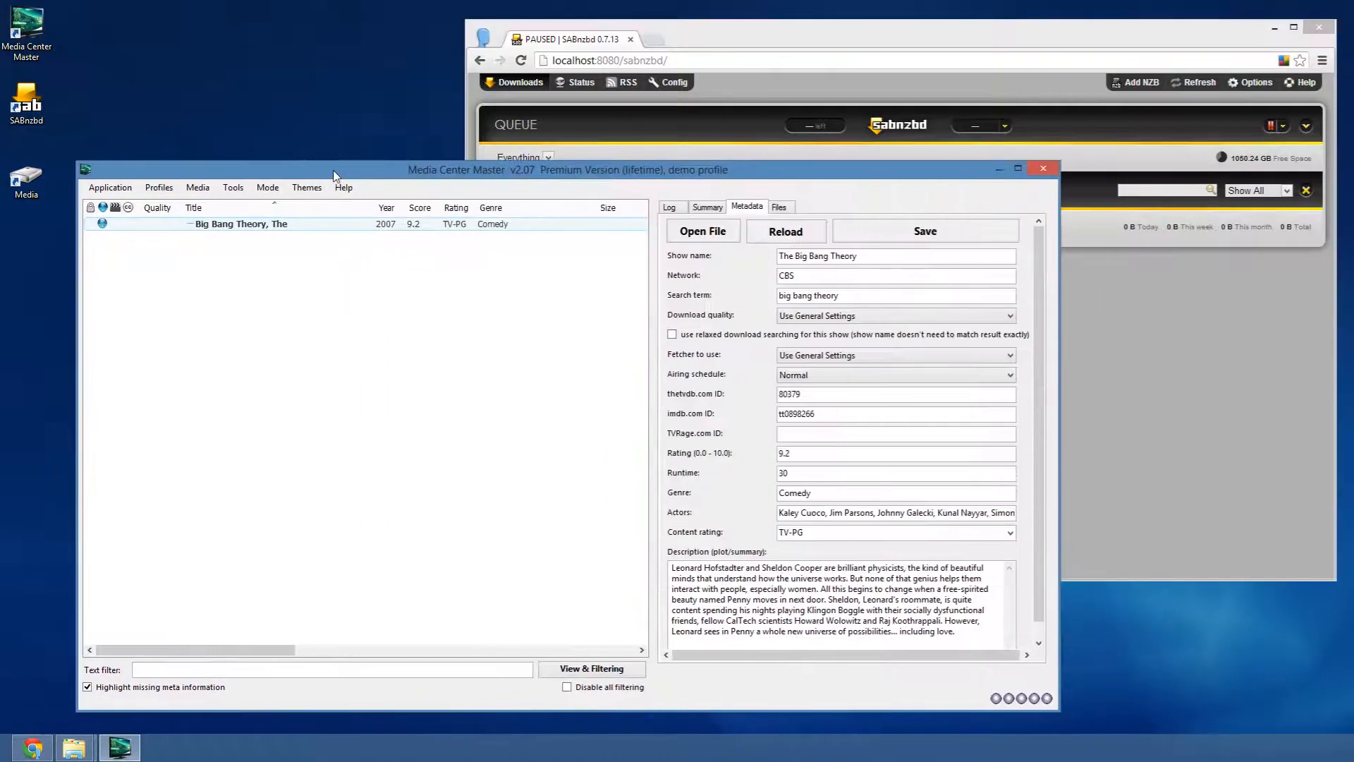
pyautogui.click(875, 234)
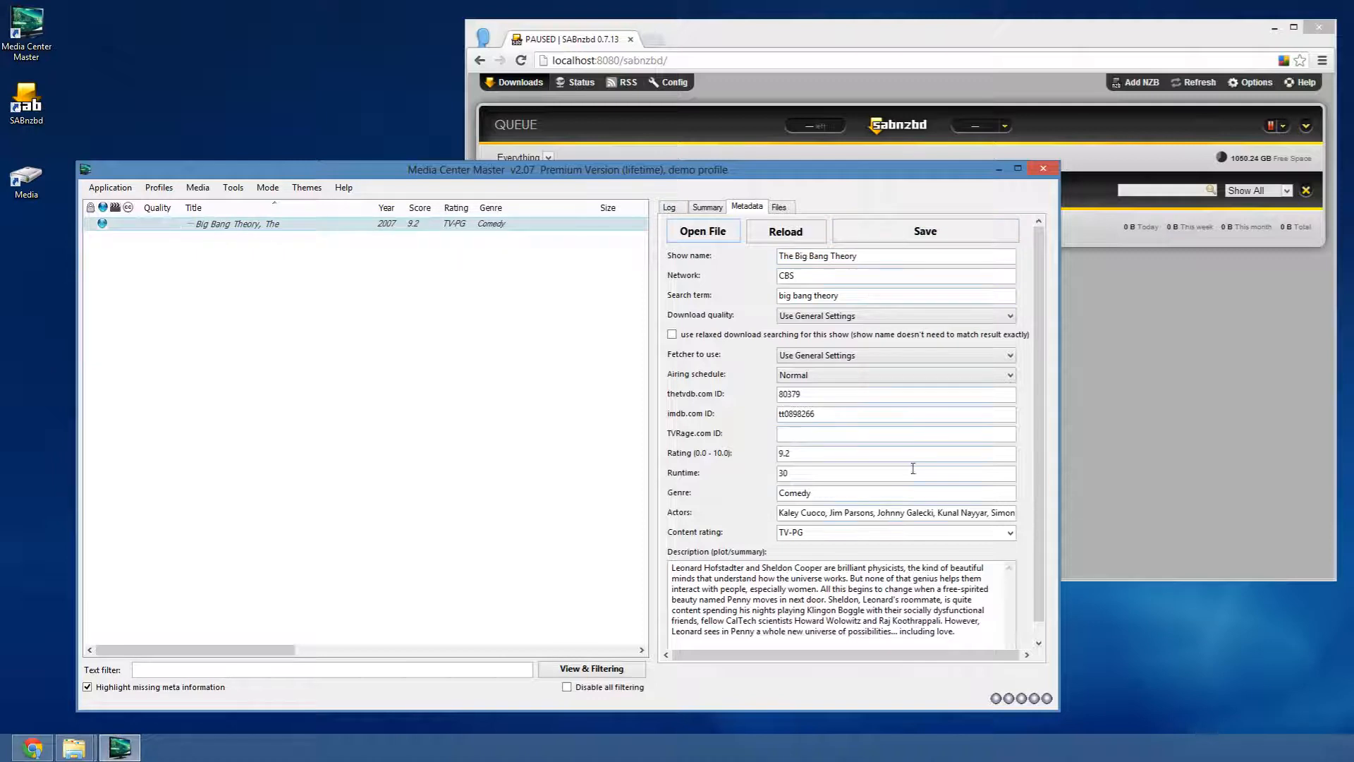
pyautogui.click(668, 207)
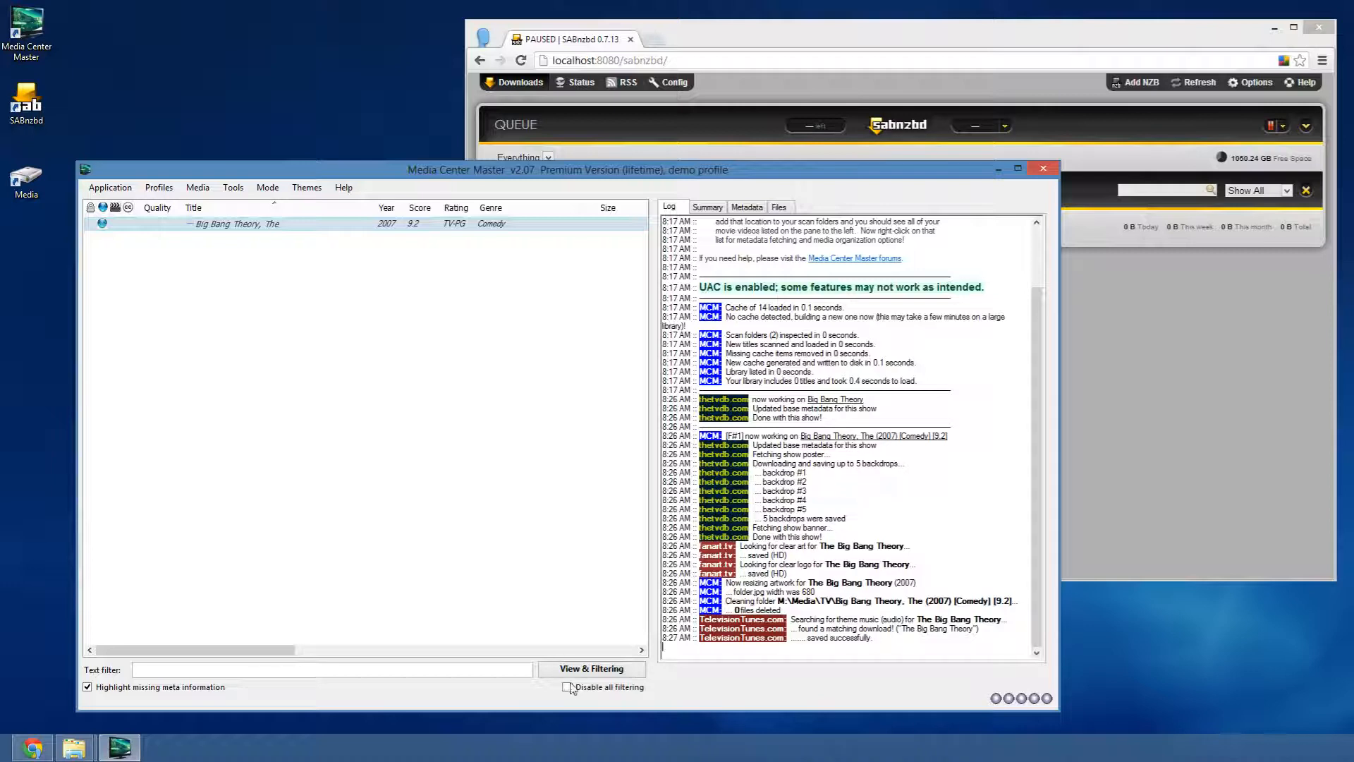
# - Run 'Download new episodes now' for The Big Bang Theory and check the SABnzbd queue
pyautogui.rightClick(267, 229)
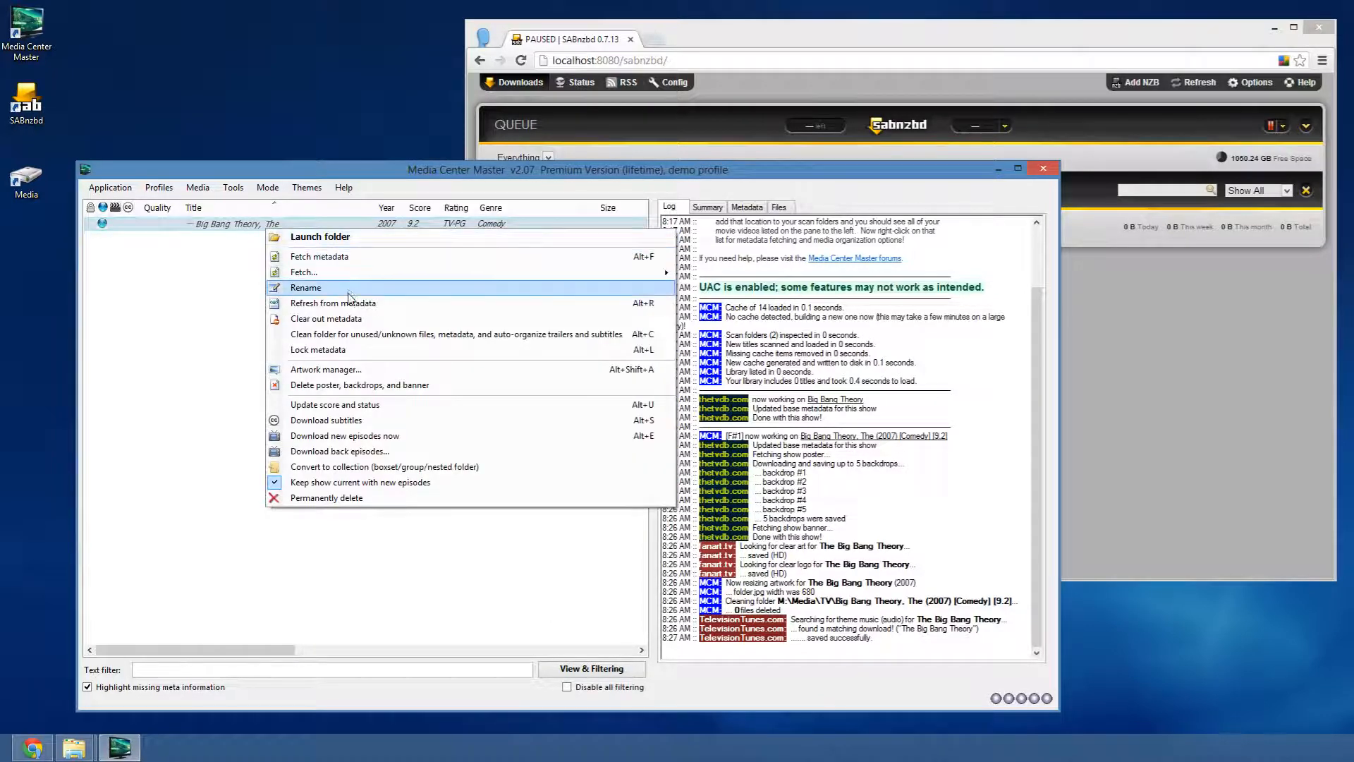
pyautogui.click(346, 436)
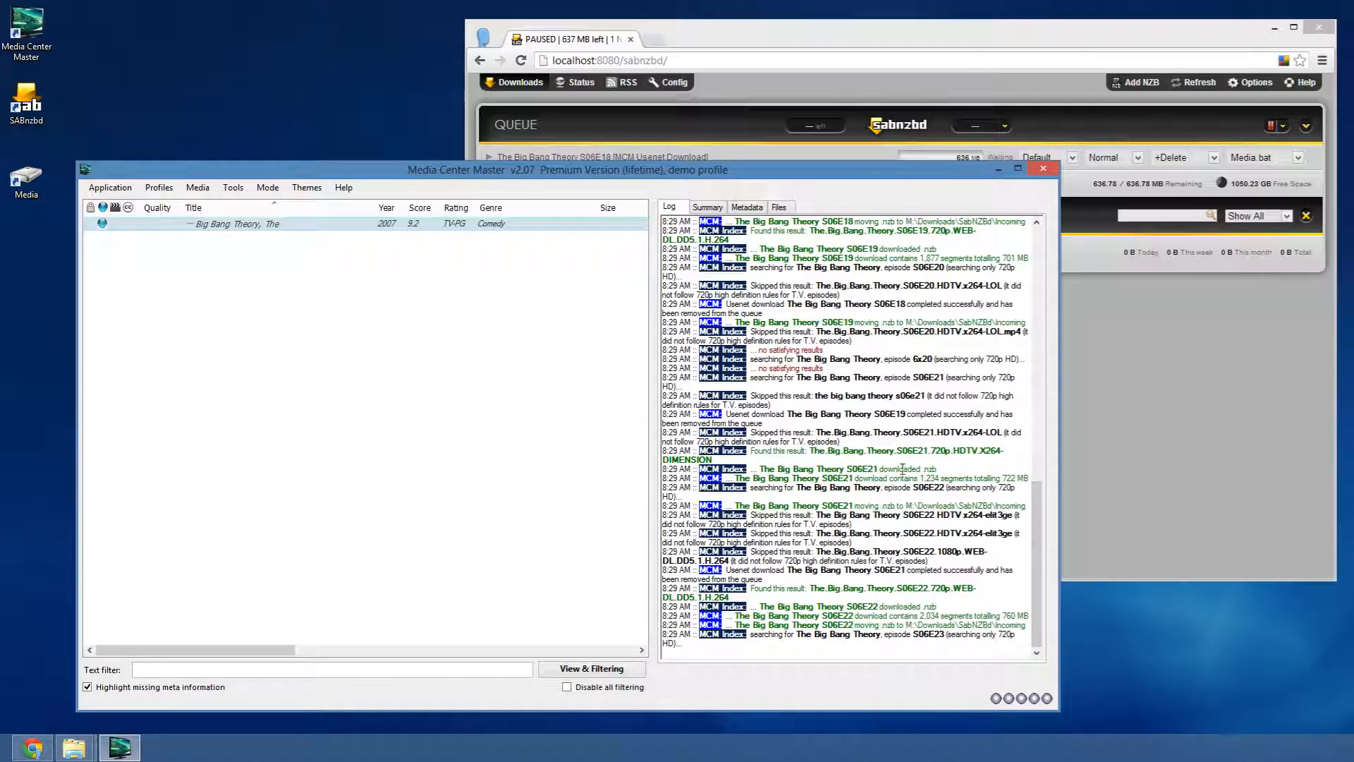
pyautogui.click(907, 41)
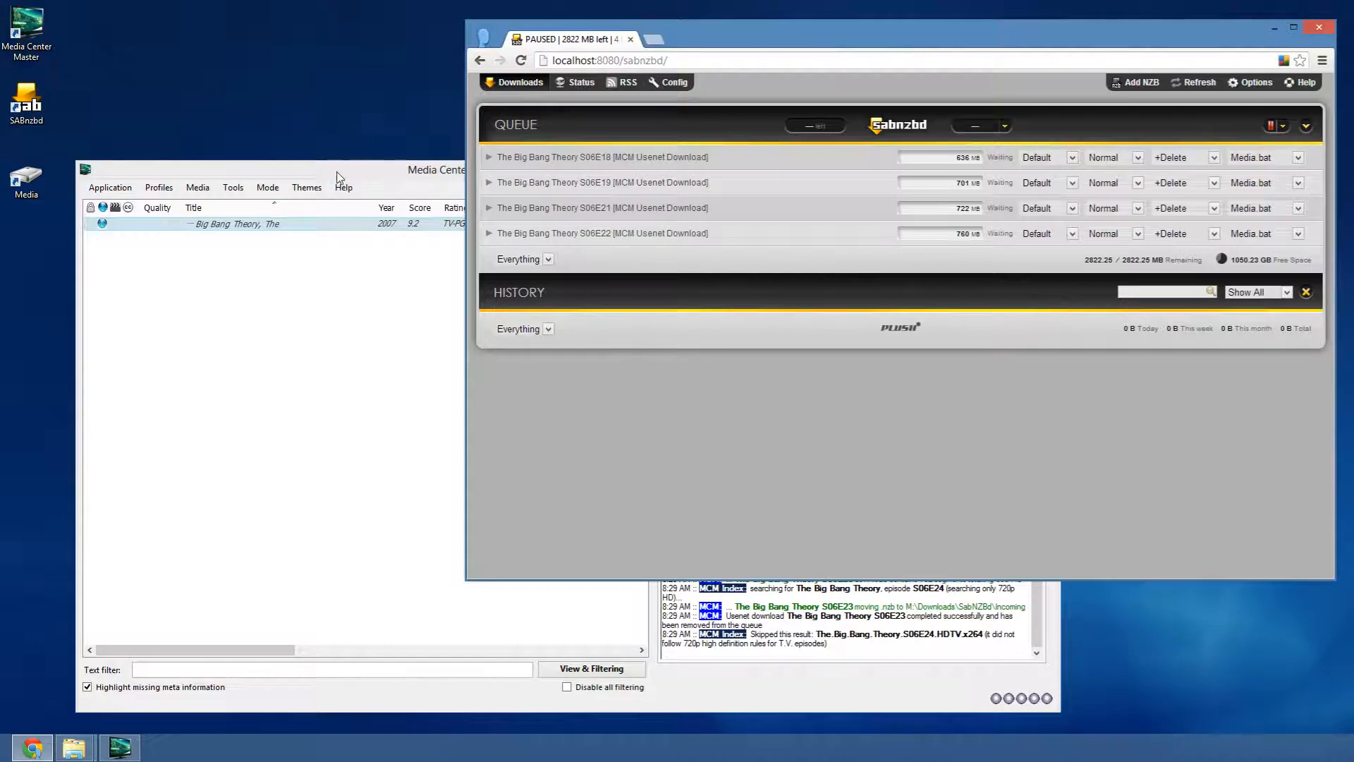
pyautogui.click(337, 175)
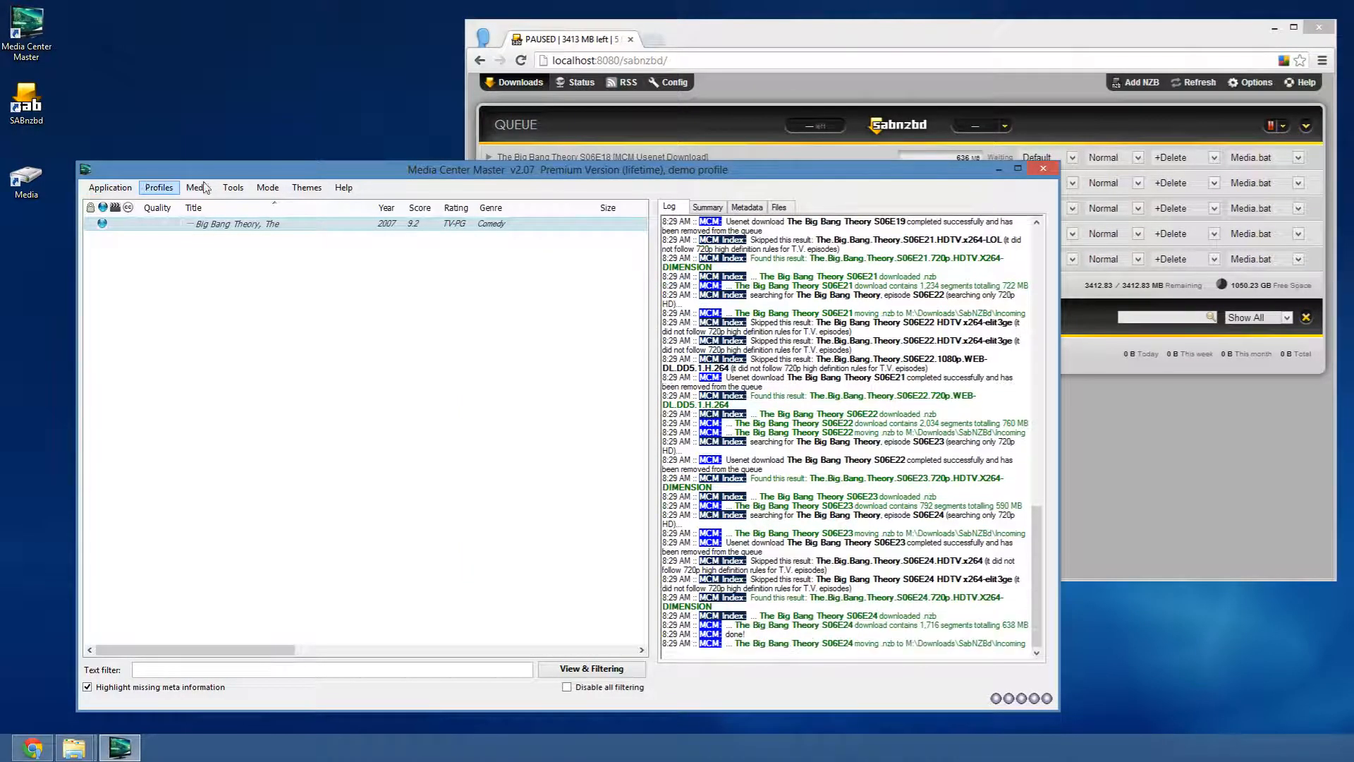
# - In Settings & Preferences, switch the new-episode interval to 15 minutes, then back to 15 days
pyautogui.click(231, 187)
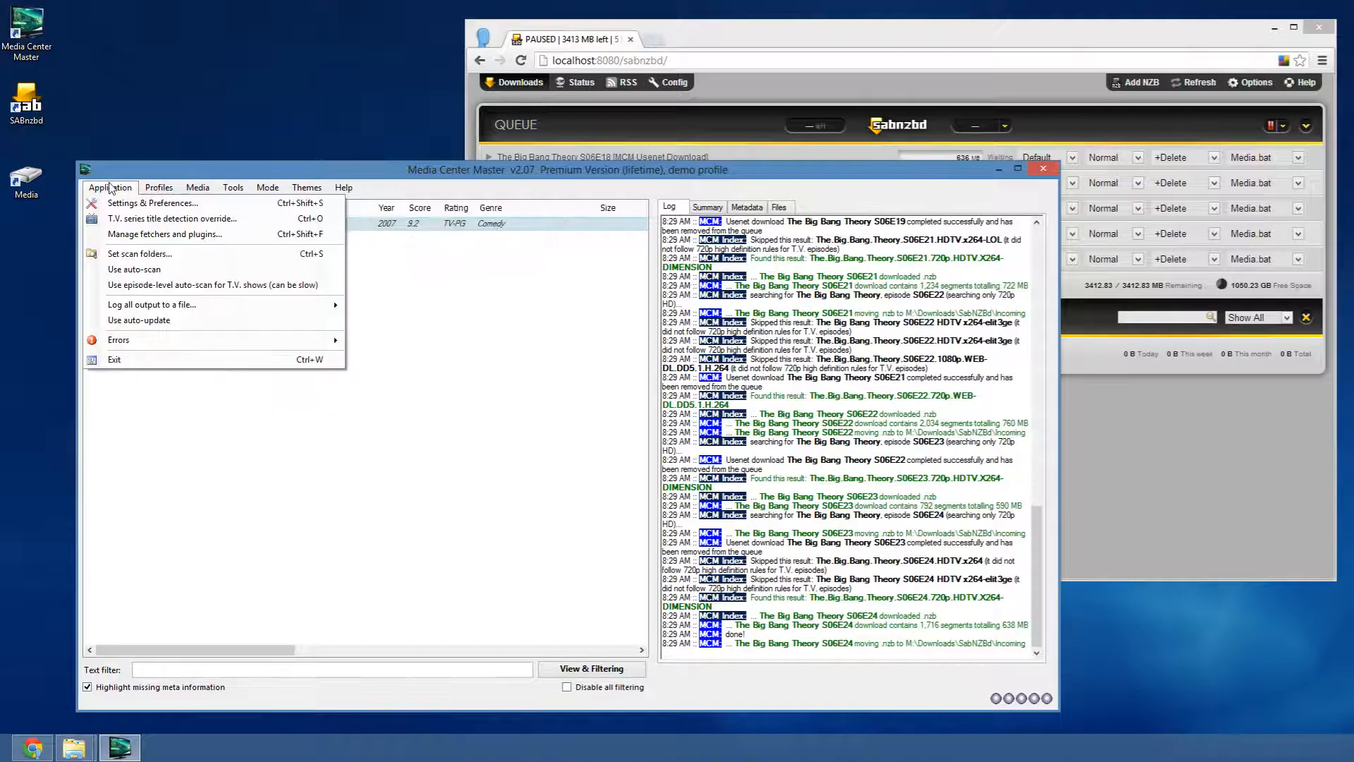
pyautogui.click(114, 204)
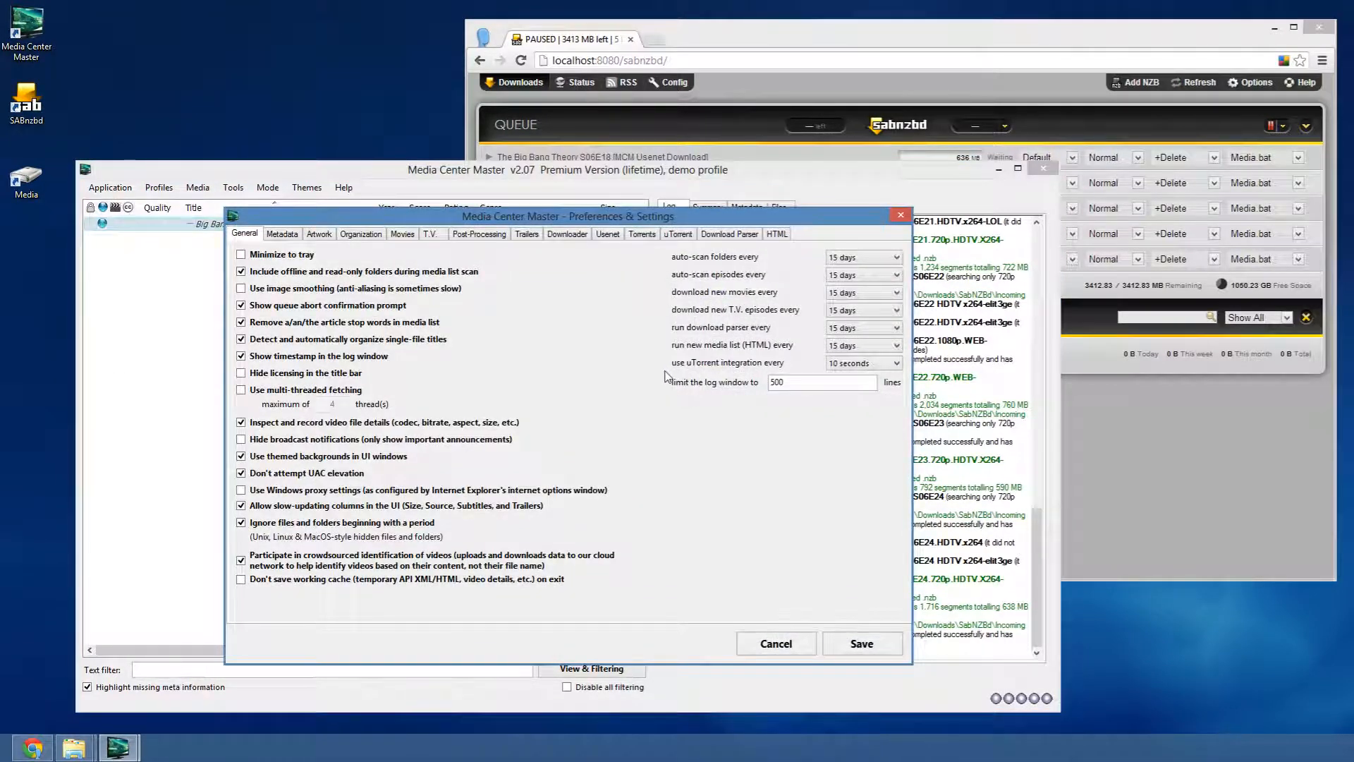
pyautogui.click(851, 312)
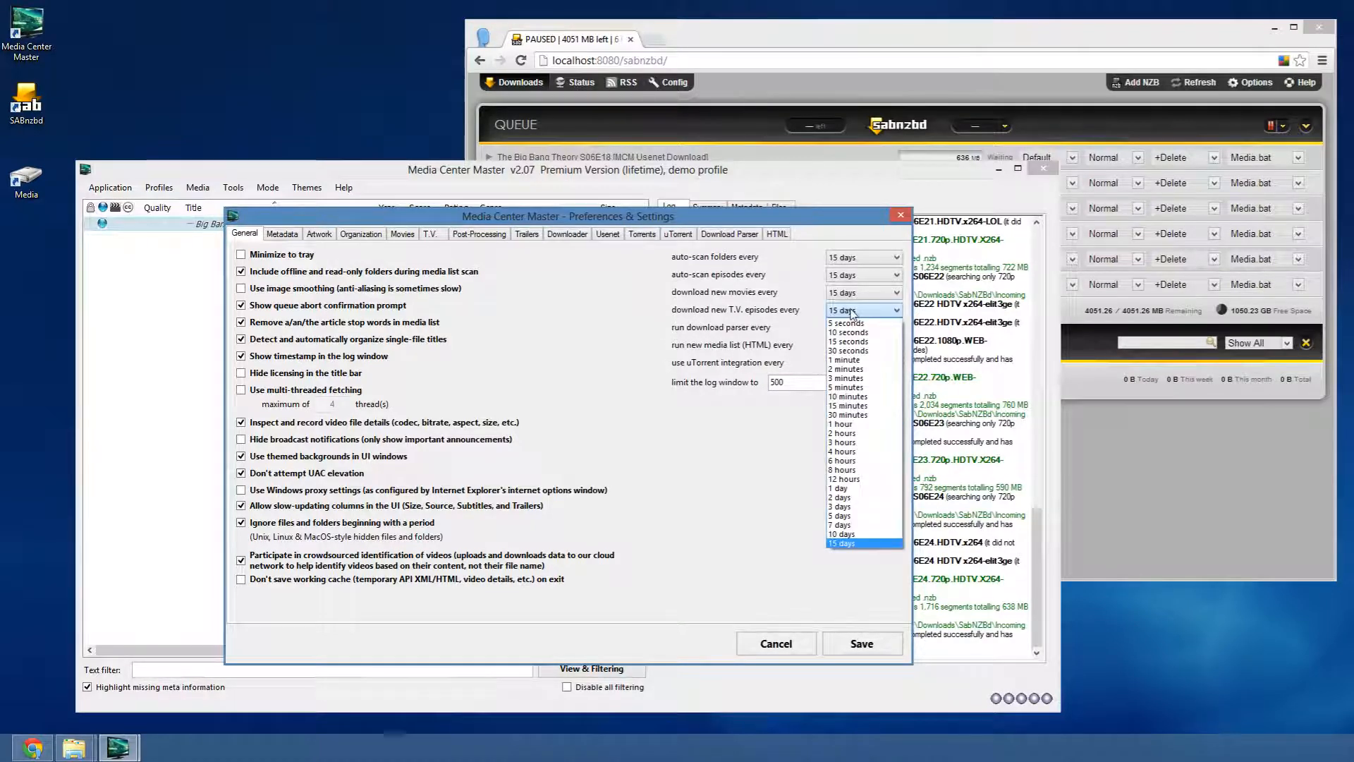
pyautogui.click(846, 406)
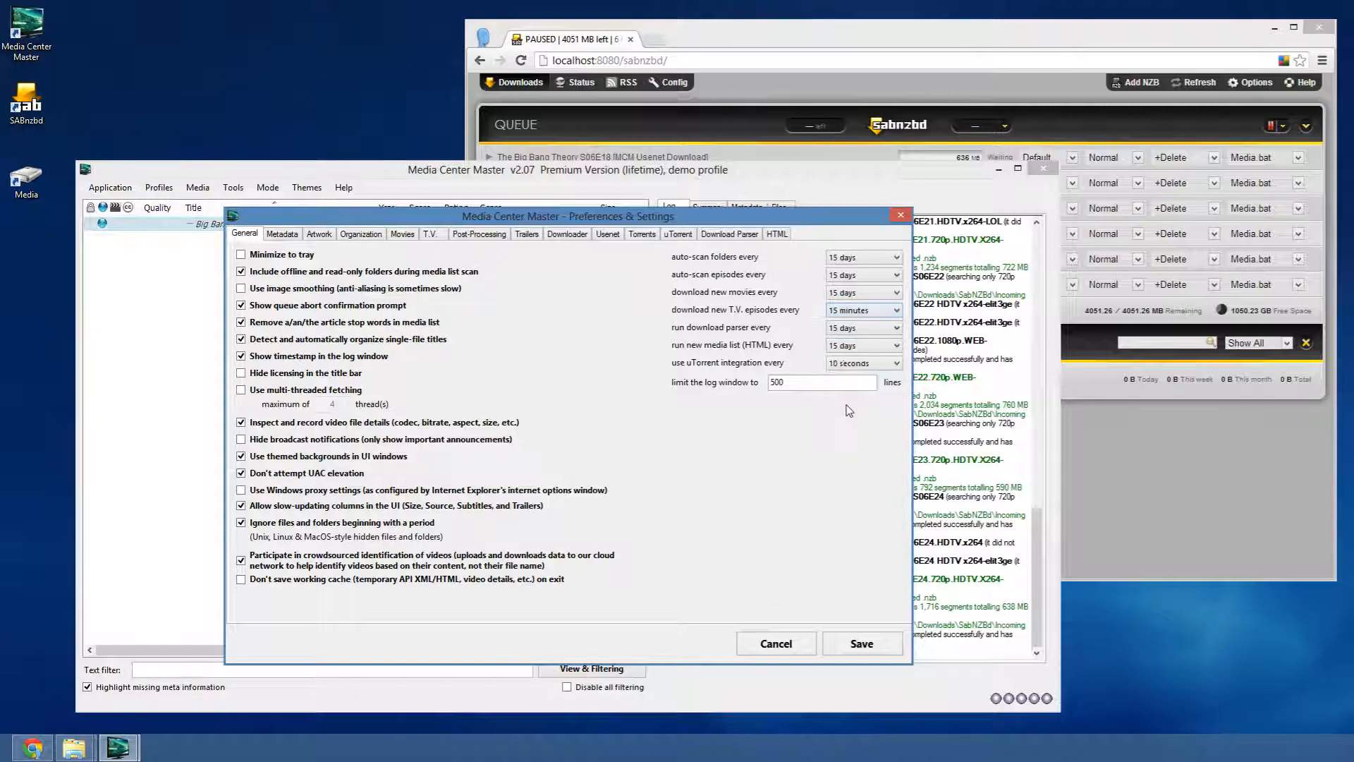
pyautogui.click(862, 311)
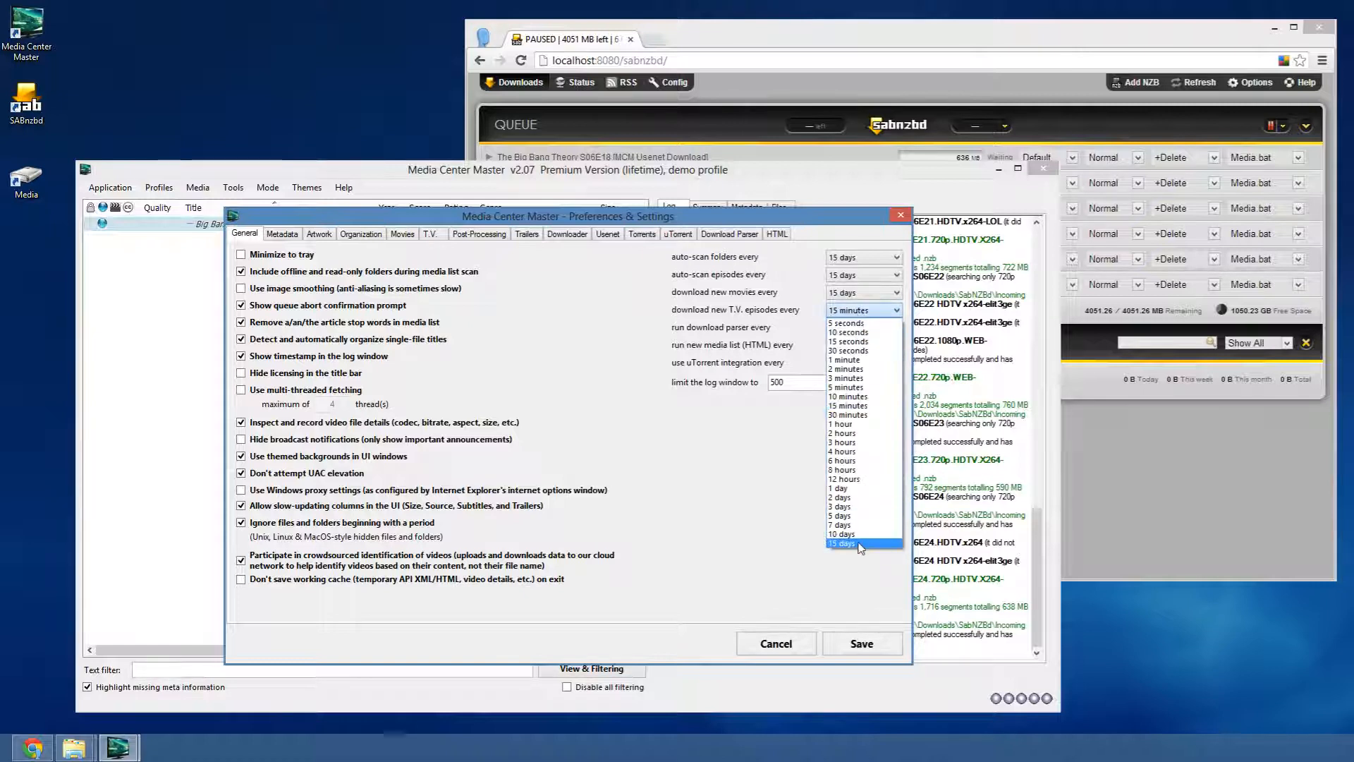
pyautogui.click(856, 544)
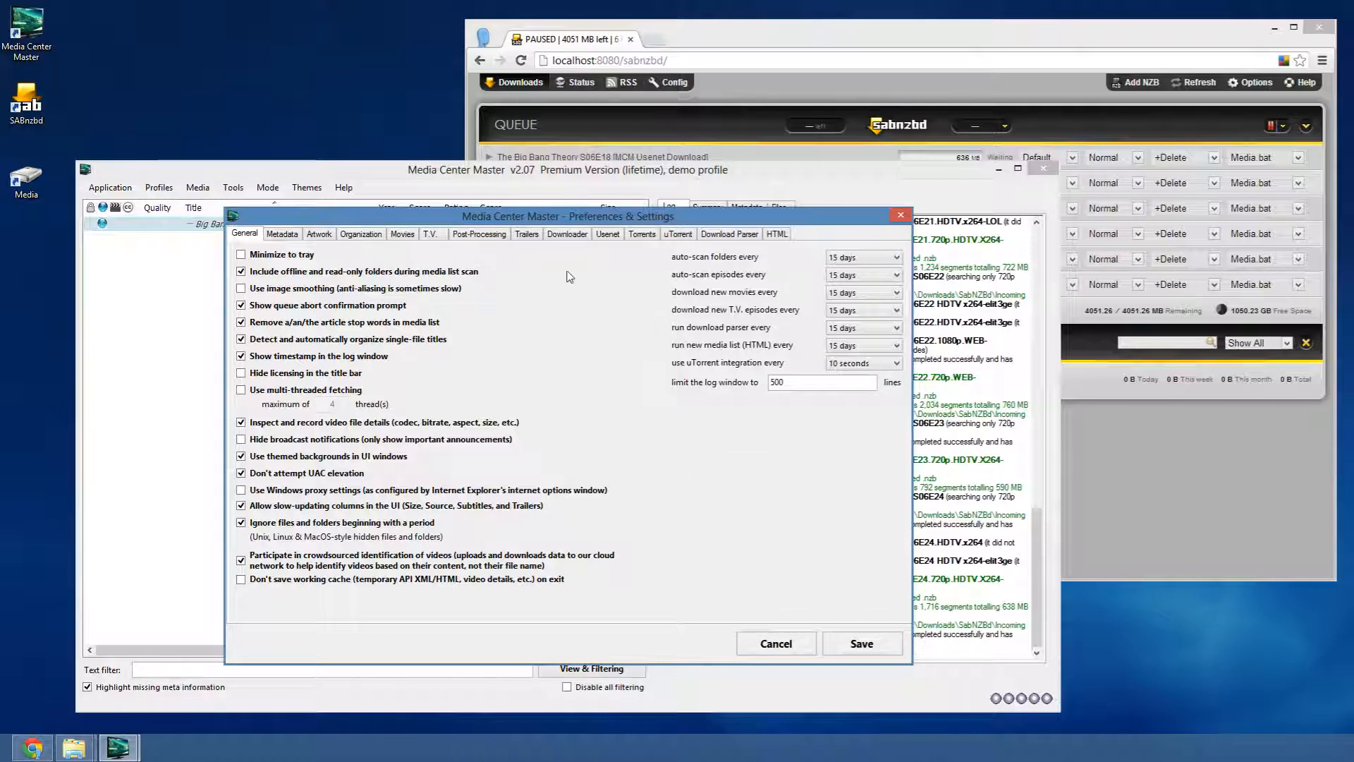
pyautogui.click(861, 77)
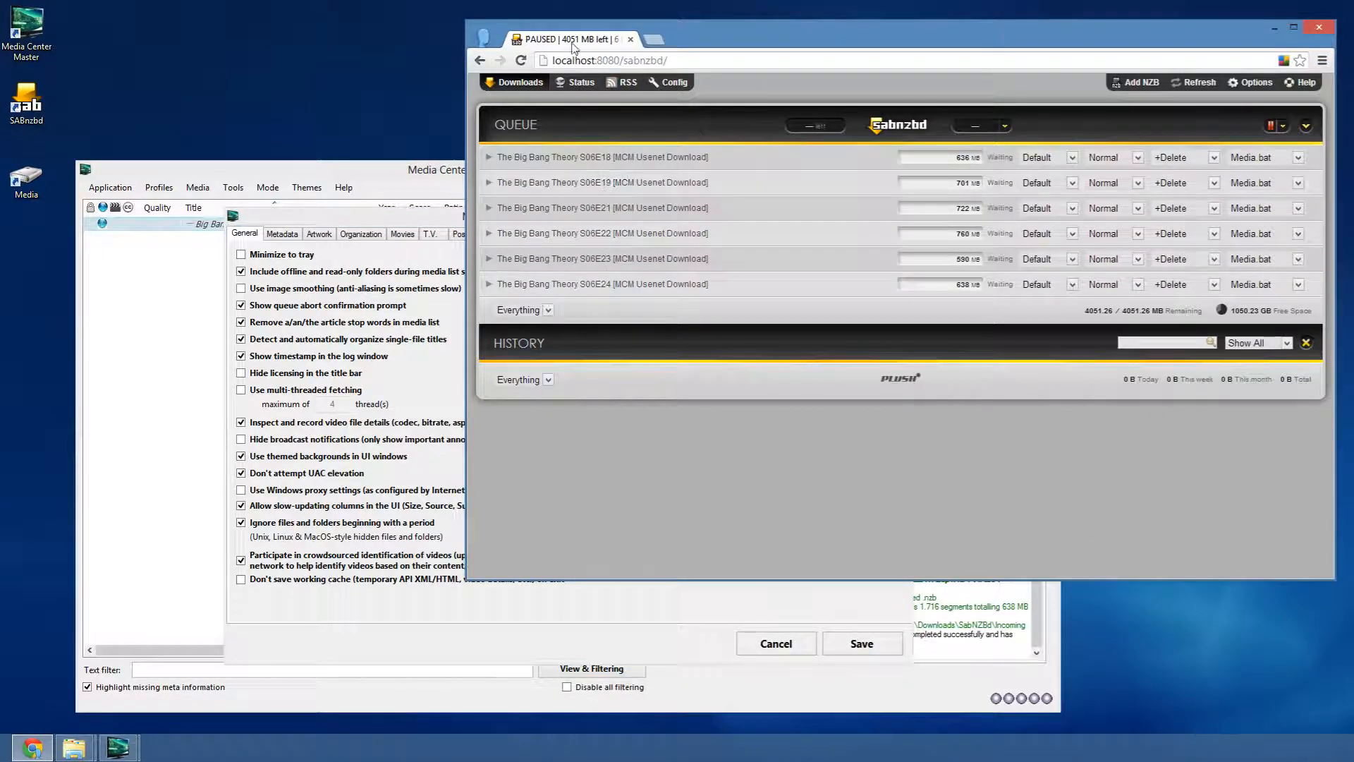
pyautogui.click(663, 83)
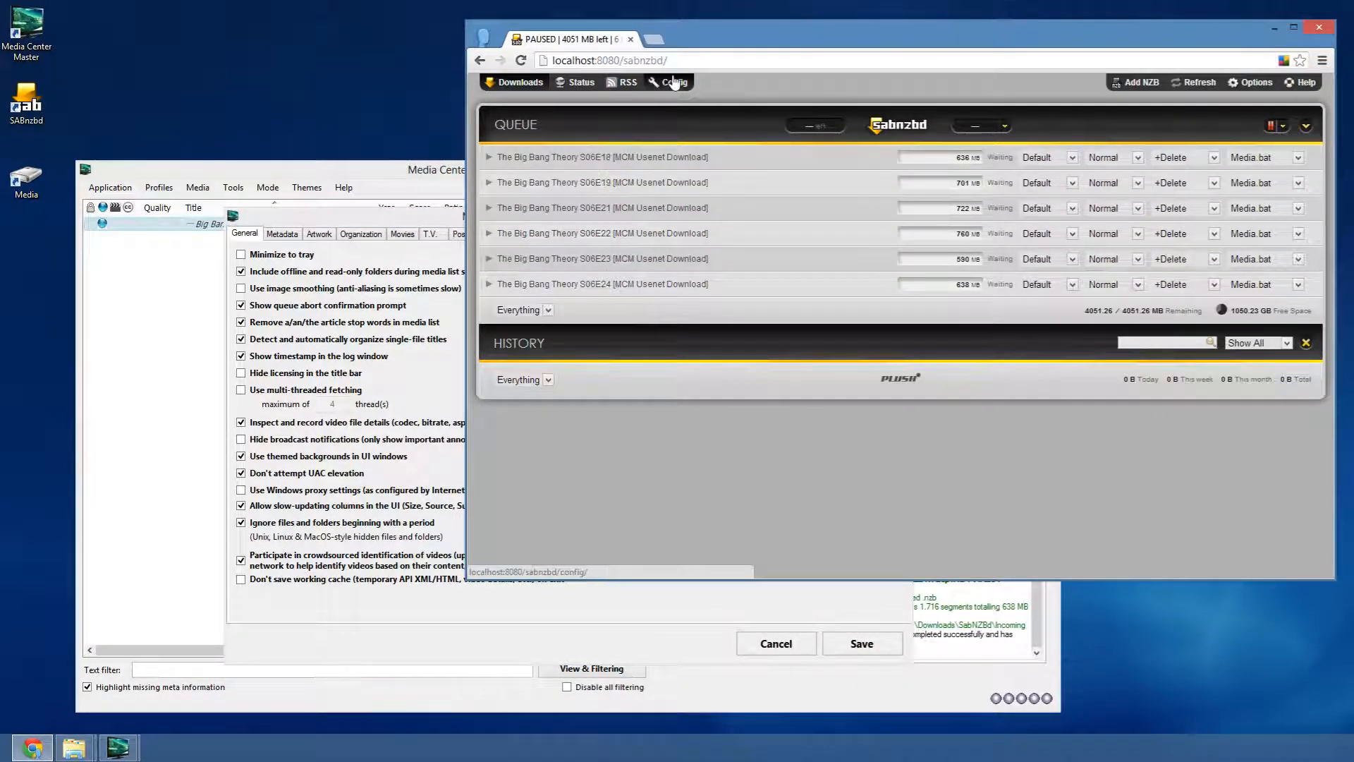
pyautogui.click(536, 225)
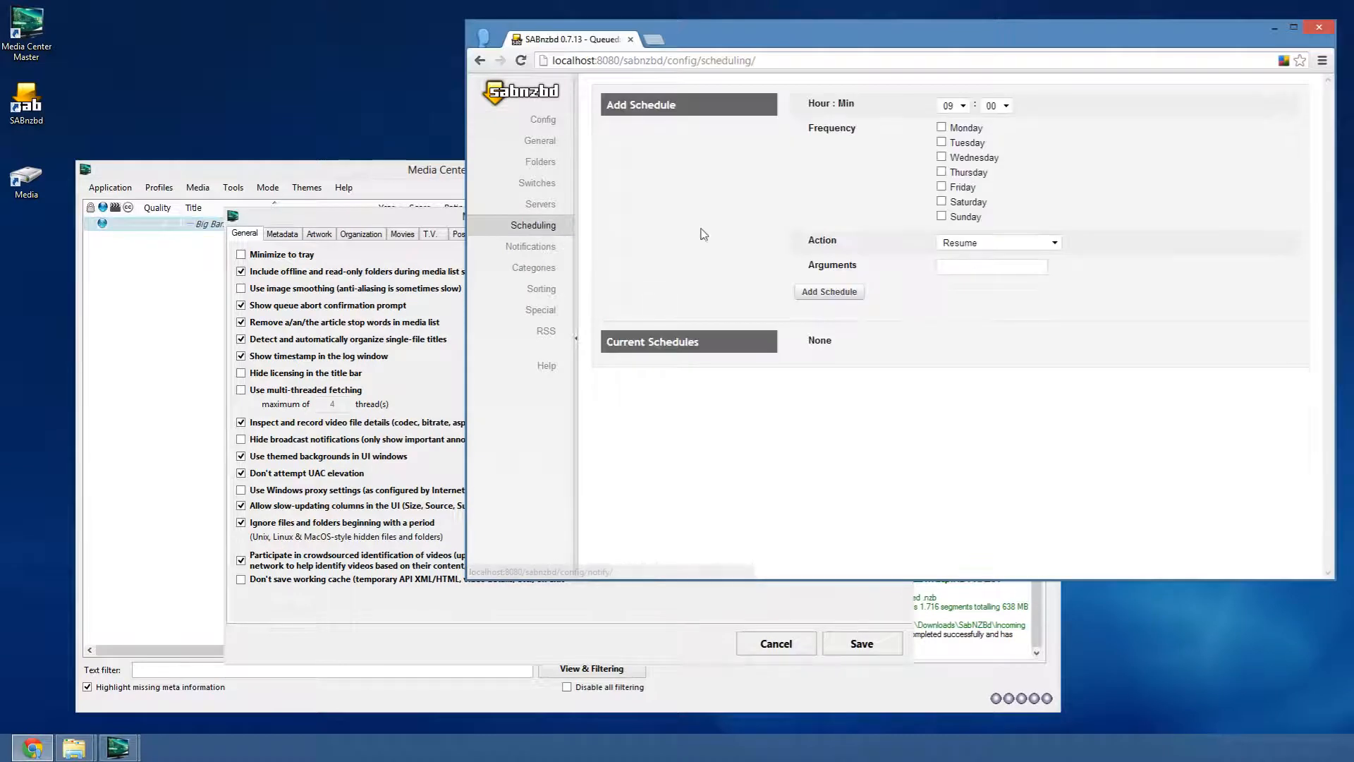
pyautogui.click(964, 106)
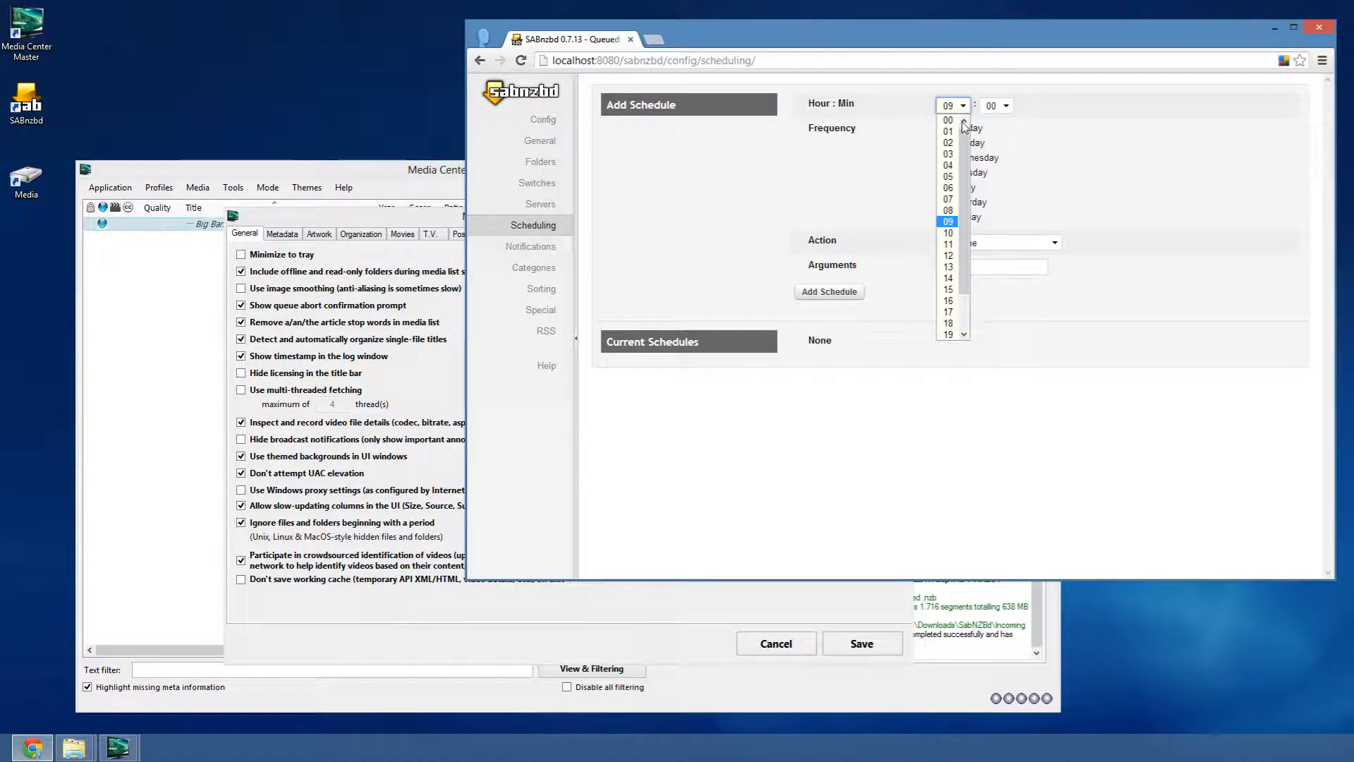
pyautogui.click(950, 210)
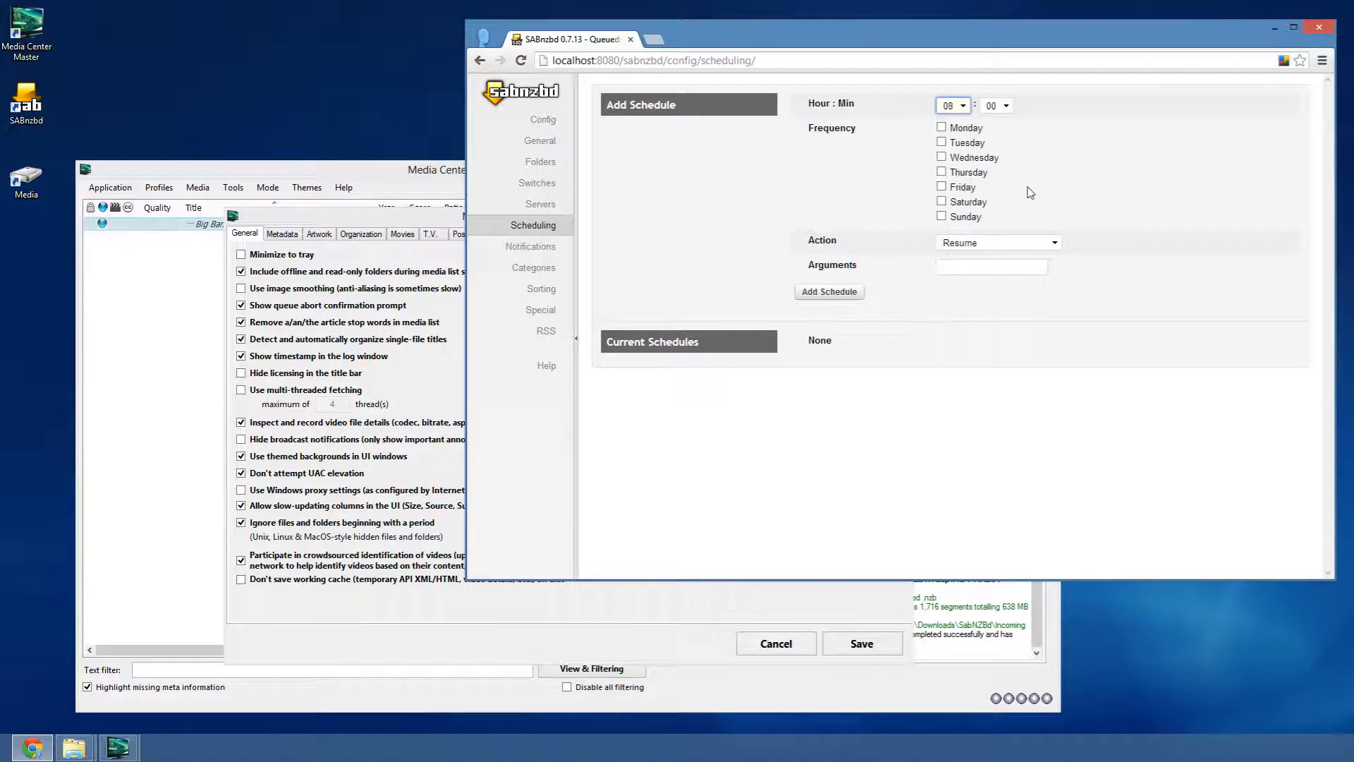
pyautogui.click(966, 128)
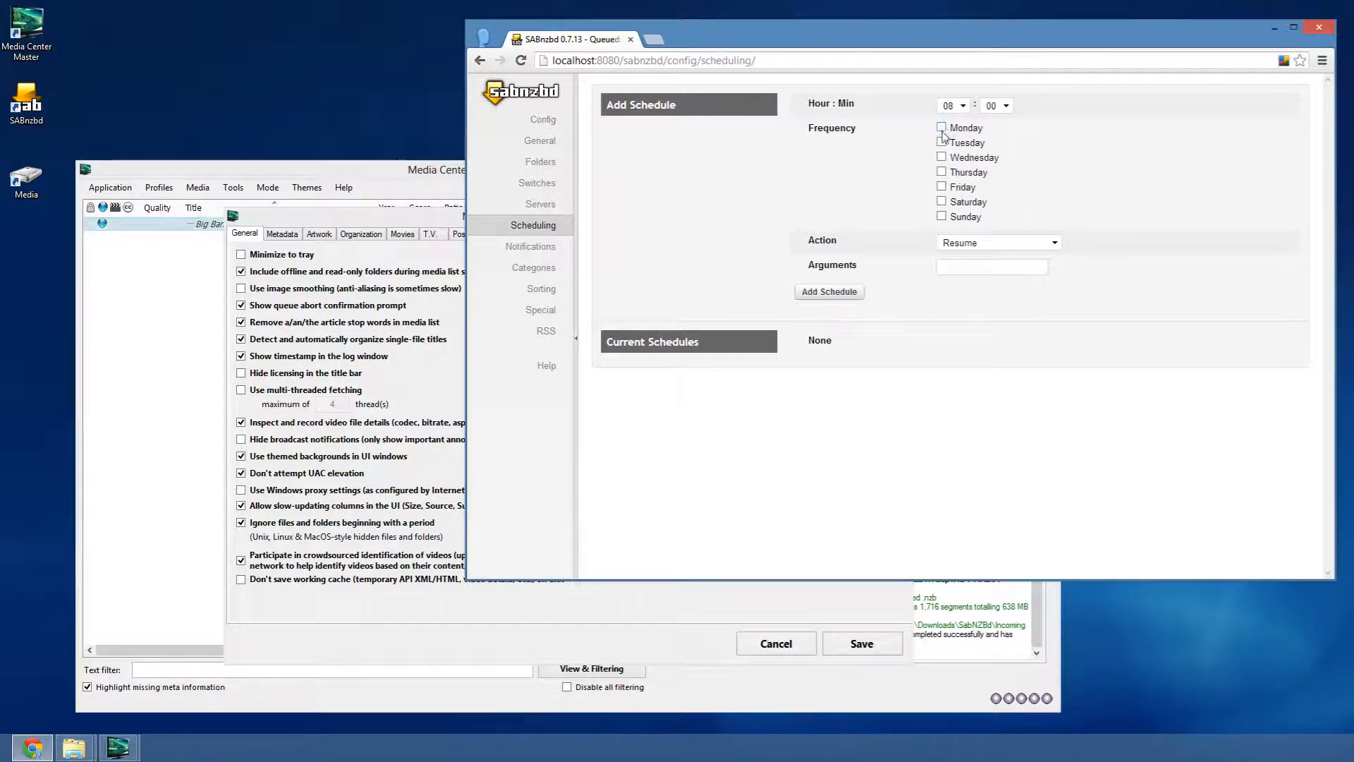
pyautogui.click(941, 127)
pyautogui.click(941, 143)
pyautogui.click(942, 158)
pyautogui.click(942, 172)
pyautogui.click(942, 187)
pyautogui.click(1016, 244)
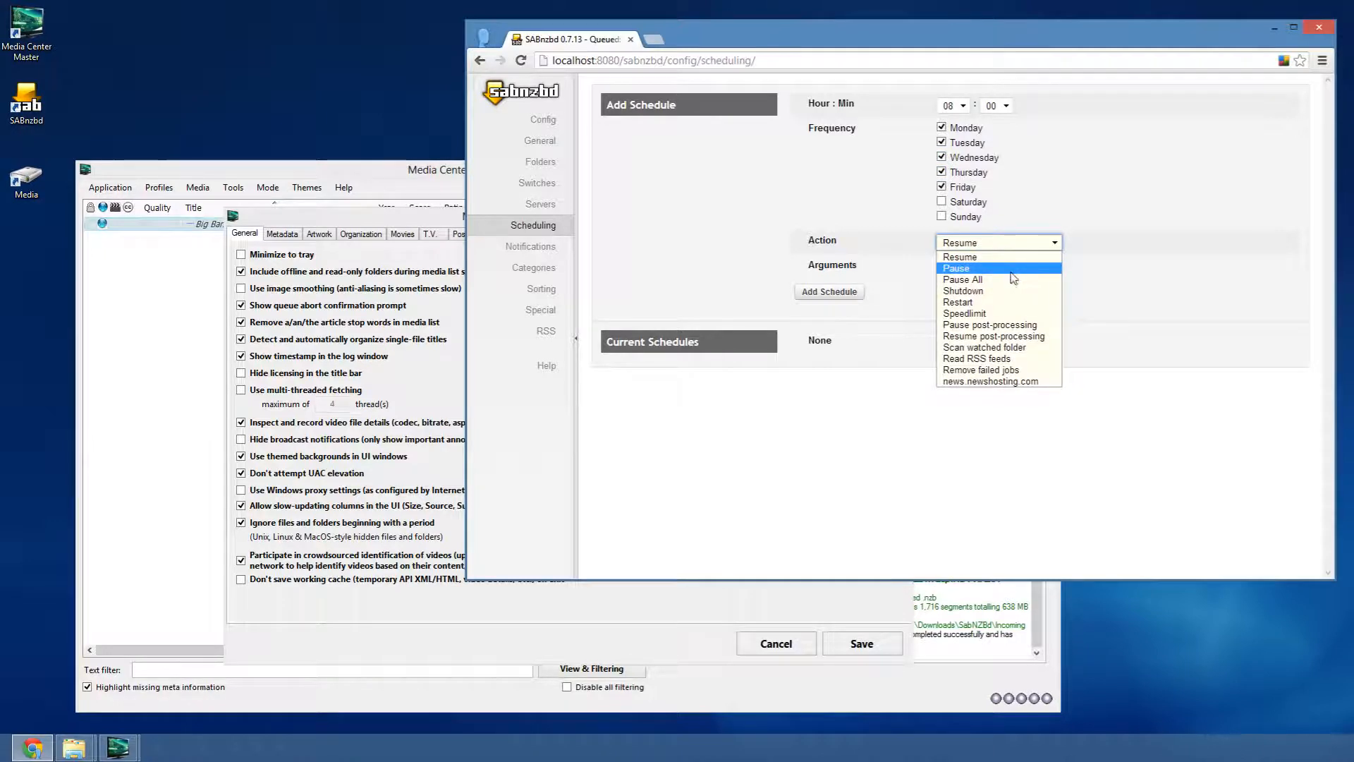
pyautogui.click(1014, 271)
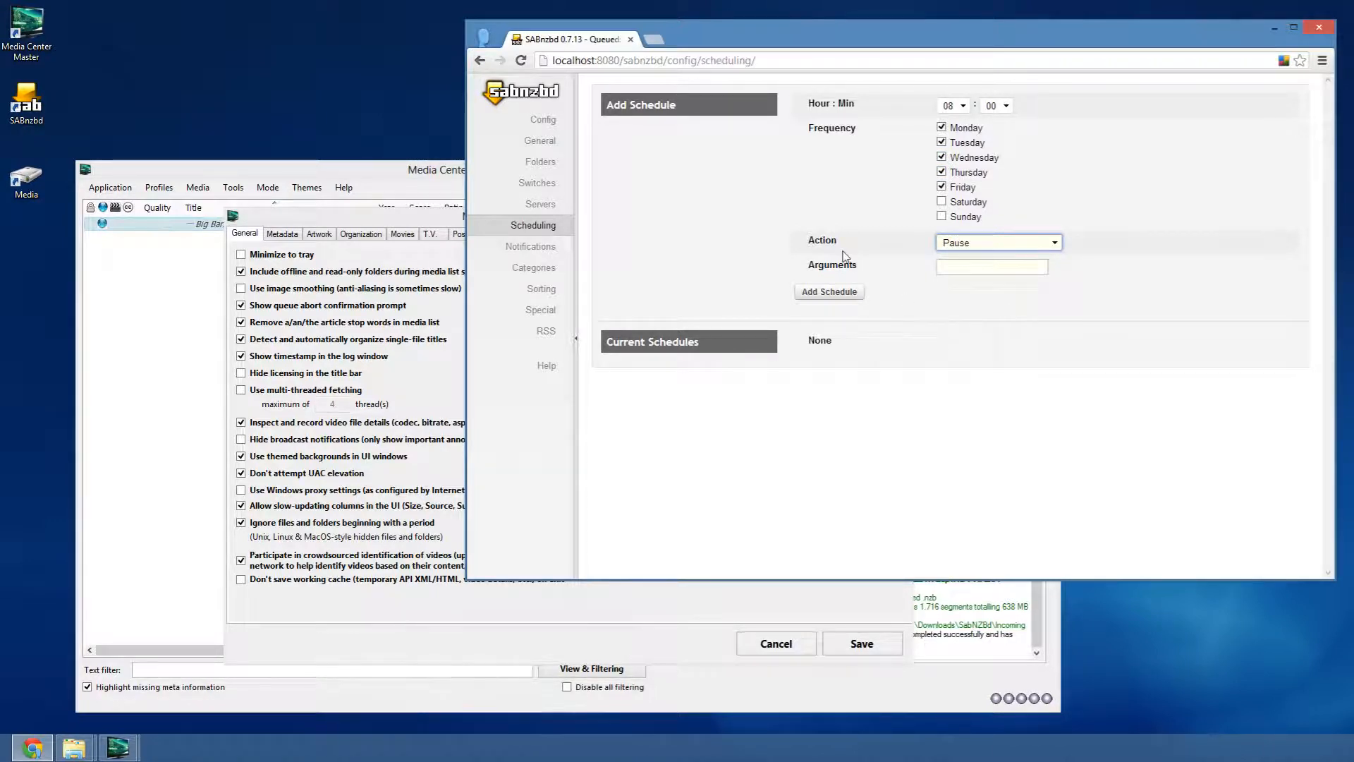
pyautogui.click(959, 105)
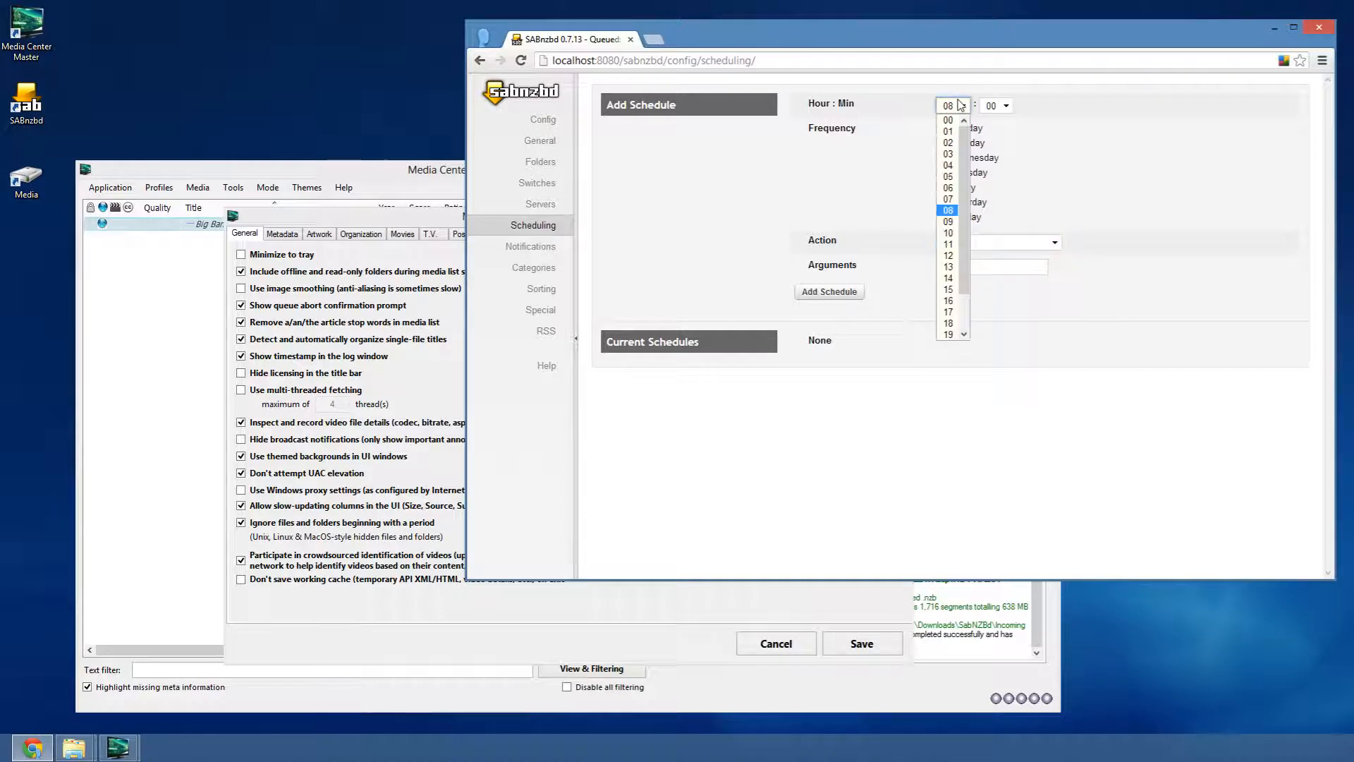
pyautogui.scroll(-2, 953, 212)
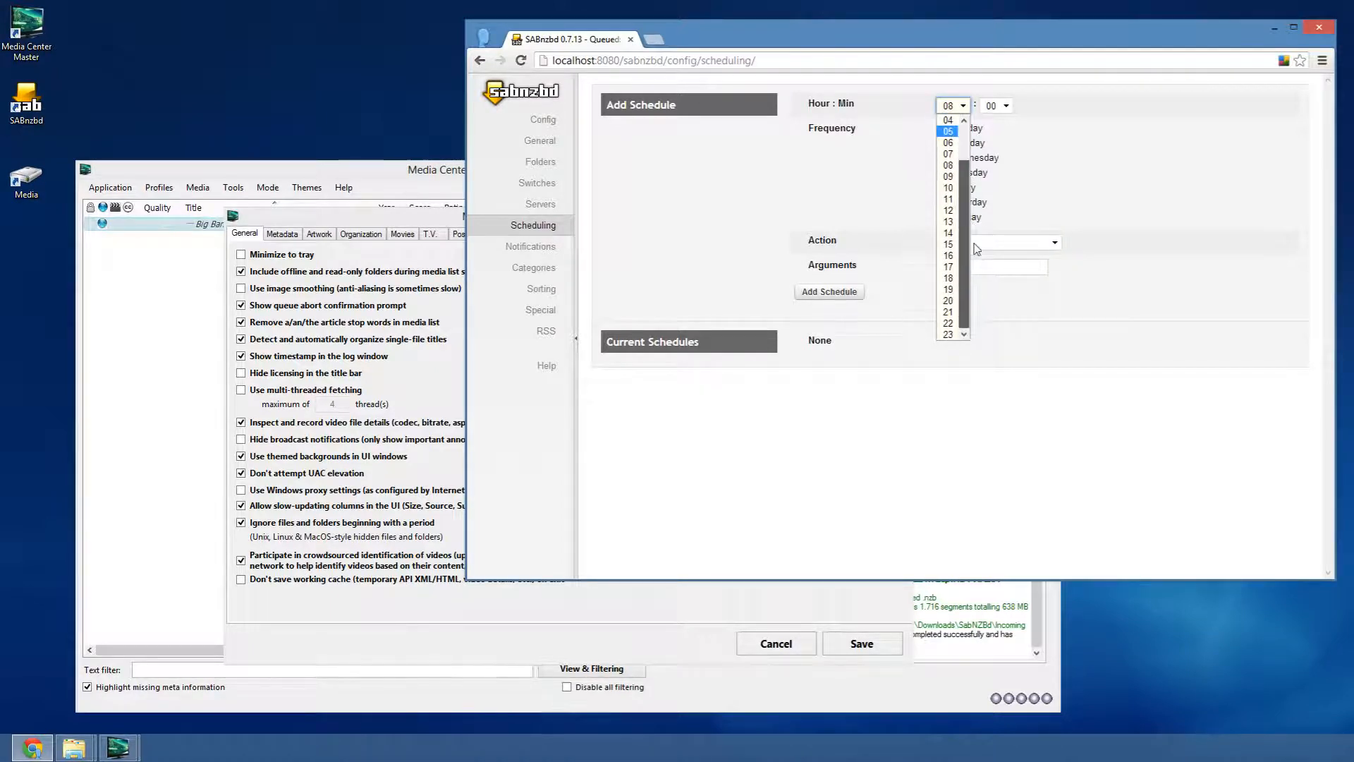
pyautogui.click(953, 266)
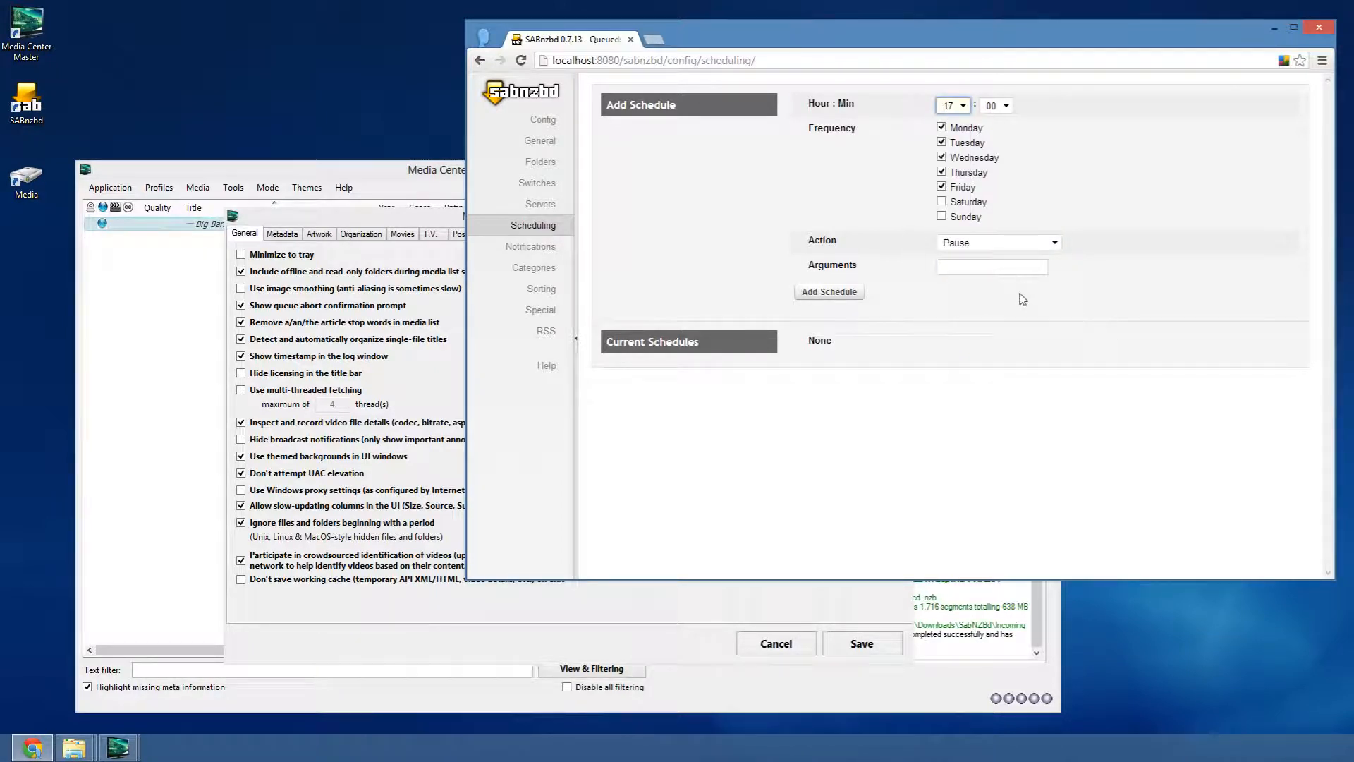
pyautogui.click(965, 244)
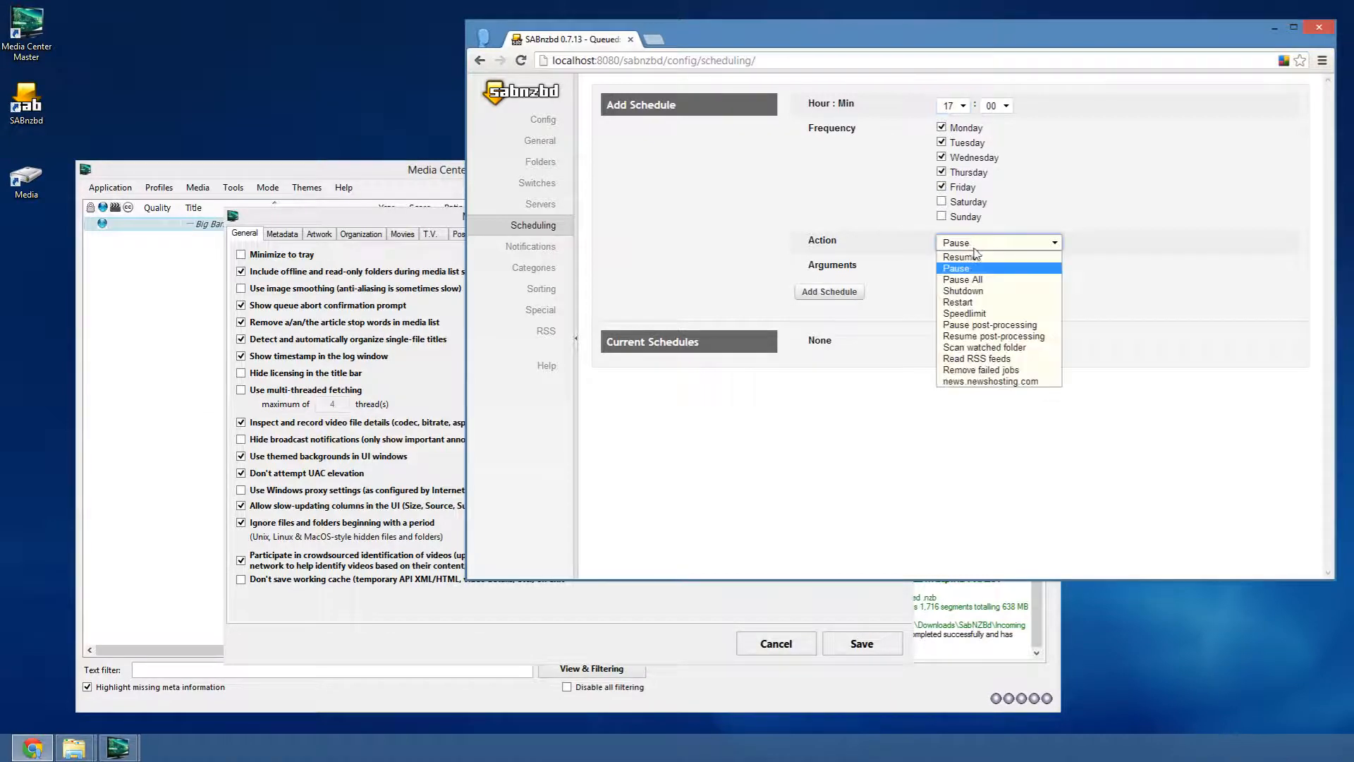
pyautogui.click(1119, 302)
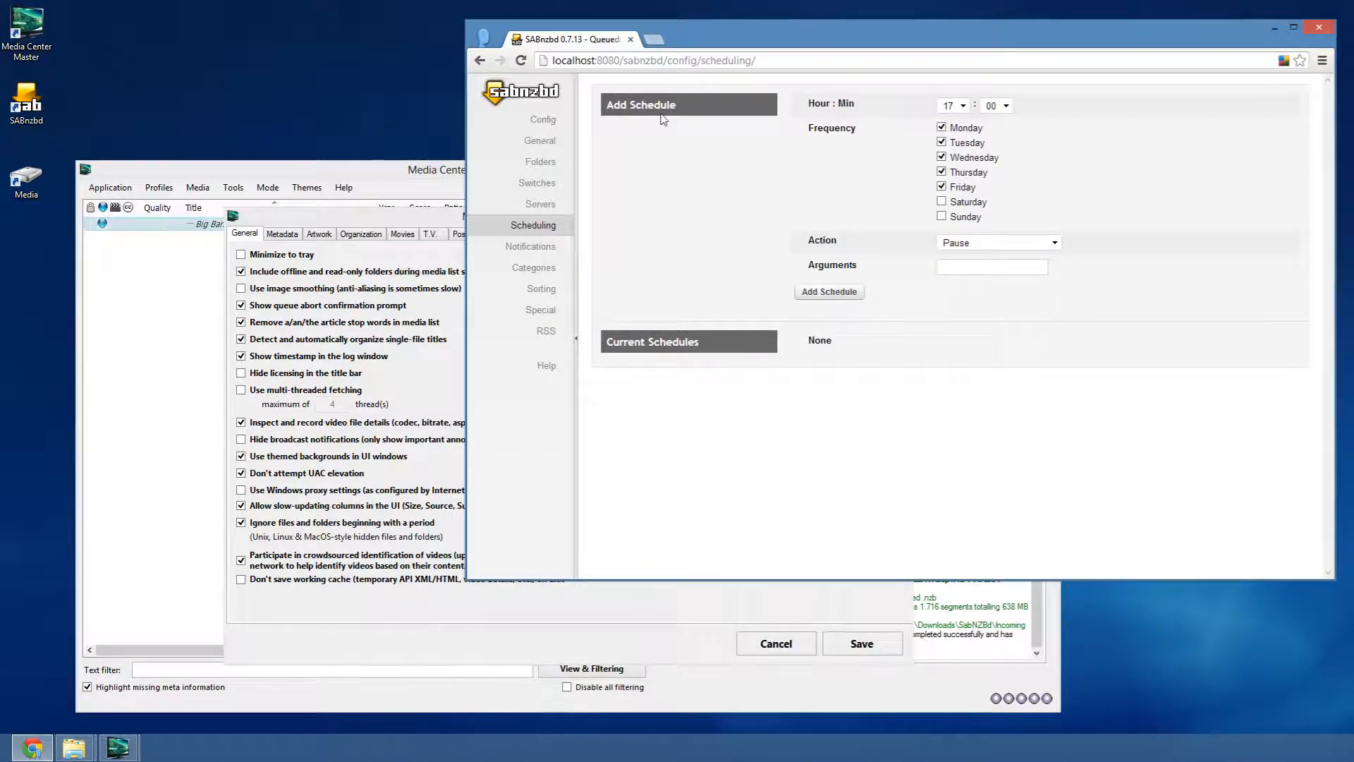
pyautogui.click(522, 92)
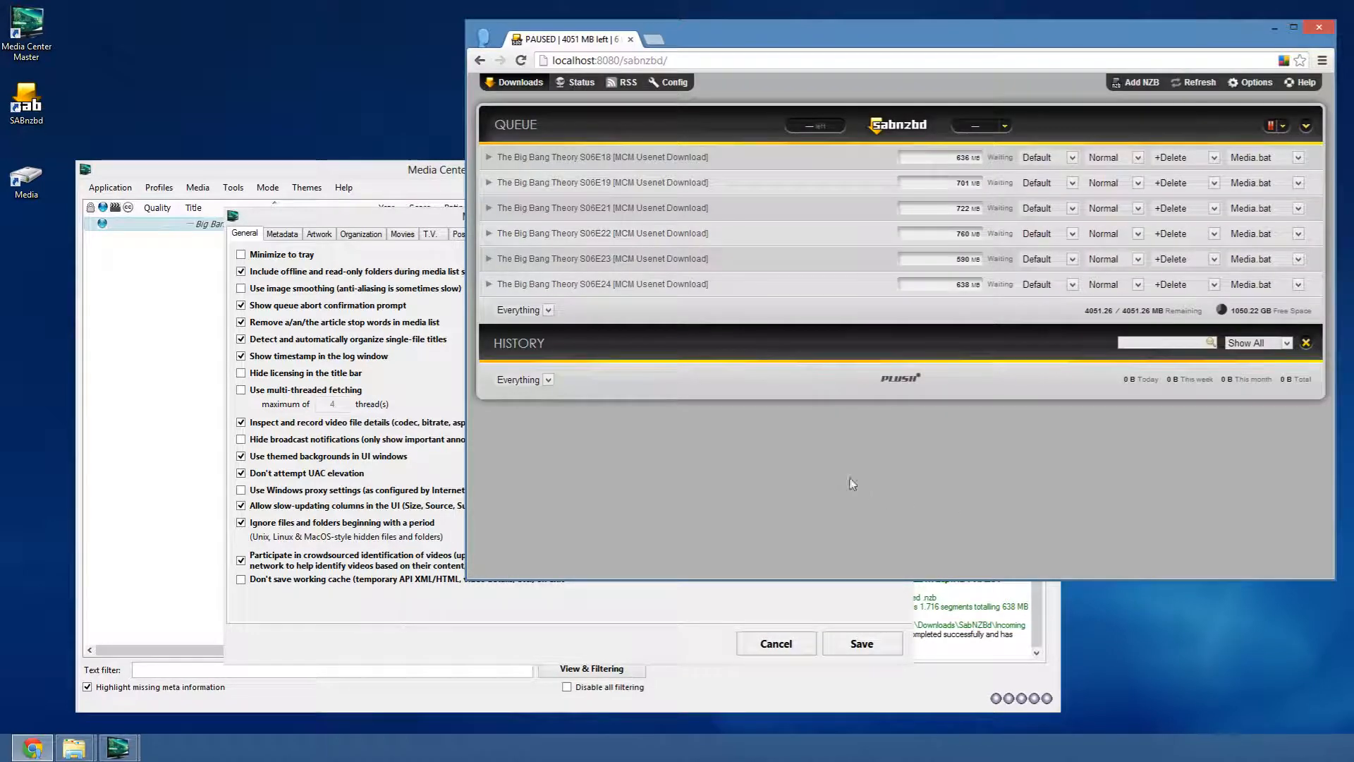
# - View the Downloader tab, then cancel Preferences & Settings without saving
pyautogui.click(351, 222)
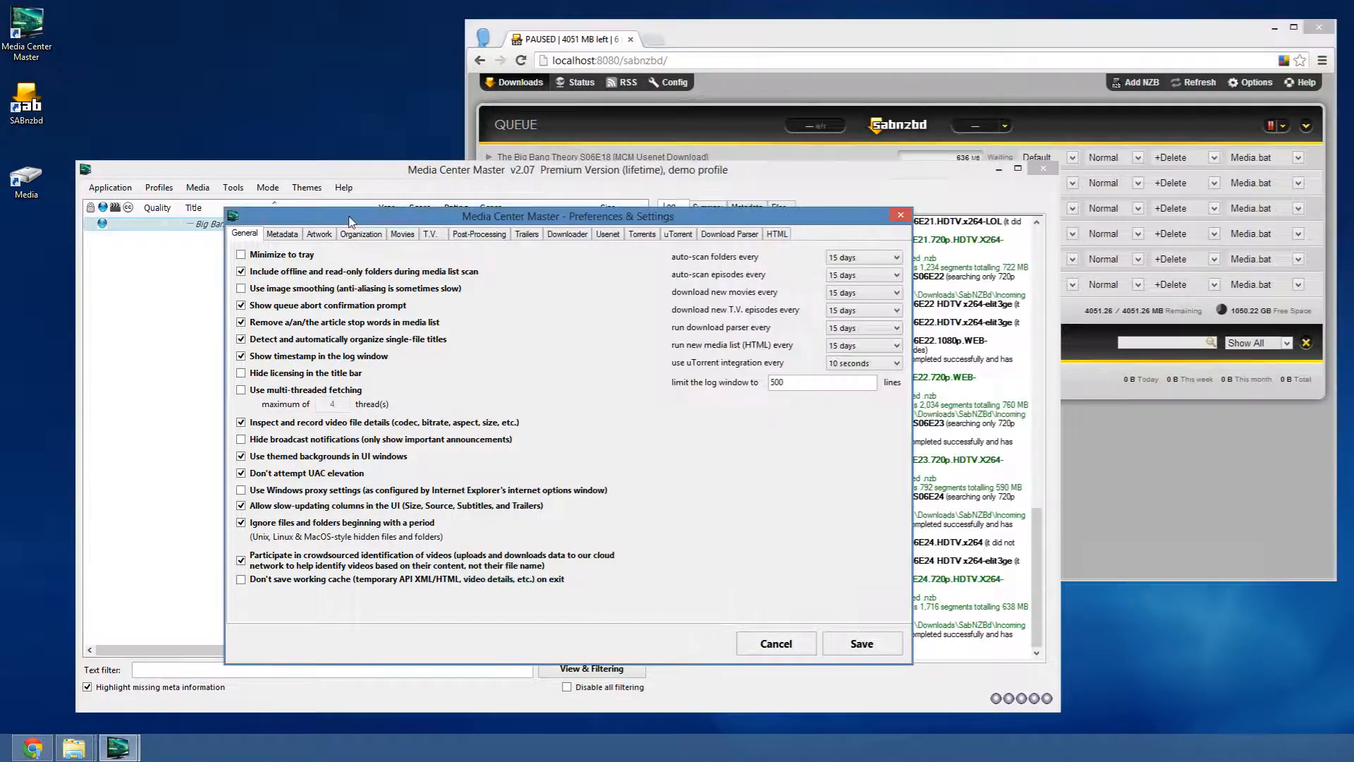
pyautogui.click(577, 235)
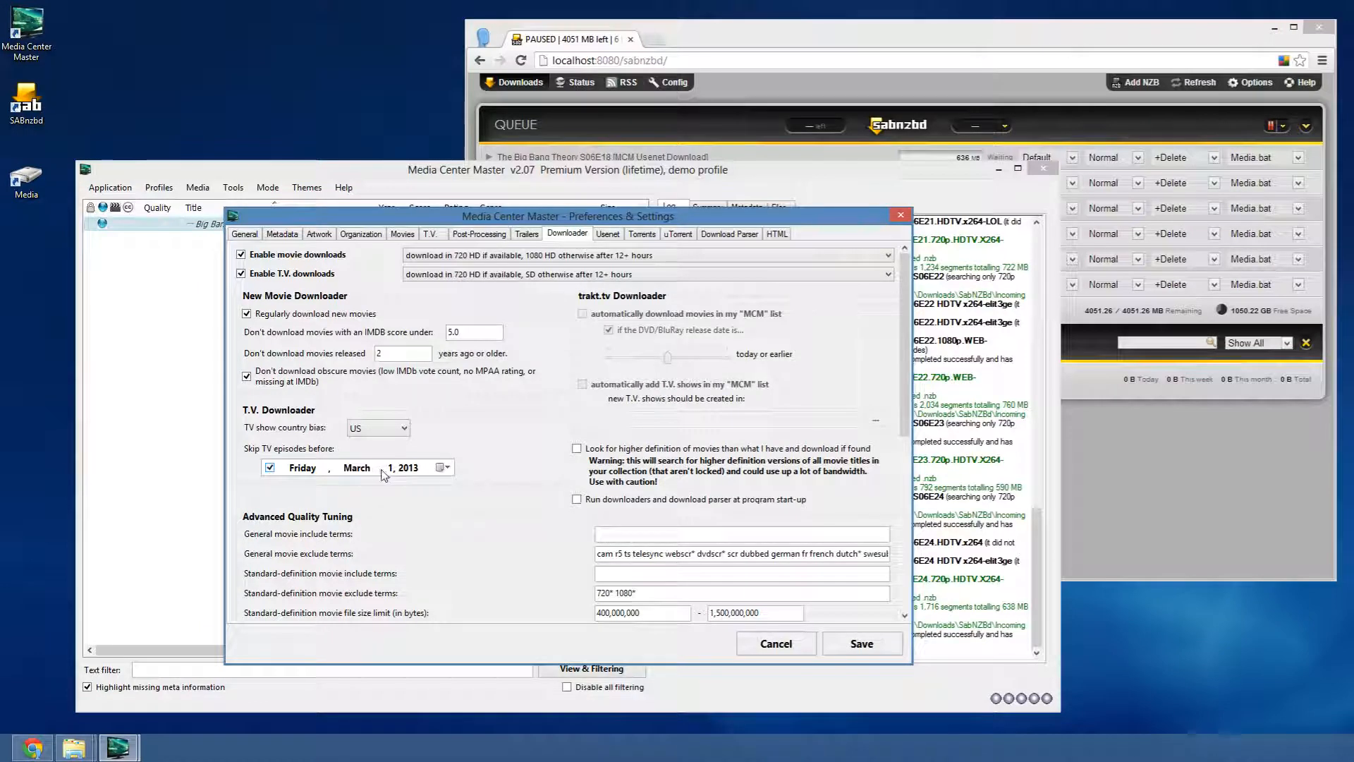
pyautogui.click(728, 40)
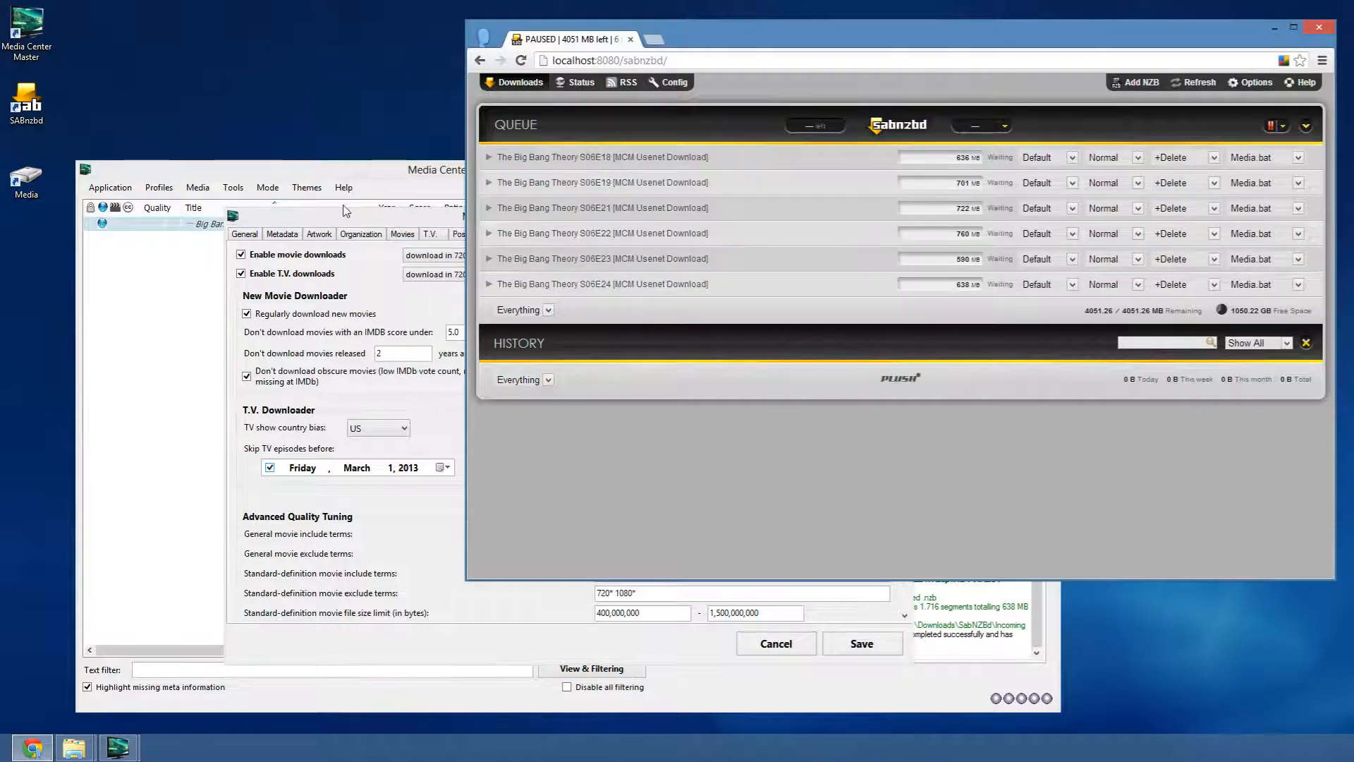
pyautogui.click(365, 218)
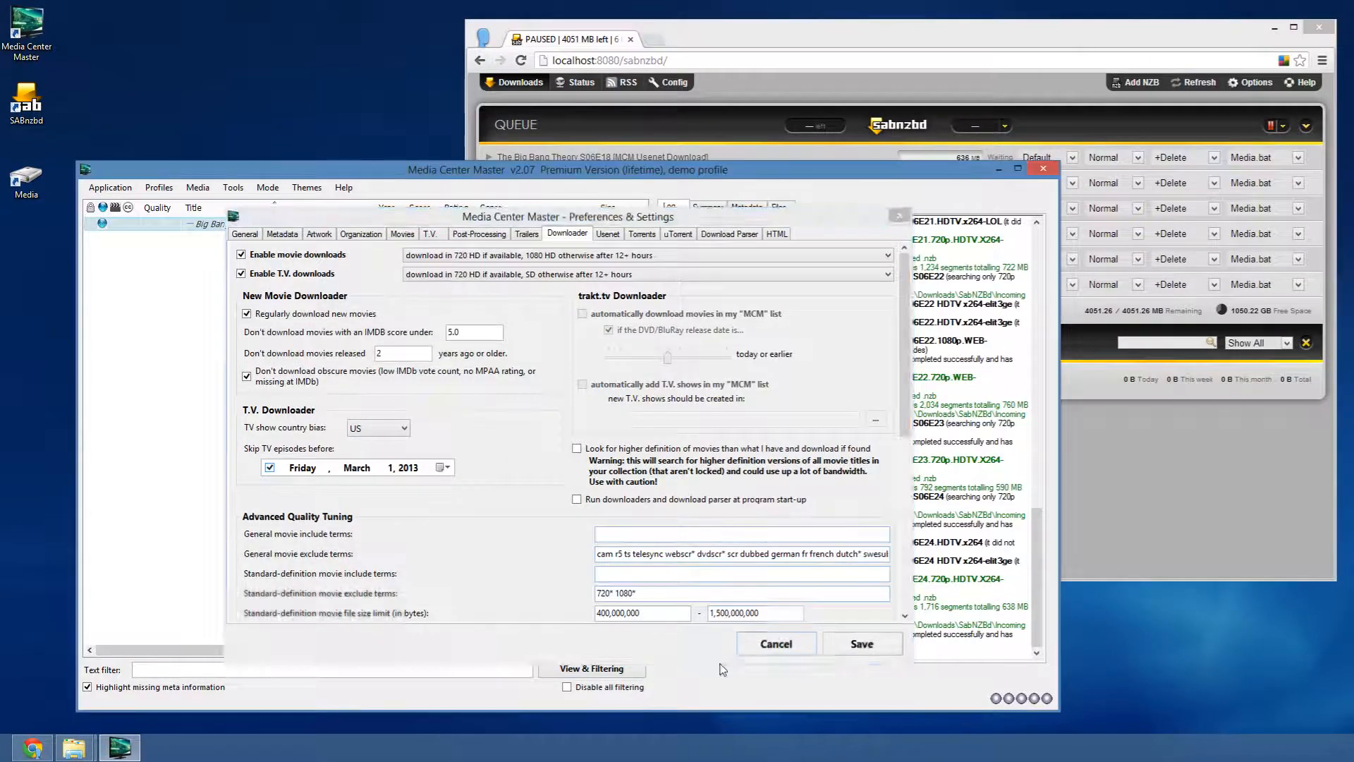
pyautogui.click(741, 643)
pyautogui.click(233, 187)
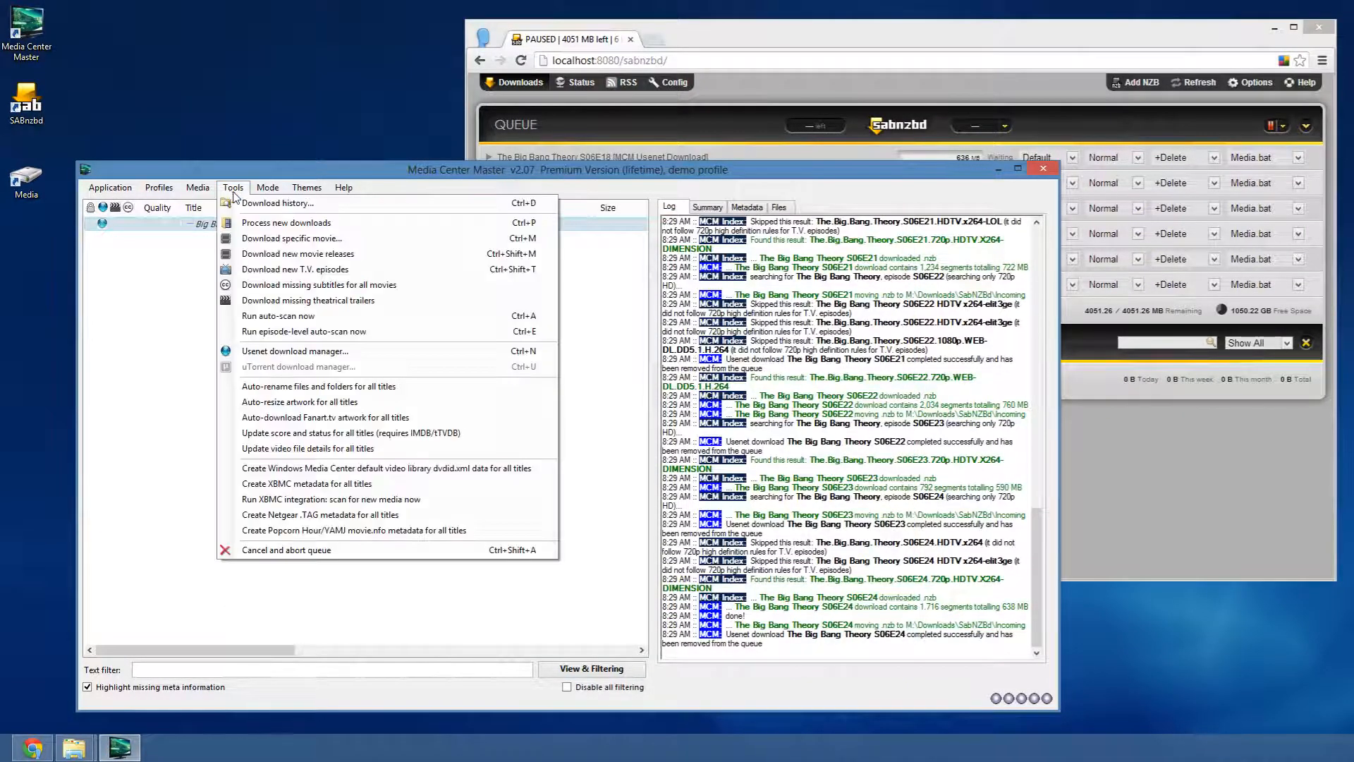
pyautogui.click(248, 213)
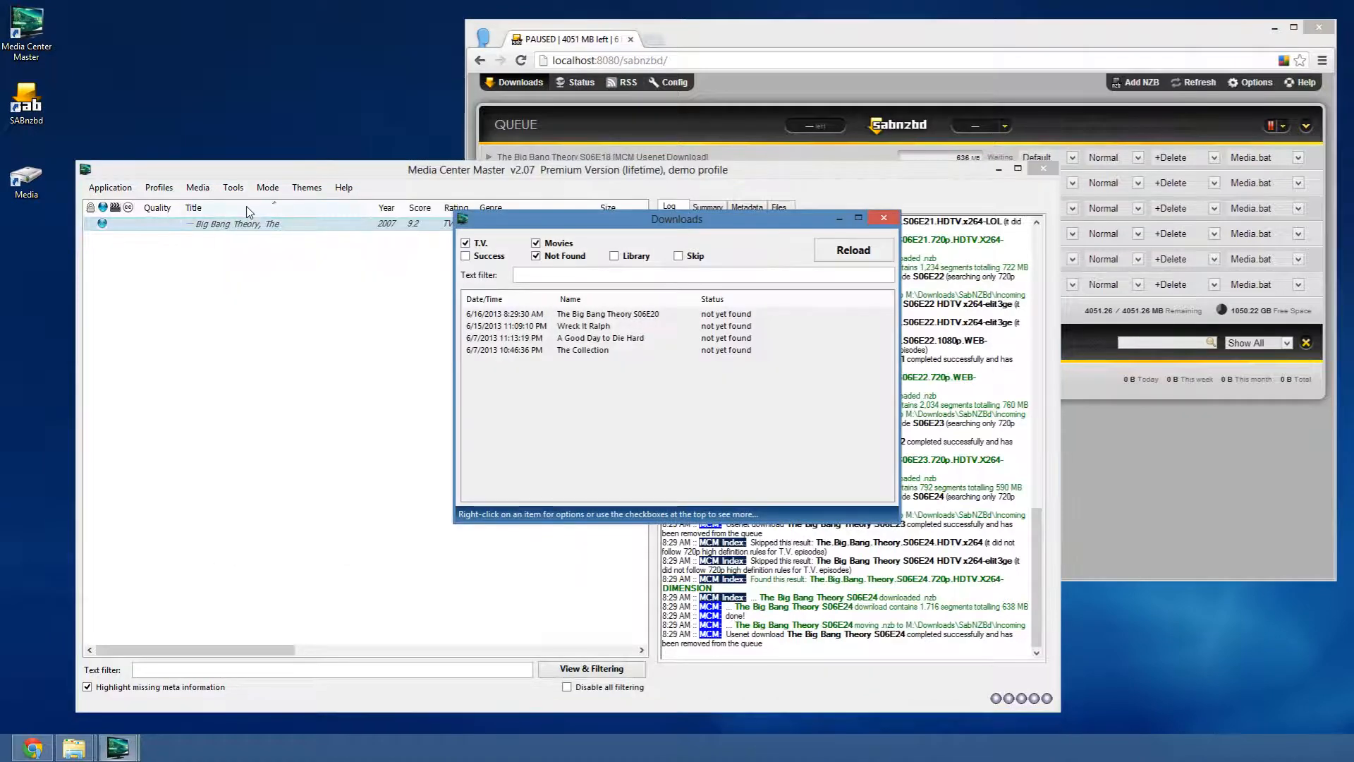
pyautogui.click(536, 256)
pyautogui.click(536, 242)
pyautogui.click(503, 259)
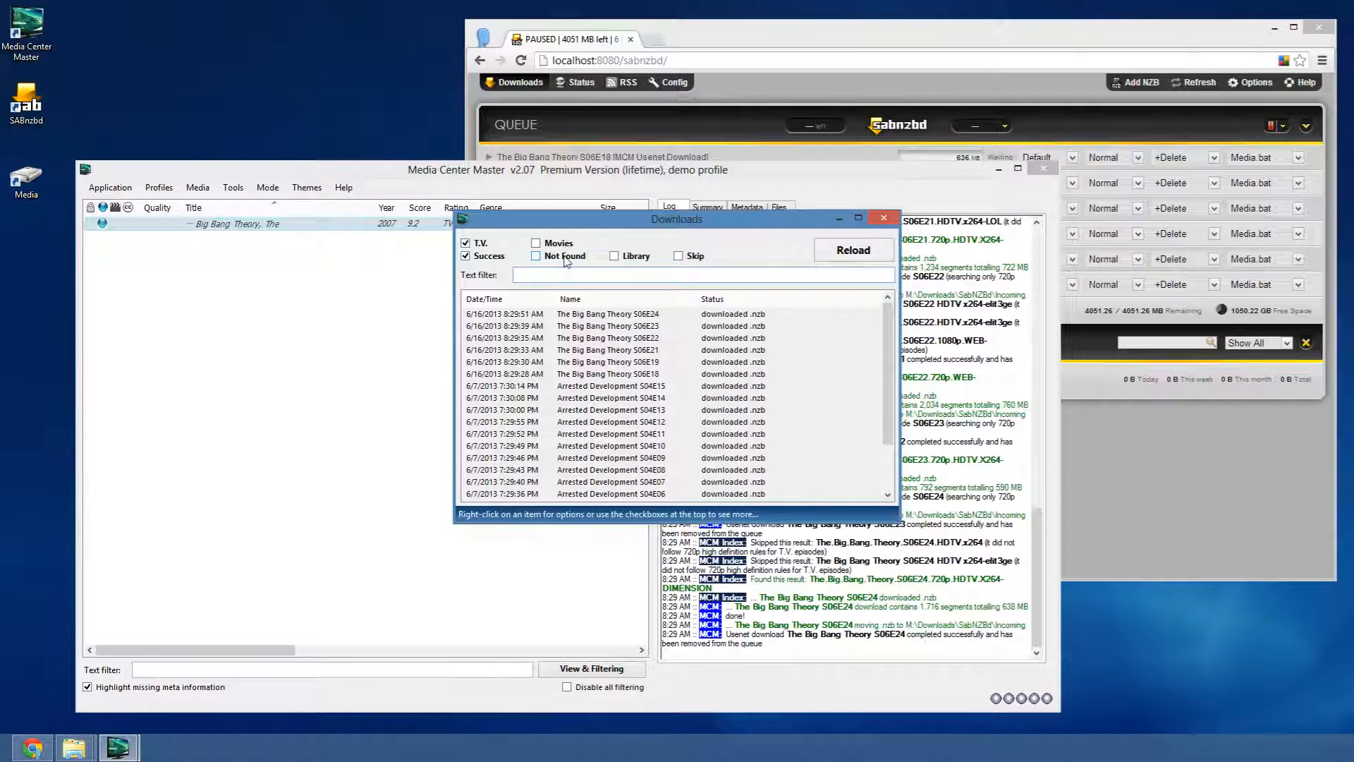
pyautogui.write('big')
pyautogui.click(526, 316)
pyautogui.click(524, 374)
pyautogui.click(623, 349)
pyautogui.doubleClick(623, 348)
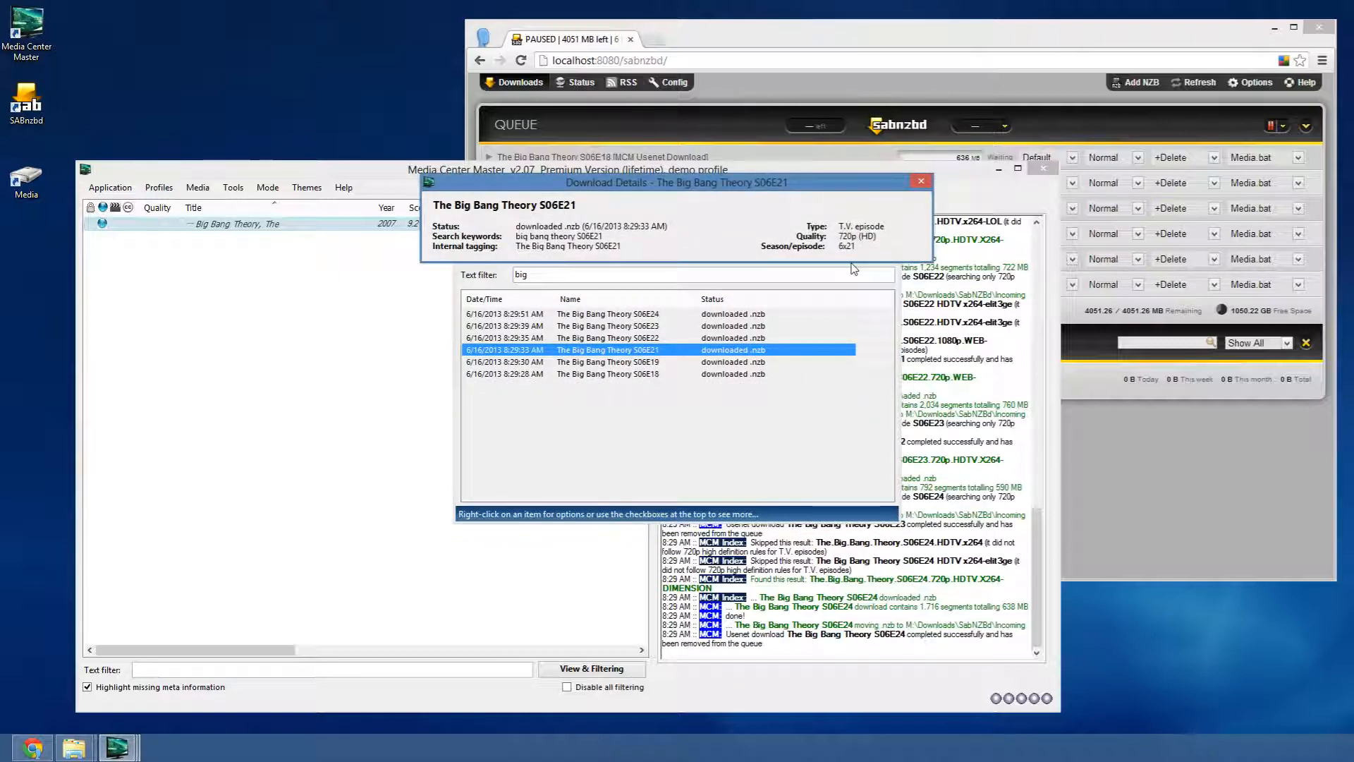
pyautogui.click(922, 182)
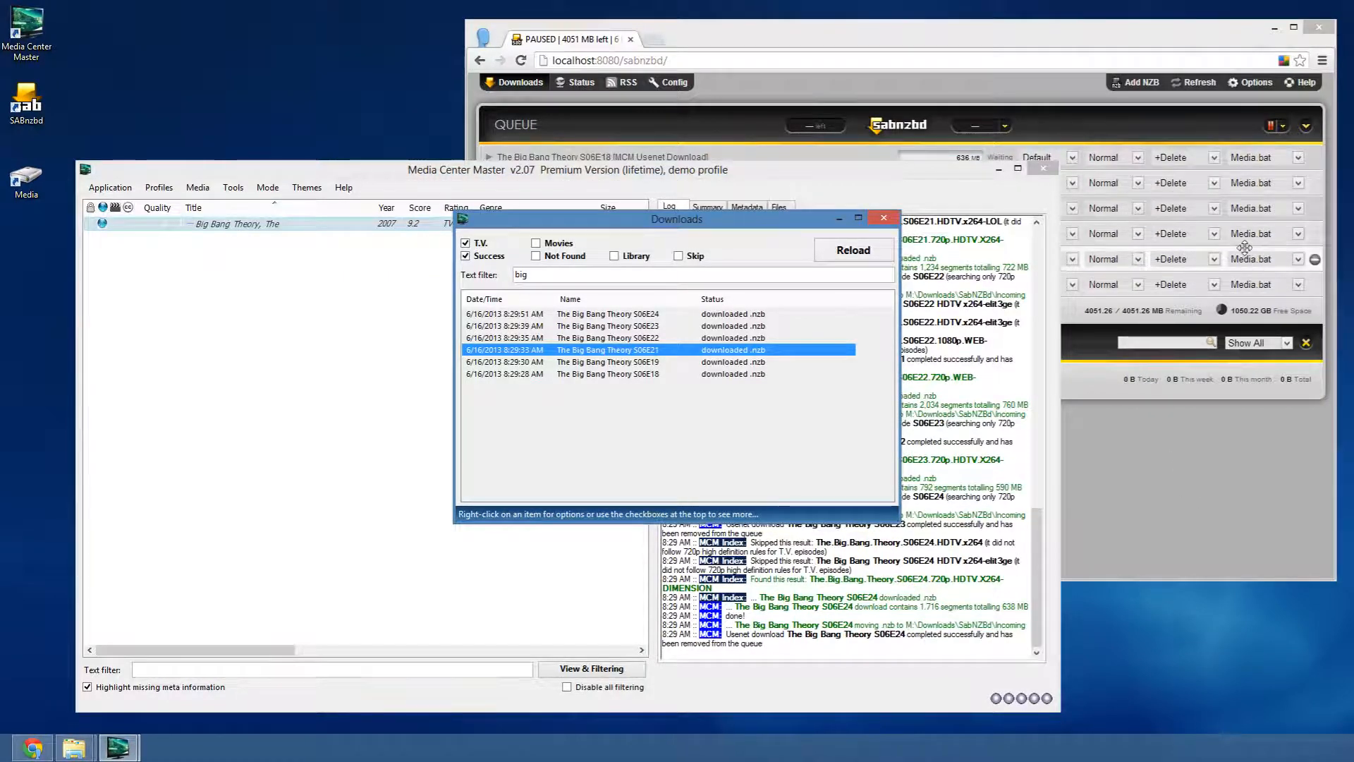
pyautogui.rightClick(622, 327)
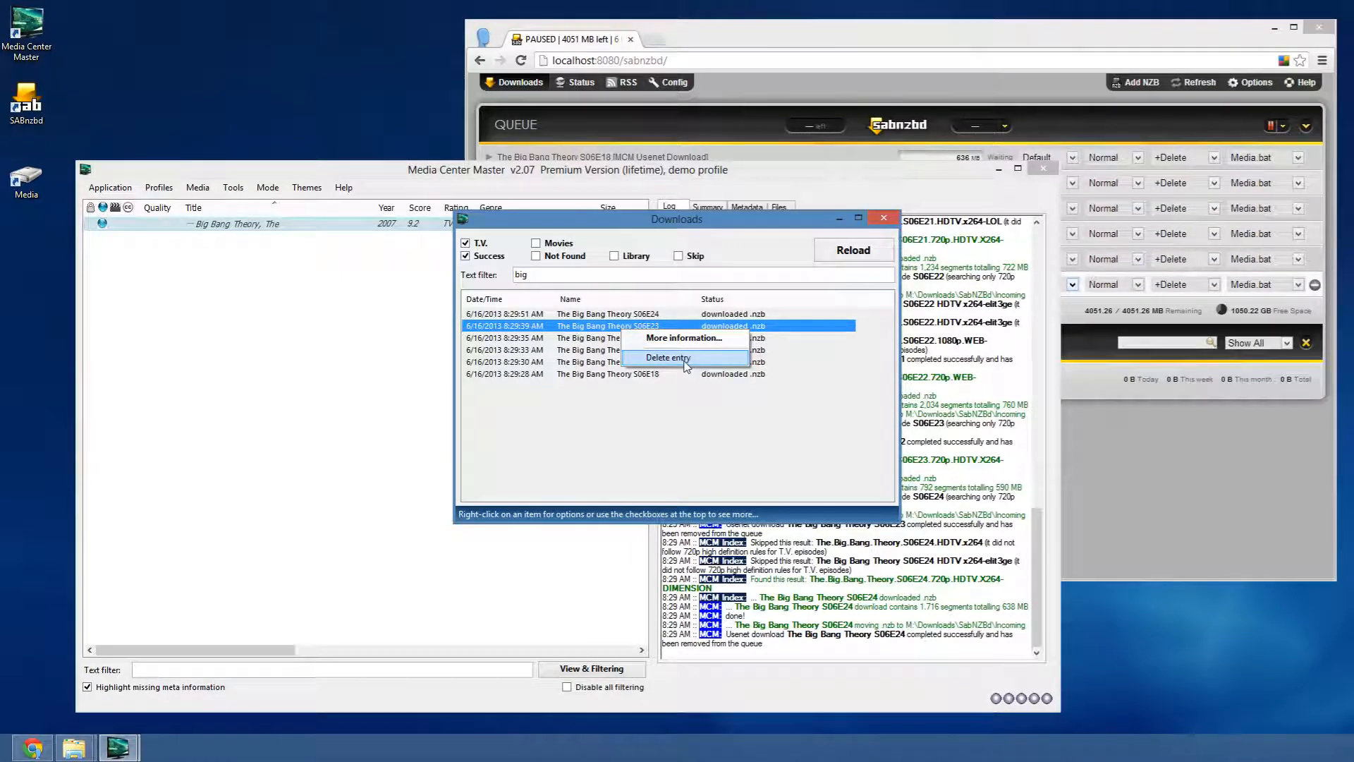
pyautogui.click(829, 374)
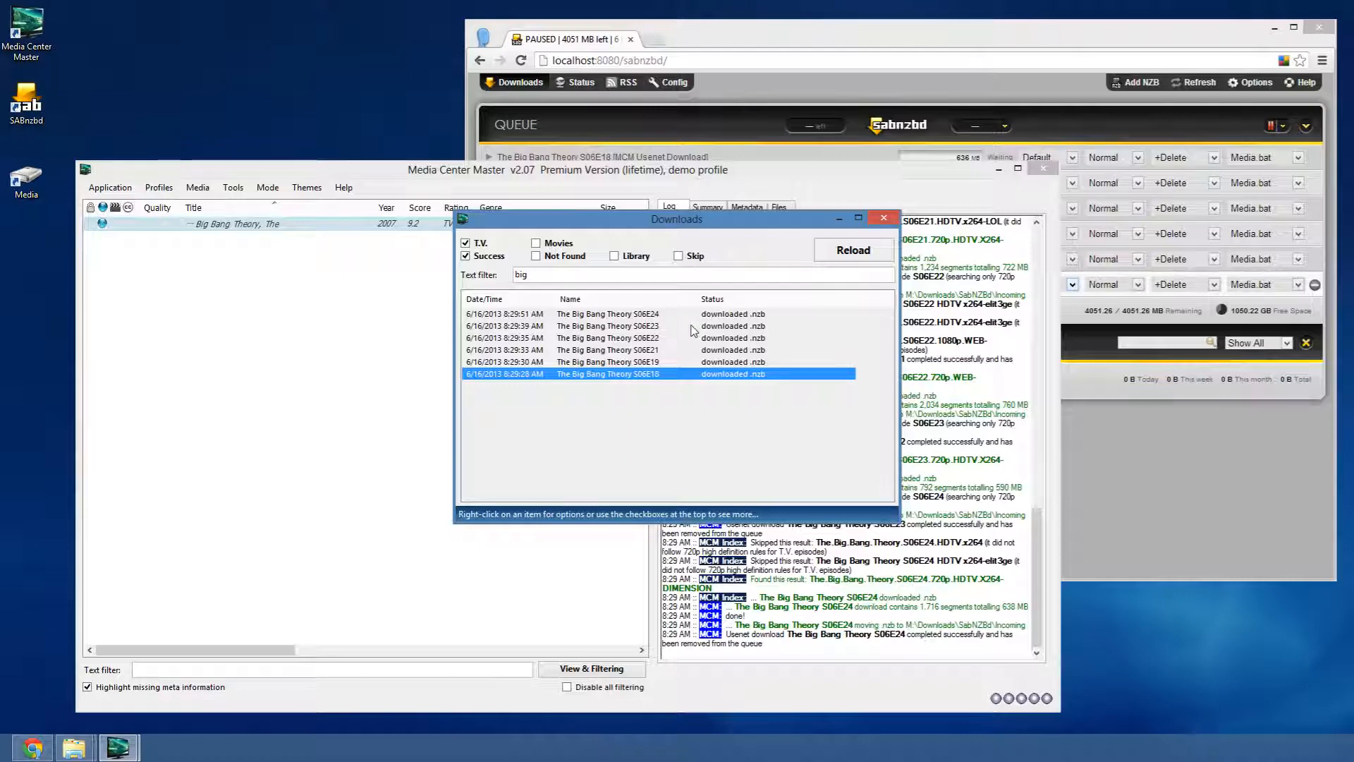
pyautogui.click(887, 219)
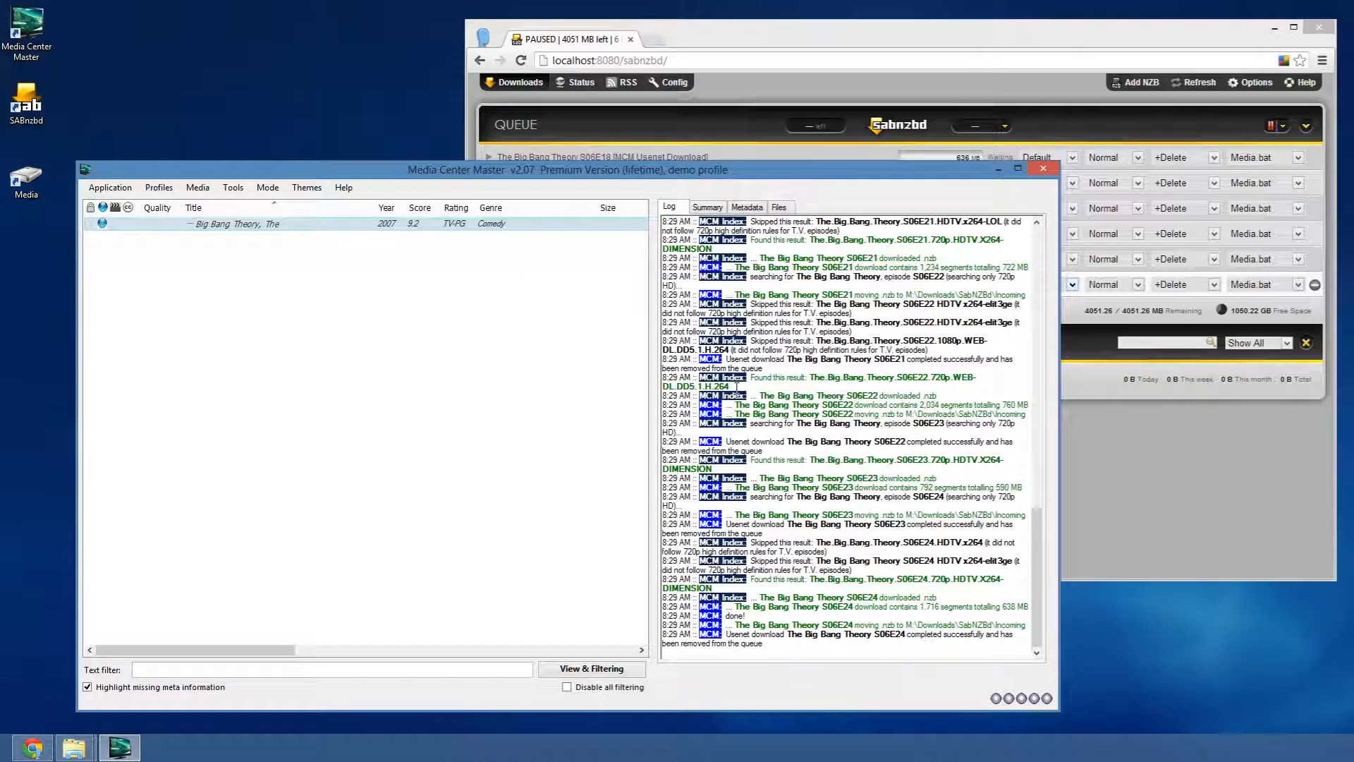
# - Select all queued NZBs via Multi-Operations and remove them with Remove NZB & Delete Files
pyautogui.click(1192, 285)
pyautogui.click(1306, 125)
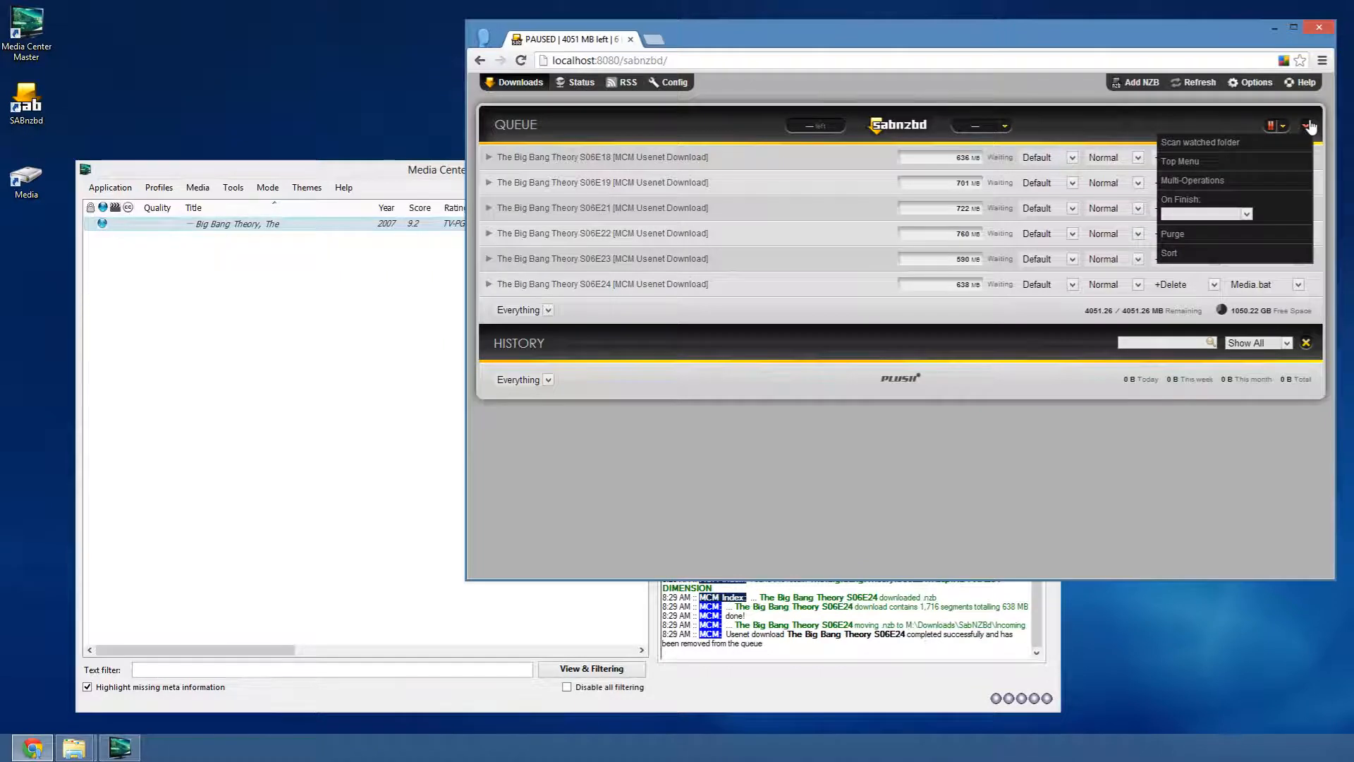
pyautogui.click(1199, 180)
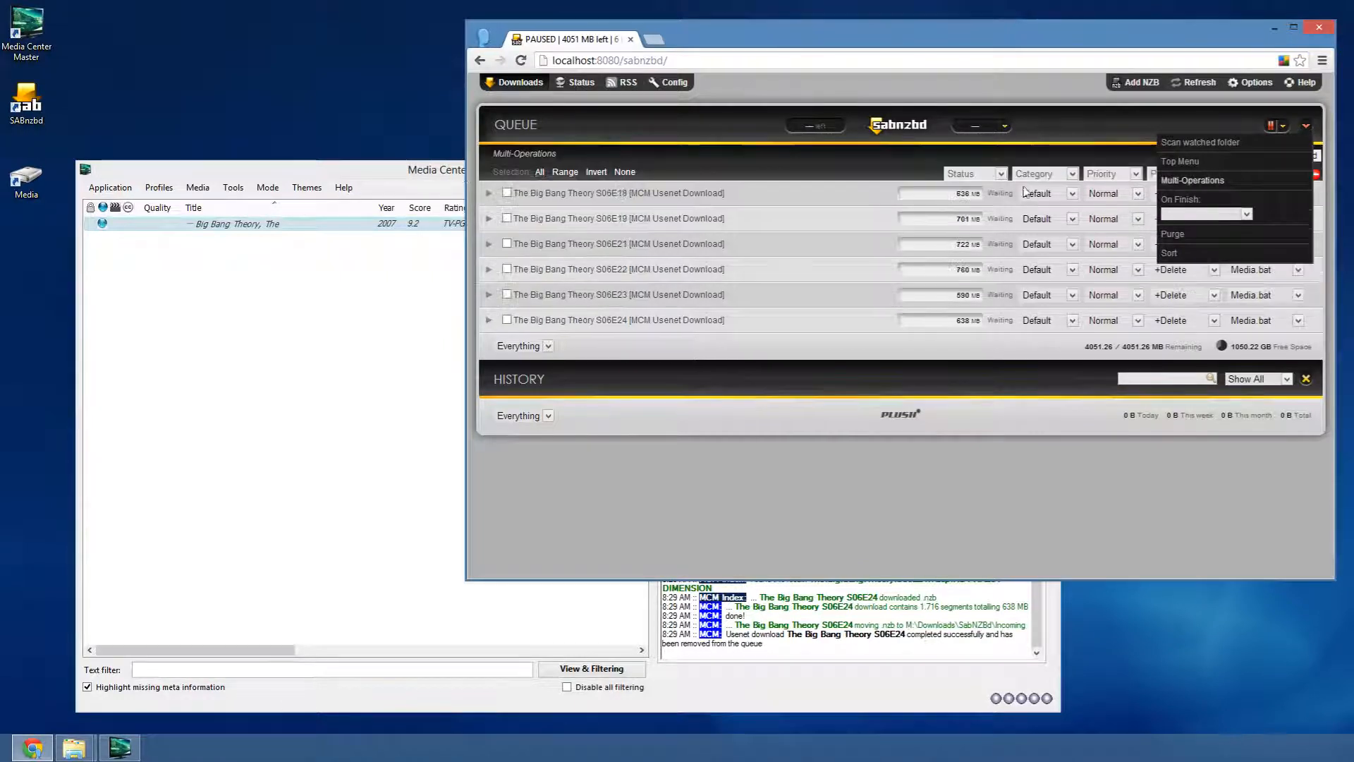
pyautogui.click(539, 172)
pyautogui.click(1316, 174)
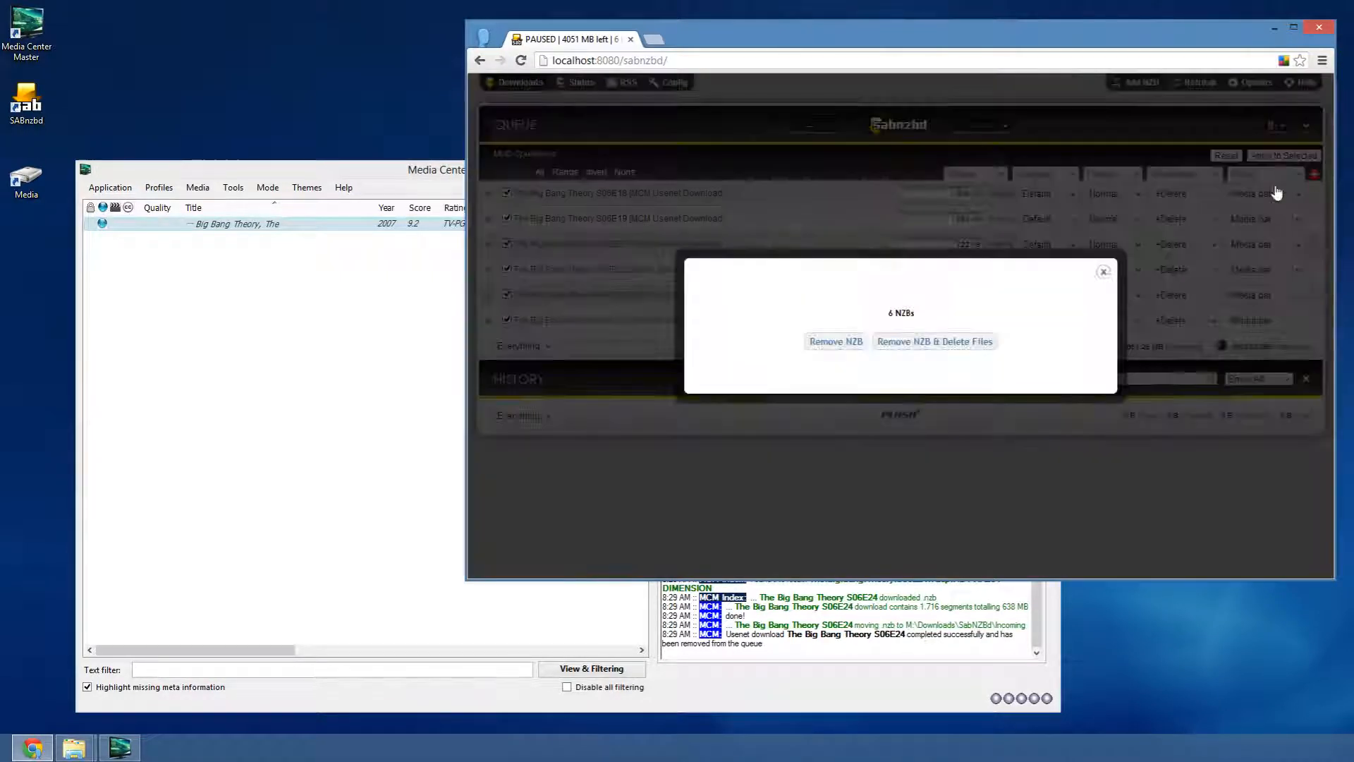
pyautogui.click(939, 342)
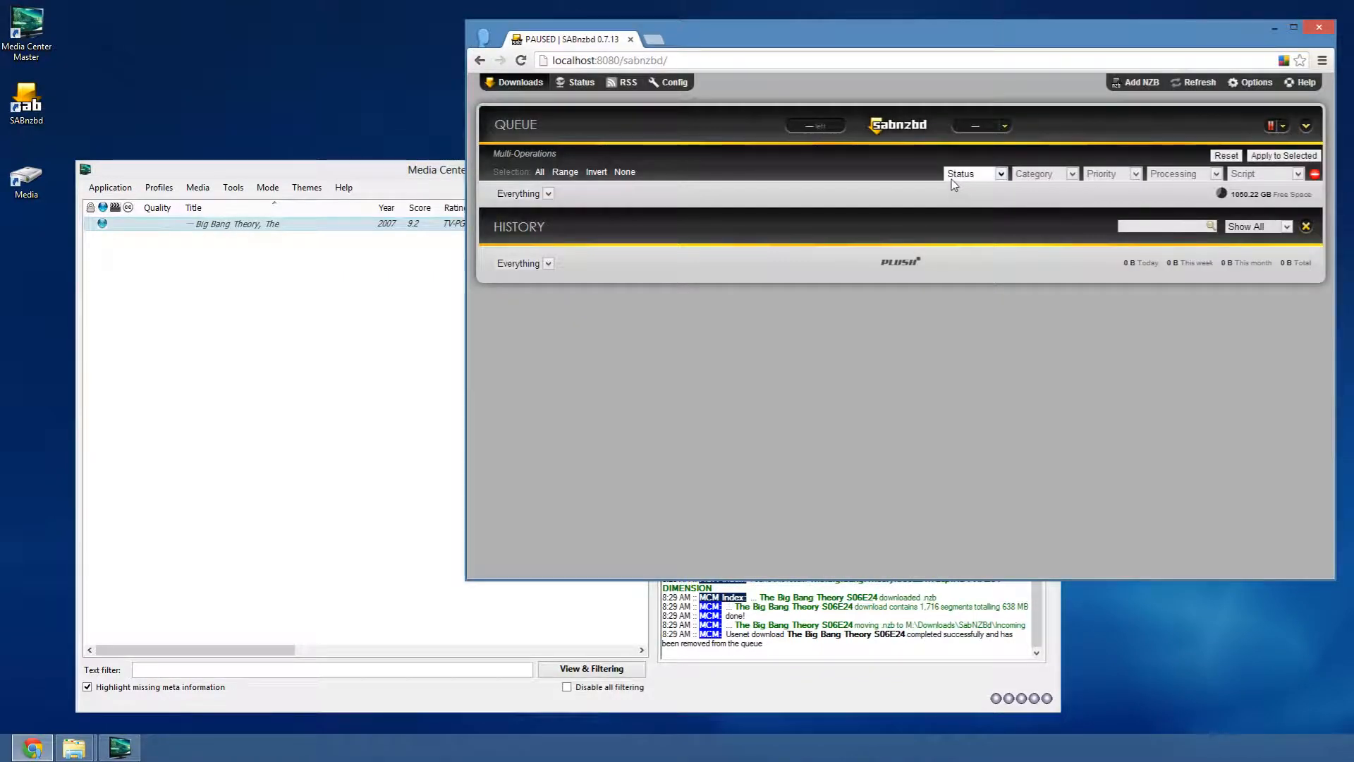
pyautogui.click(224, 162)
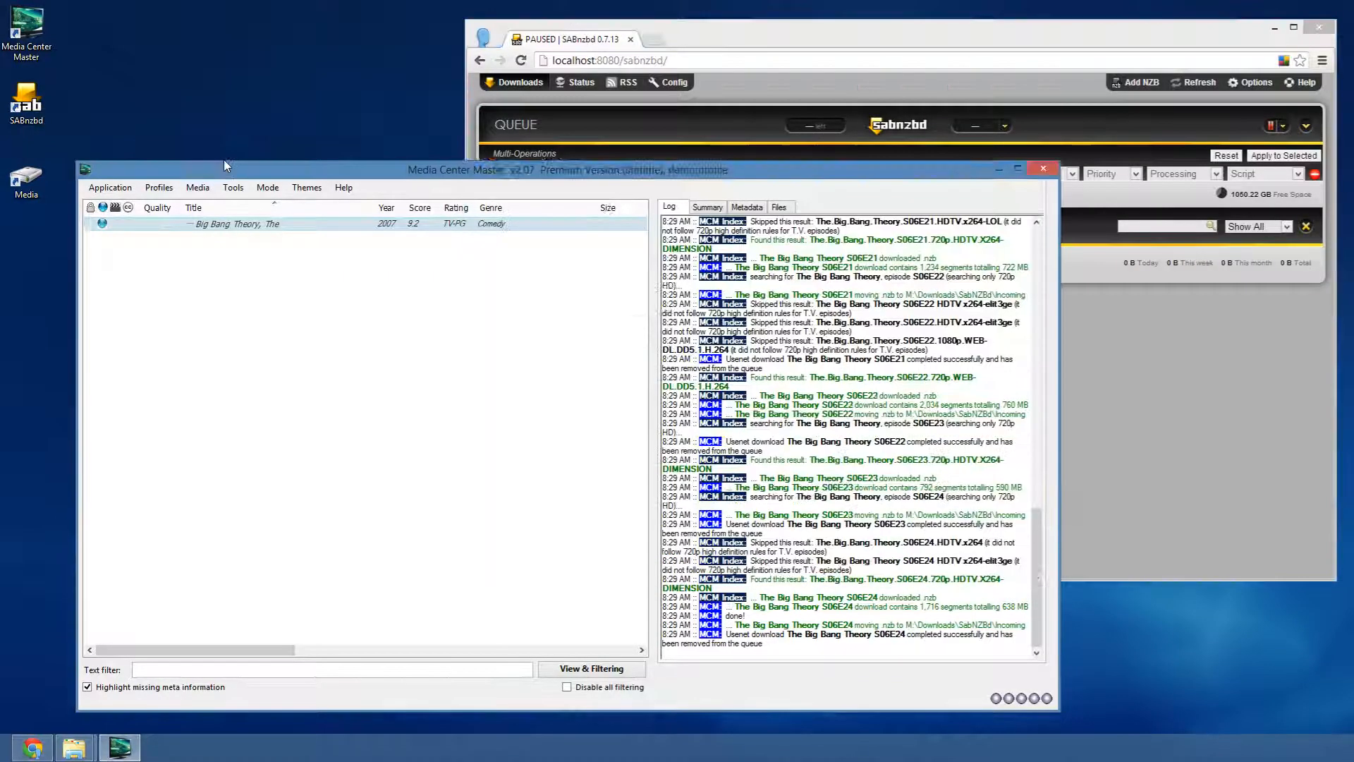
pyautogui.moveTo(224, 161); pyautogui.dragTo(222, 88)
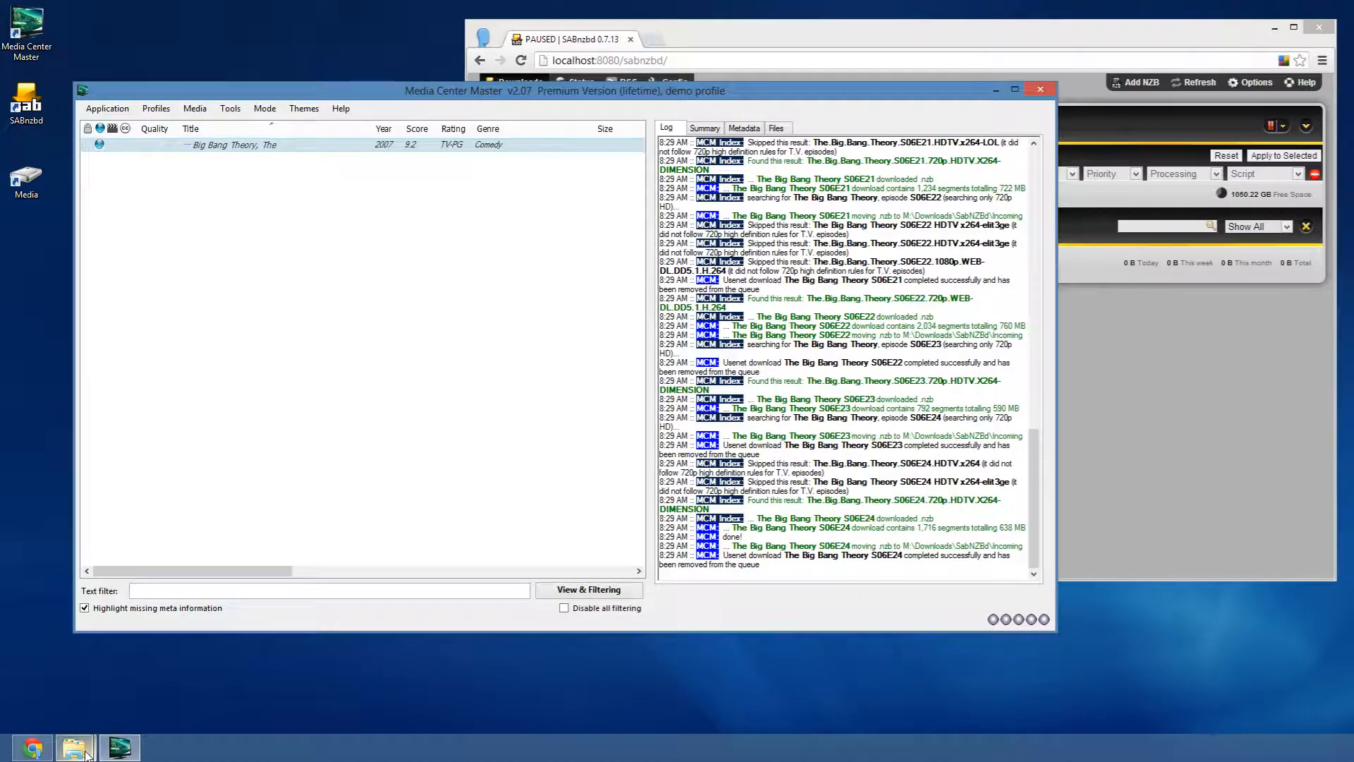
# - In Explorer, browse via Downloads and SabNZBd Post-Processing to the empty MCM Download Parser folder
pyautogui.click(281, 641)
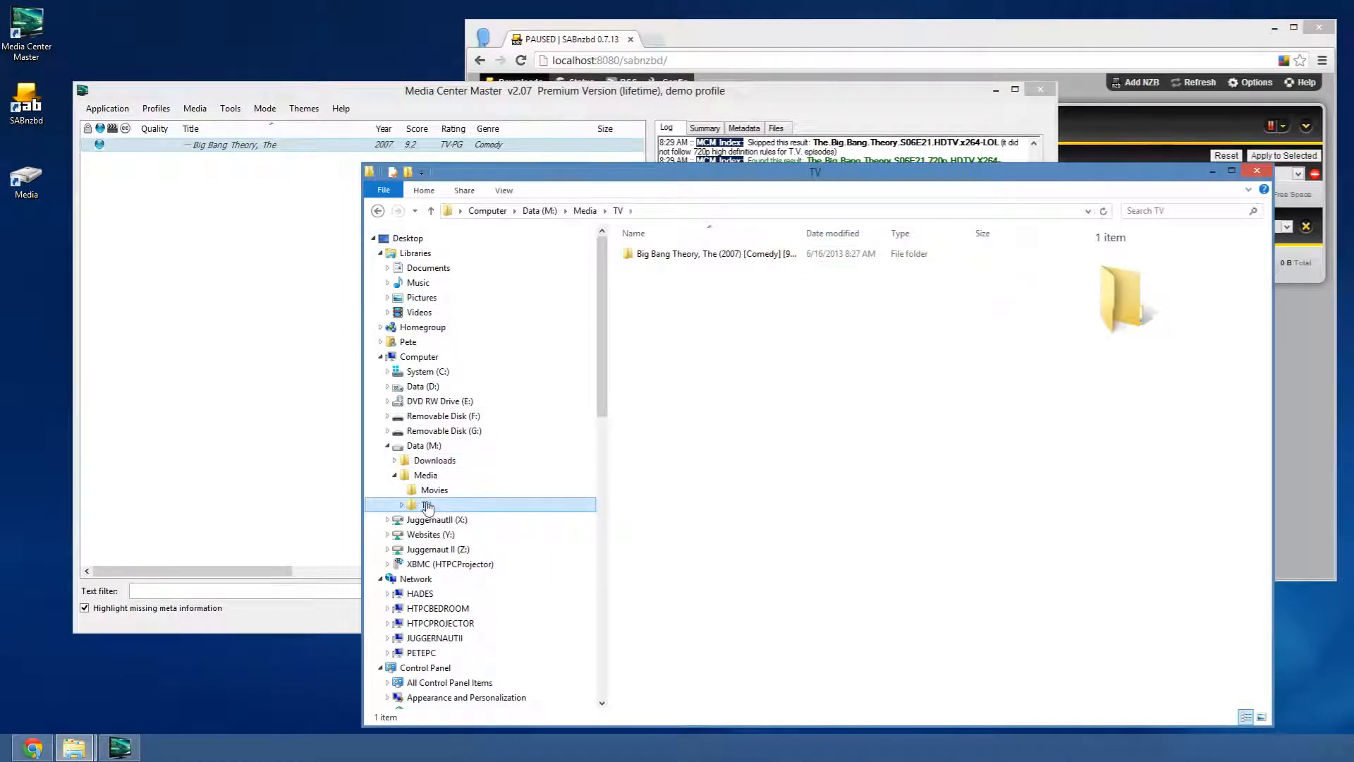
pyautogui.click(395, 460)
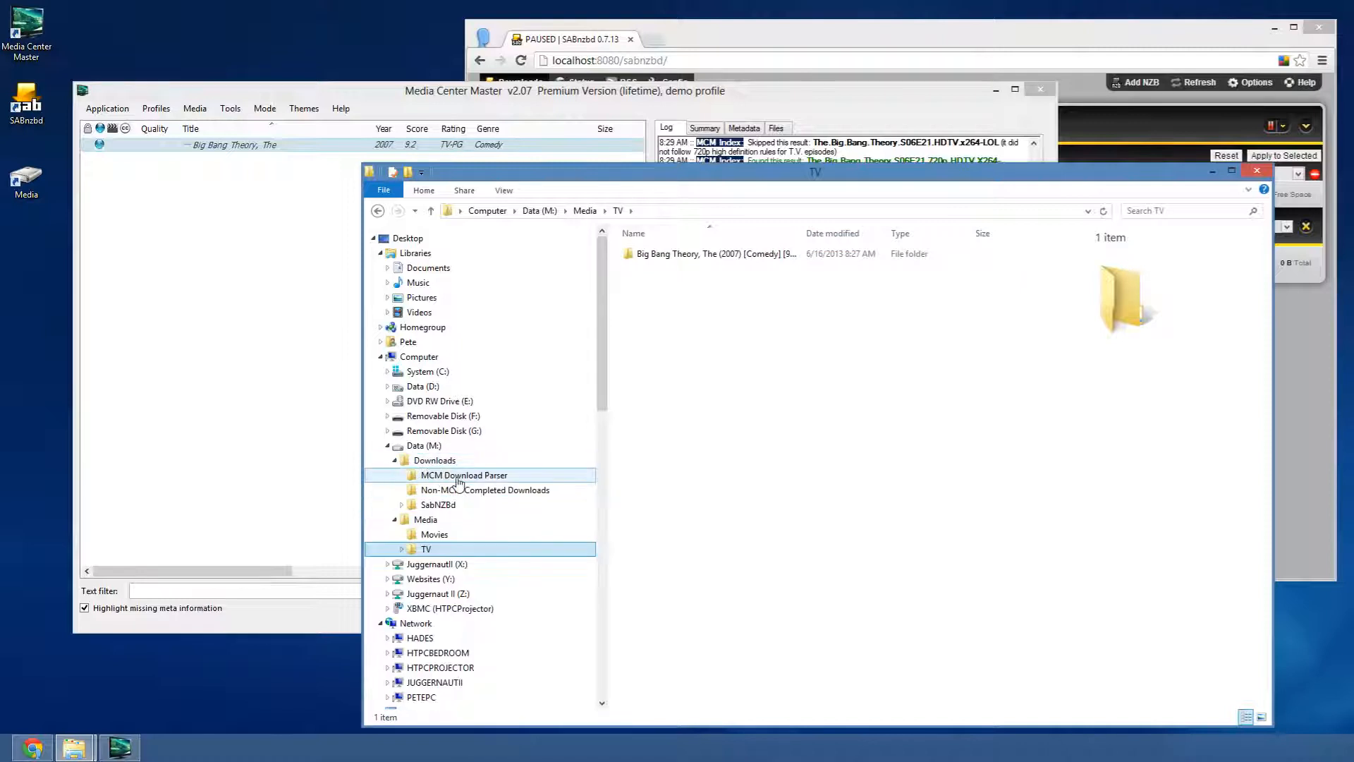
pyautogui.click(401, 504)
pyautogui.click(438, 505)
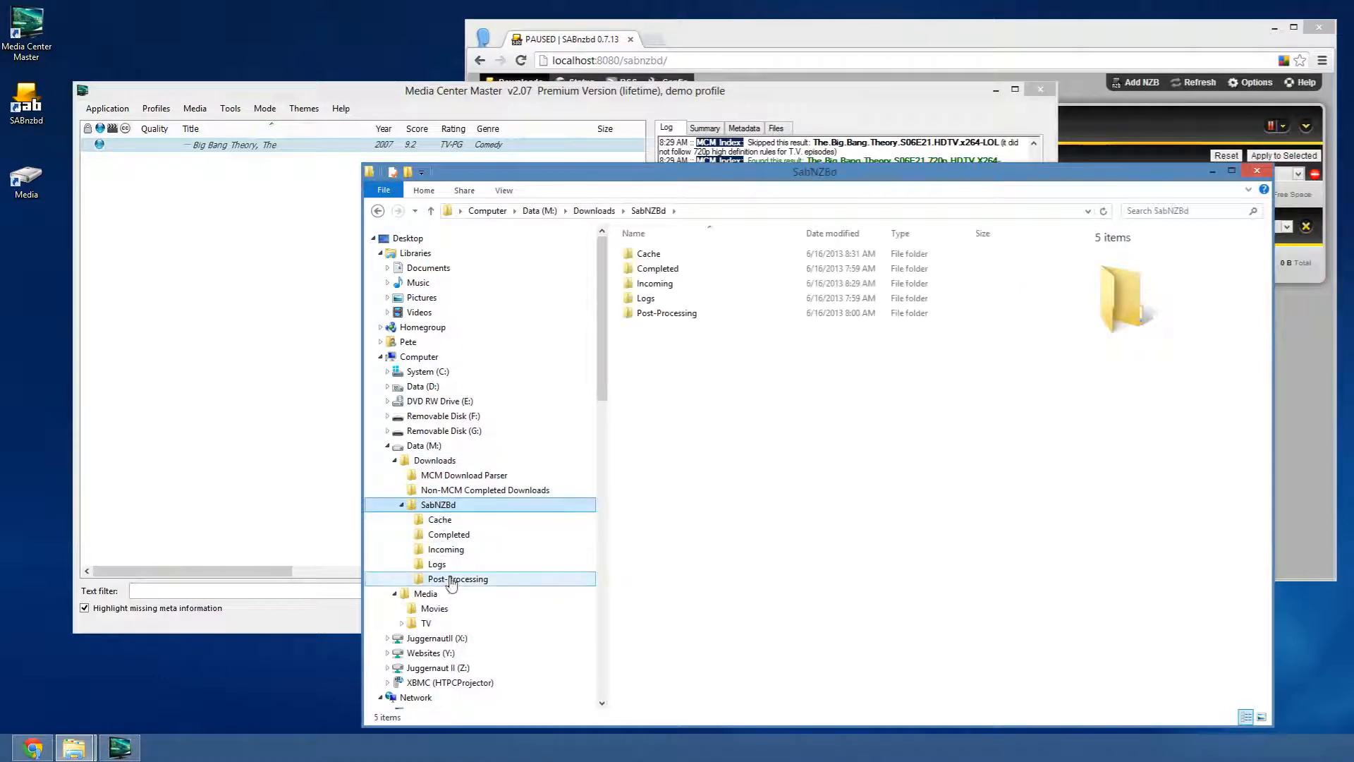
pyautogui.click(458, 579)
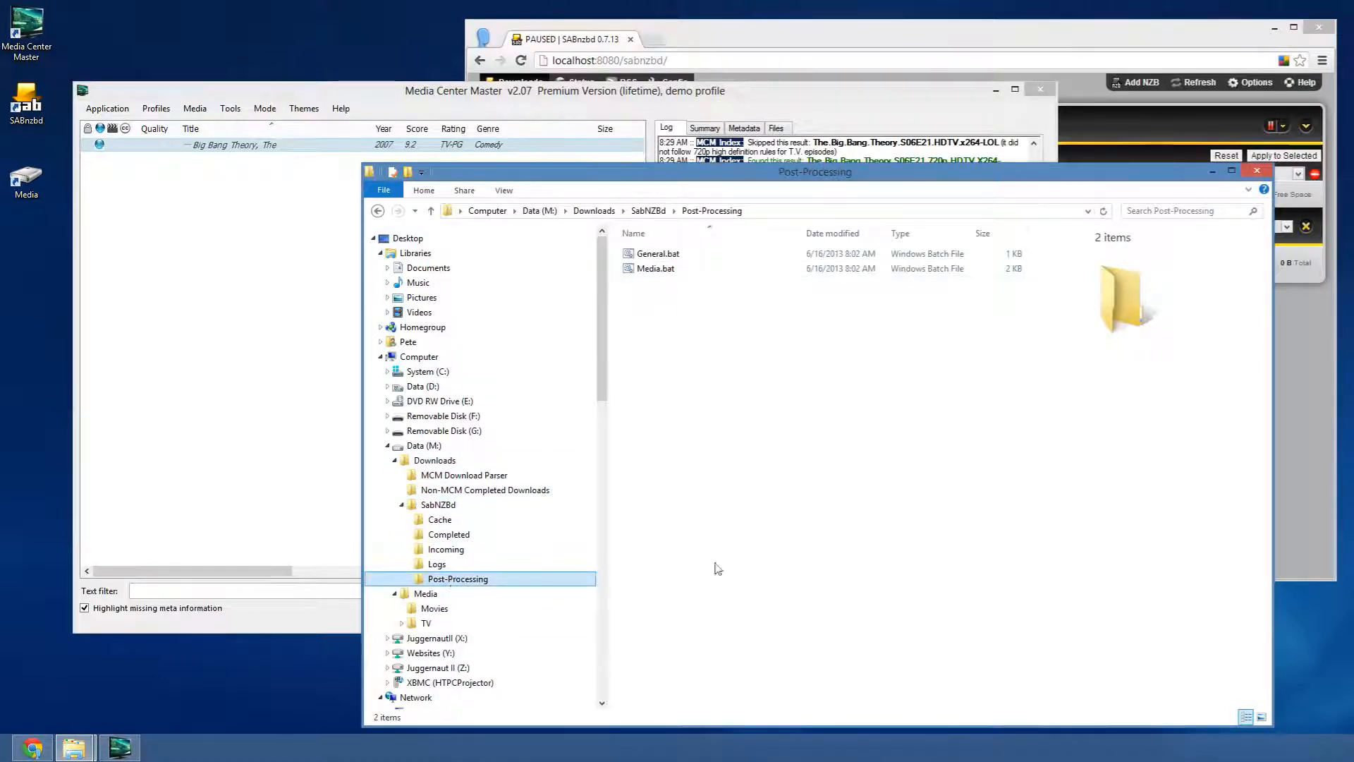
pyautogui.click(457, 477)
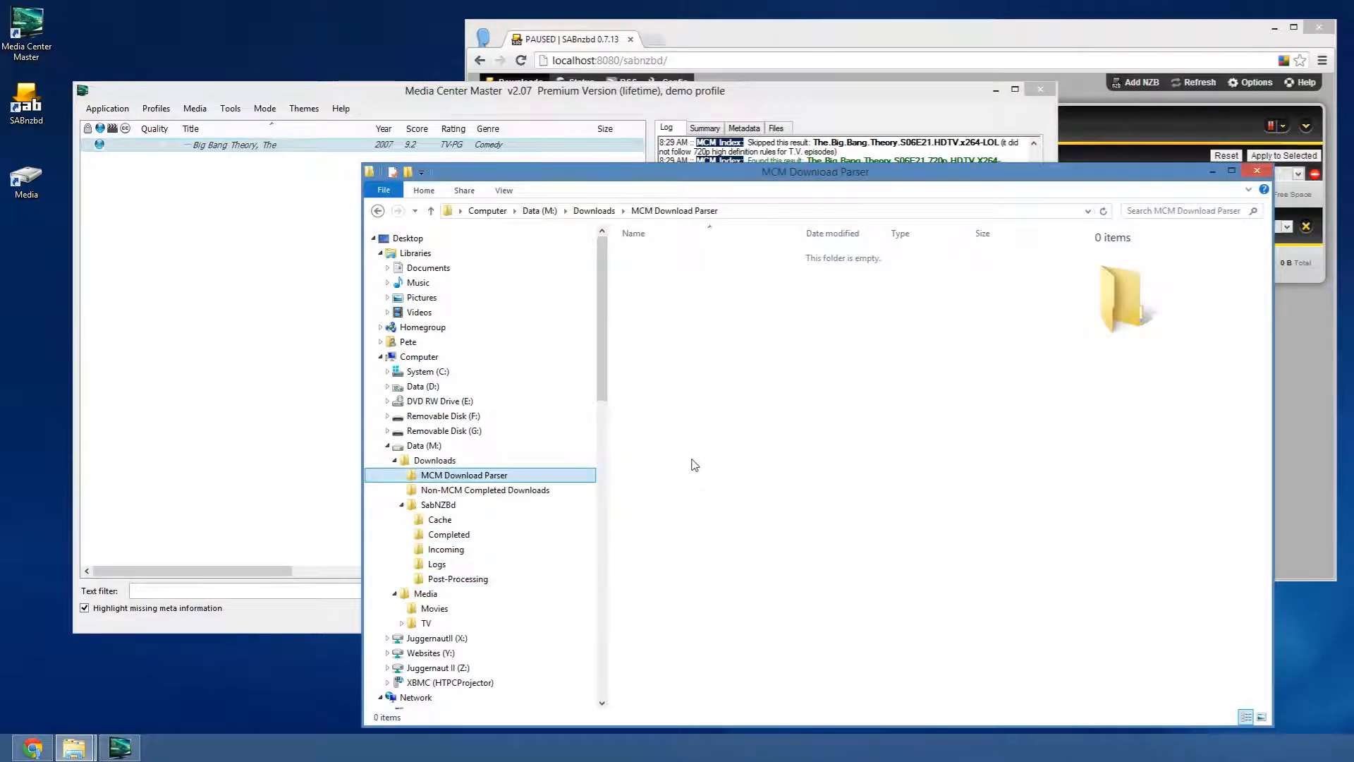
# - Create an empty test file named 'big bang theory s06e17.avi' in MCM Download Parser
pyautogui.rightClick(689, 340)
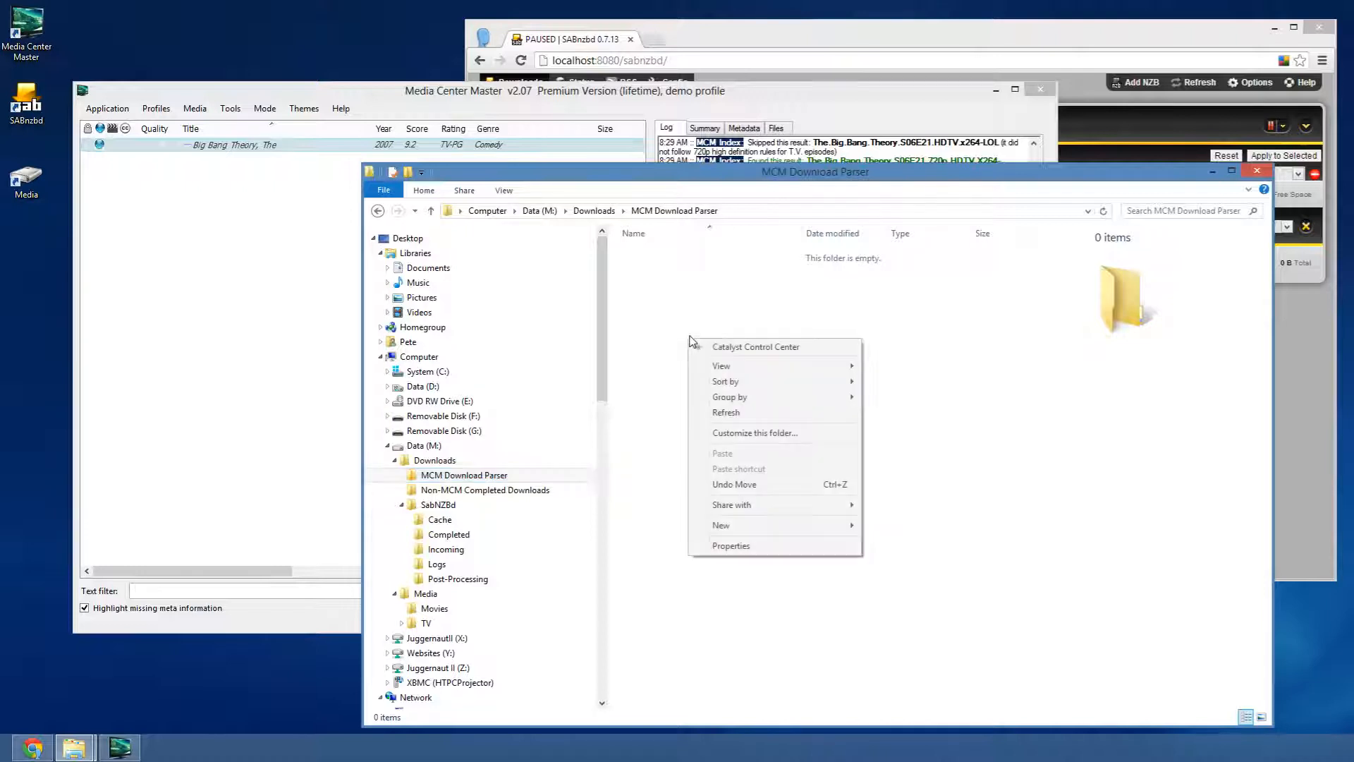
pyautogui.moveTo(746, 528)
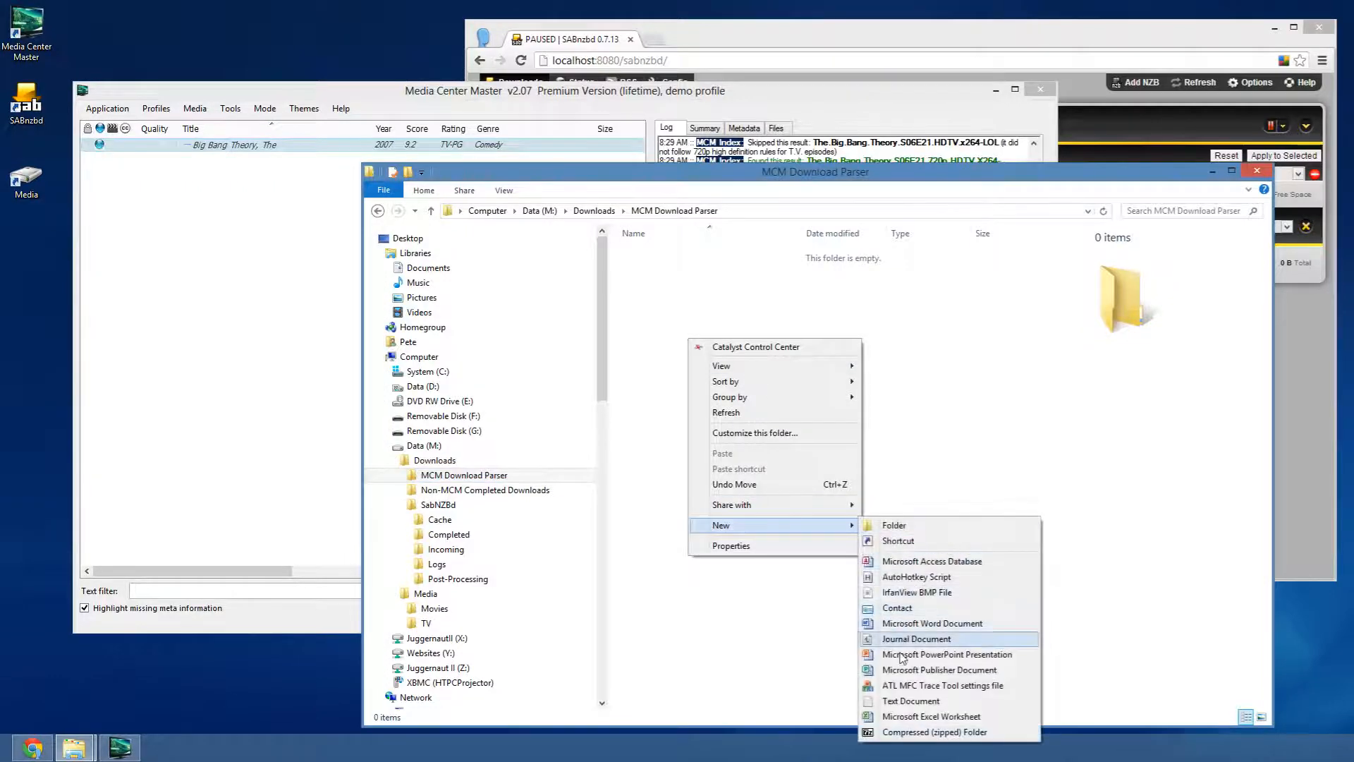
pyautogui.click(904, 701)
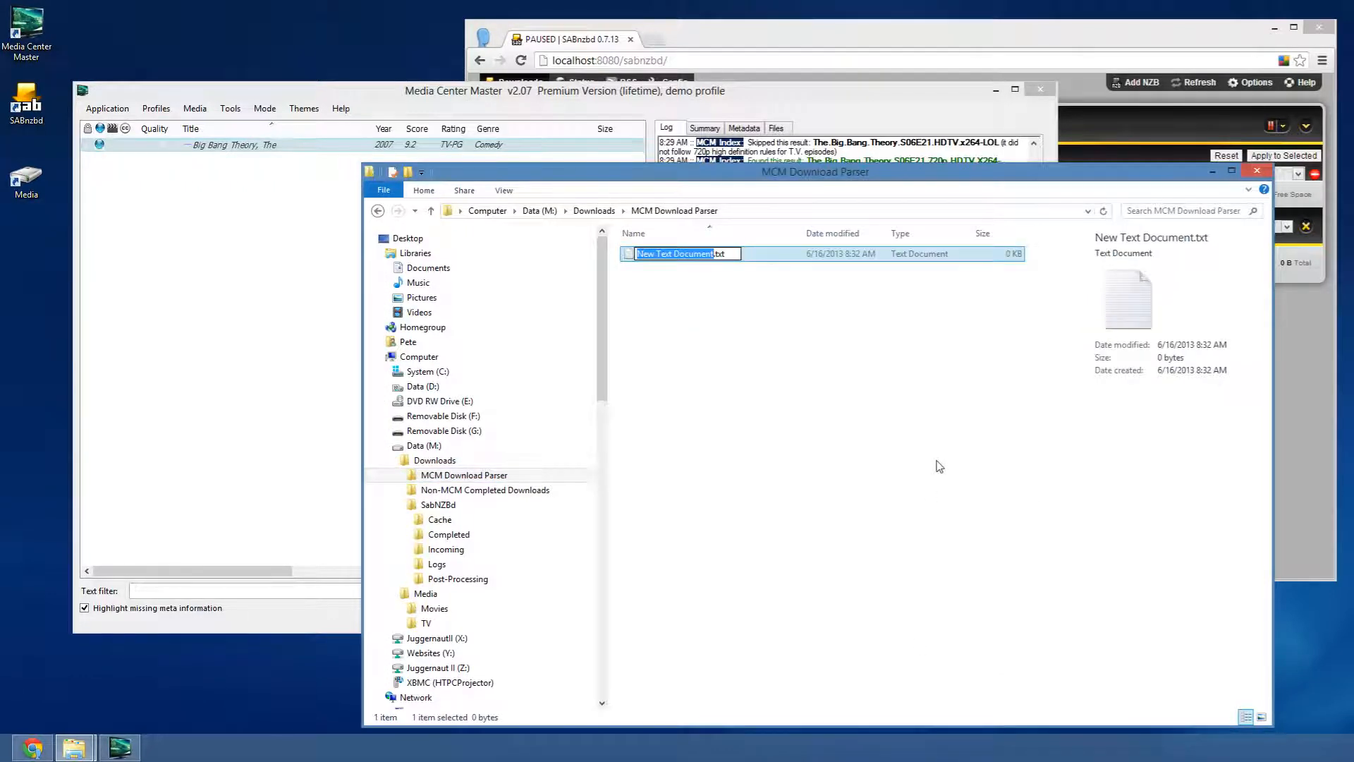
pyautogui.write('big bang theory ')
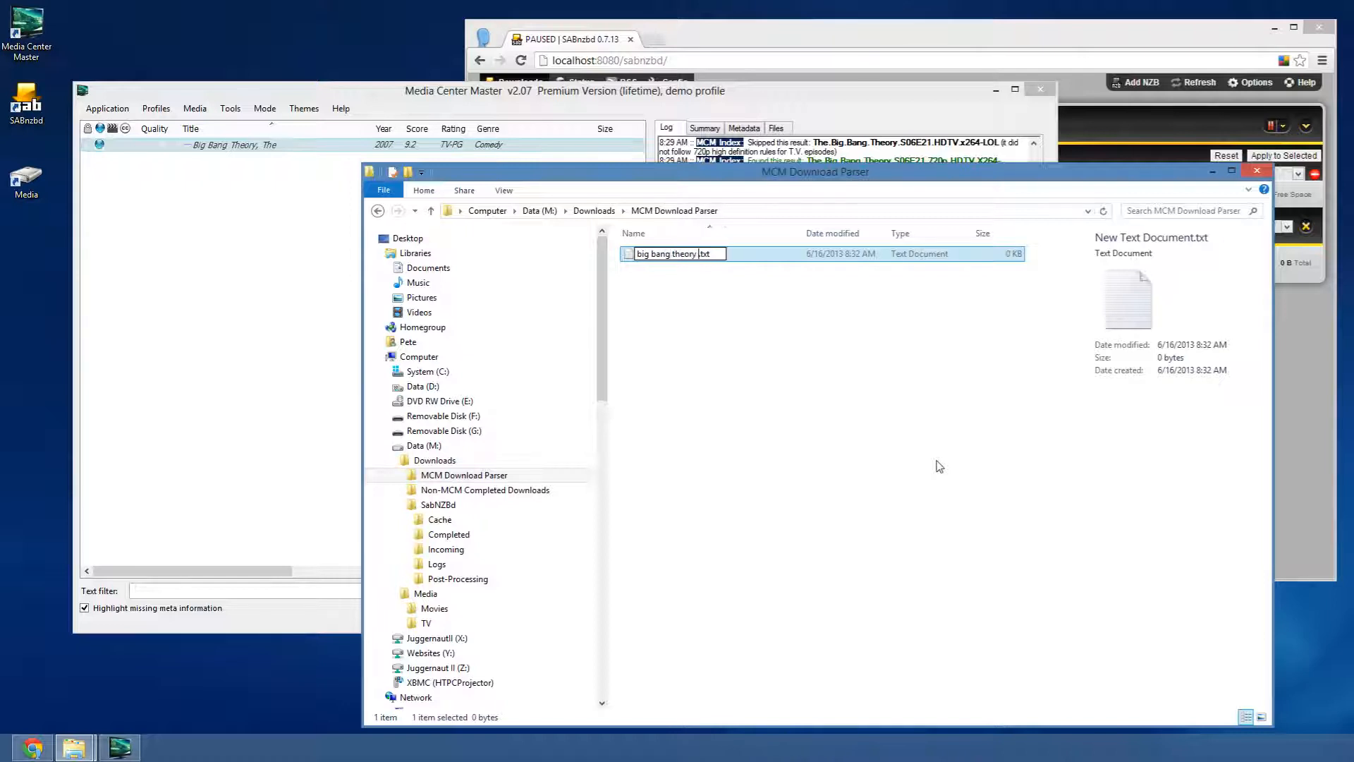
pyautogui.write('s06e')
pyautogui.write('17')
pyautogui.hotkey('shift', 'End')
pyautogui.write('.avi')
pyautogui.press('Return')
pyautogui.press('Return')
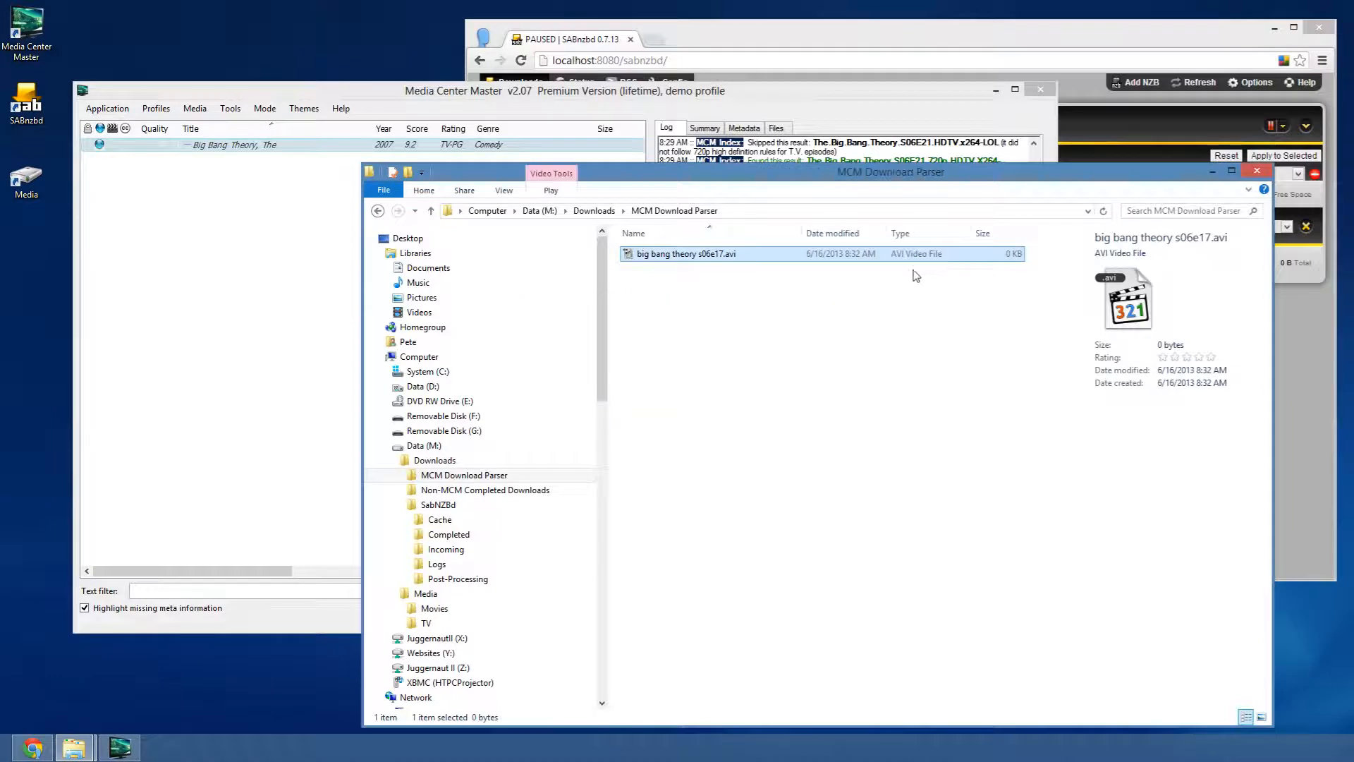
pyautogui.rightClick(672, 331)
# - Create a new folder named 'big bang theory episode 18'
pyautogui.press('w')
pyautogui.click(914, 515)
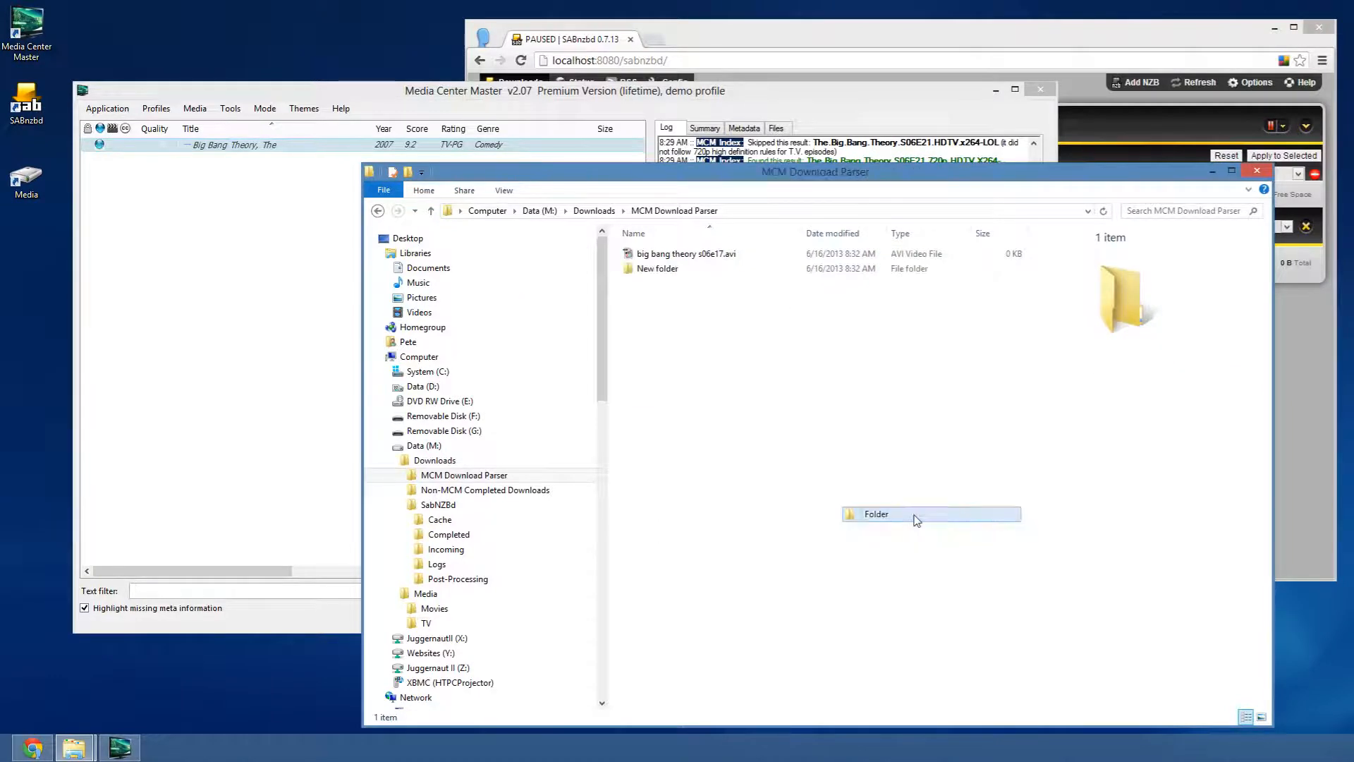
pyautogui.write('big')
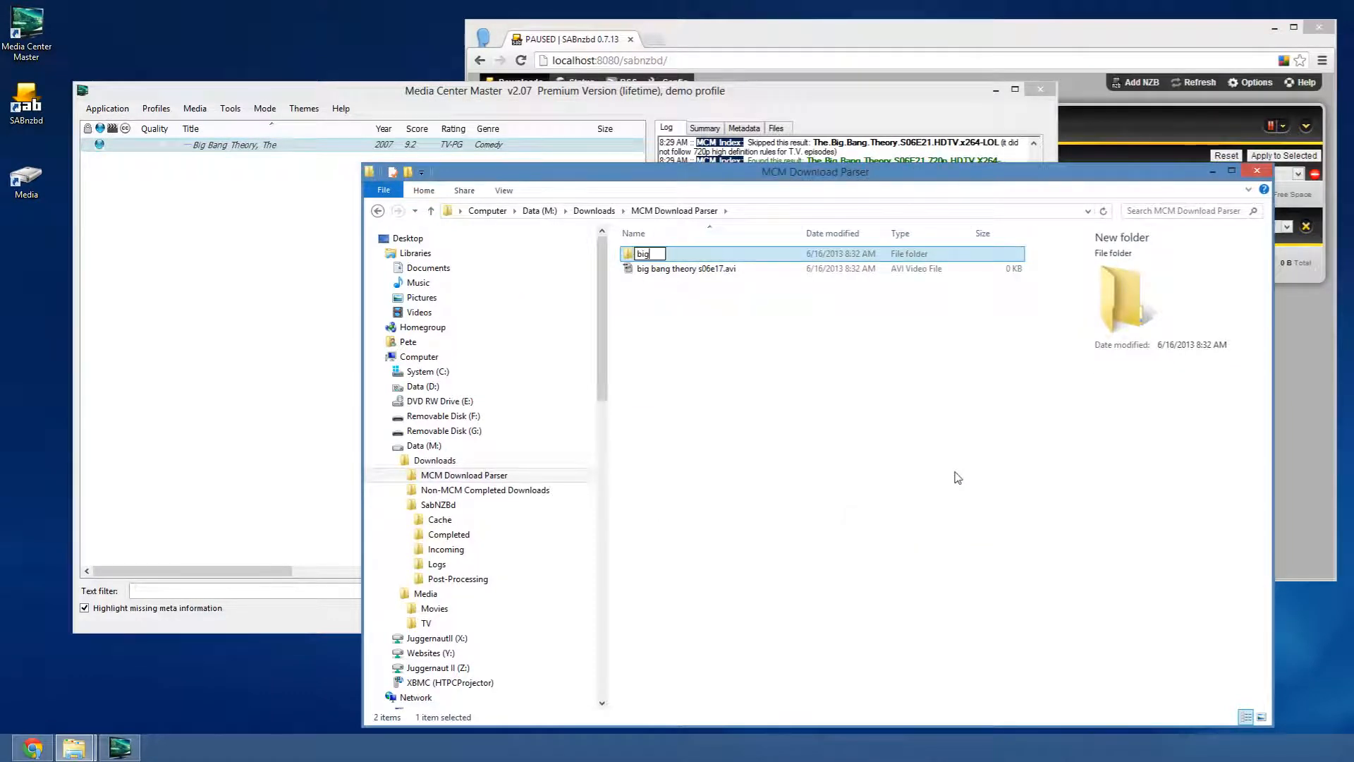
pyautogui.write(' bang theory episode')
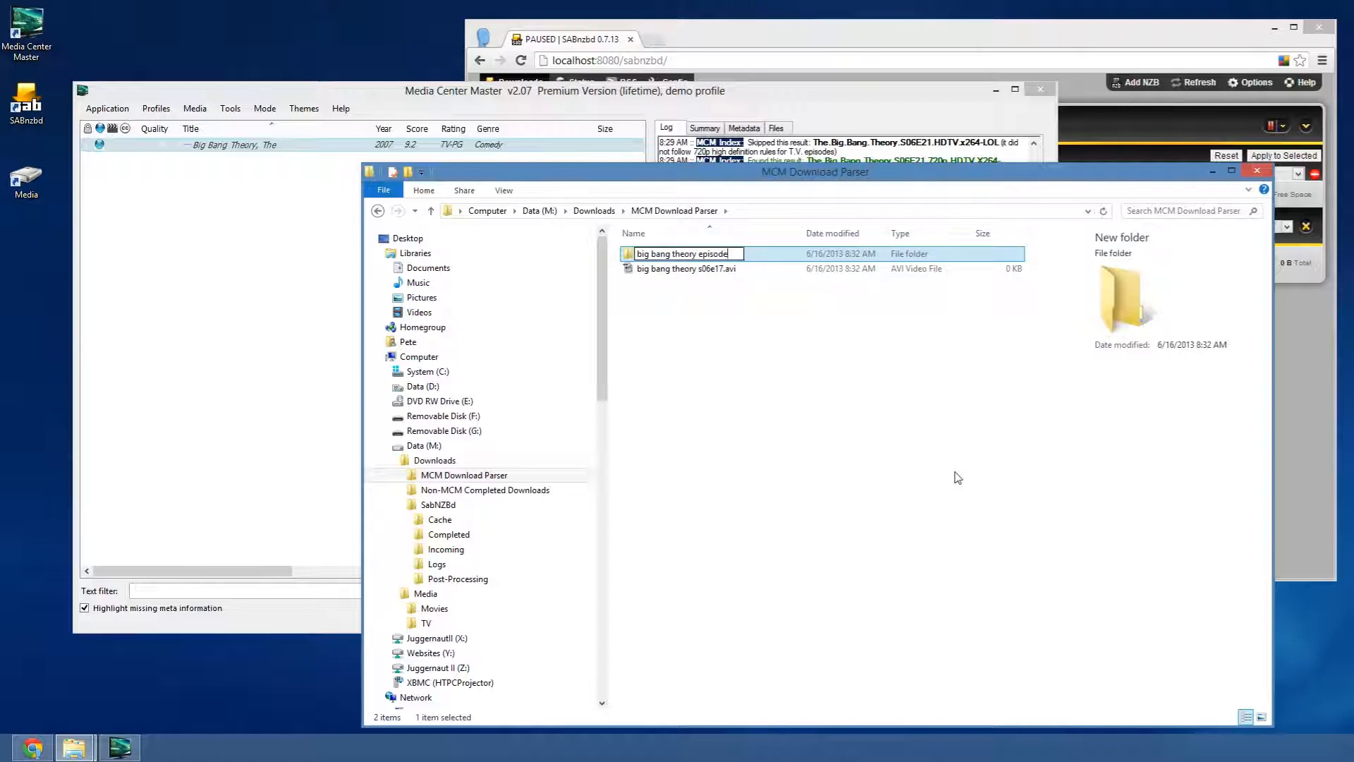
pyautogui.write(' 18')
pyautogui.press('Return')
pyautogui.press('Return')
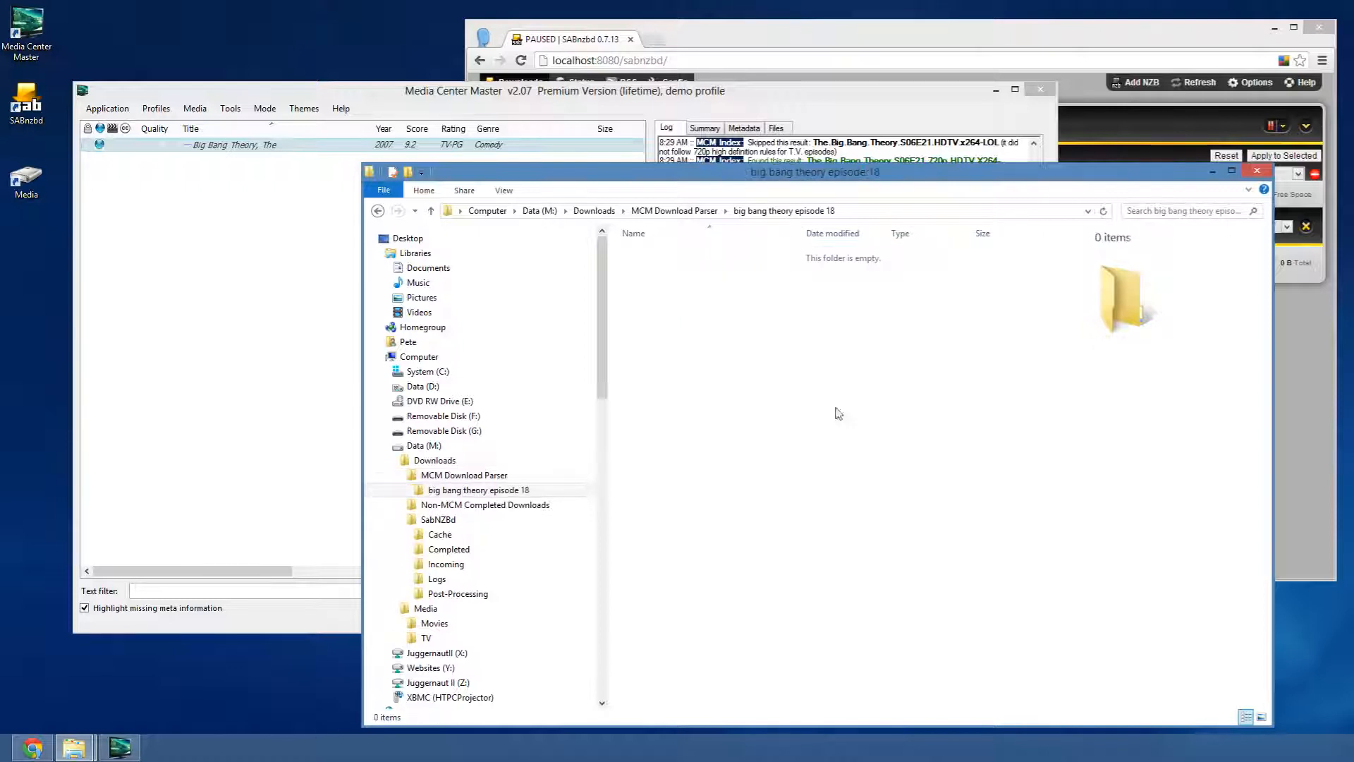
# - Delete the accidentally created extra New folder
pyautogui.rightClick(742, 313)
pyautogui.press('w')
pyautogui.write('folder')
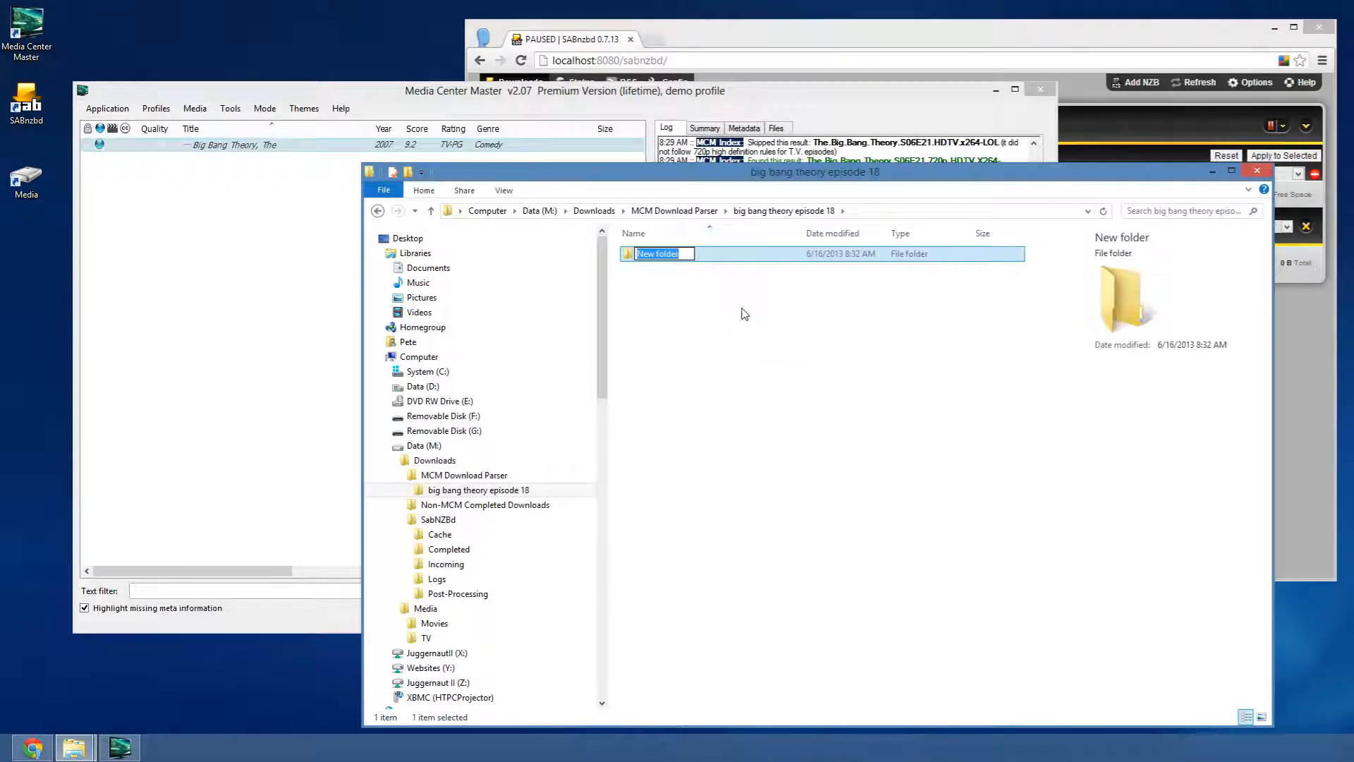
pyautogui.write('big bang the')
pyautogui.press('Escape')
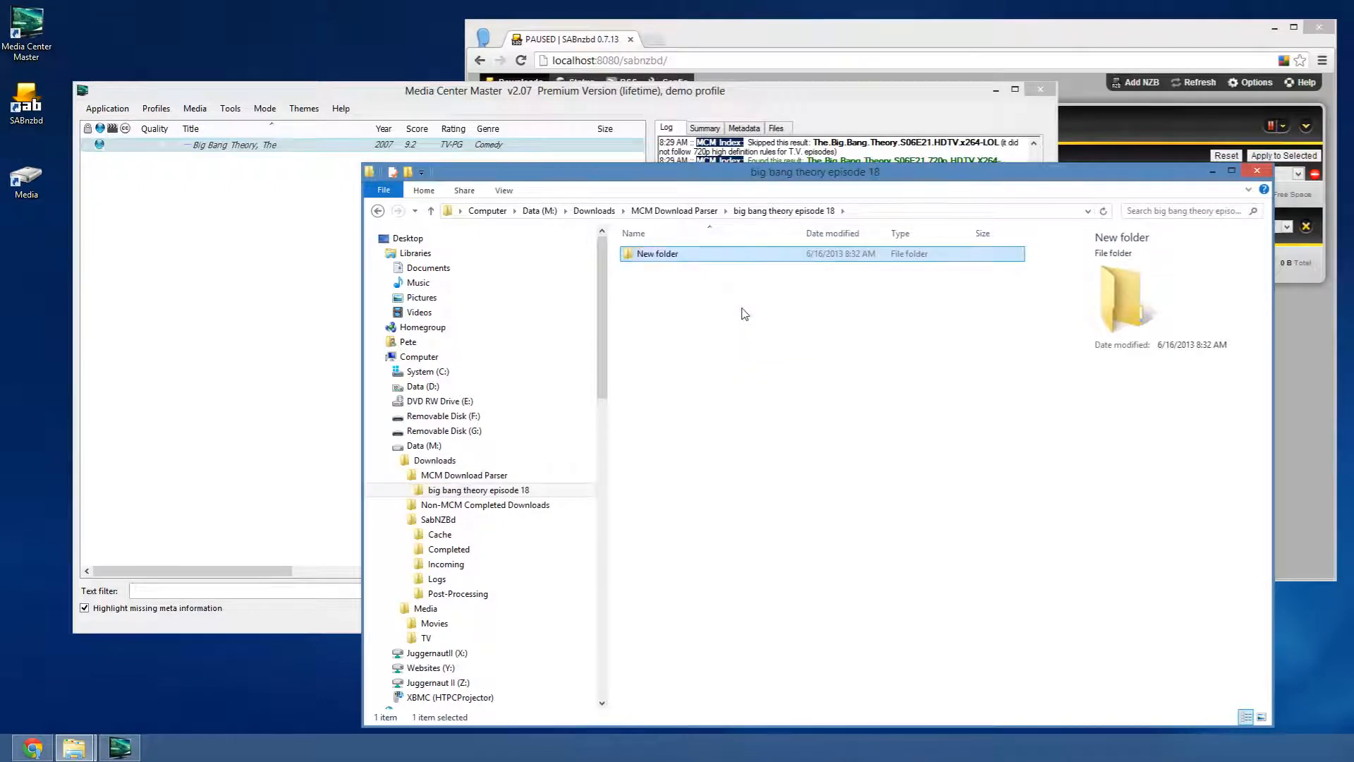
pyautogui.hotkey('shift', 'Delete')
pyautogui.press('Return')
# - Create an empty 'big bang theory s06e18.mkv' test file, then return to MCM Download Parser
pyautogui.rightClick(742, 312)
pyautogui.moveTo(804, 478)
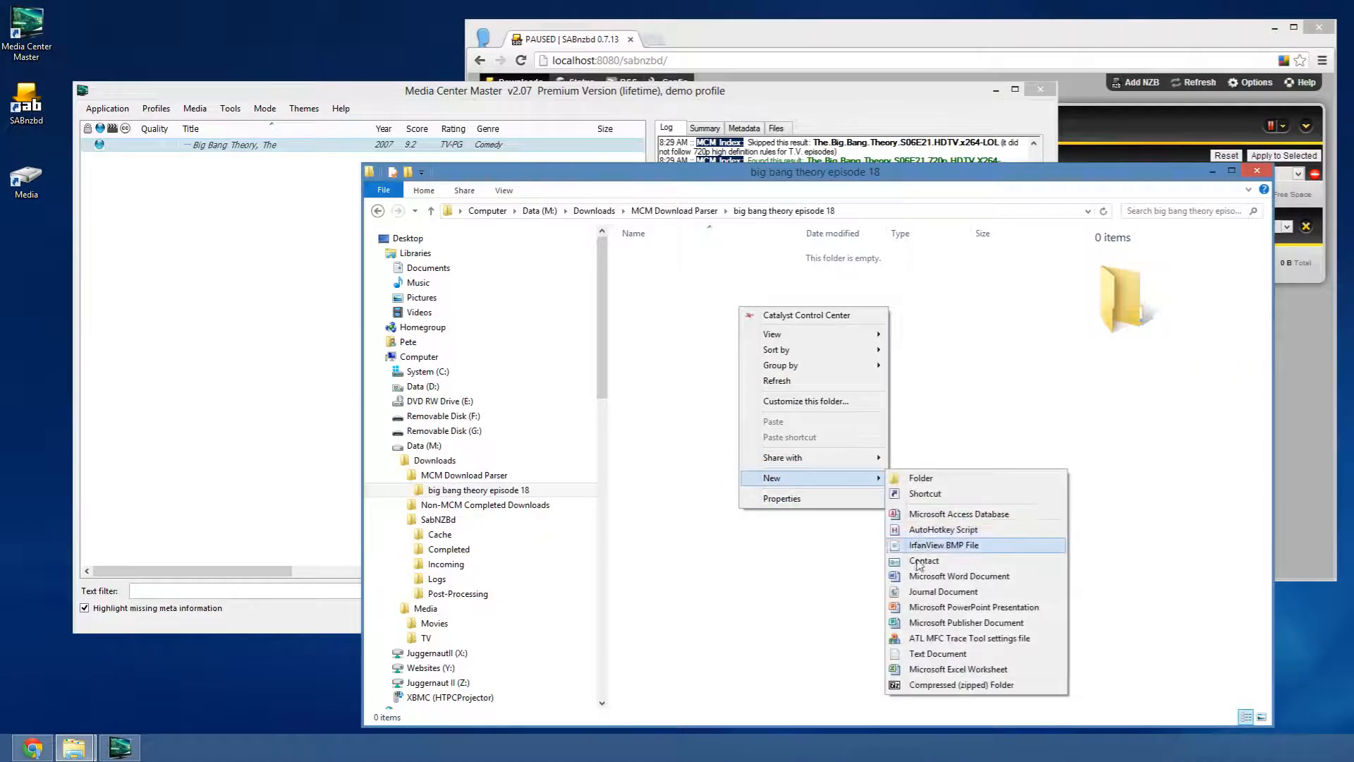
pyautogui.click(924, 654)
pyautogui.write('big ban')
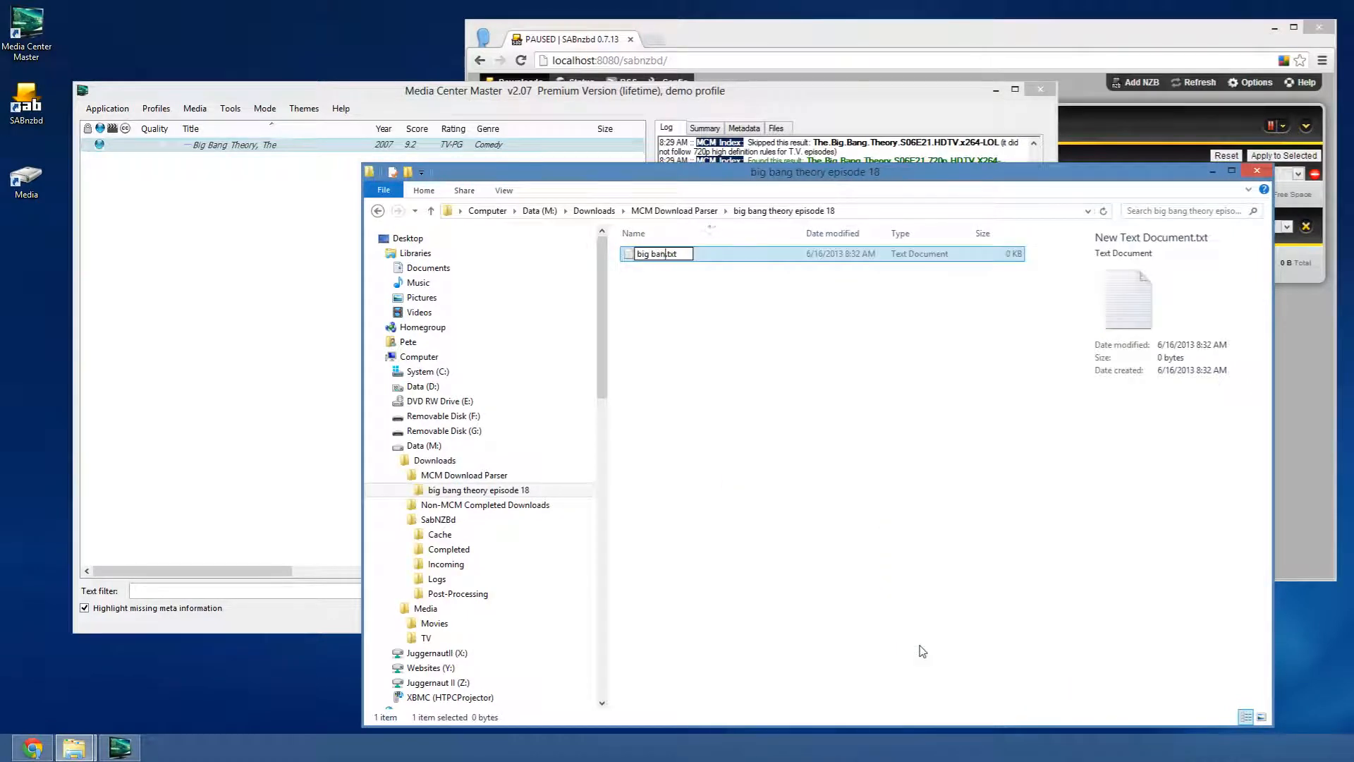
pyautogui.write('g theory s06e18.a')
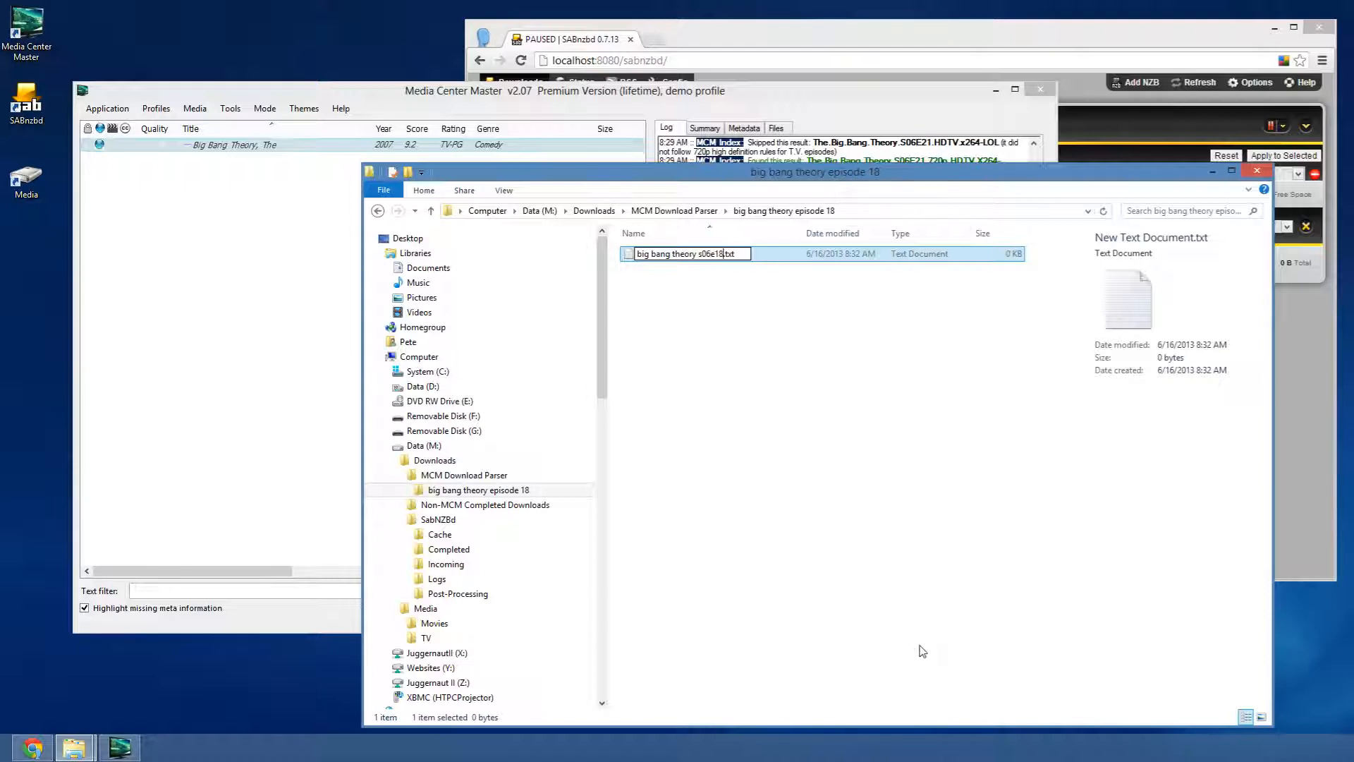
pyautogui.press('BackSpace')
pyautogui.write('mkv')
pyautogui.press('Delete')
pyautogui.press('Delete')
pyautogui.press('Delete')
pyautogui.press('Delete')
pyautogui.press('Return')
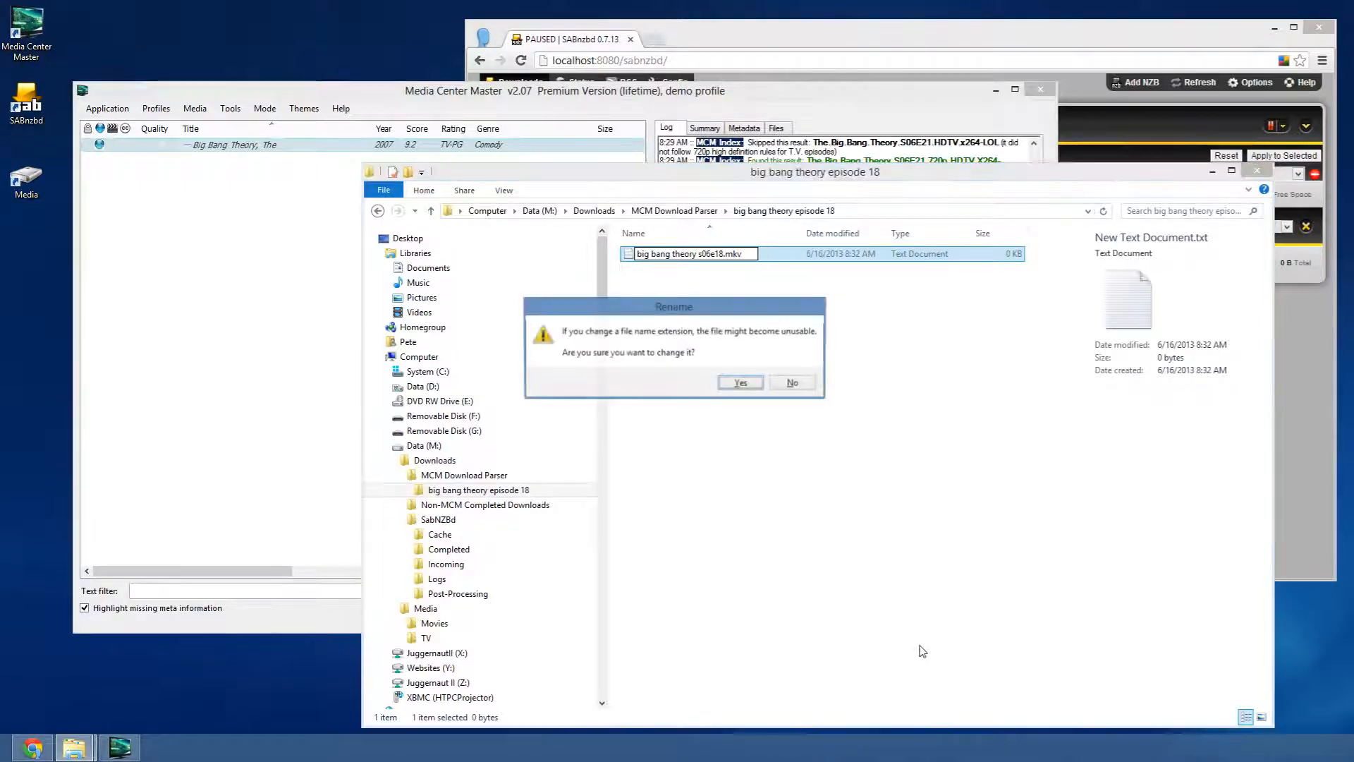
pyautogui.press('Return')
pyautogui.press('BackSpace')
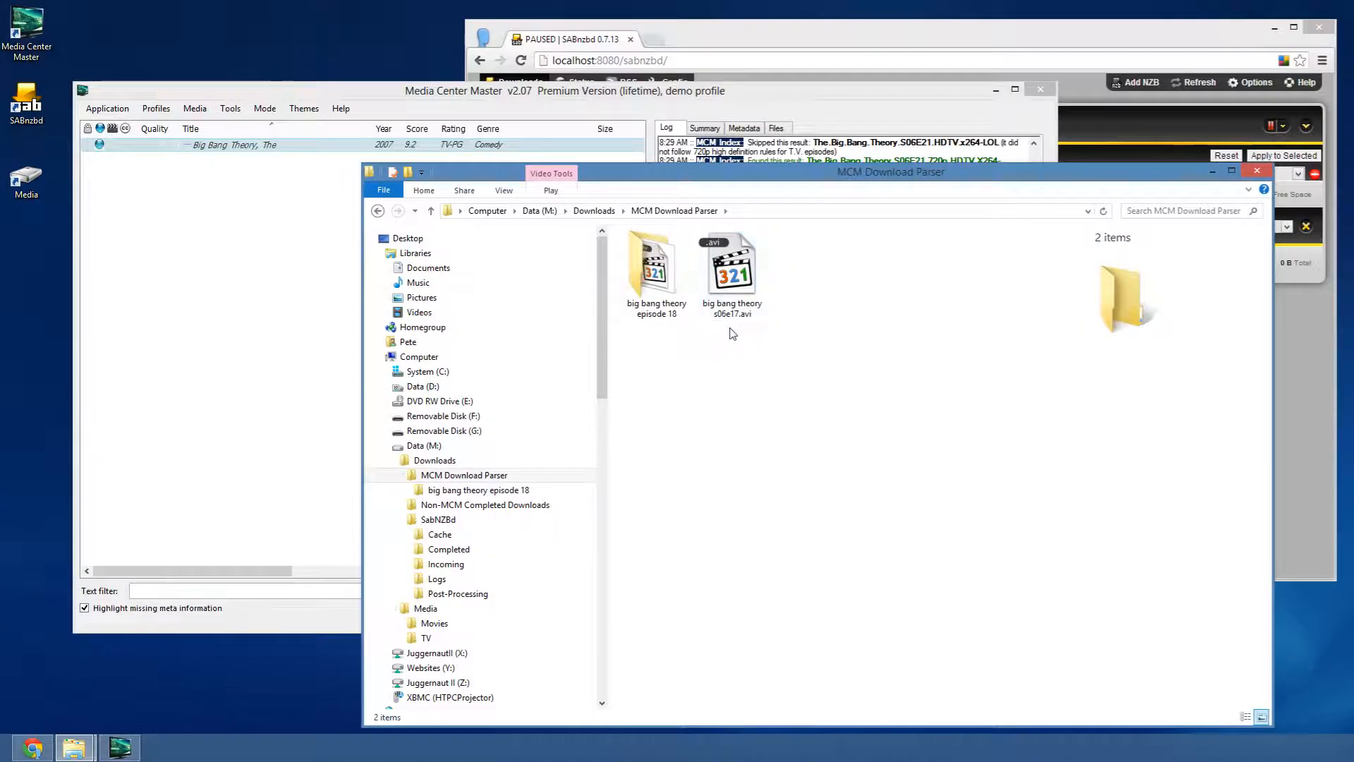
# - In Media Center Master's Settings & Preferences, set the download parser interval to 5 minutes
pyautogui.click(709, 93)
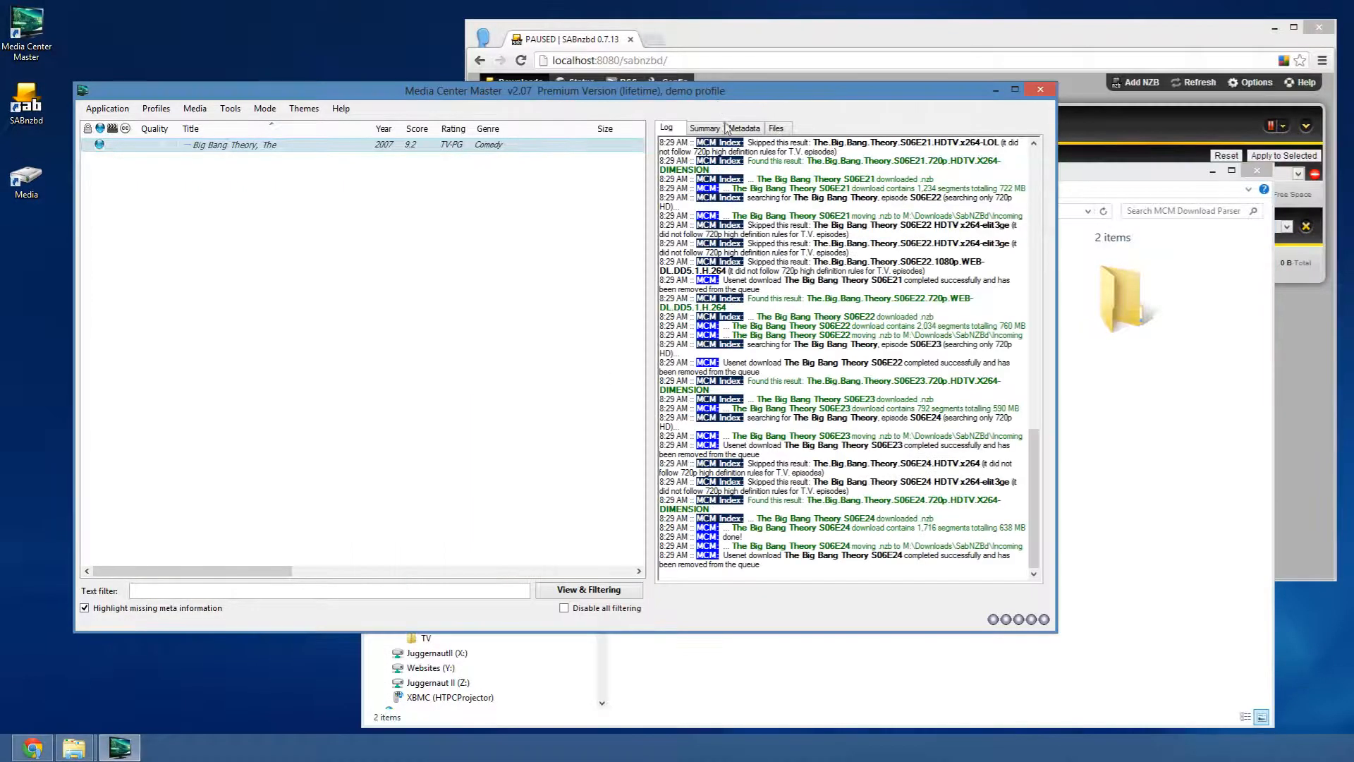
pyautogui.click(108, 109)
pyautogui.click(113, 125)
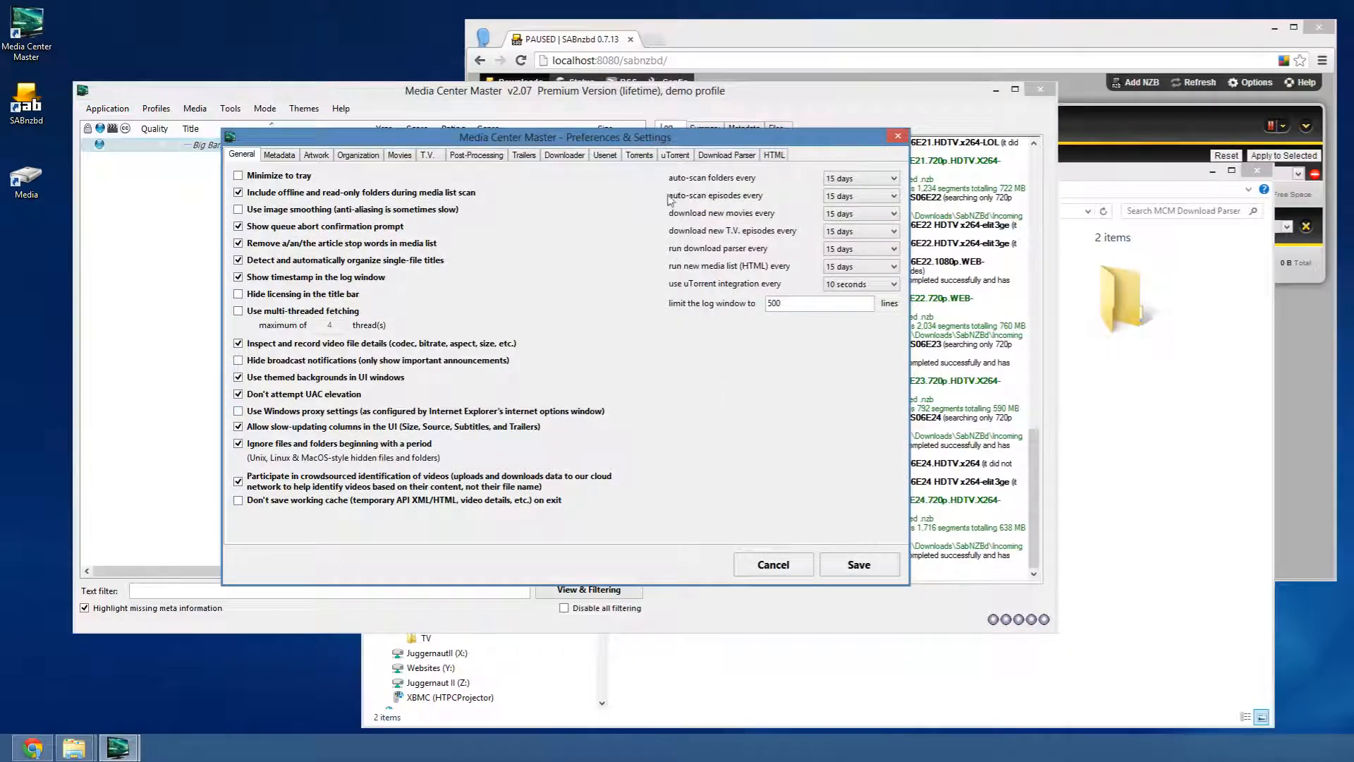
pyautogui.click(853, 246)
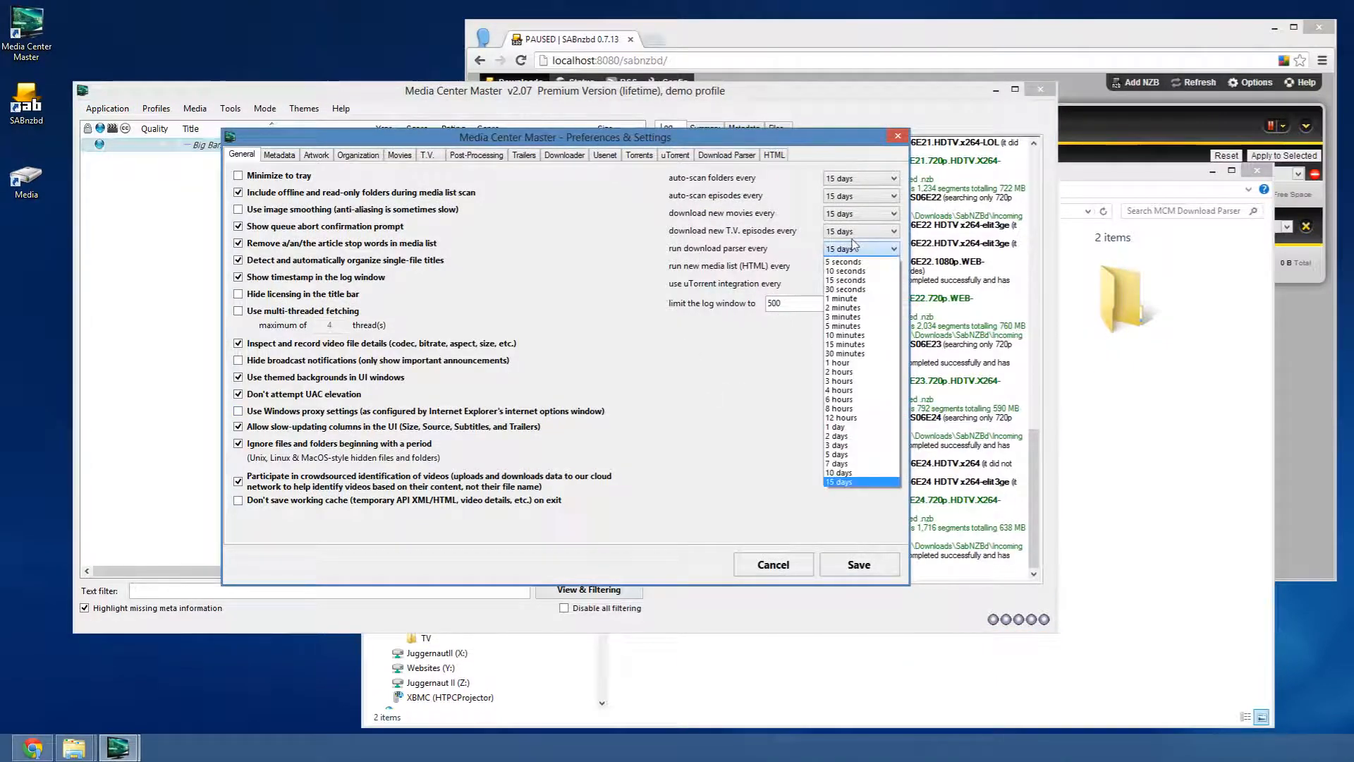
pyautogui.click(846, 326)
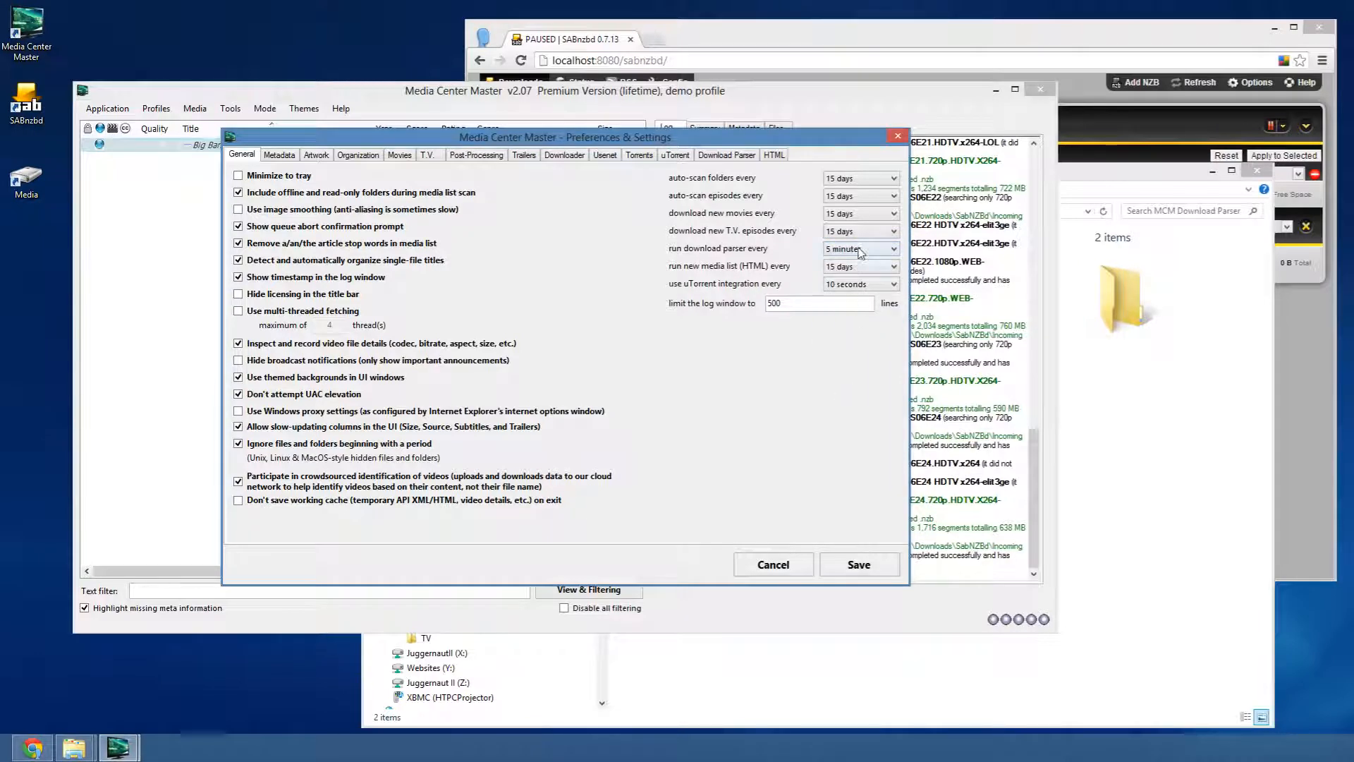
# - Review the Download Parser tab, reset the interval to 15 days, and save the preferences
pyautogui.click(1118, 169)
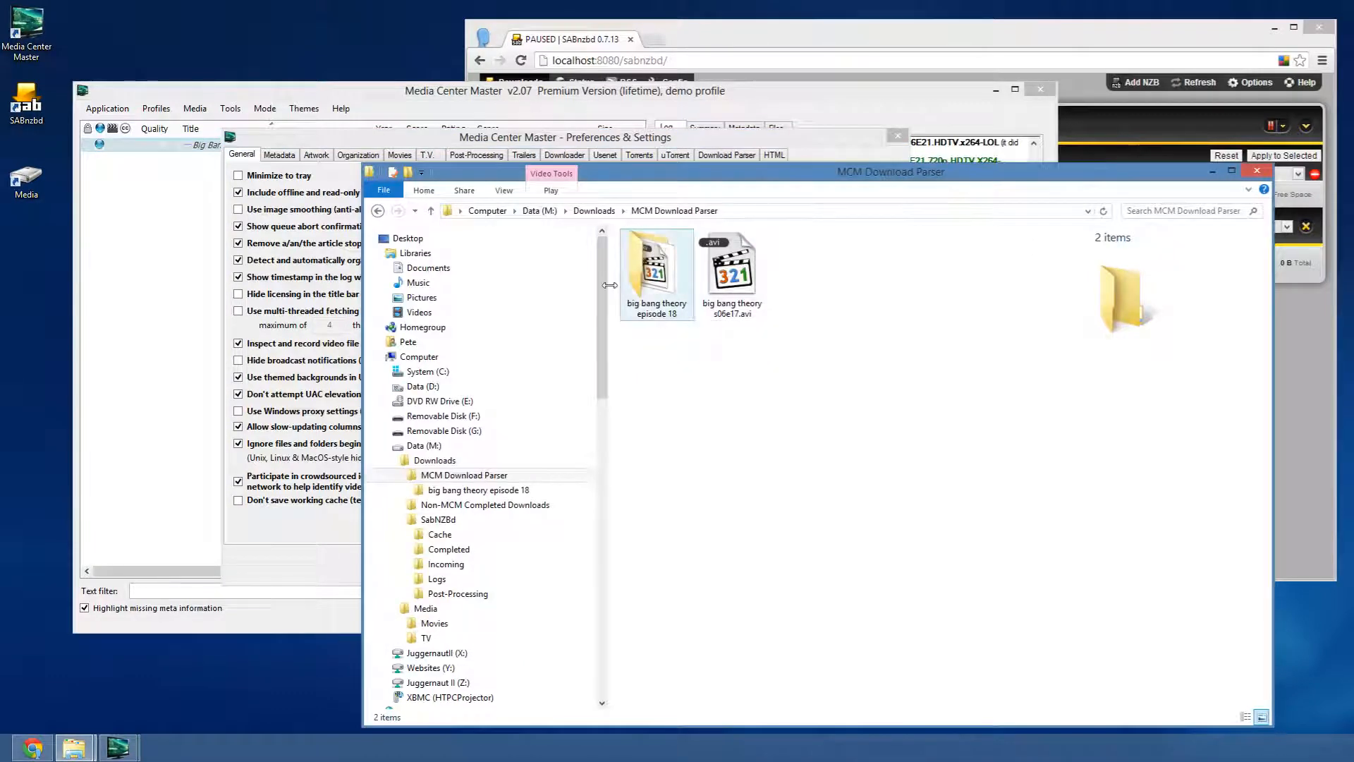
pyautogui.click(699, 138)
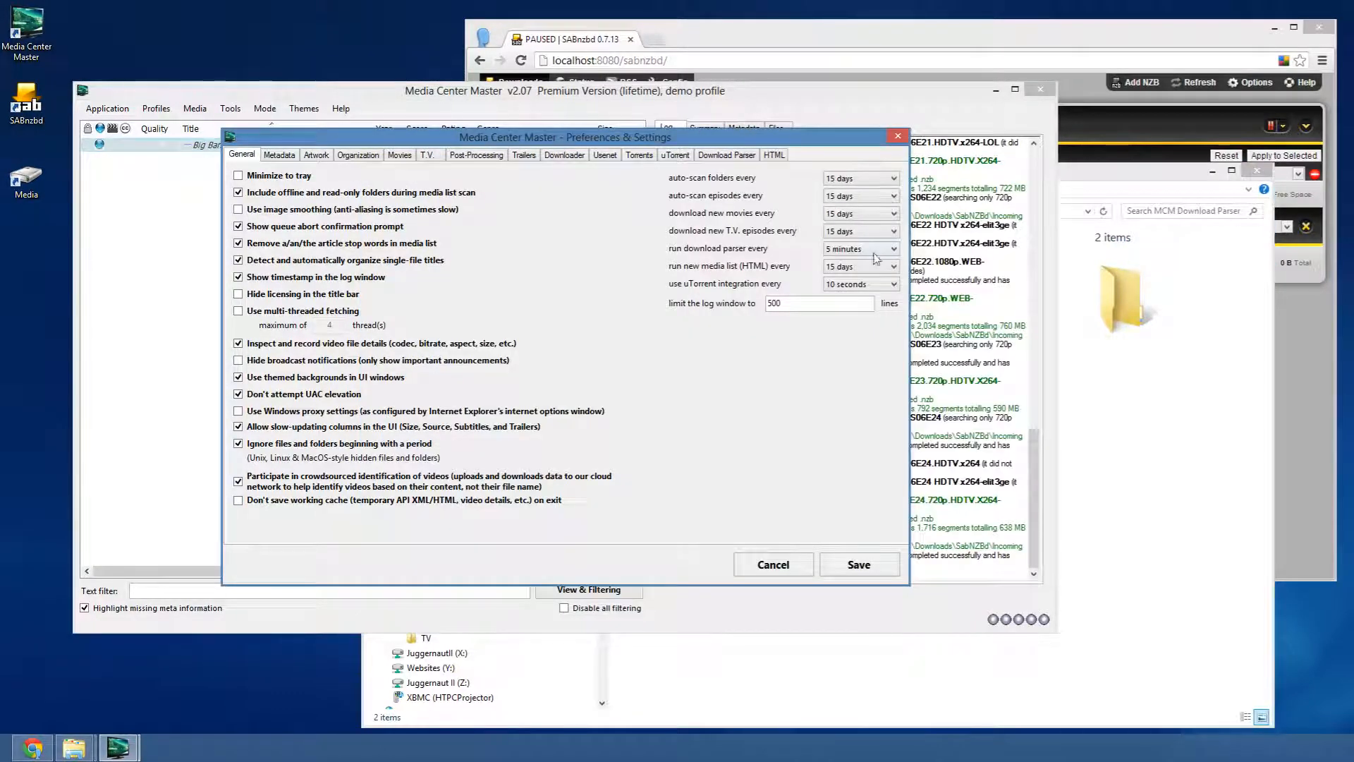
pyautogui.click(723, 155)
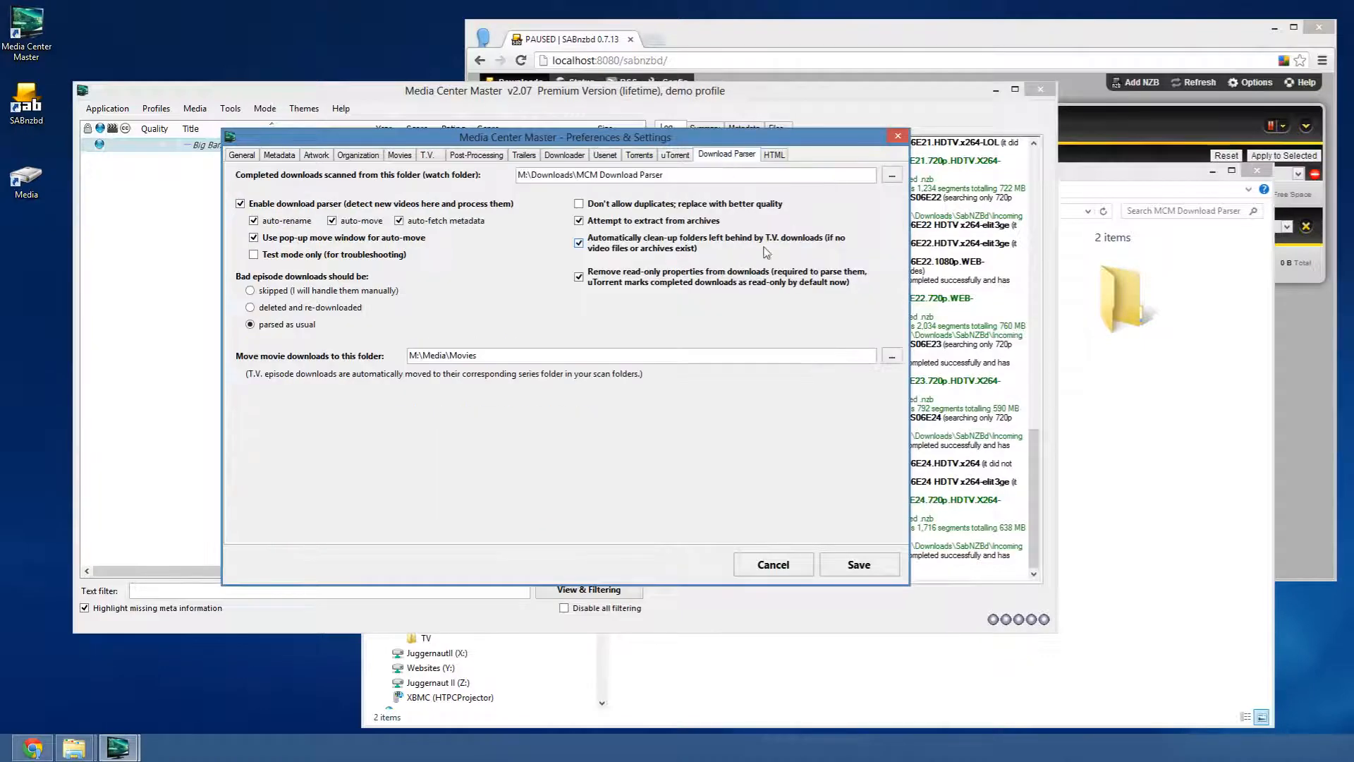
pyautogui.click(250, 154)
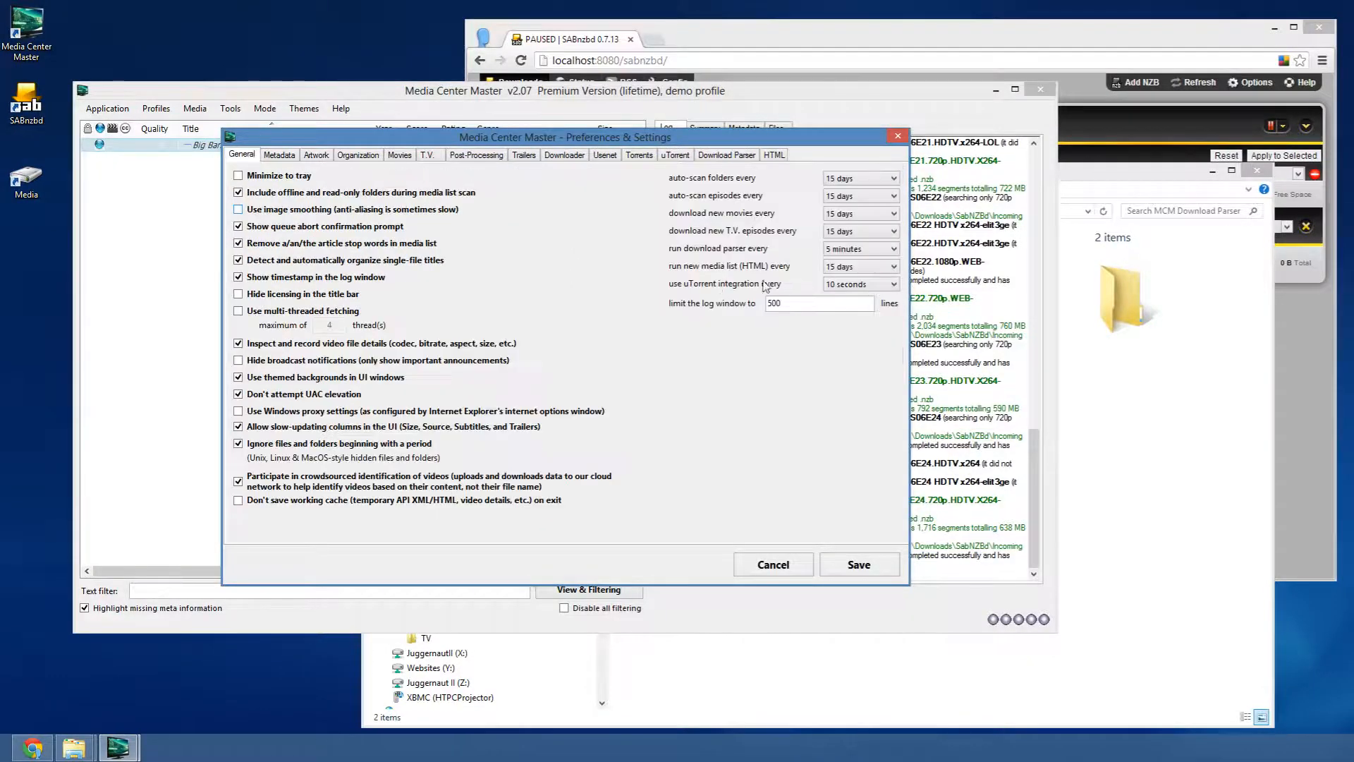
pyautogui.click(860, 248)
pyautogui.click(851, 482)
pyautogui.click(850, 570)
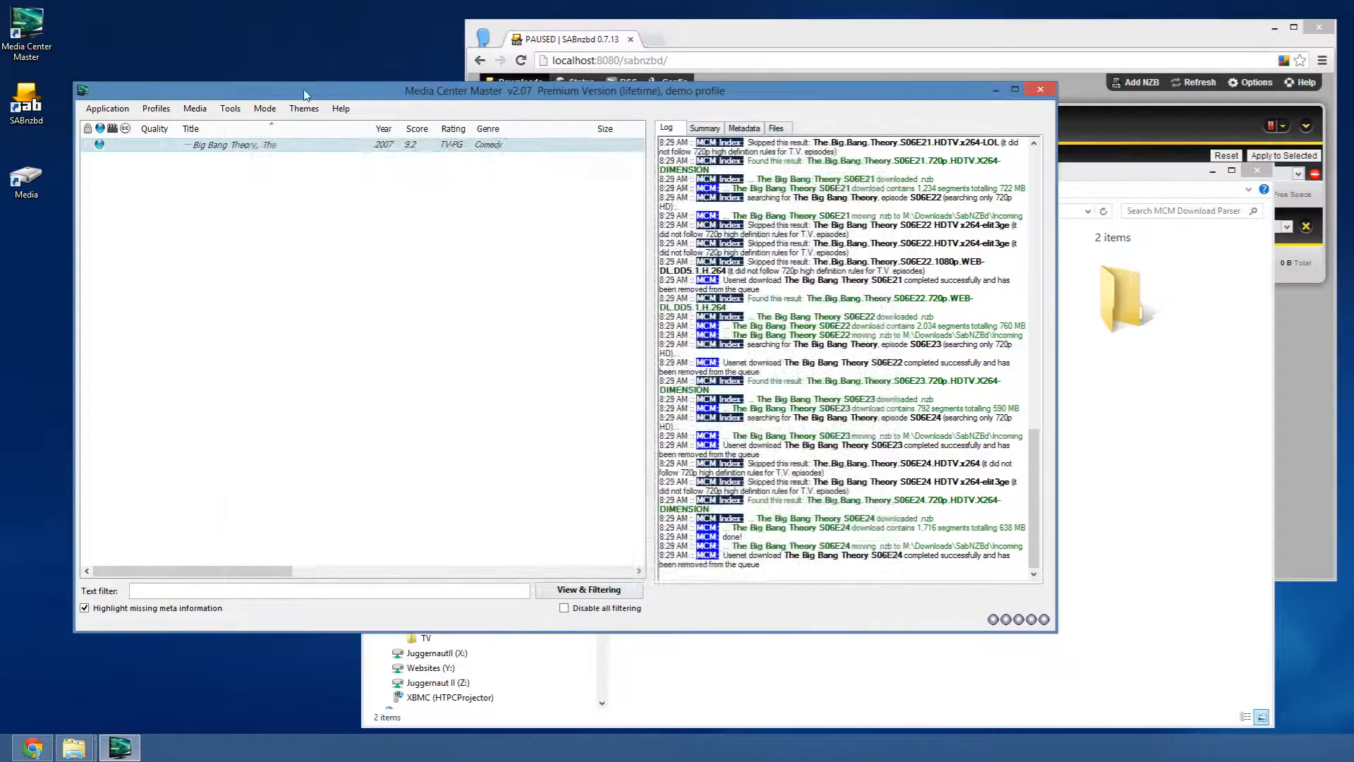
# - Run Tools > Process new downloads, then switch to Explorer to check the parser folder
pyautogui.click(230, 108)
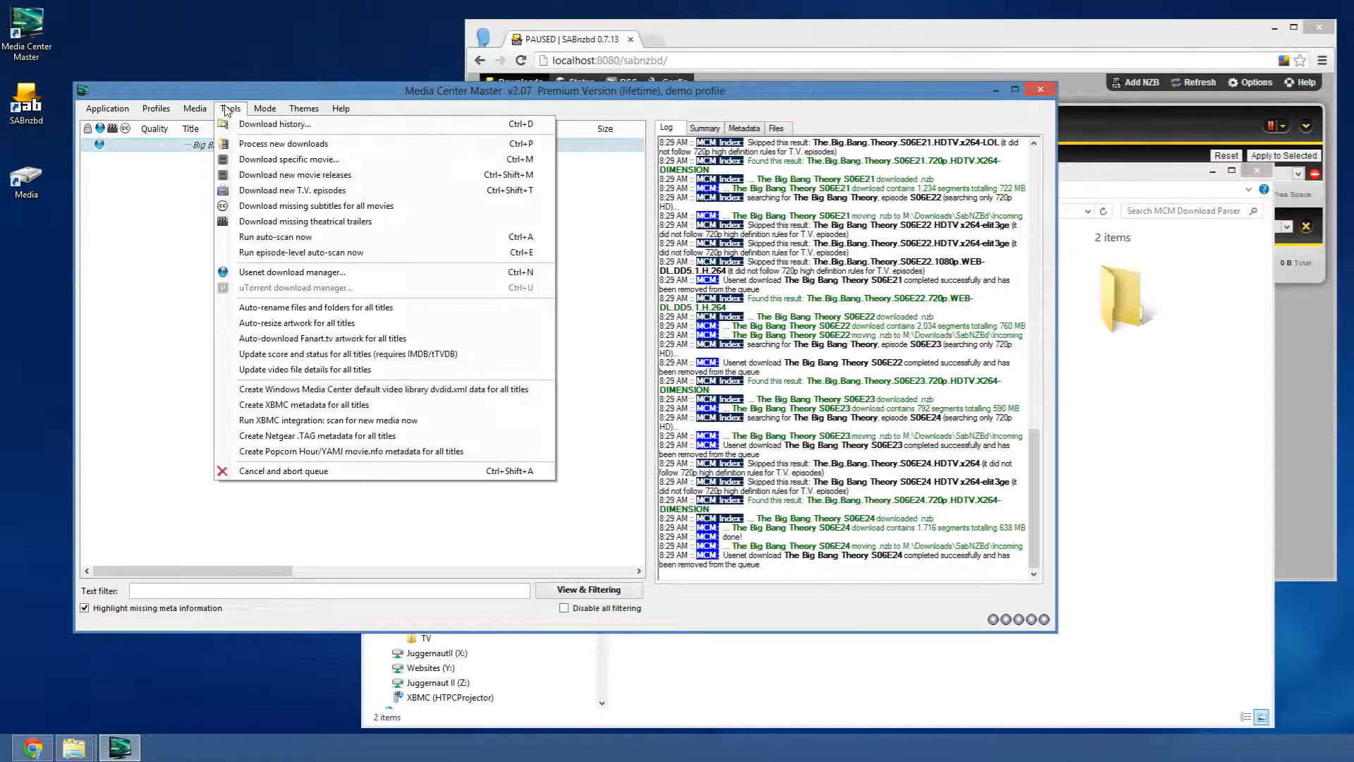
pyautogui.click(276, 147)
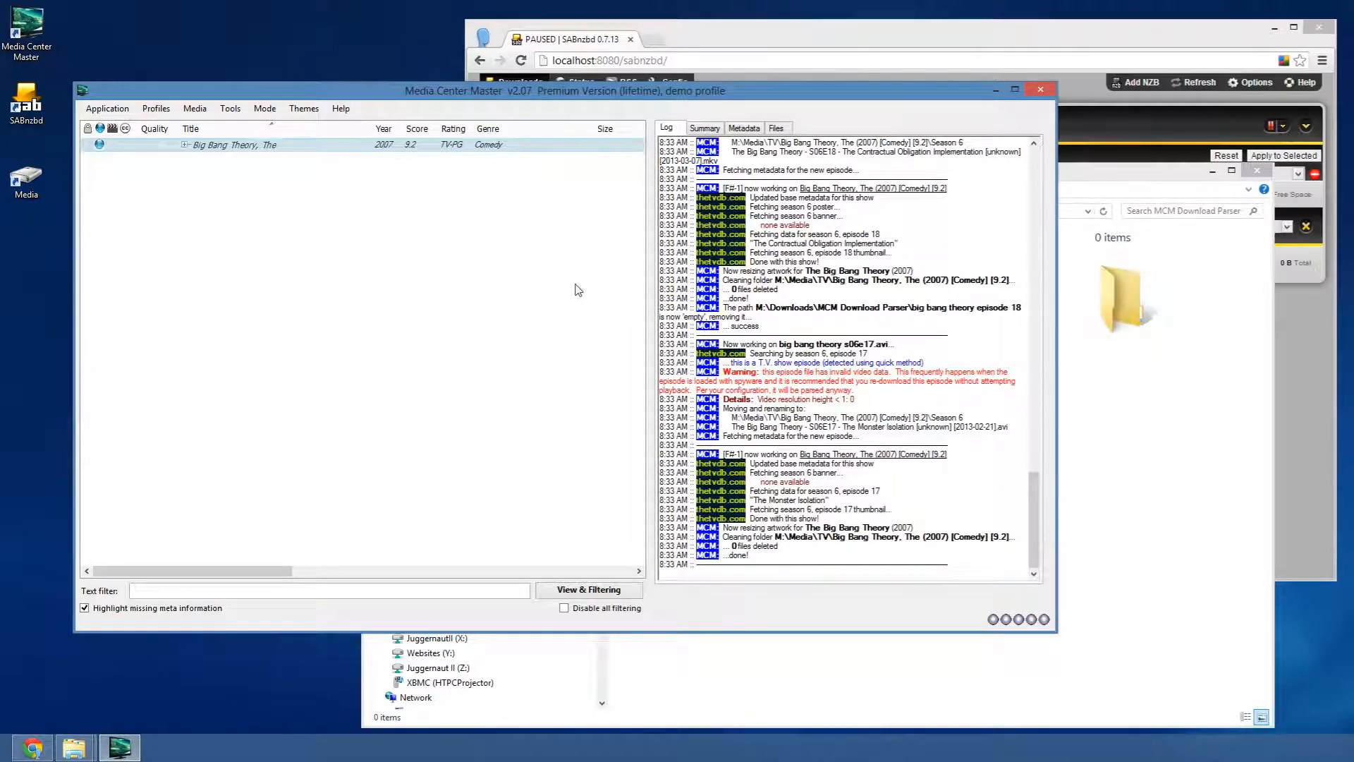
pyautogui.click(1160, 448)
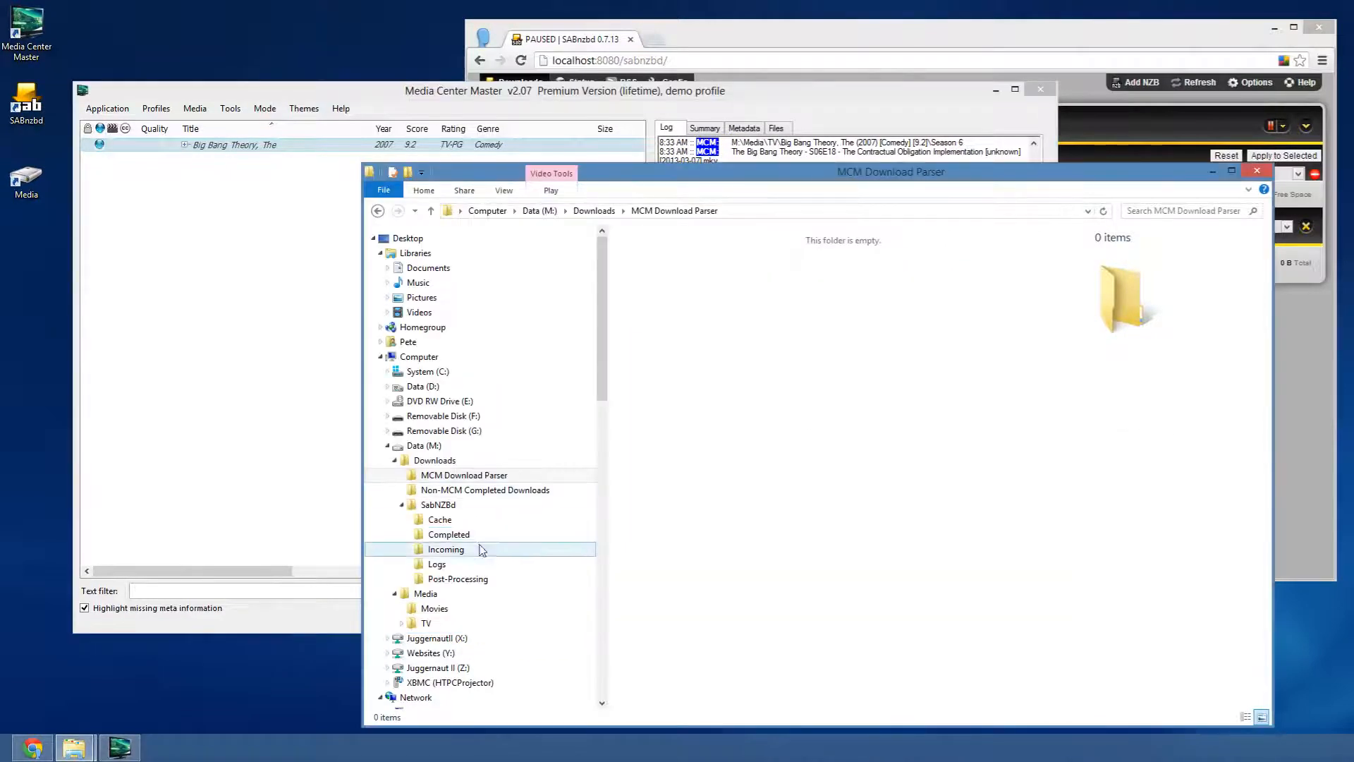
# - Open Media\TV\Big Bang Theory\Season 6 and inspect the renamed S06E17 and S06E18 files
pyautogui.click(400, 624)
pyautogui.click(408, 638)
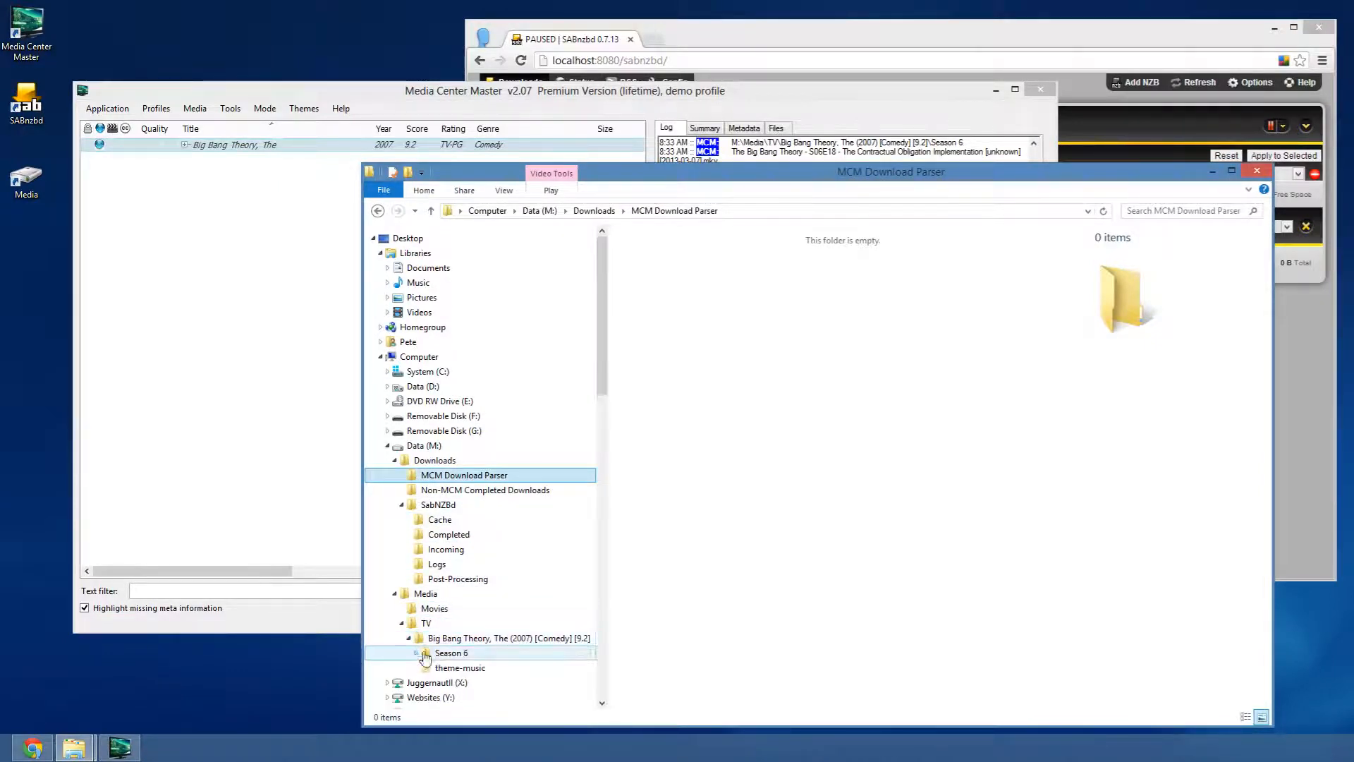
pyautogui.click(417, 653)
pyautogui.click(422, 656)
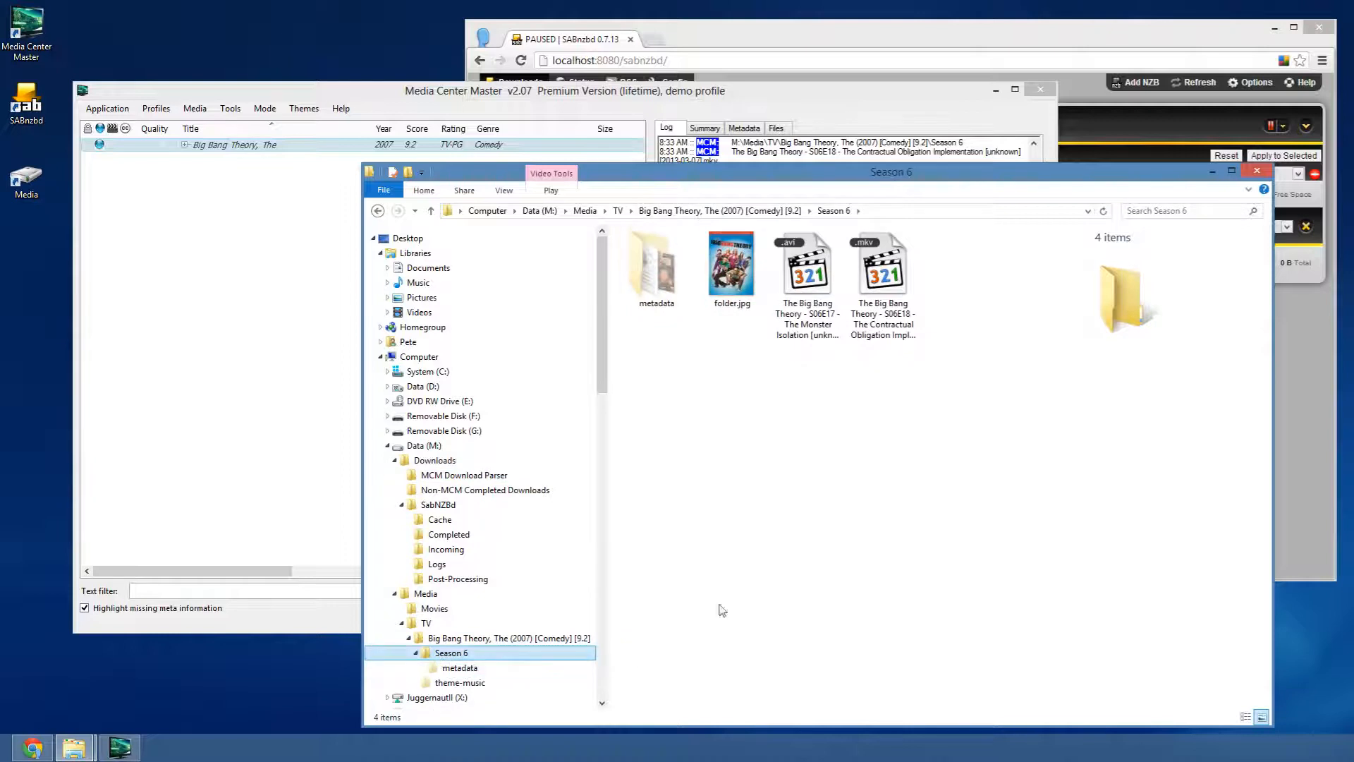
pyautogui.click(809, 297)
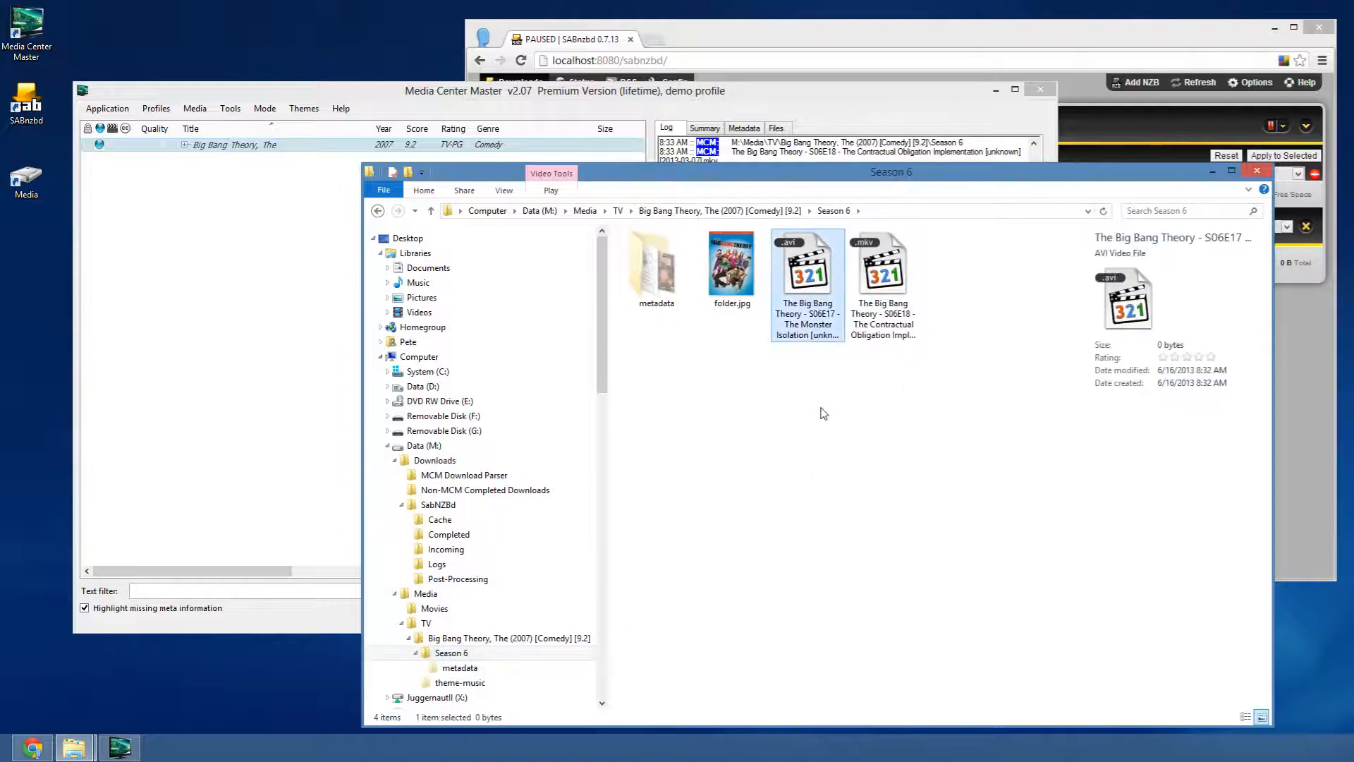
pyautogui.click(892, 305)
# - Switch the file list to Details layout and widen the Name column to show full names
pyautogui.click(504, 190)
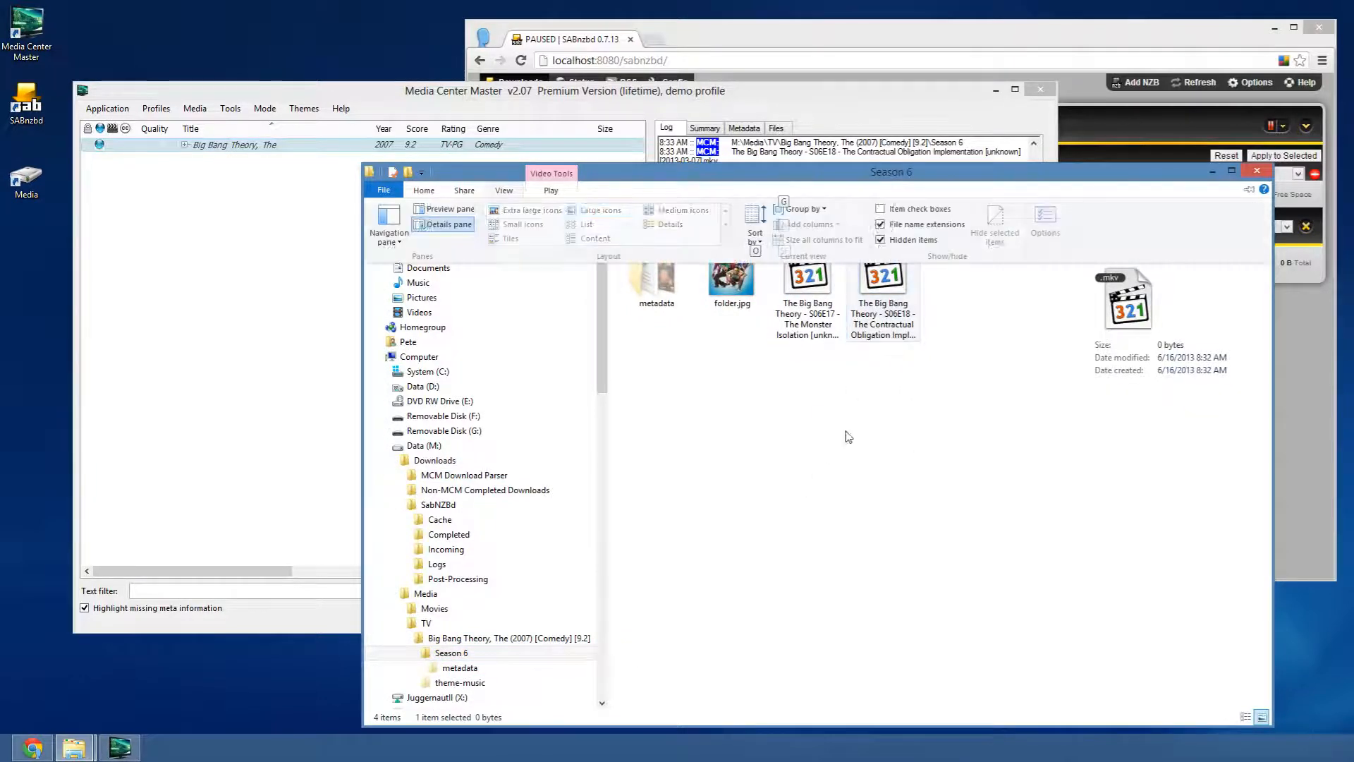
pyautogui.click(672, 225)
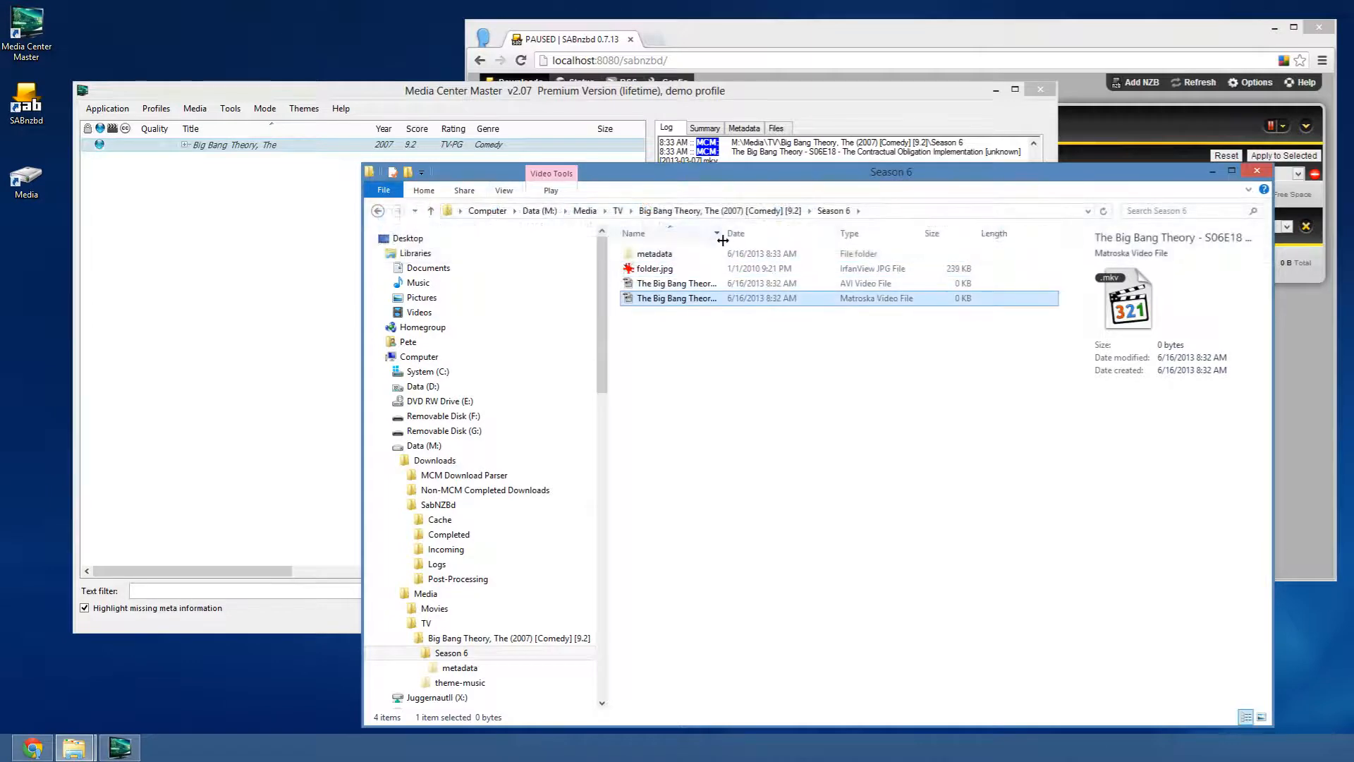
pyautogui.moveTo(725, 232); pyautogui.dragTo(984, 233)
pyautogui.click(849, 285)
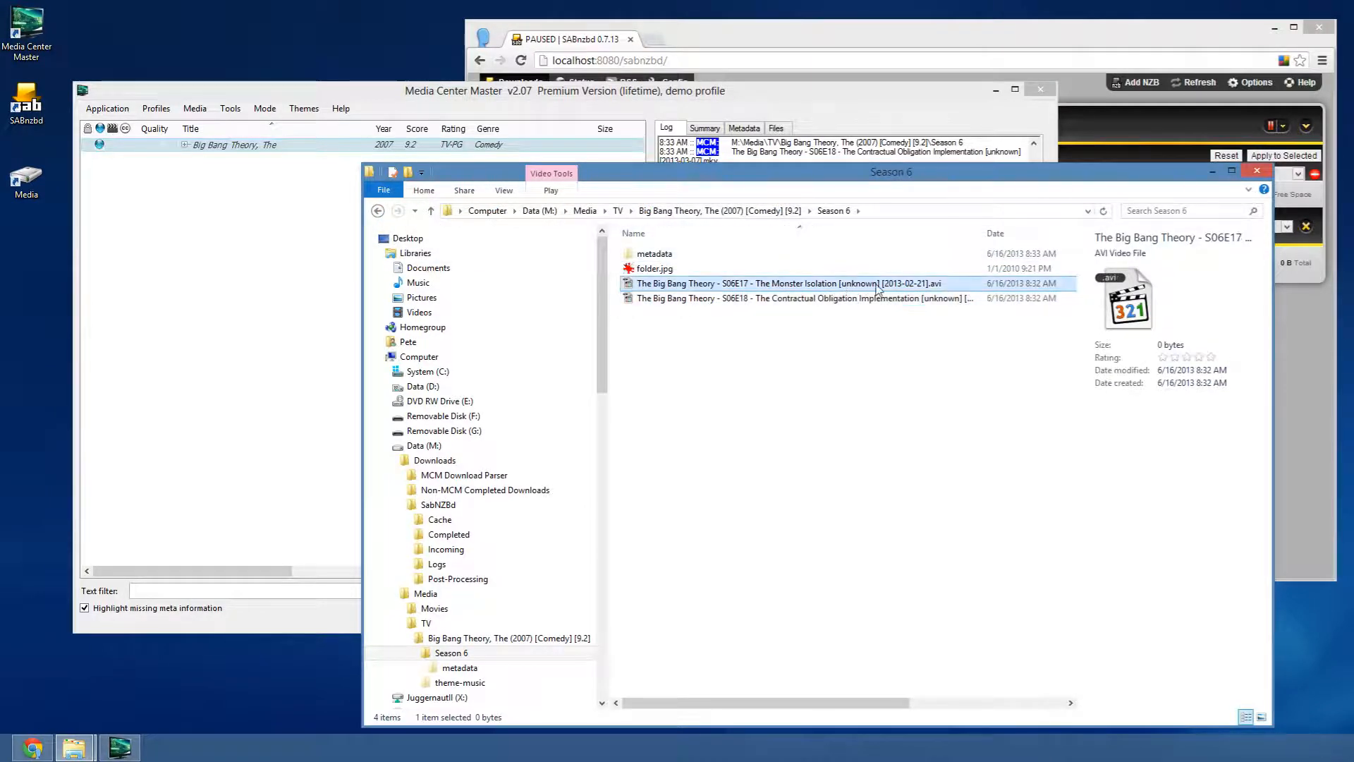
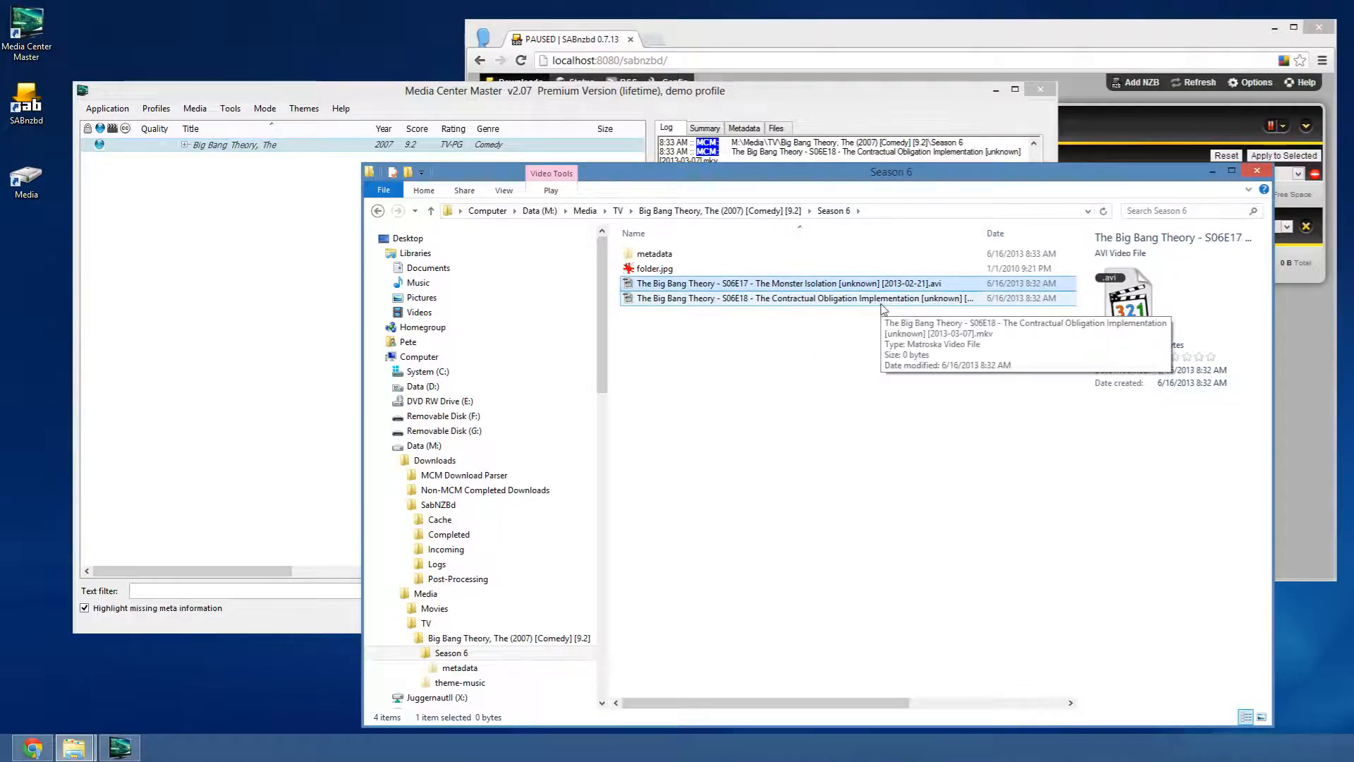
# - Bring the Media Center Master window in front of the Explorer Season 6 folder
pyautogui.click(653, 92)
pyautogui.moveTo(1034, 482); pyautogui.dragTo(1025, 422)
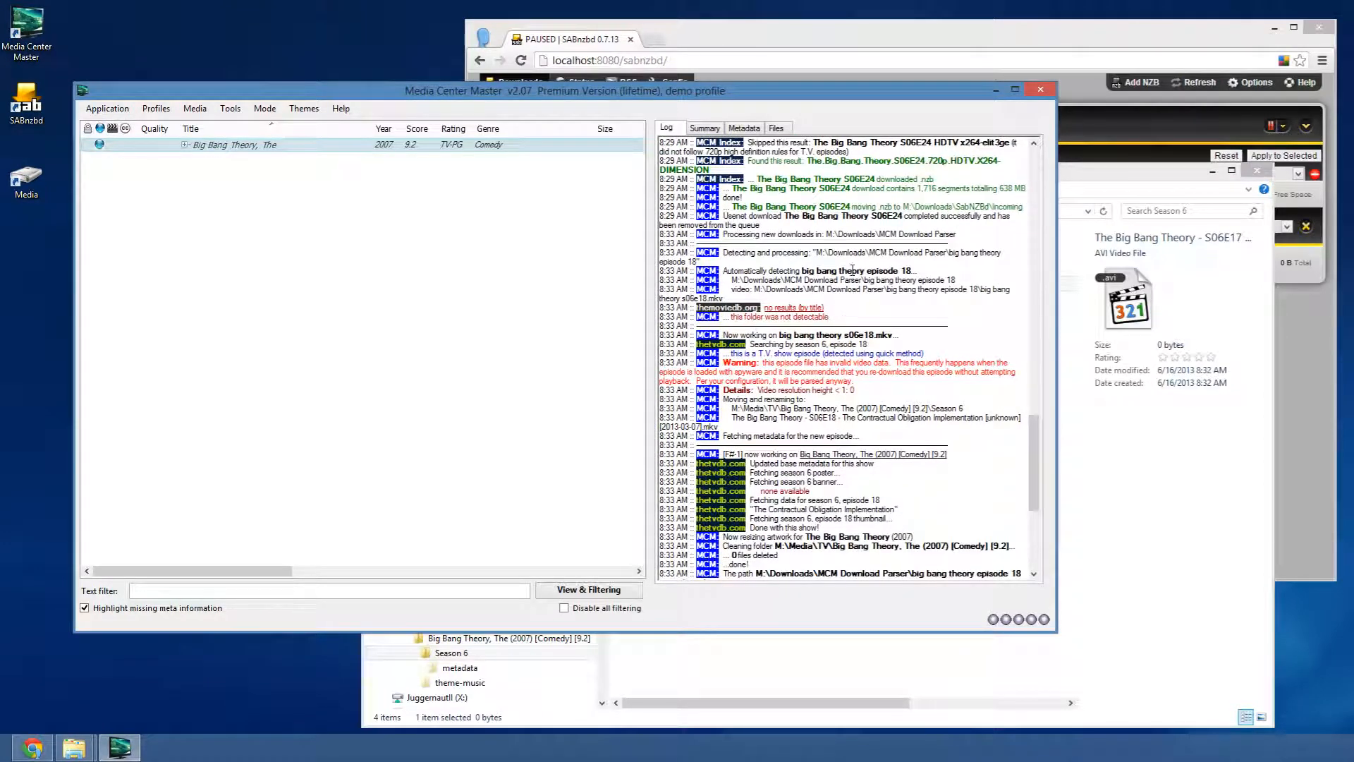
pyautogui.moveTo(805, 269); pyautogui.dragTo(903, 271)
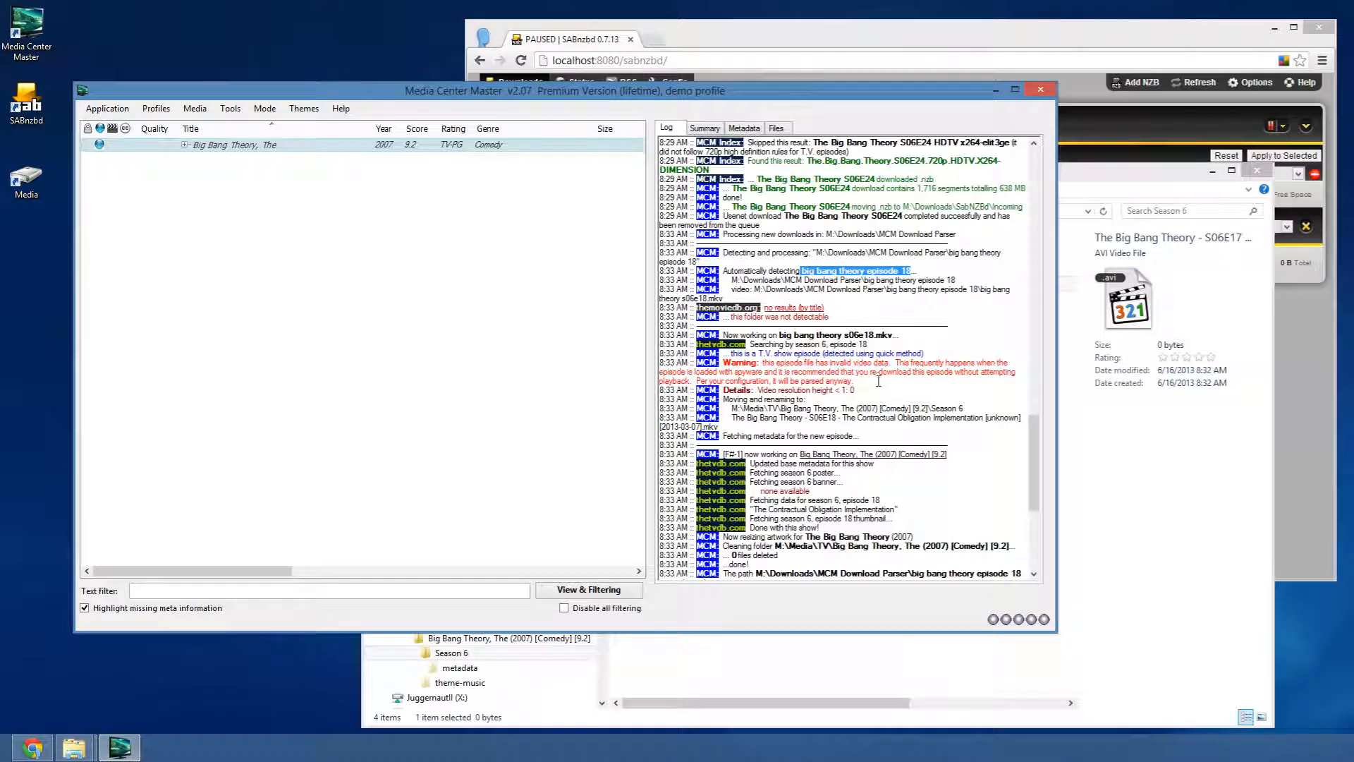
pyautogui.click(825, 272)
pyautogui.moveTo(836, 313); pyautogui.dragTo(659, 297)
pyautogui.click(816, 360)
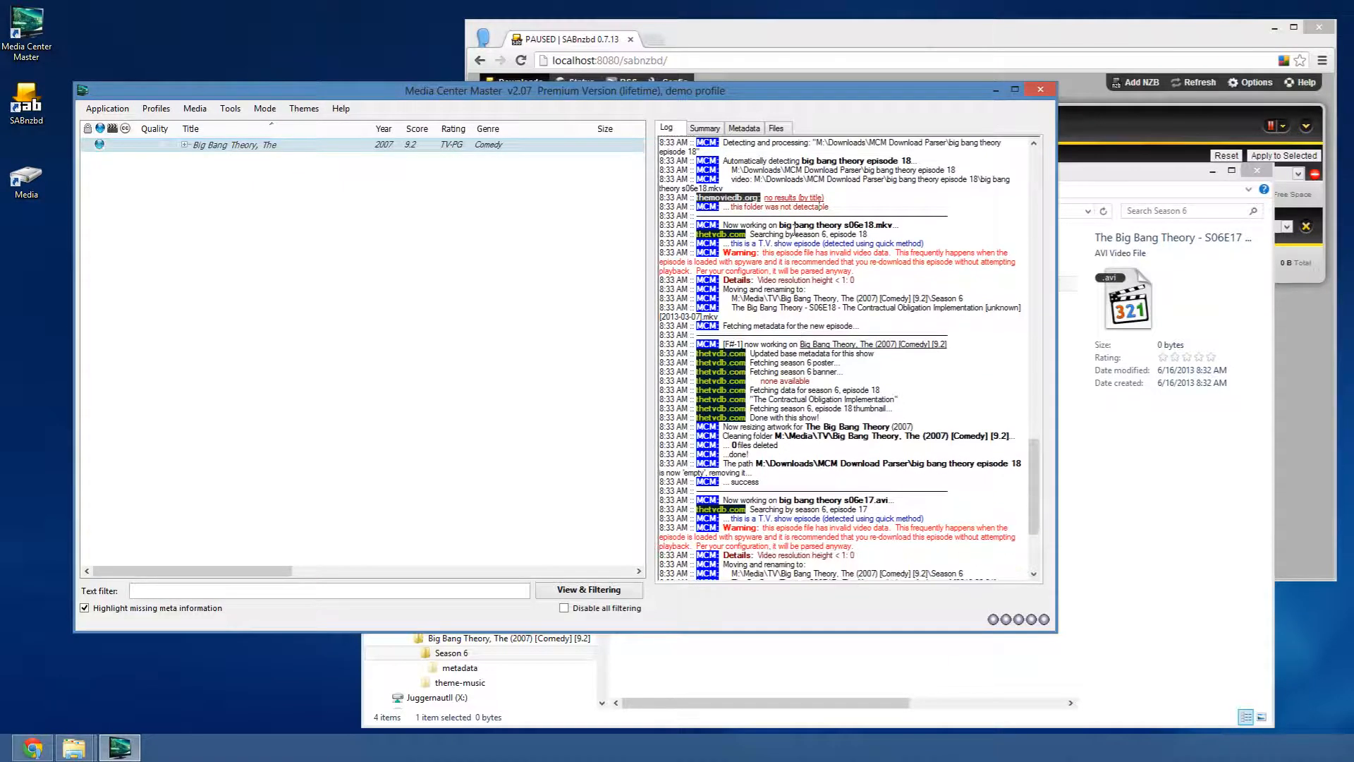
pyautogui.moveTo(923, 243); pyautogui.dragTo(719, 235)
pyautogui.click(812, 234)
pyautogui.moveTo(876, 274); pyautogui.dragTo(644, 252)
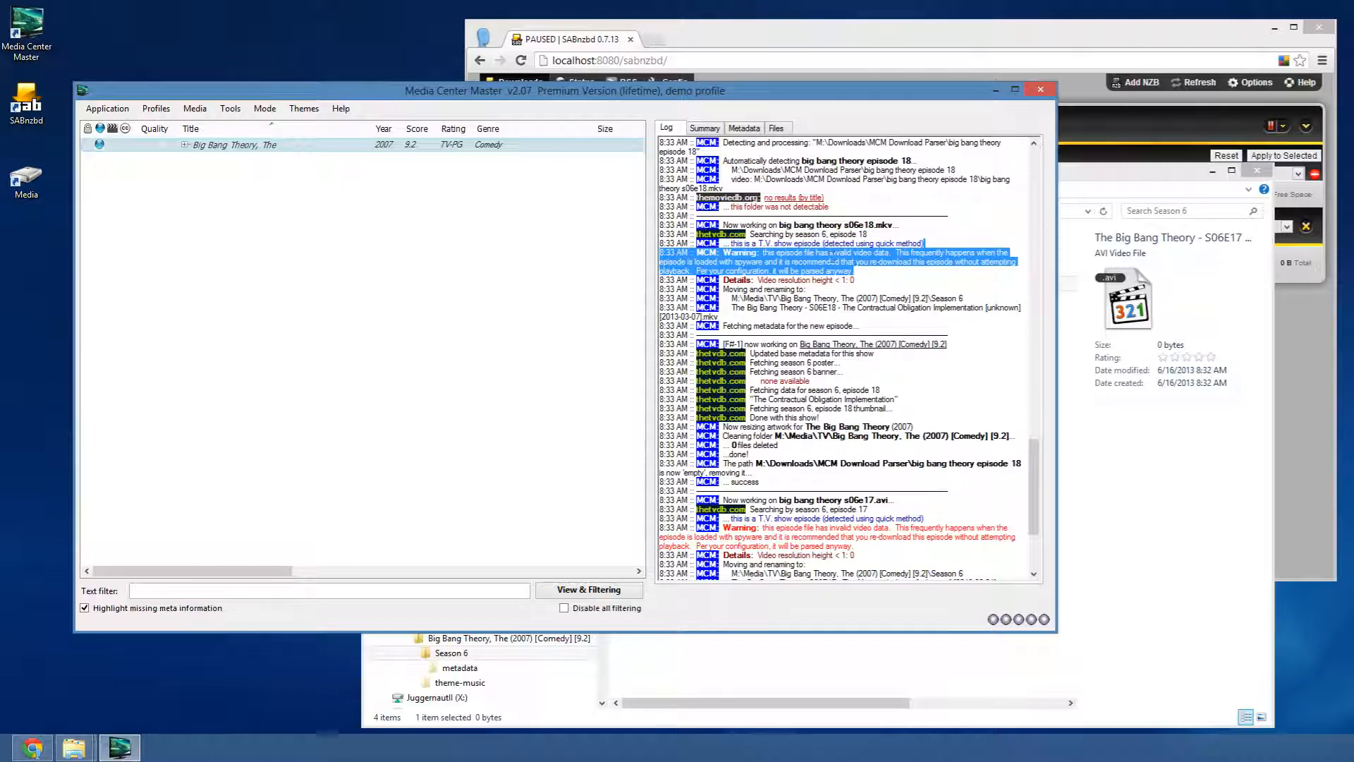
pyautogui.click(848, 291)
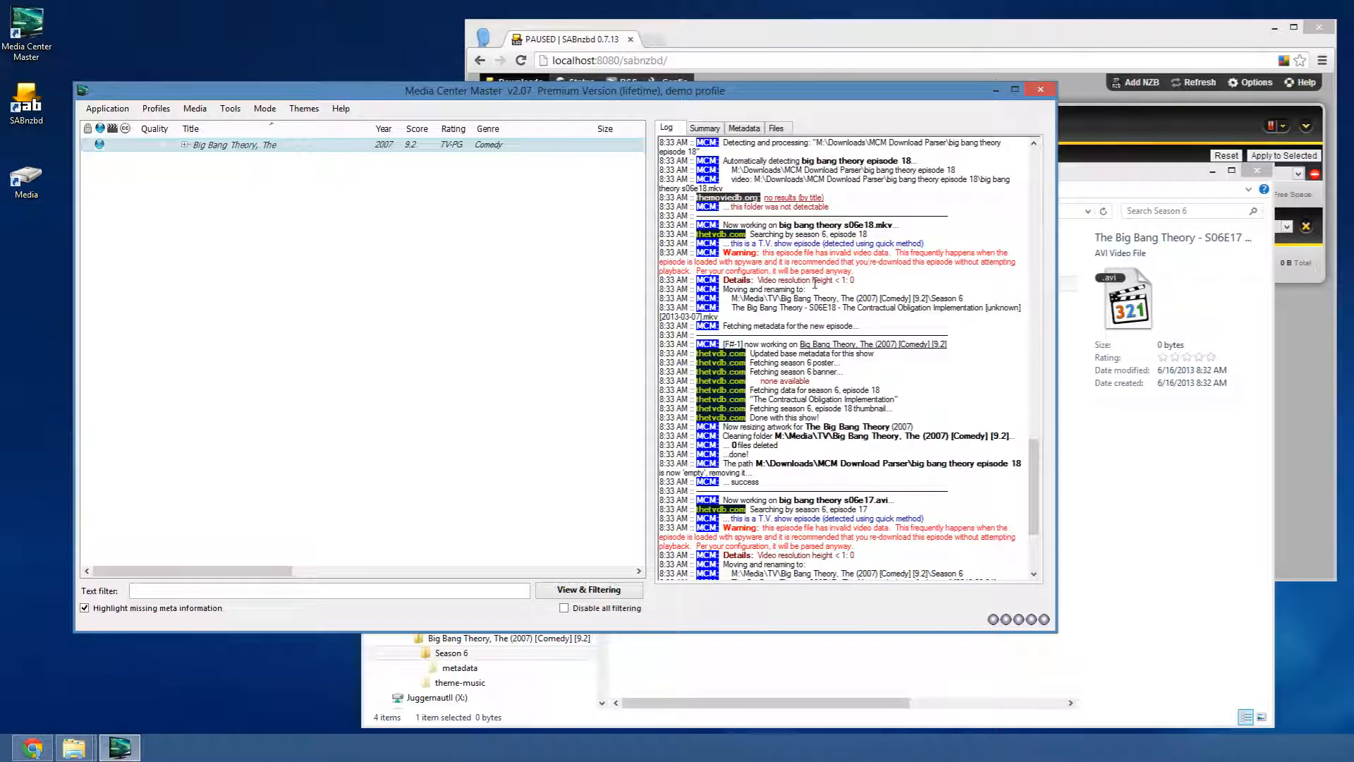
pyautogui.moveTo(779, 280)
pyautogui.mouseDown()
pyautogui.moveTo(837, 282)
pyautogui.moveTo(660, 281)
pyautogui.moveTo(752, 280)
pyautogui.mouseUp()
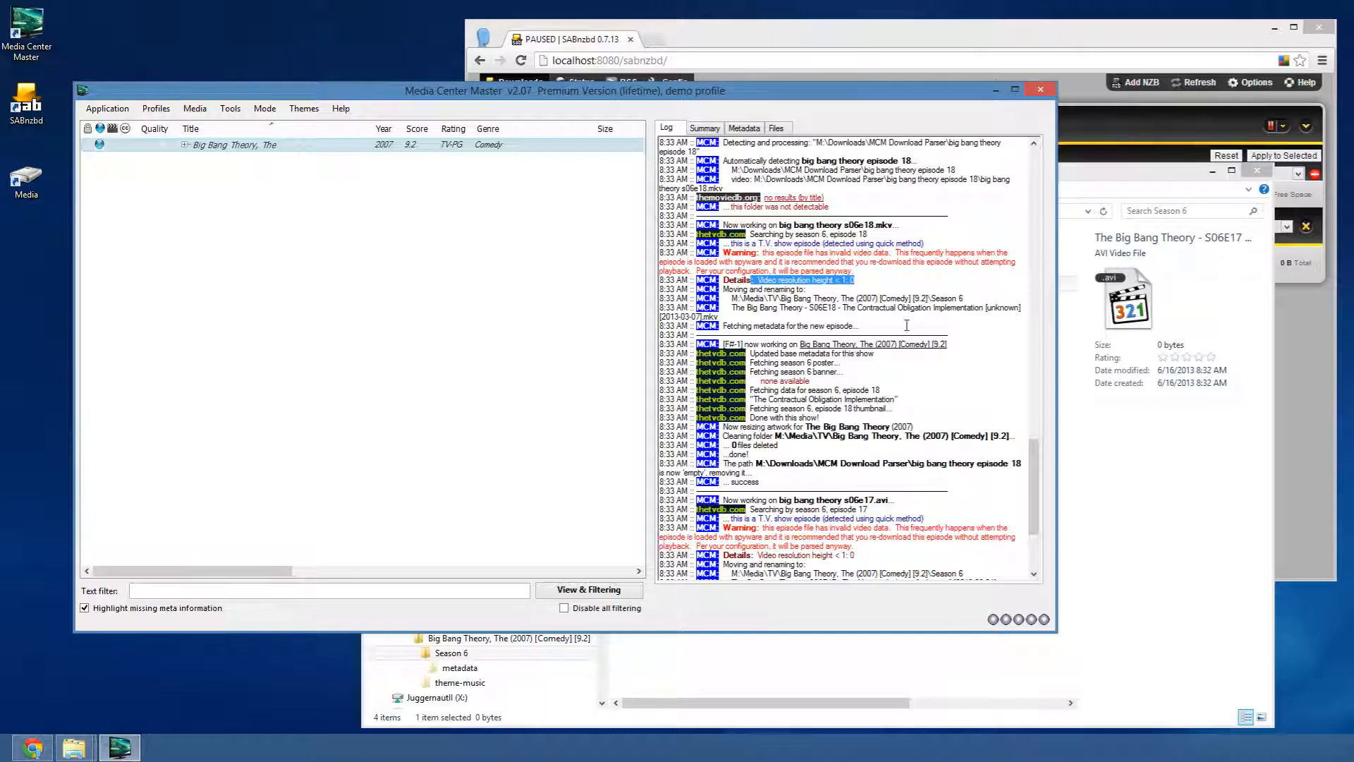
pyautogui.click(867, 266)
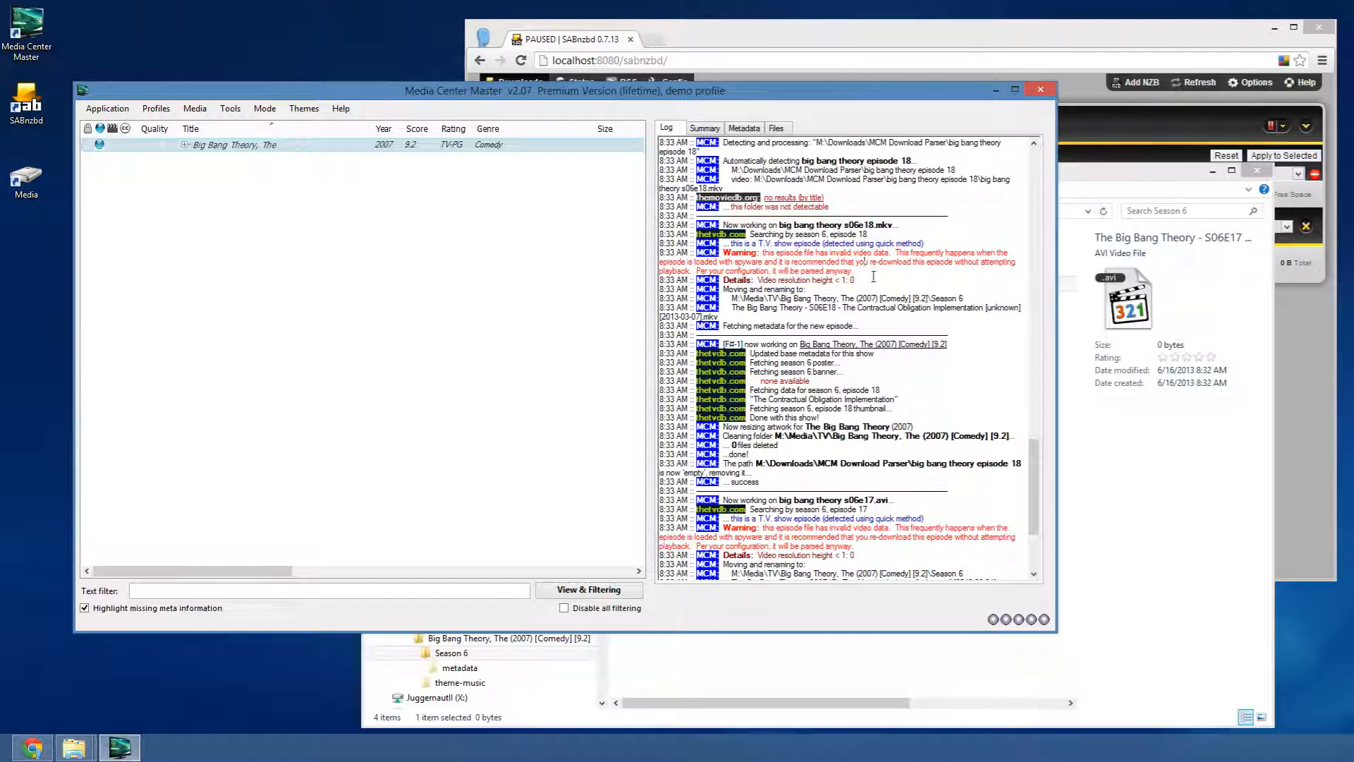
pyautogui.click(116, 111)
pyautogui.click(113, 127)
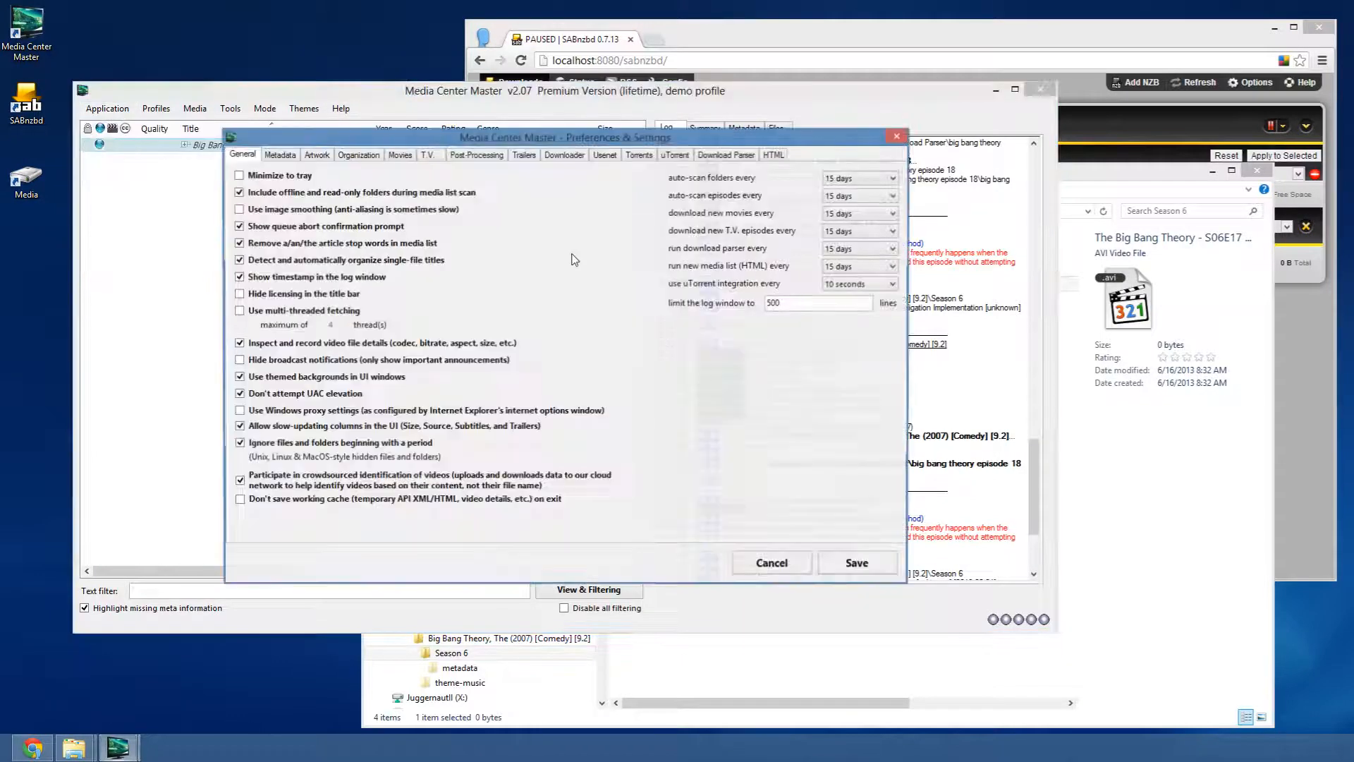
pyautogui.click(705, 156)
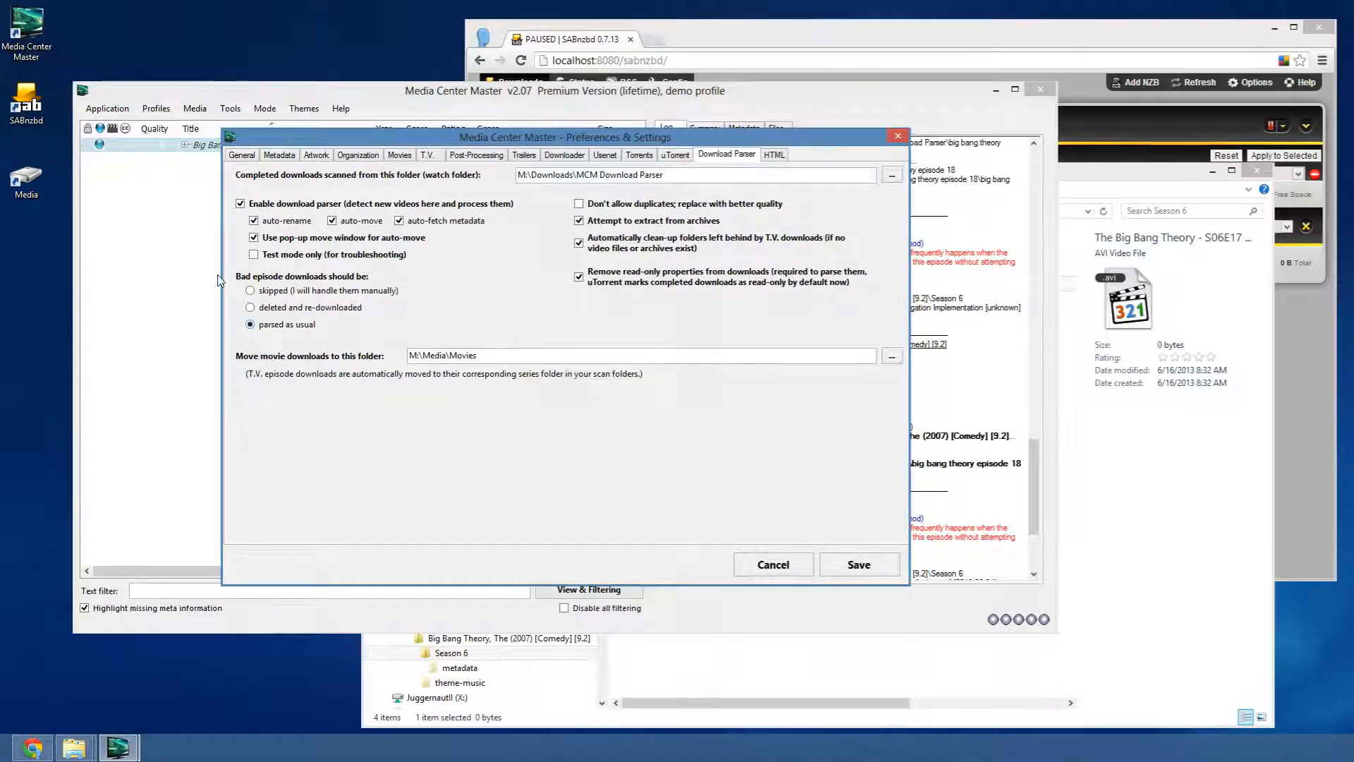
pyautogui.click(757, 564)
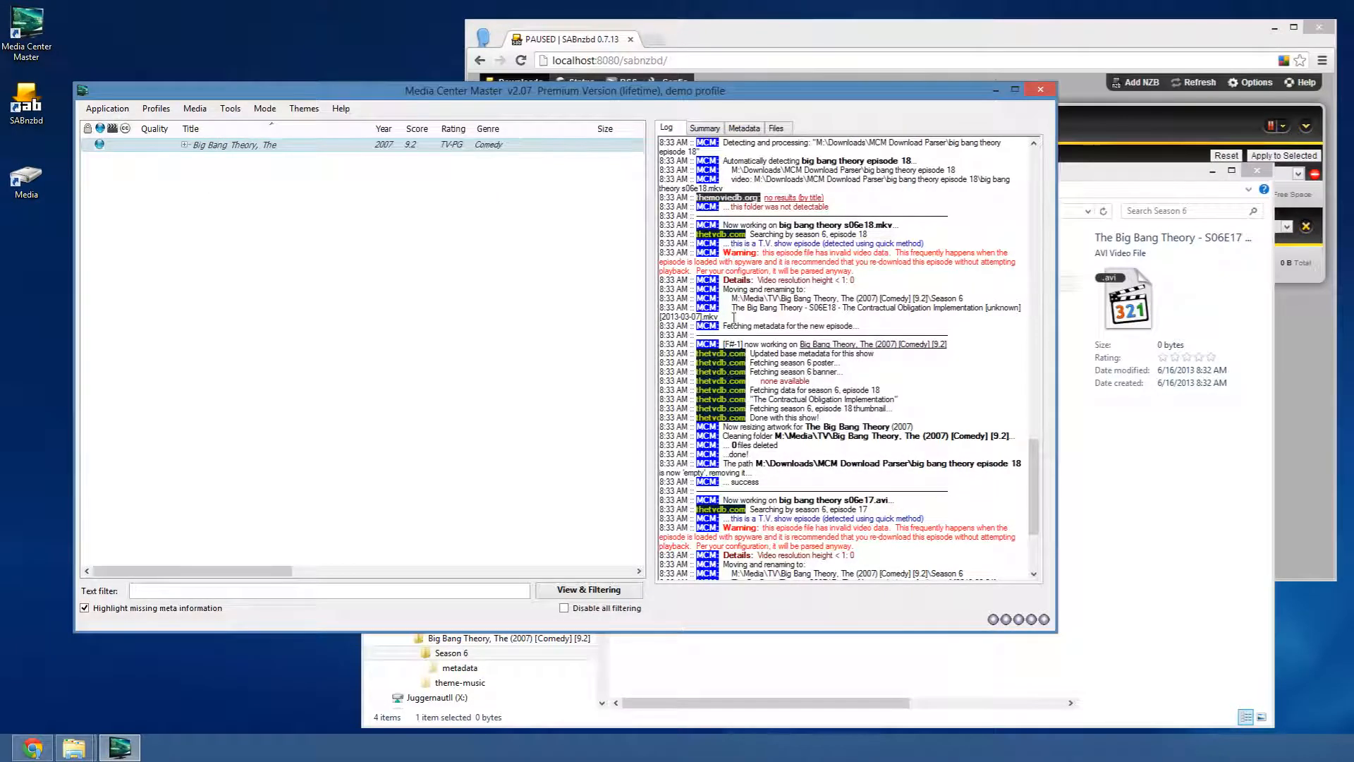
# - Highlight the log lines about renaming, season 6 metadata, folder cleaning and 0 files deleted
pyautogui.moveTo(750, 299); pyautogui.dragTo(888, 328)
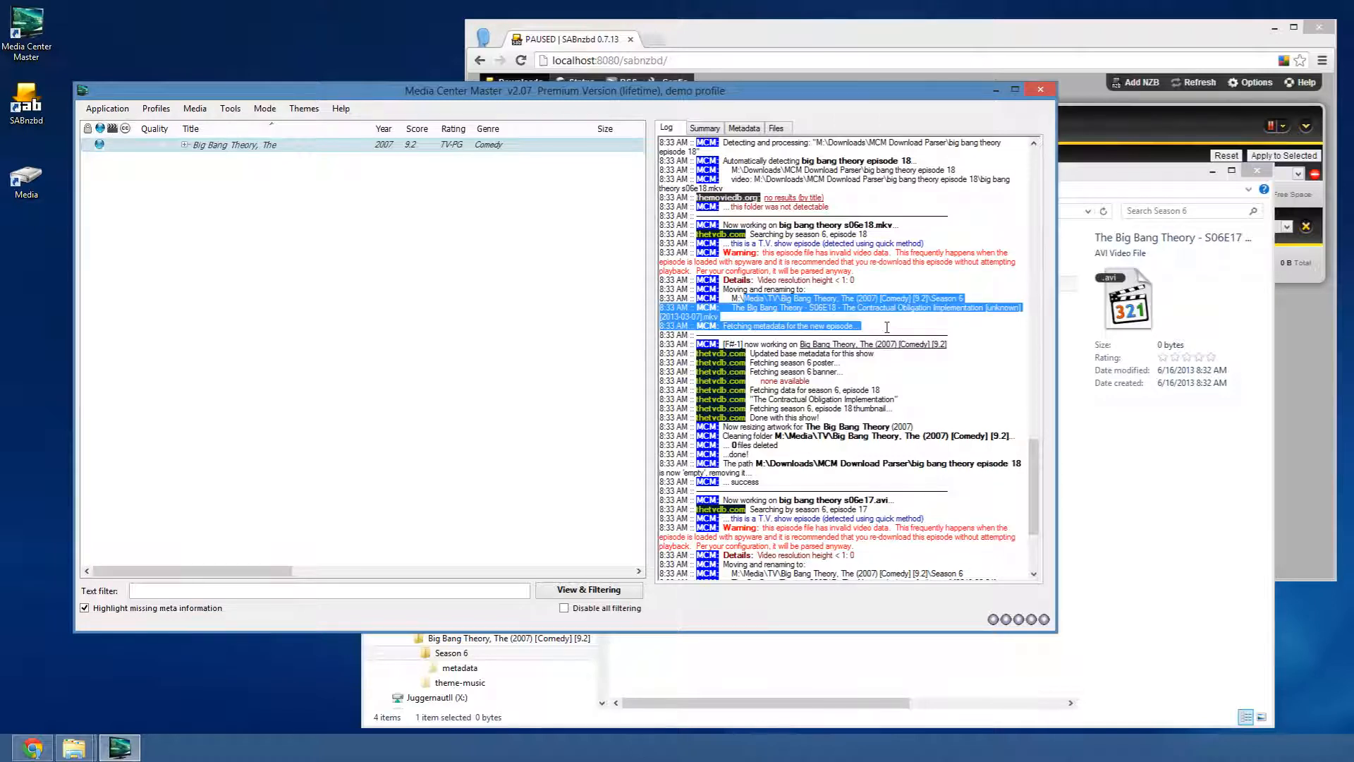
pyautogui.moveTo(729, 362); pyautogui.dragTo(818, 417)
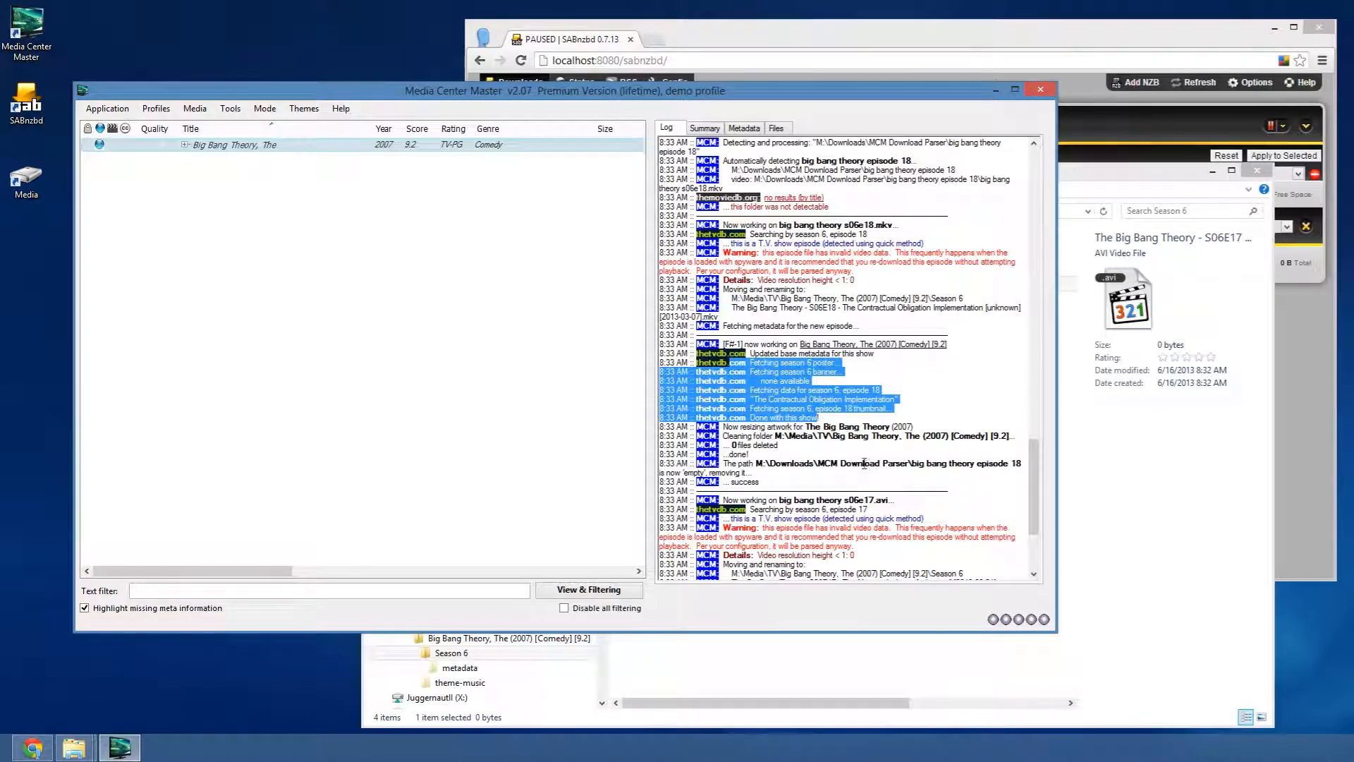
pyautogui.click(769, 438)
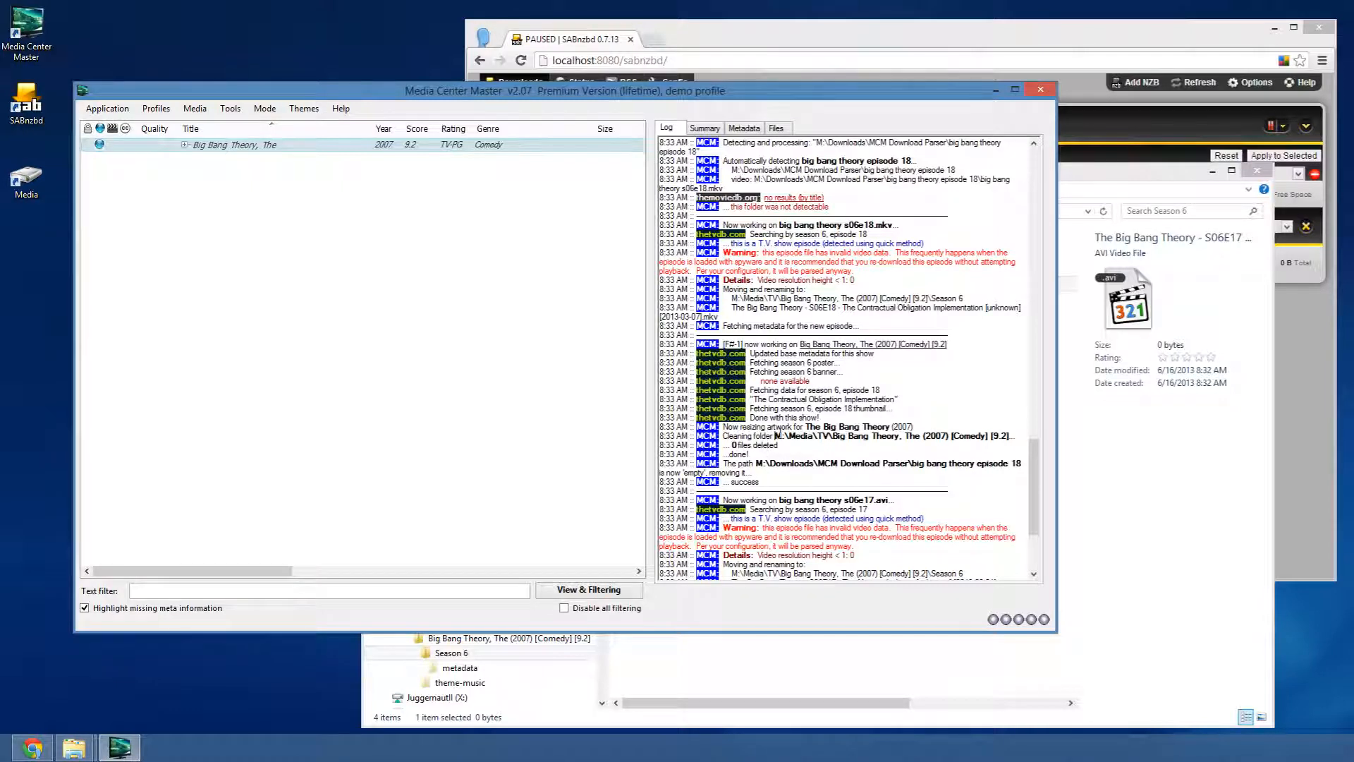
pyautogui.moveTo(776, 436); pyautogui.dragTo(984, 442)
pyautogui.moveTo(774, 475); pyautogui.dragTo(739, 463)
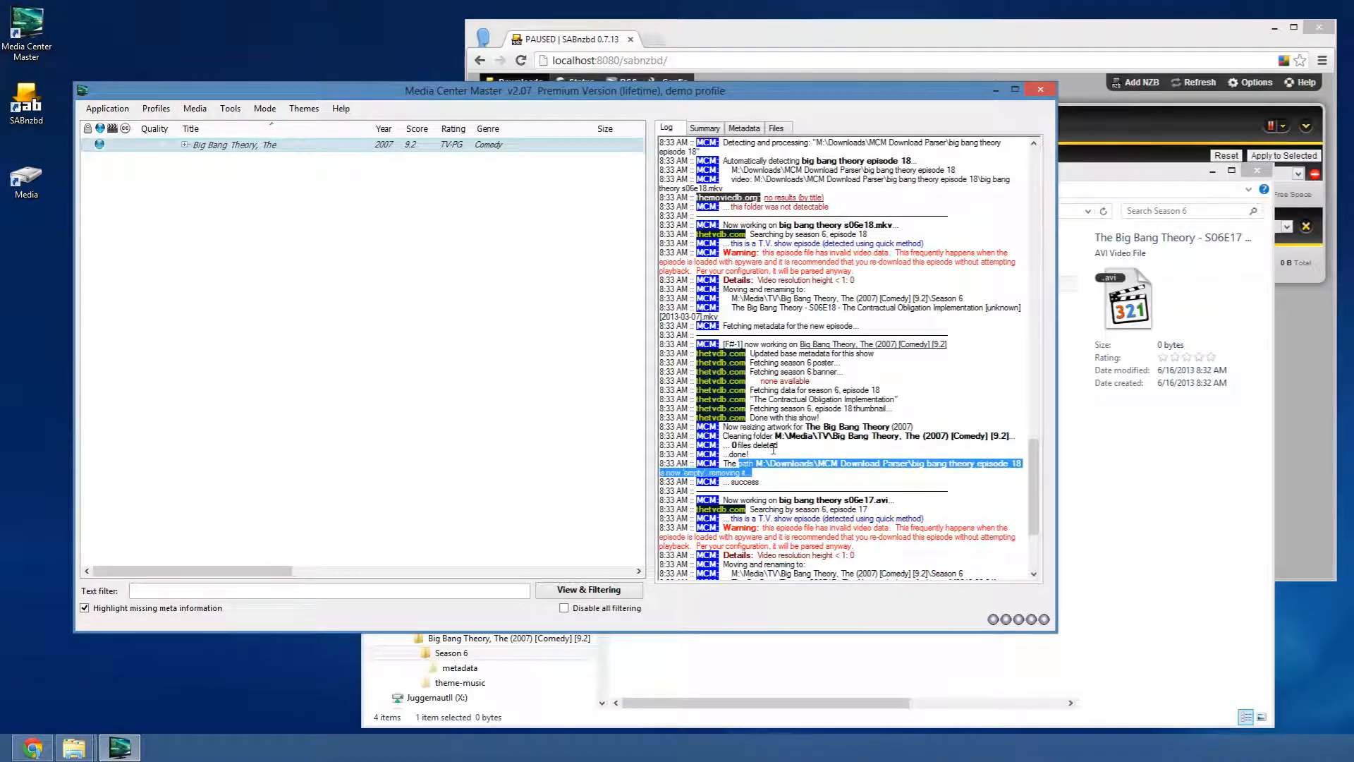
pyautogui.moveTo(780, 447); pyautogui.dragTo(755, 438)
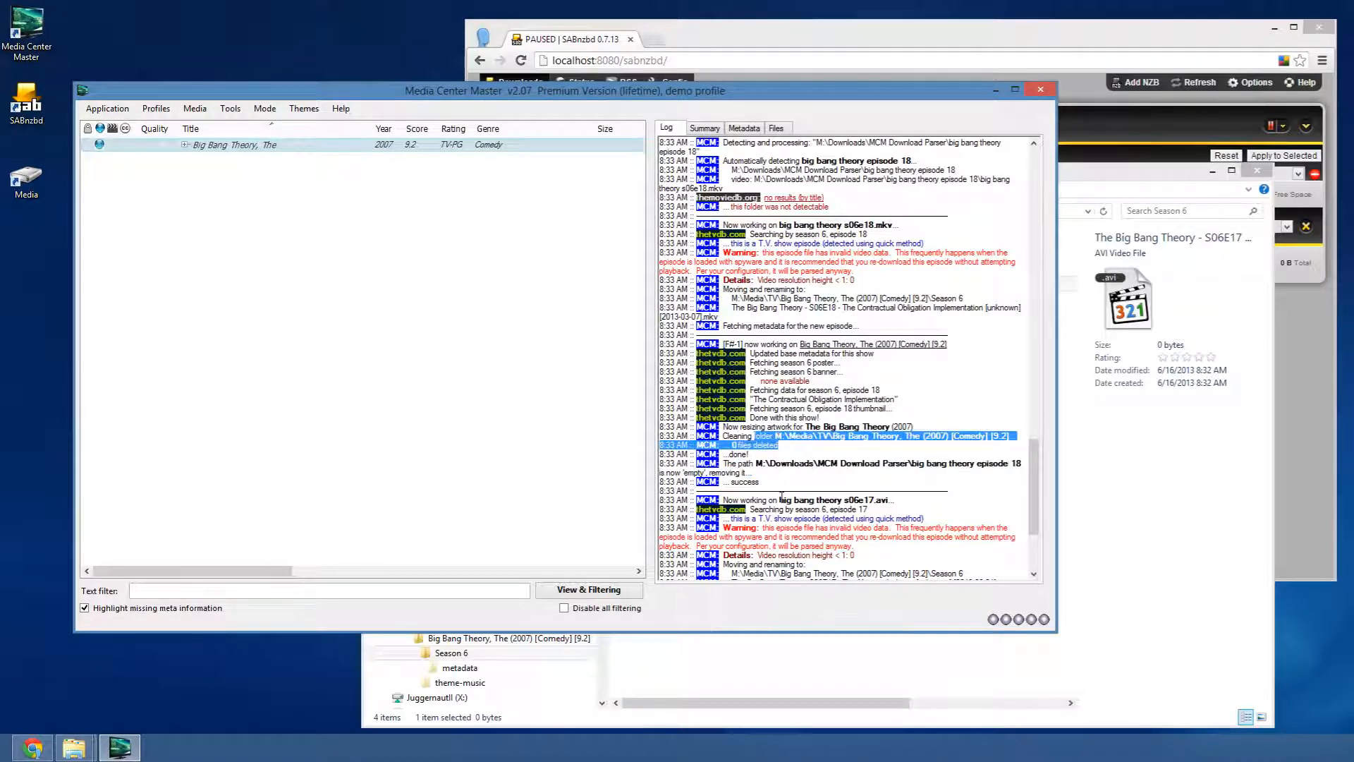
pyautogui.click(780, 457)
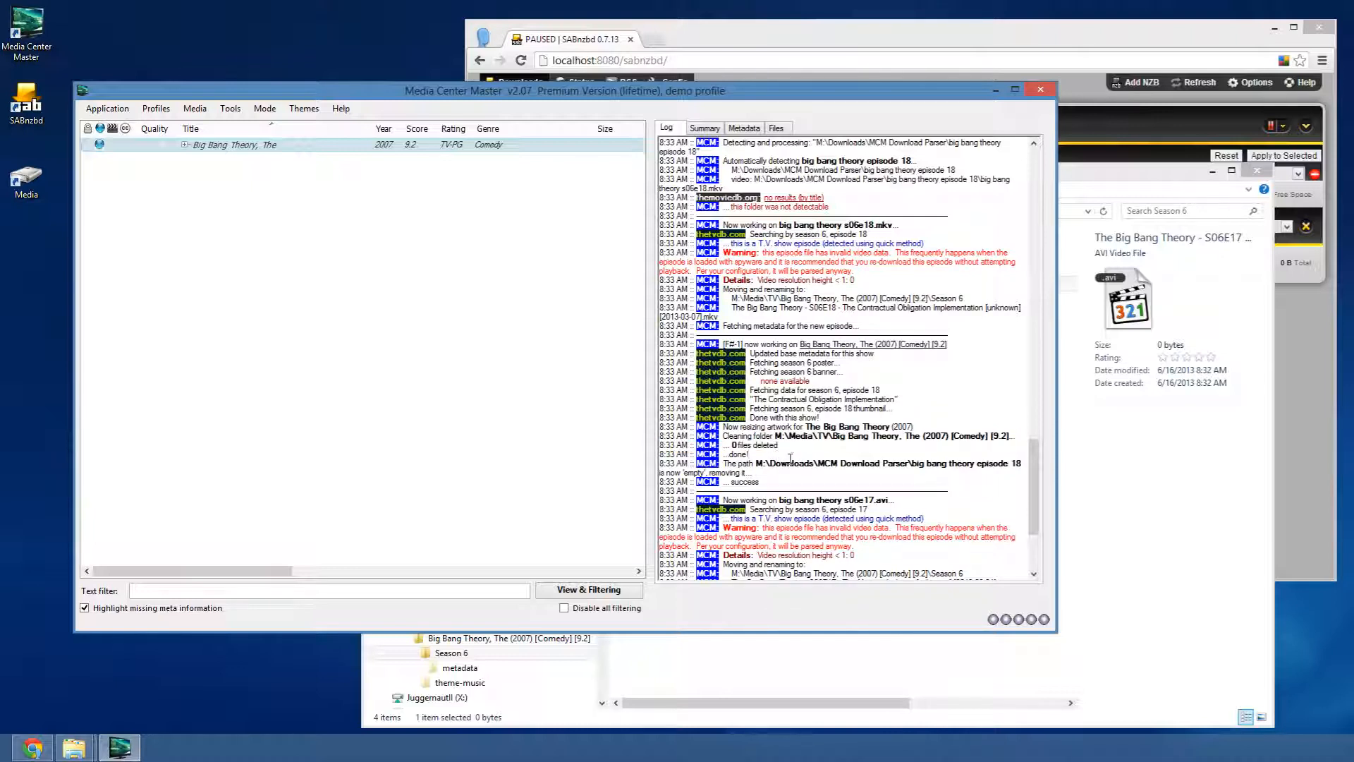
pyautogui.moveTo(731, 446); pyautogui.dragTo(780, 446)
pyautogui.click(772, 458)
# - Review the episode 17 warning and metadata log lines, then open the Downloads window filtered to 'big'
pyautogui.moveTo(773, 473); pyautogui.dragTo(754, 436)
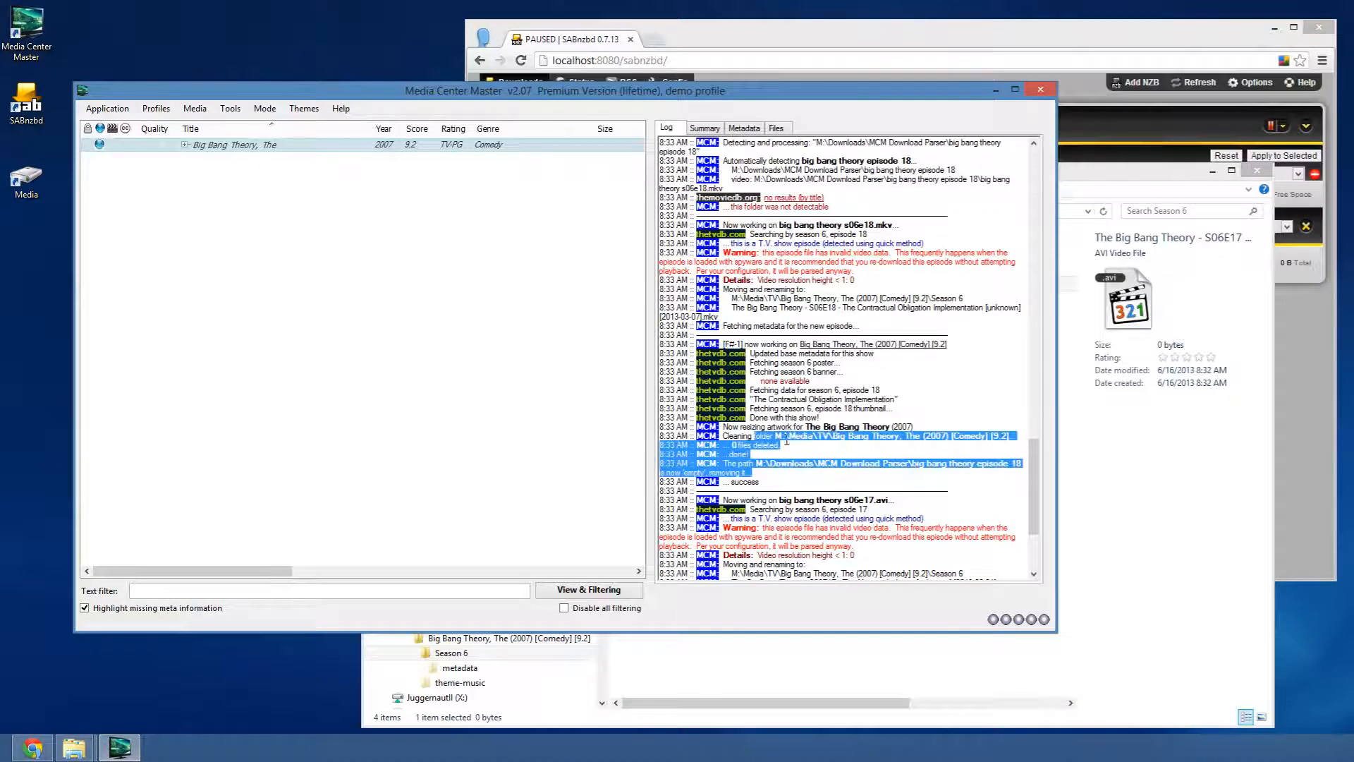
pyautogui.scroll(-5, 849, 474)
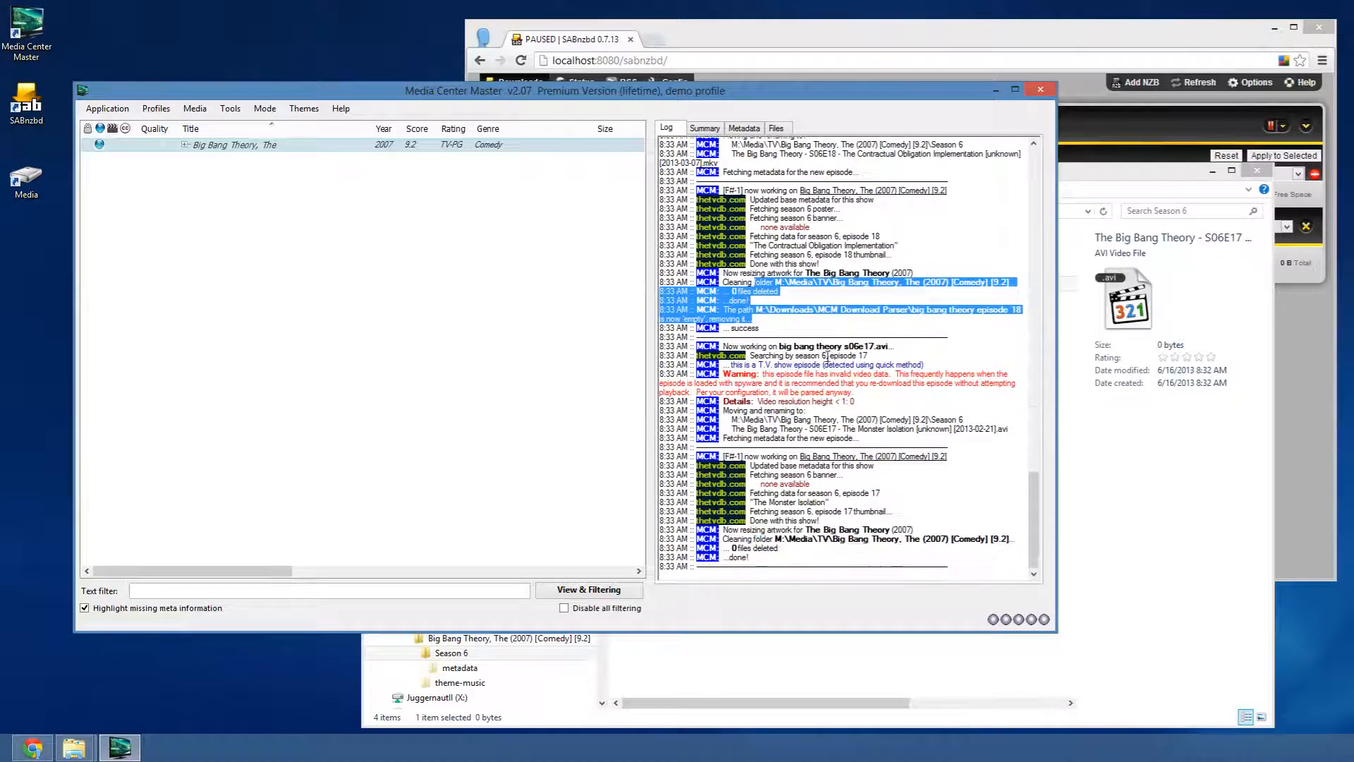
pyautogui.click(826, 355)
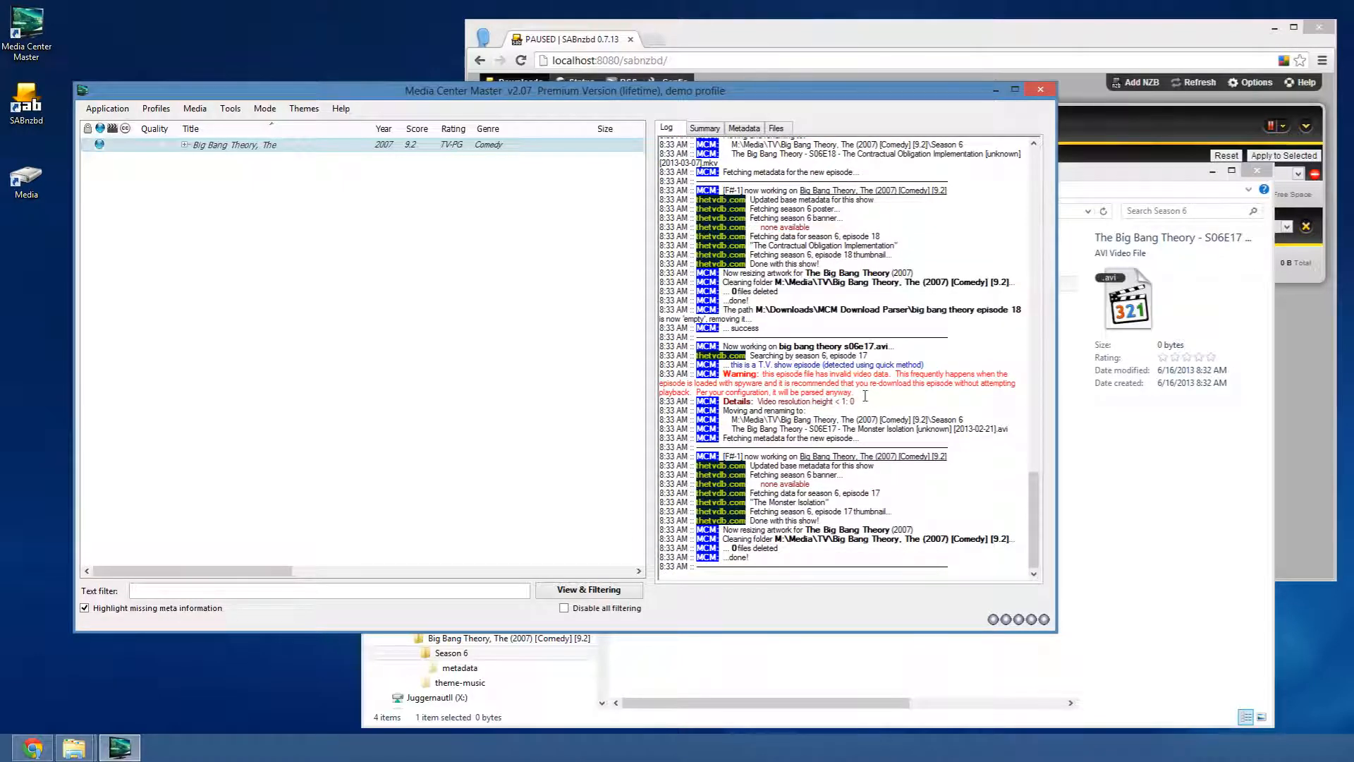
pyautogui.moveTo(866, 396); pyautogui.dragTo(631, 376)
pyautogui.moveTo(855, 401); pyautogui.dragTo(659, 374)
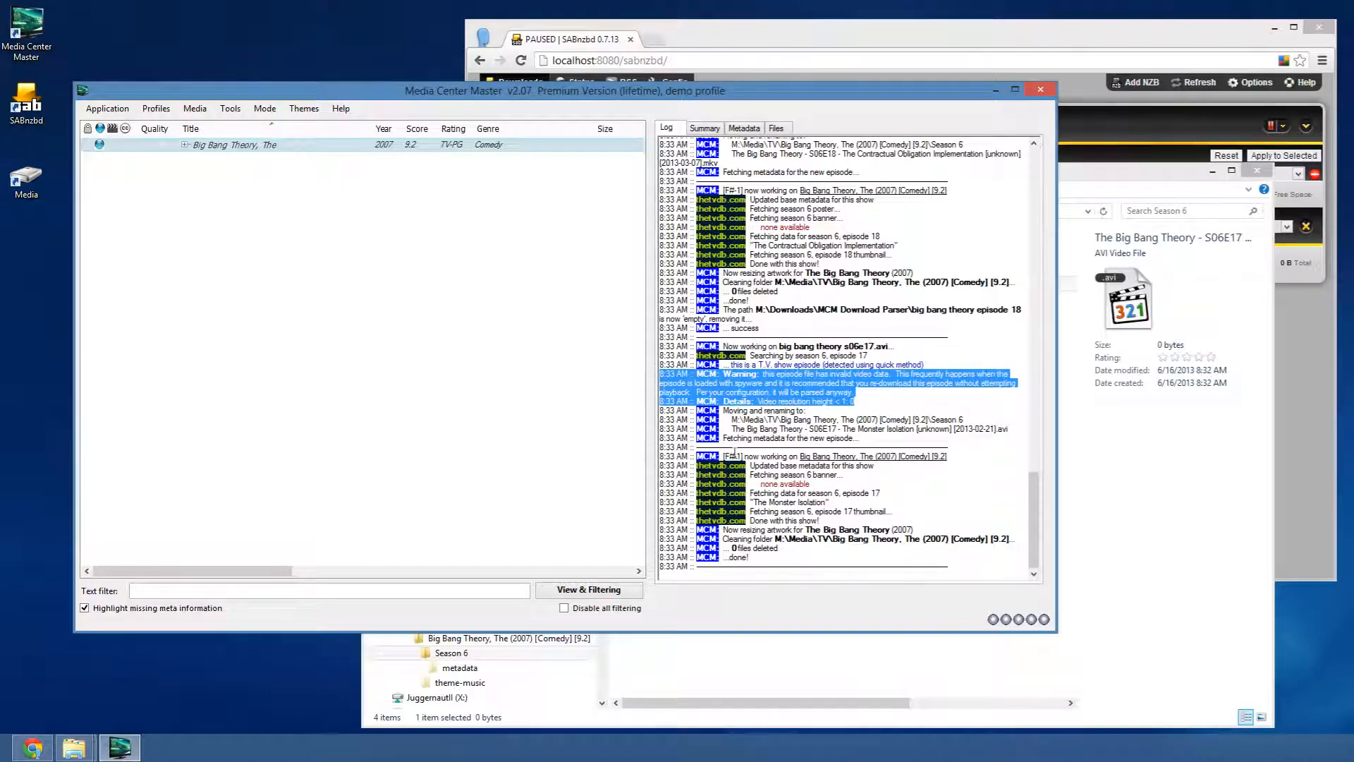
pyautogui.moveTo(731, 420); pyautogui.dragTo(861, 560)
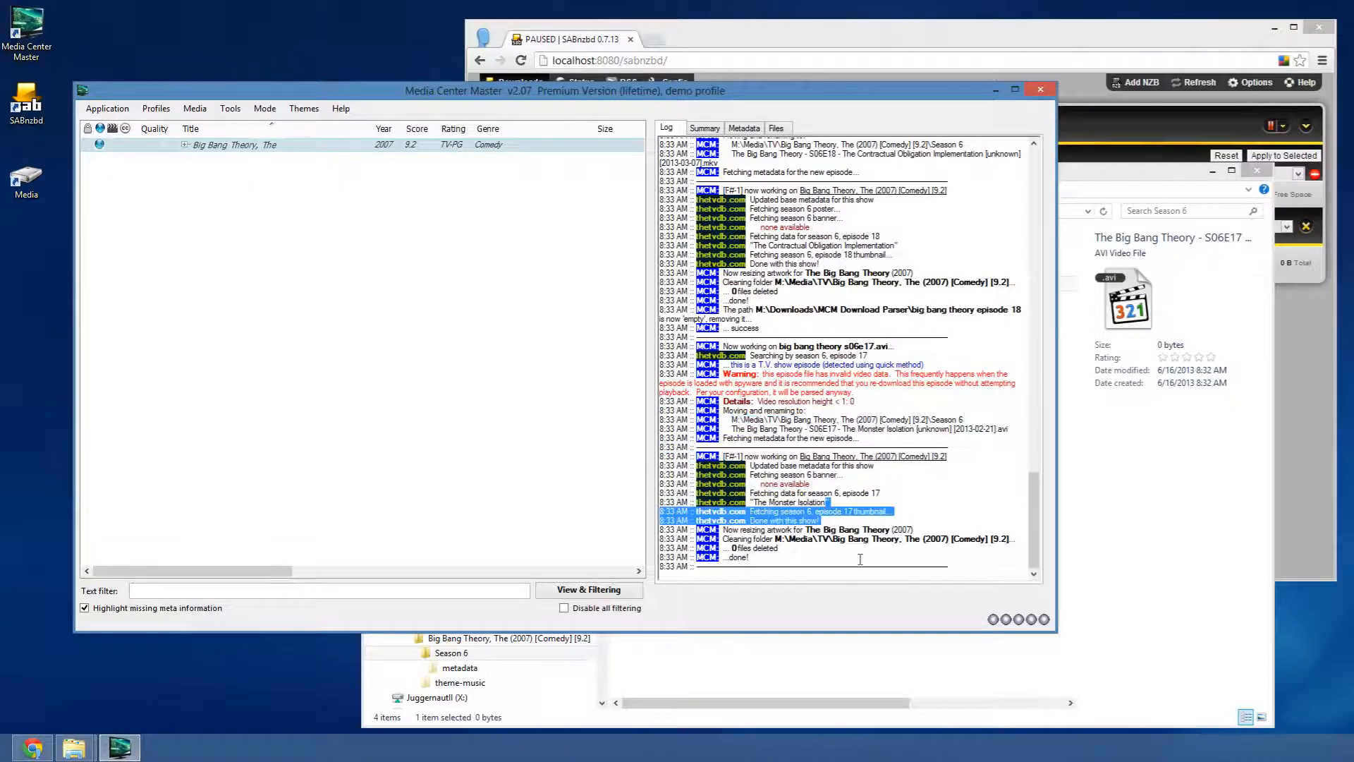
pyautogui.click(745, 565)
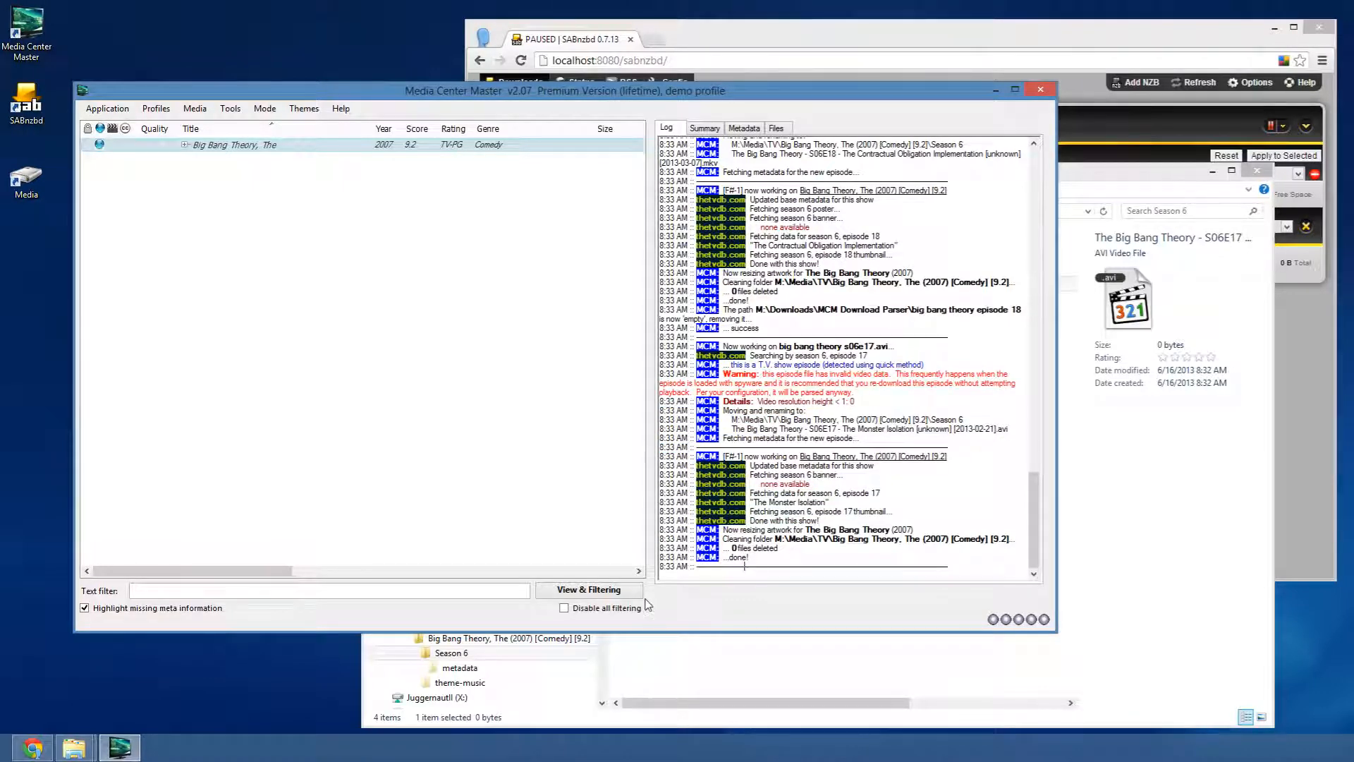
pyautogui.hotkey('ctrl', 'd')
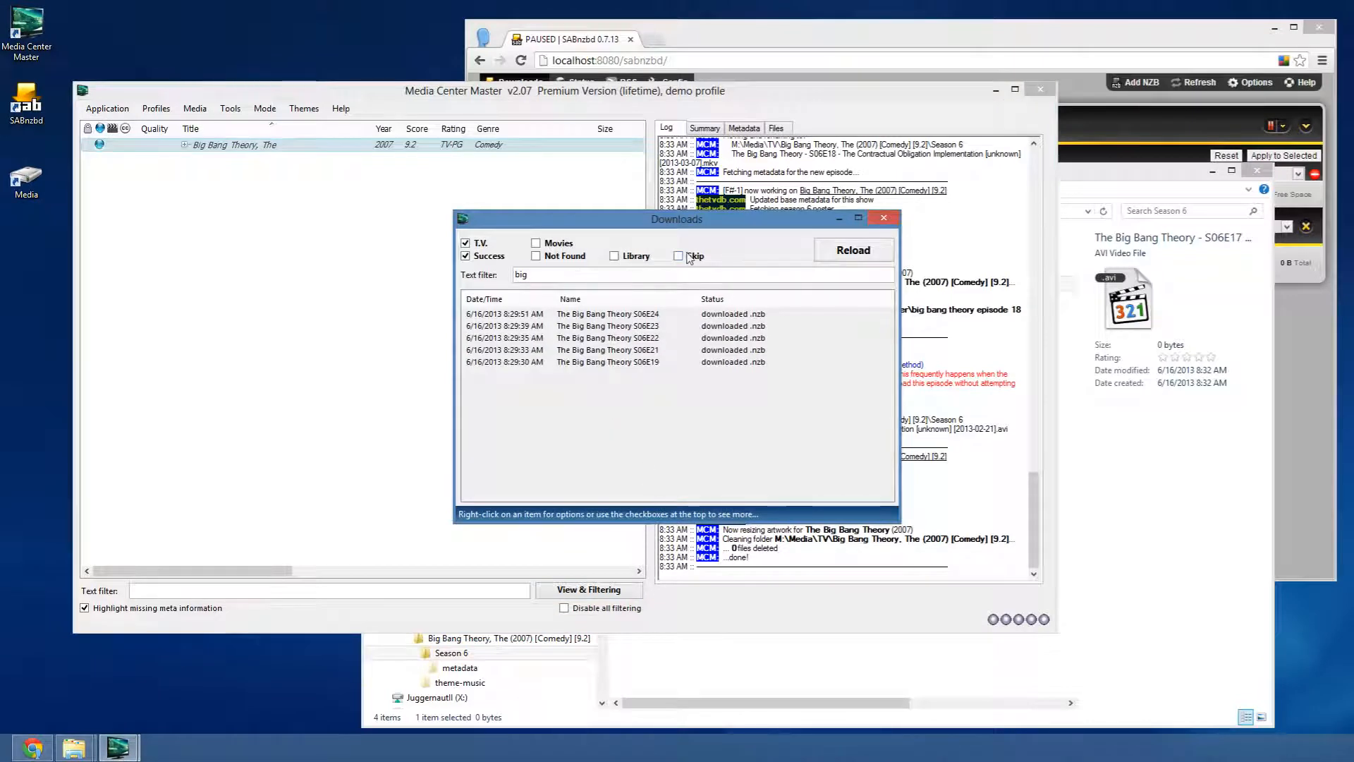
# - Include library-parsed downloads, inspect the S06E17 and S06E18 entries, close Downloads, and open Preferences & Settings
pyautogui.click(614, 256)
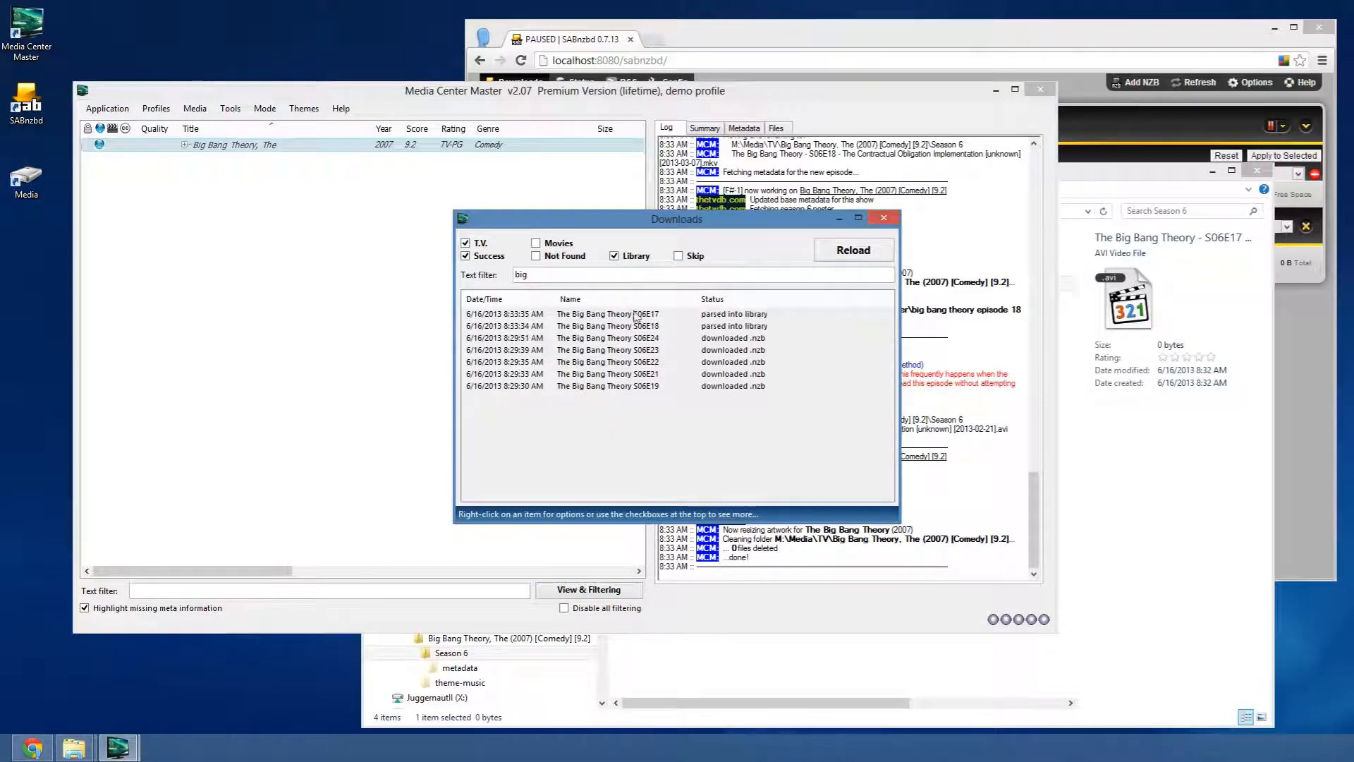
pyautogui.click(709, 315)
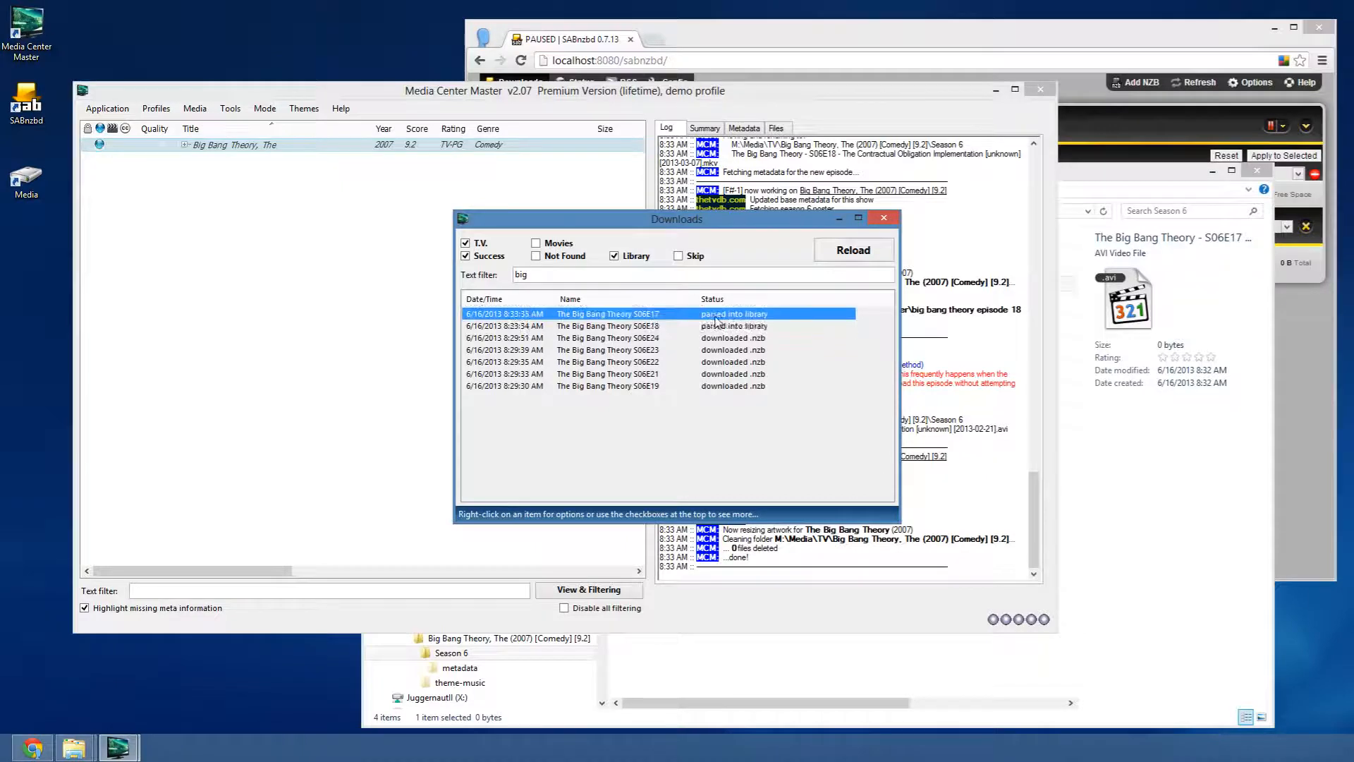
pyautogui.doubleClick(716, 319)
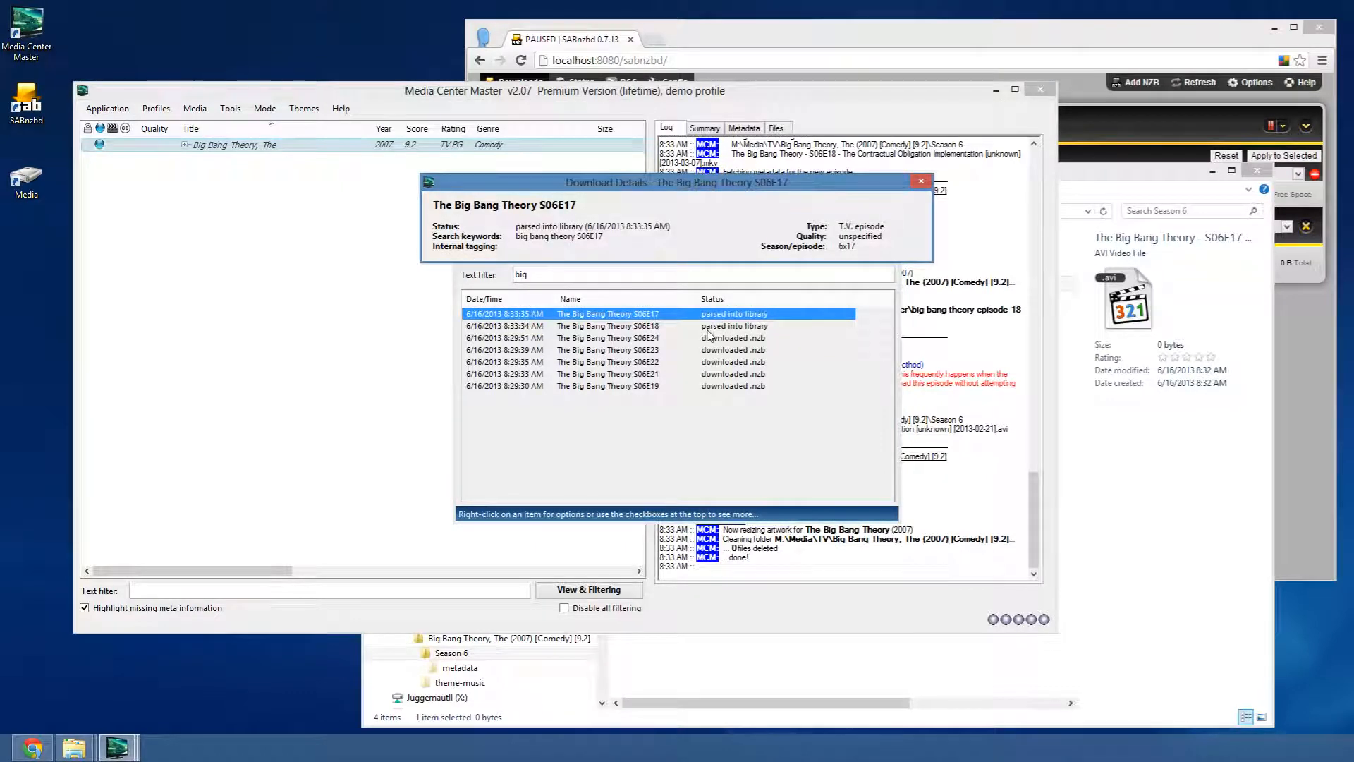
pyautogui.click(920, 184)
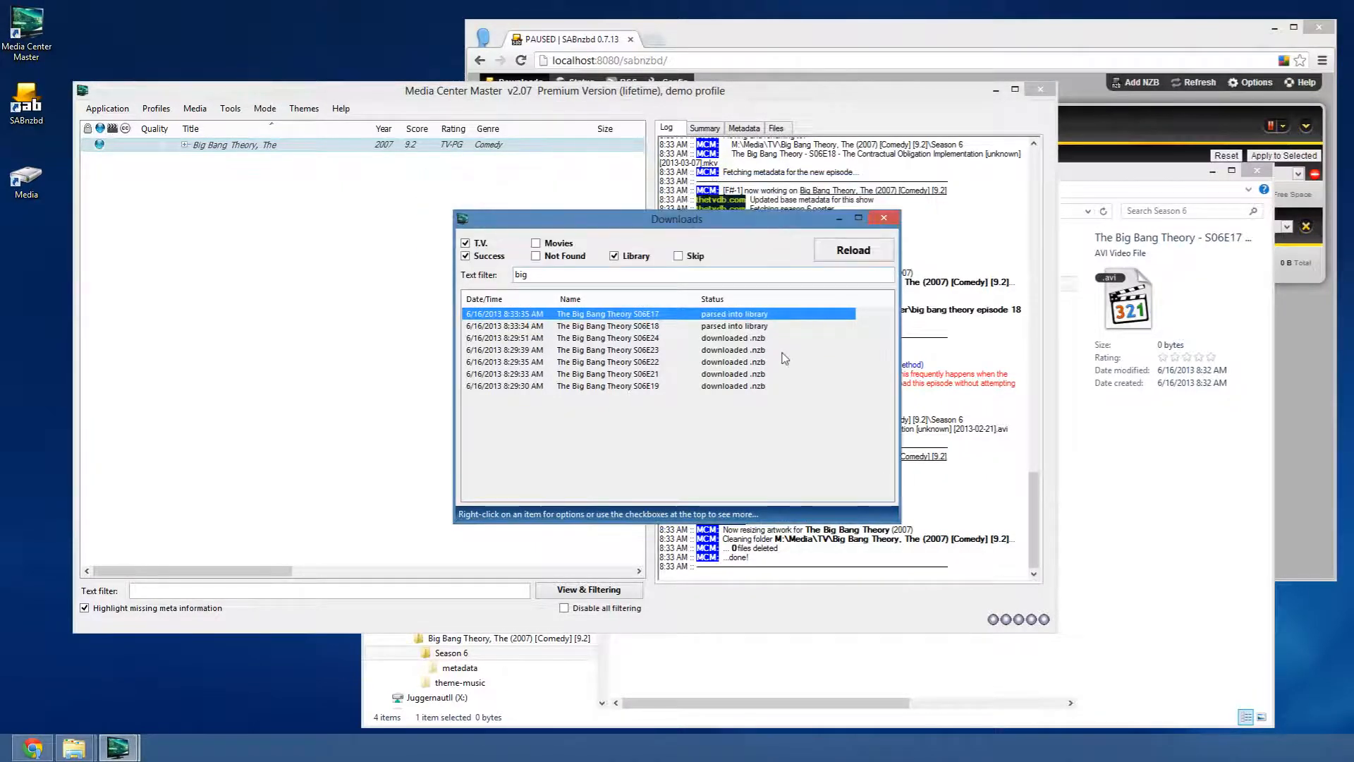
pyautogui.click(748, 327)
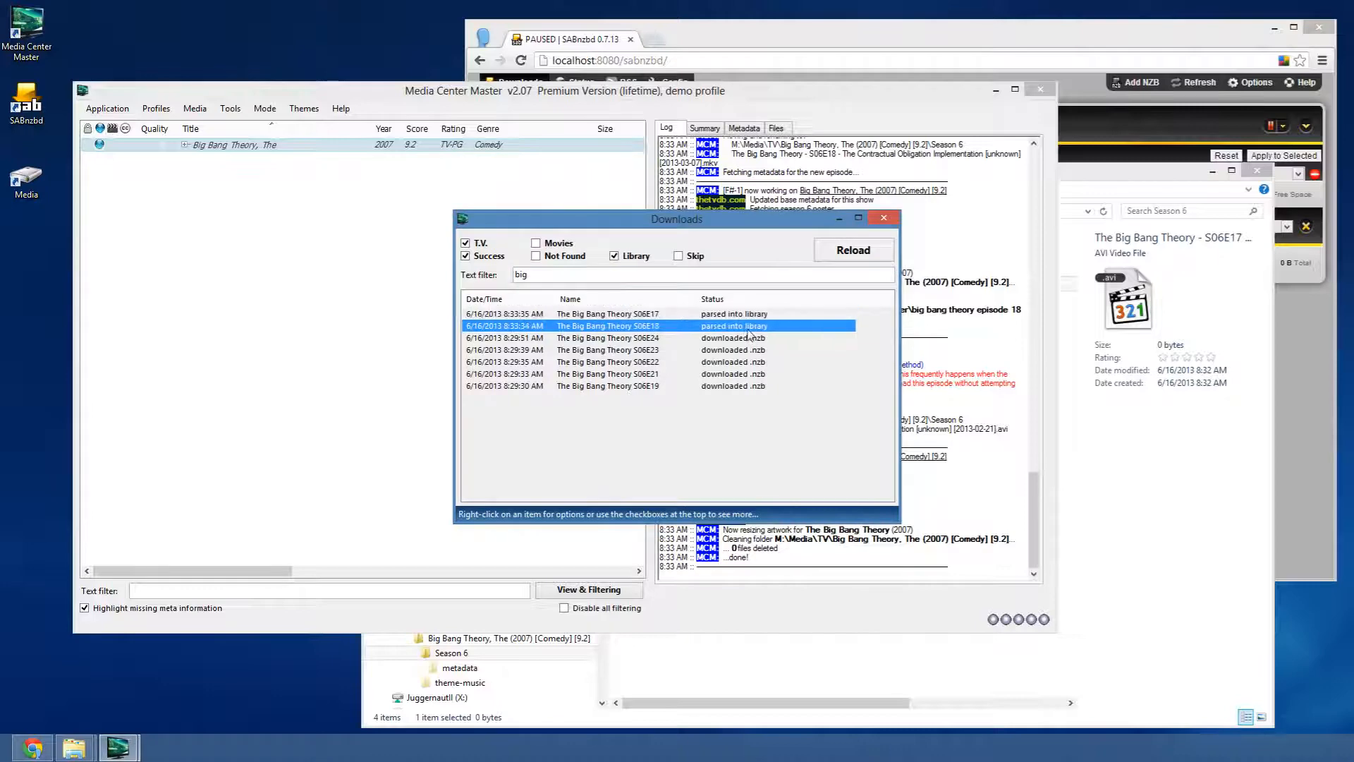
pyautogui.click(884, 219)
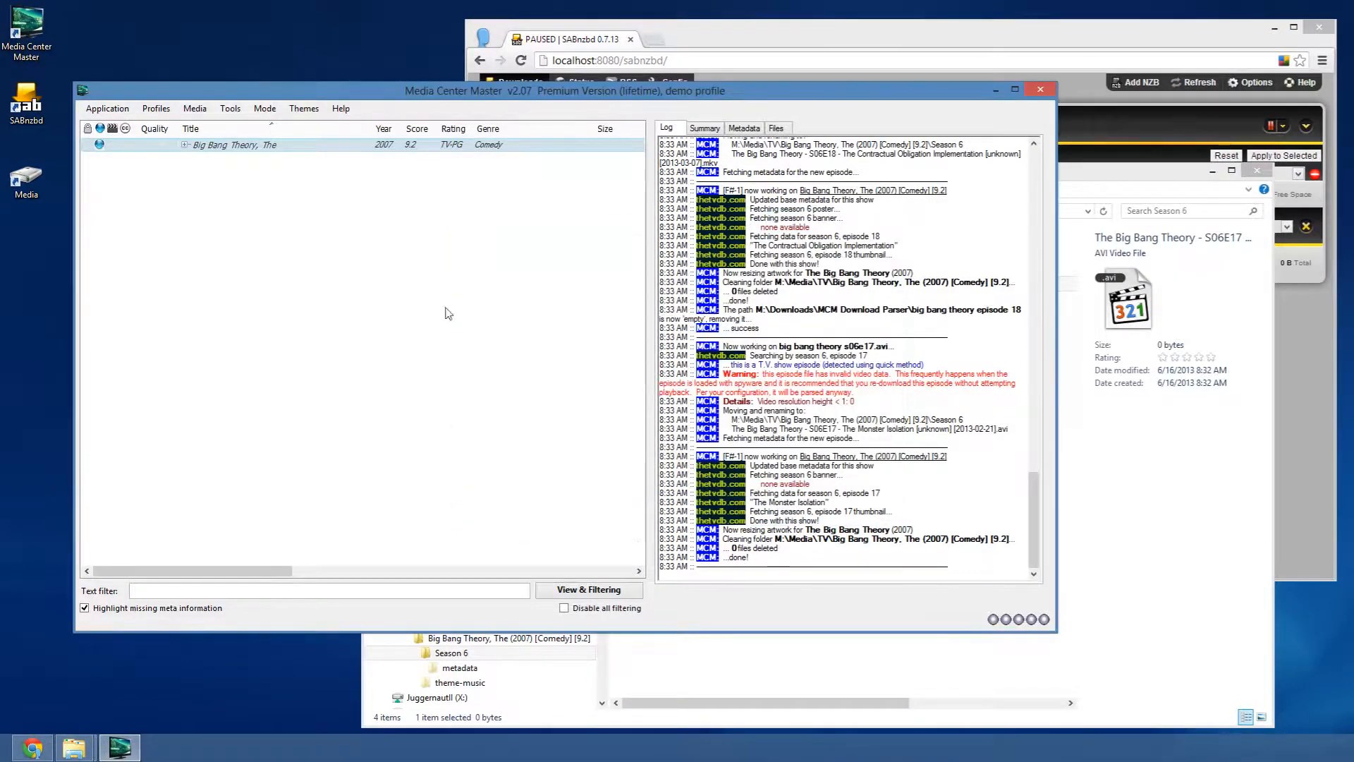
pyautogui.click(120, 110)
pyautogui.click(125, 125)
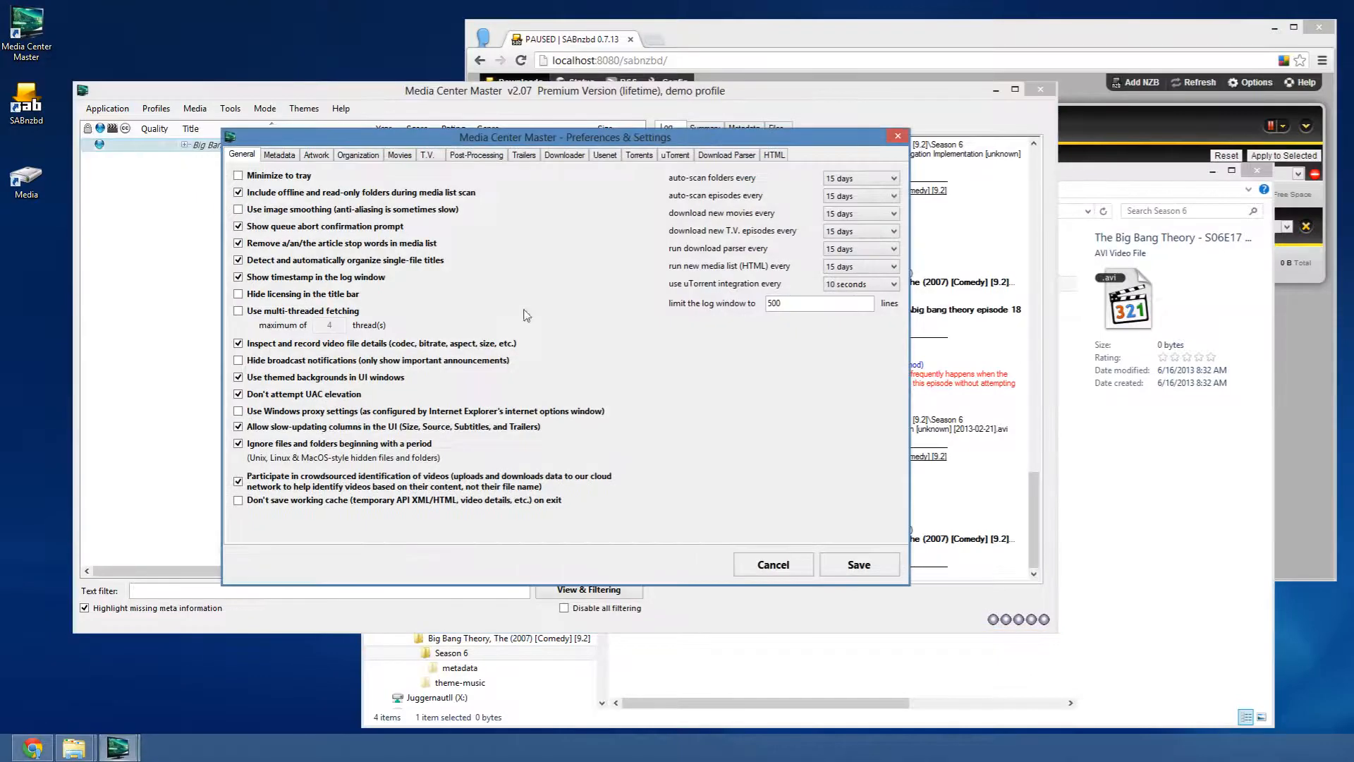
pyautogui.click(772, 561)
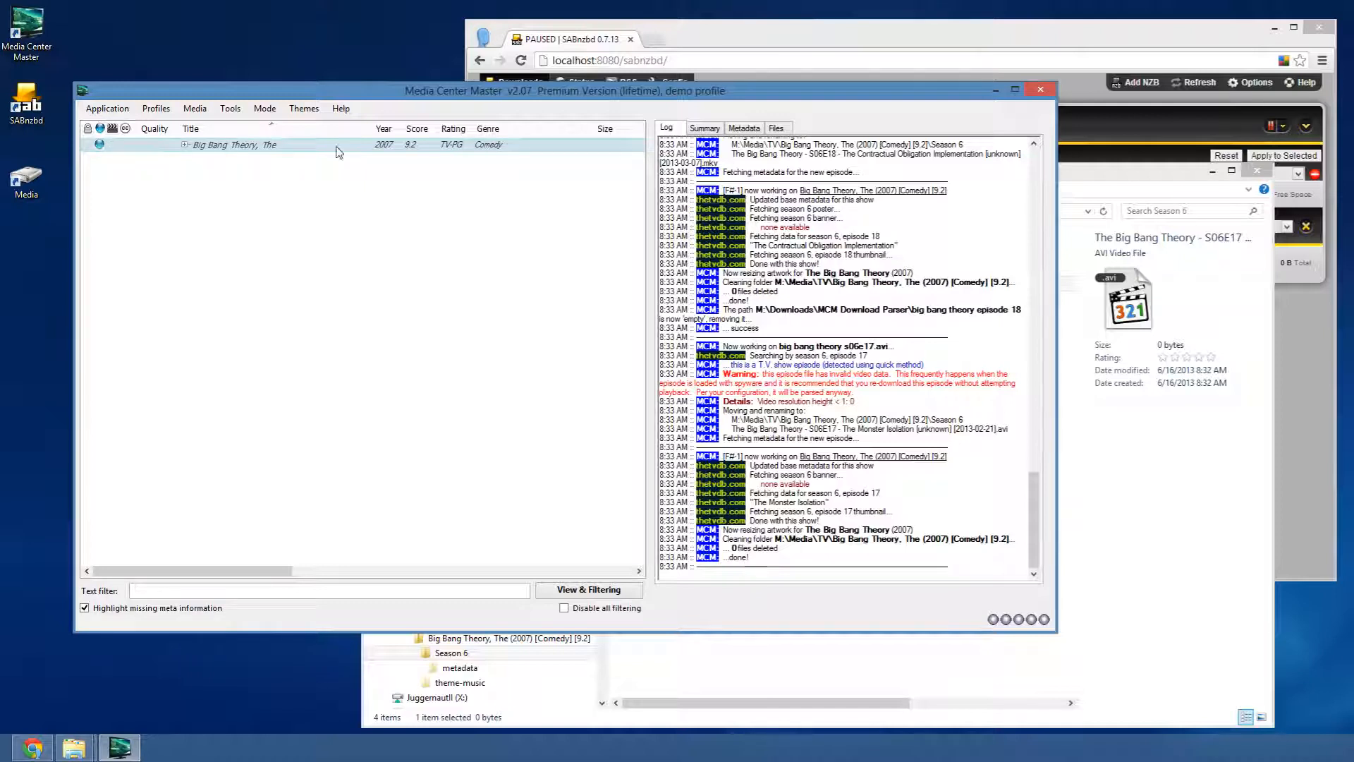
# - Start downloading The Big Bang Theory season 6 back episodes with no air-date limits
pyautogui.rightClick(262, 151)
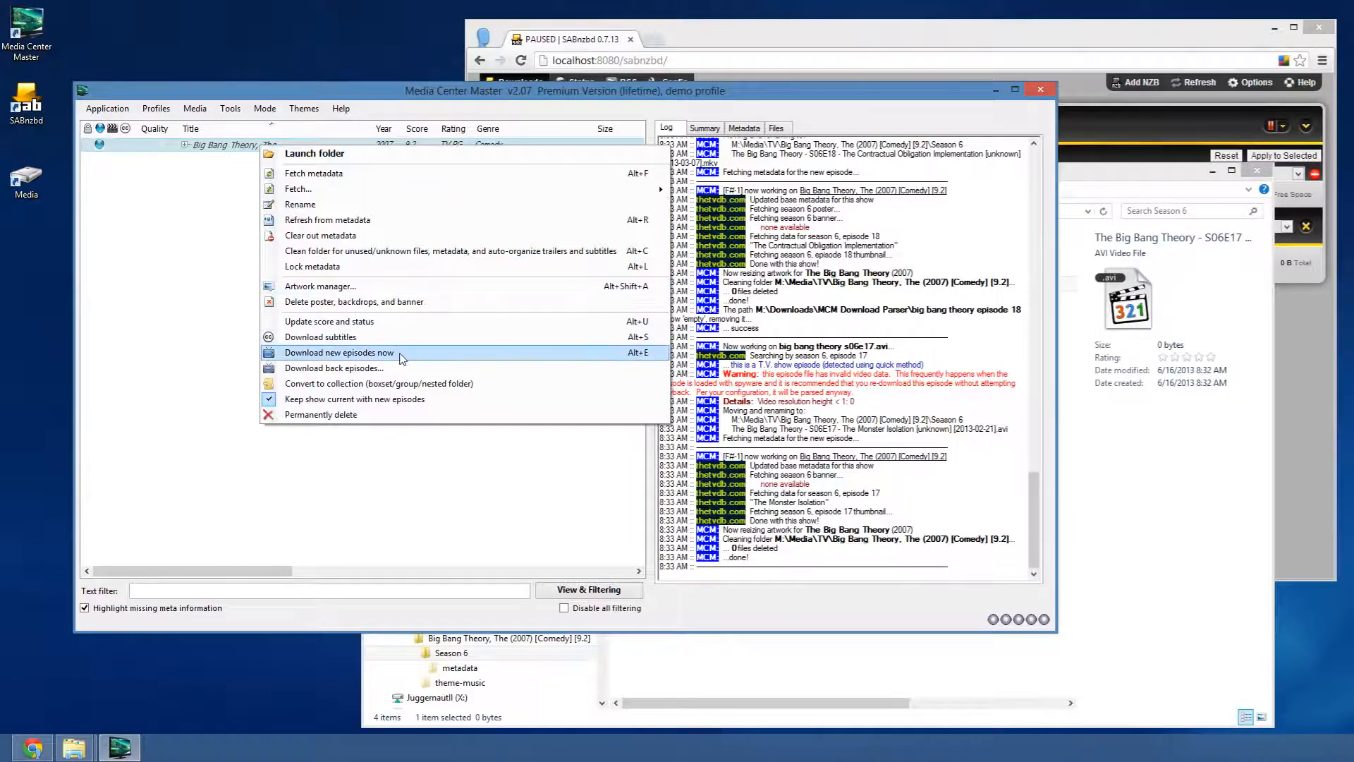
pyautogui.click(409, 367)
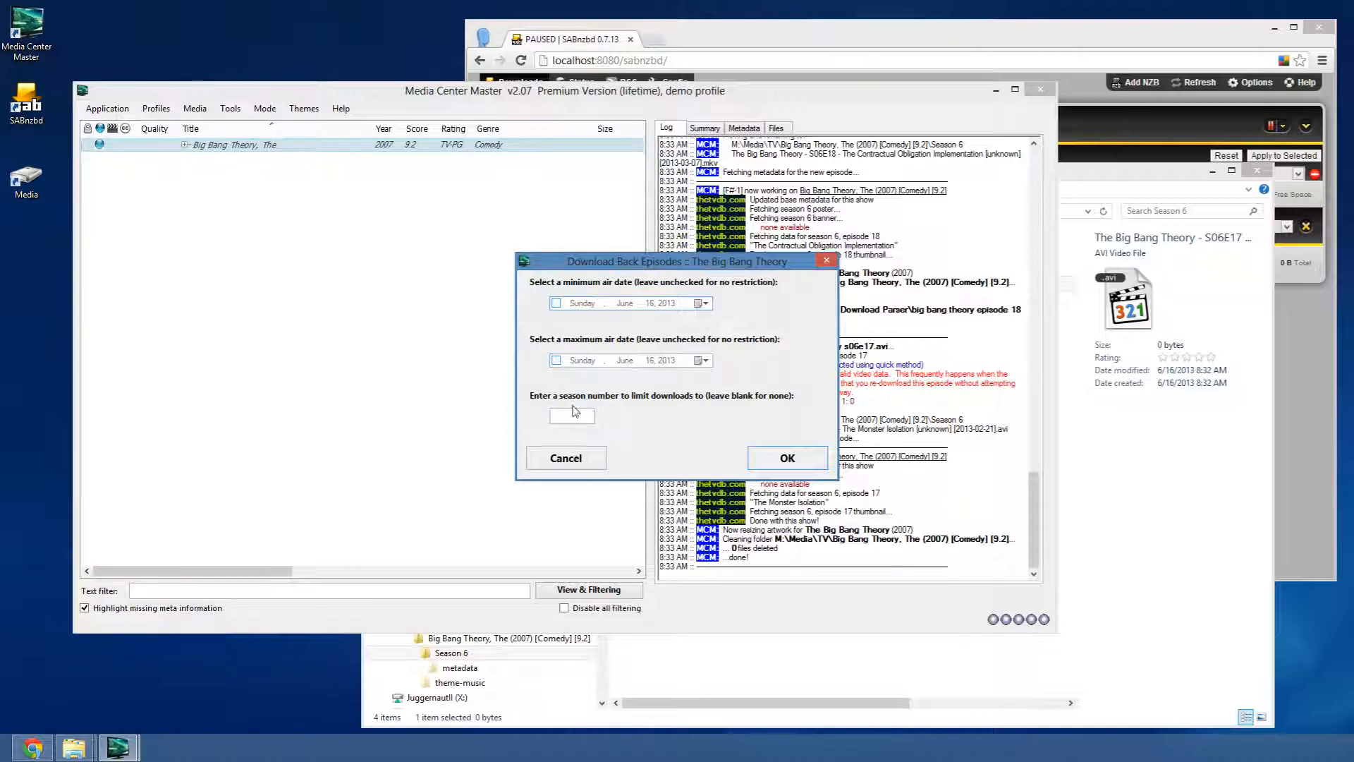
pyautogui.write('6')
pyautogui.click(560, 304)
pyautogui.click(558, 361)
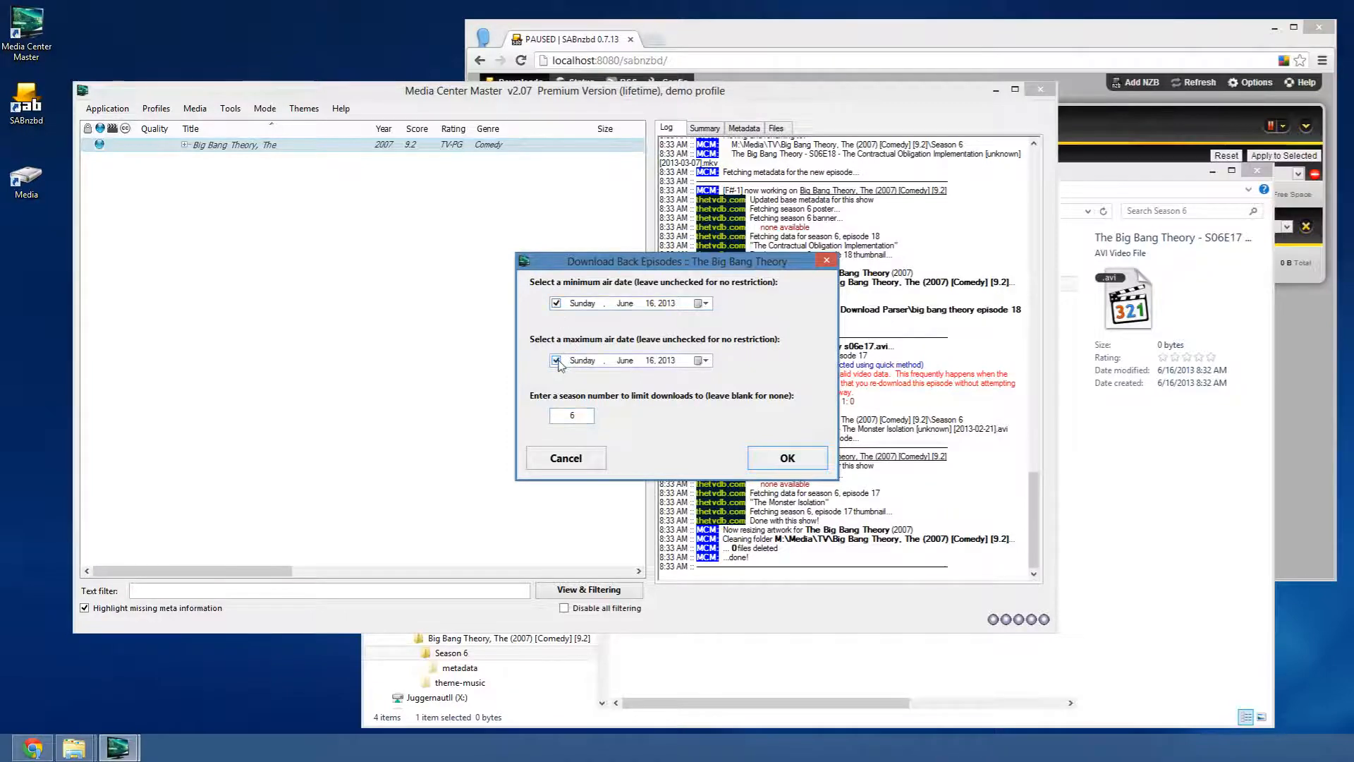
pyautogui.click(557, 360)
pyautogui.click(555, 304)
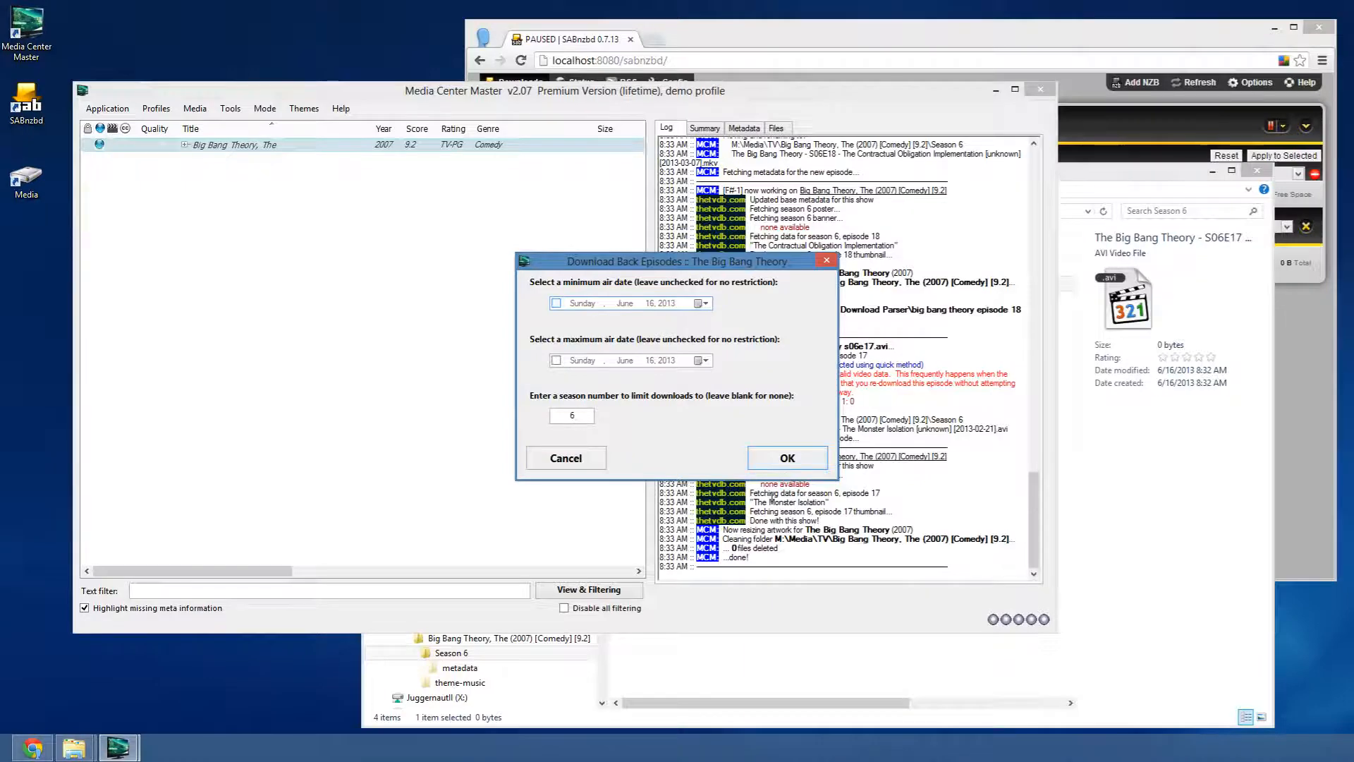
pyautogui.click(788, 459)
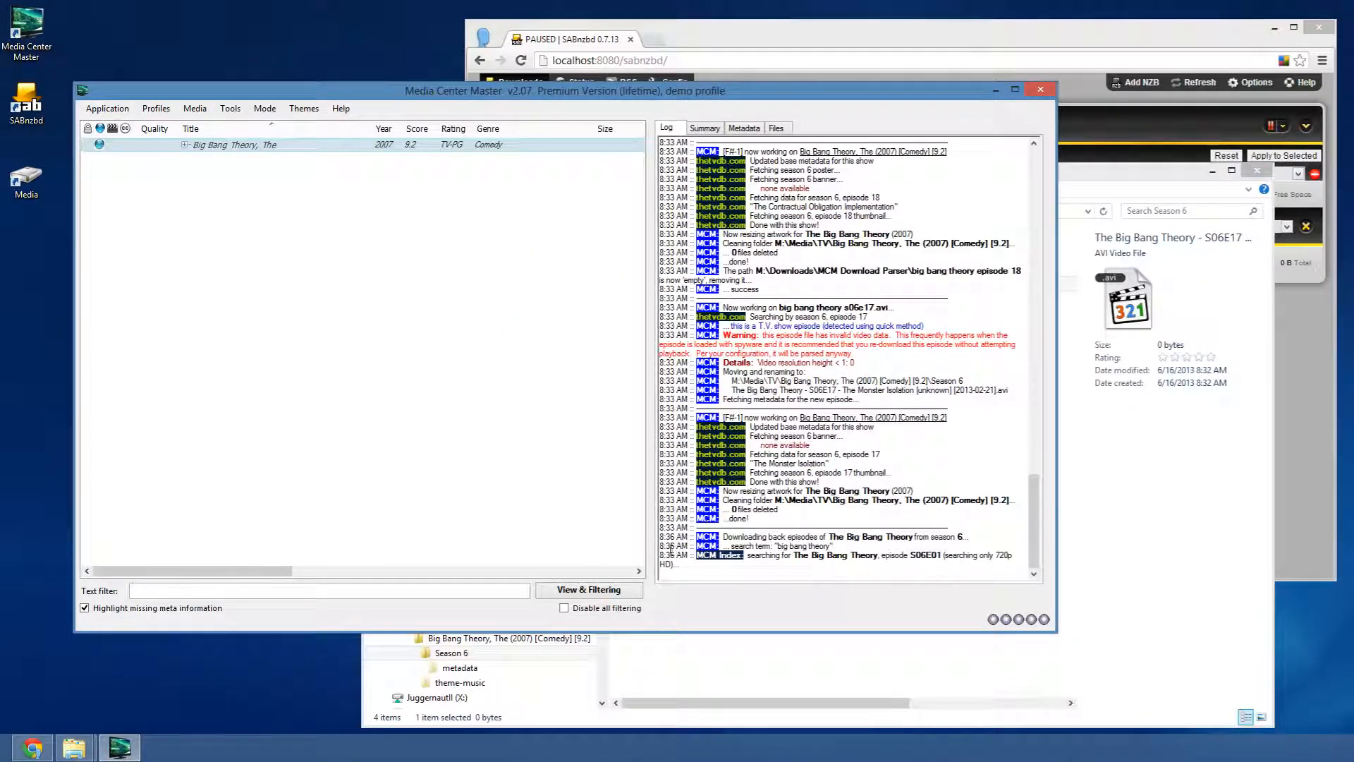
# - Move the Media Center Master window left and down while the season 6 log runs
pyautogui.moveTo(820, 93); pyautogui.dragTo(782, 111)
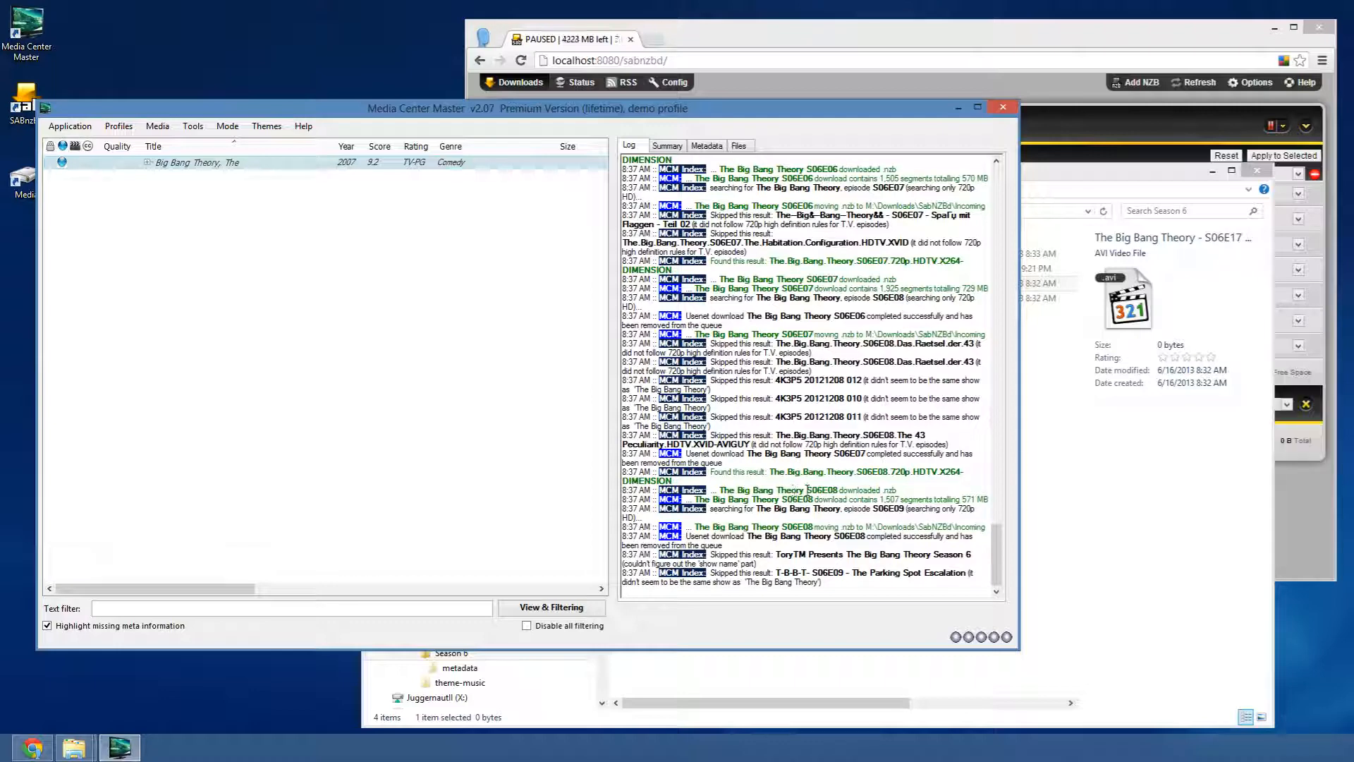
# - In SABnzbd's queue page, hide the Multi-Operations bar and the Top Menu
pyautogui.click(764, 46)
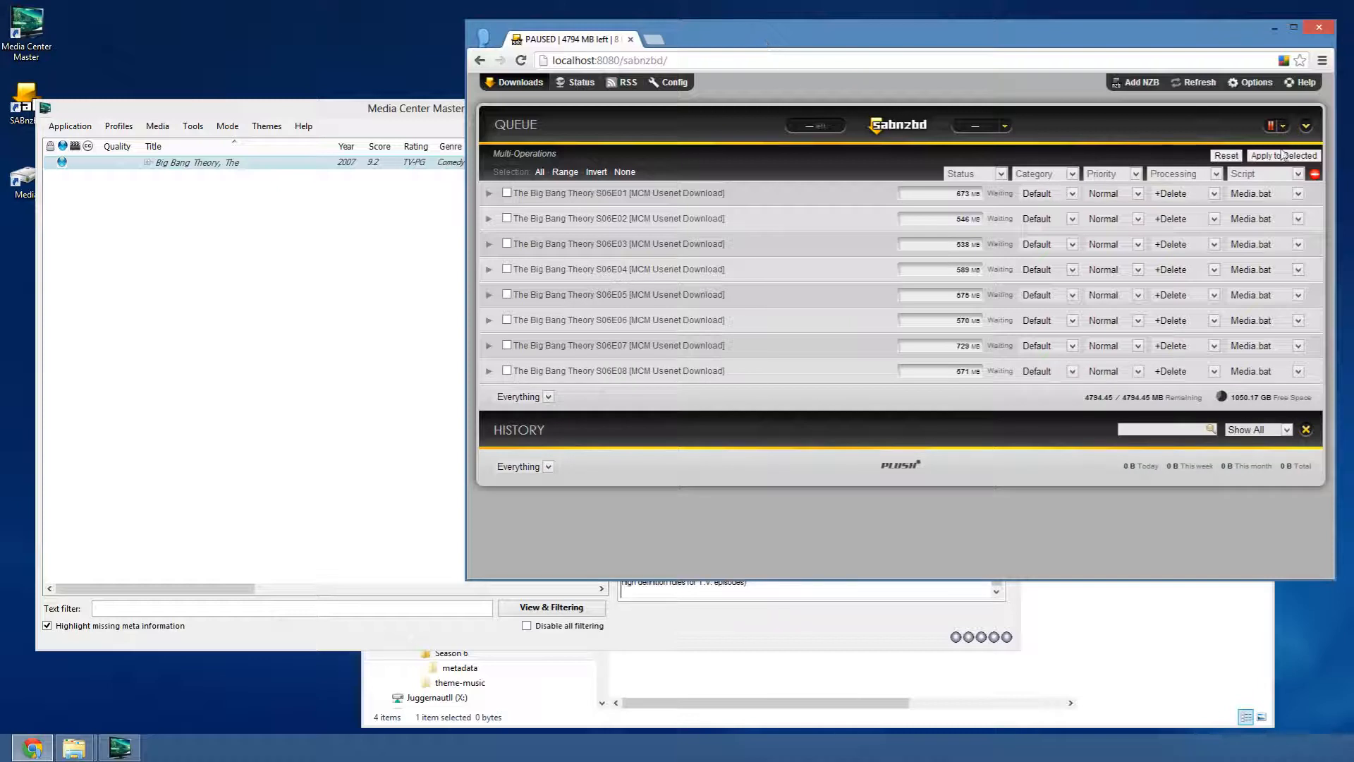
pyautogui.click(1307, 125)
pyautogui.click(1203, 182)
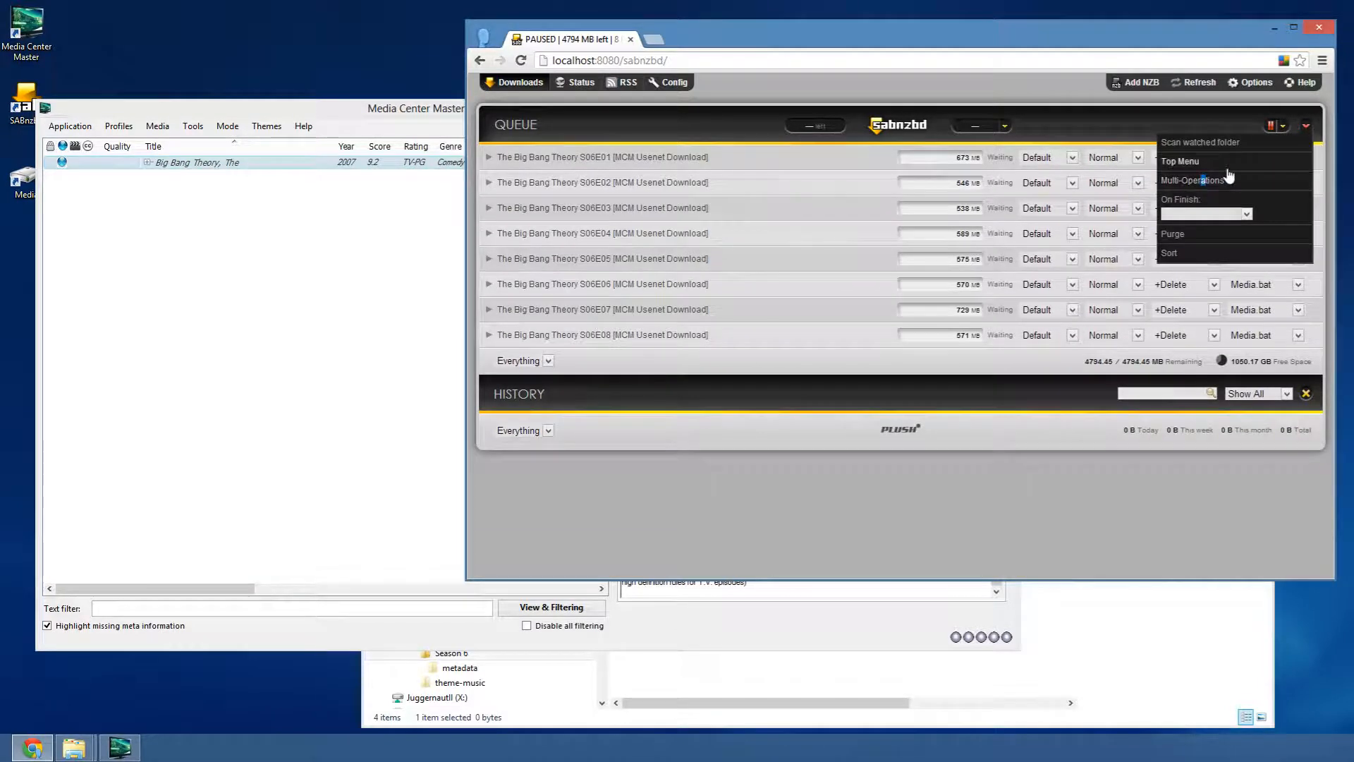
pyautogui.click(1185, 162)
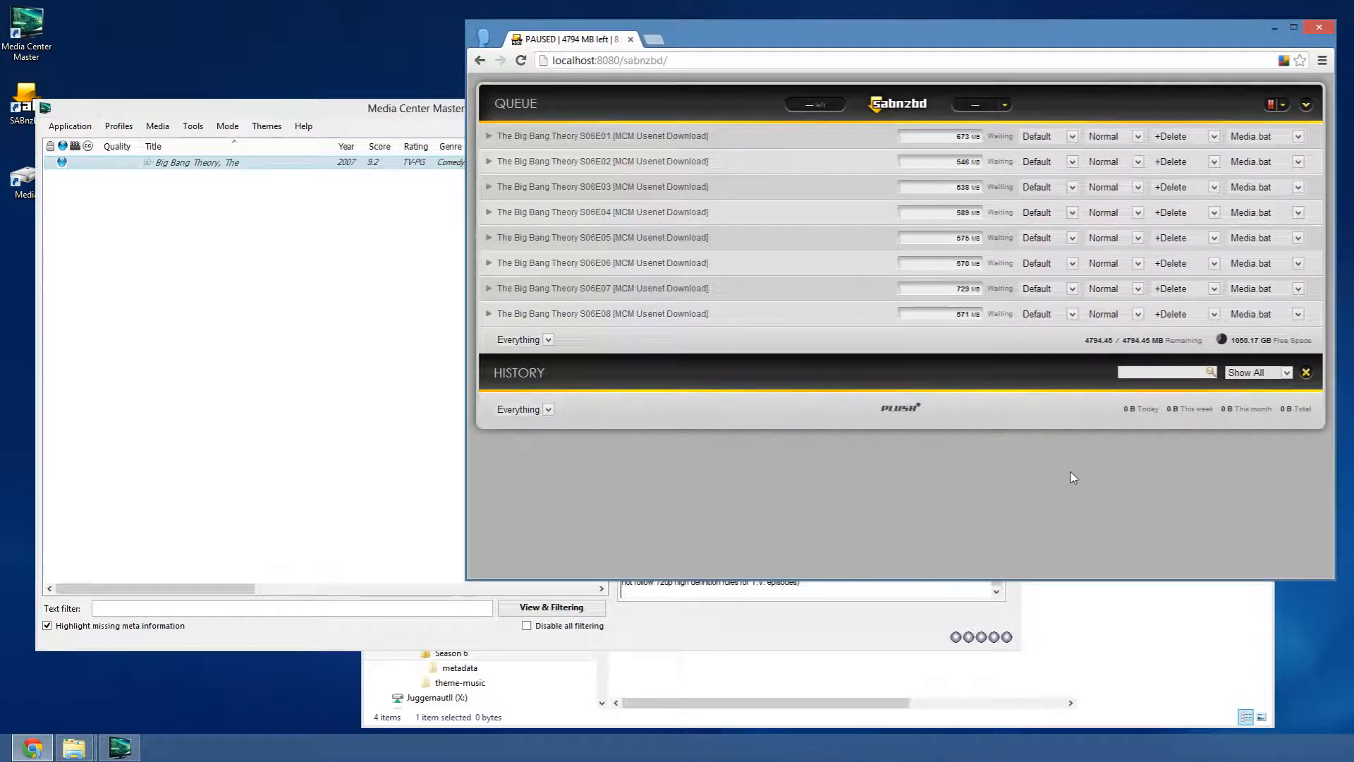
# - Compare the SABnzbd queue with Media Center Master's log, leaving the log in front
pyautogui.click(850, 642)
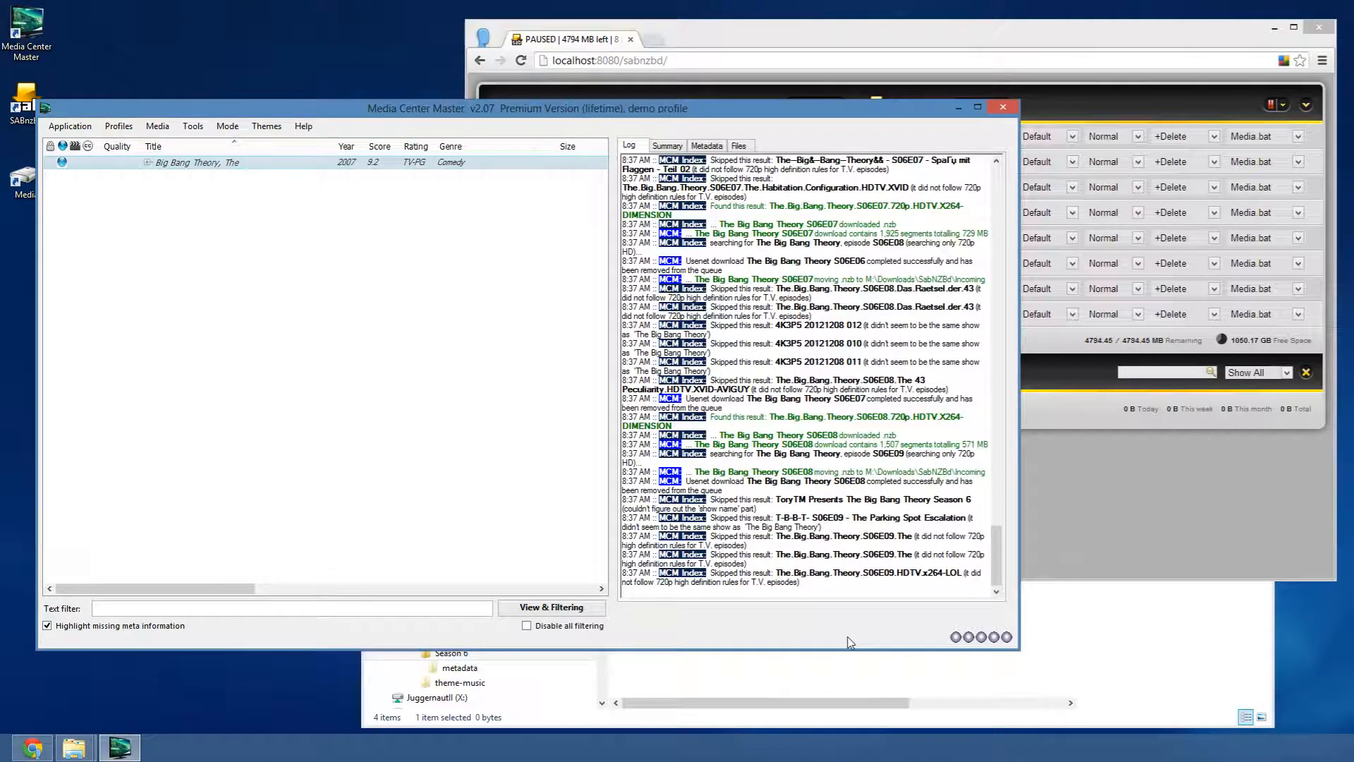
pyautogui.click(1098, 536)
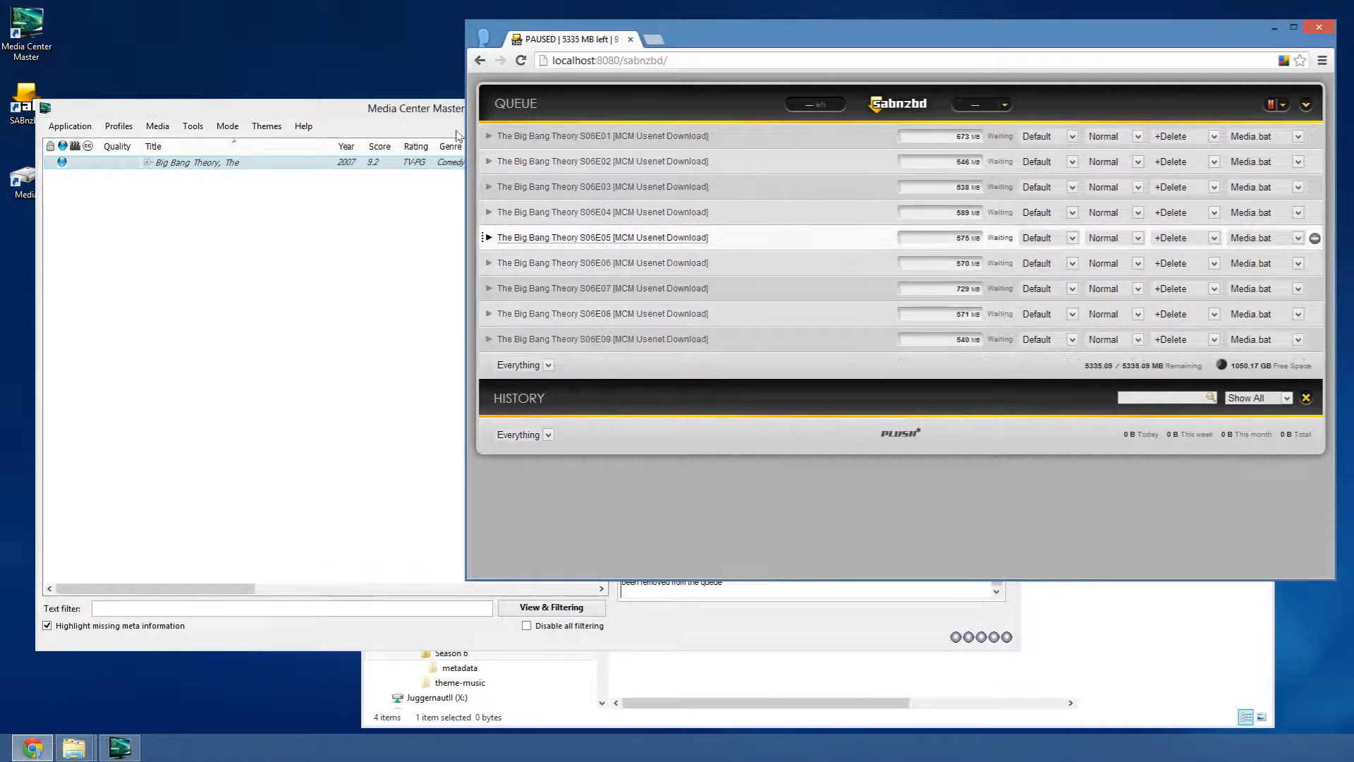
pyautogui.click(422, 108)
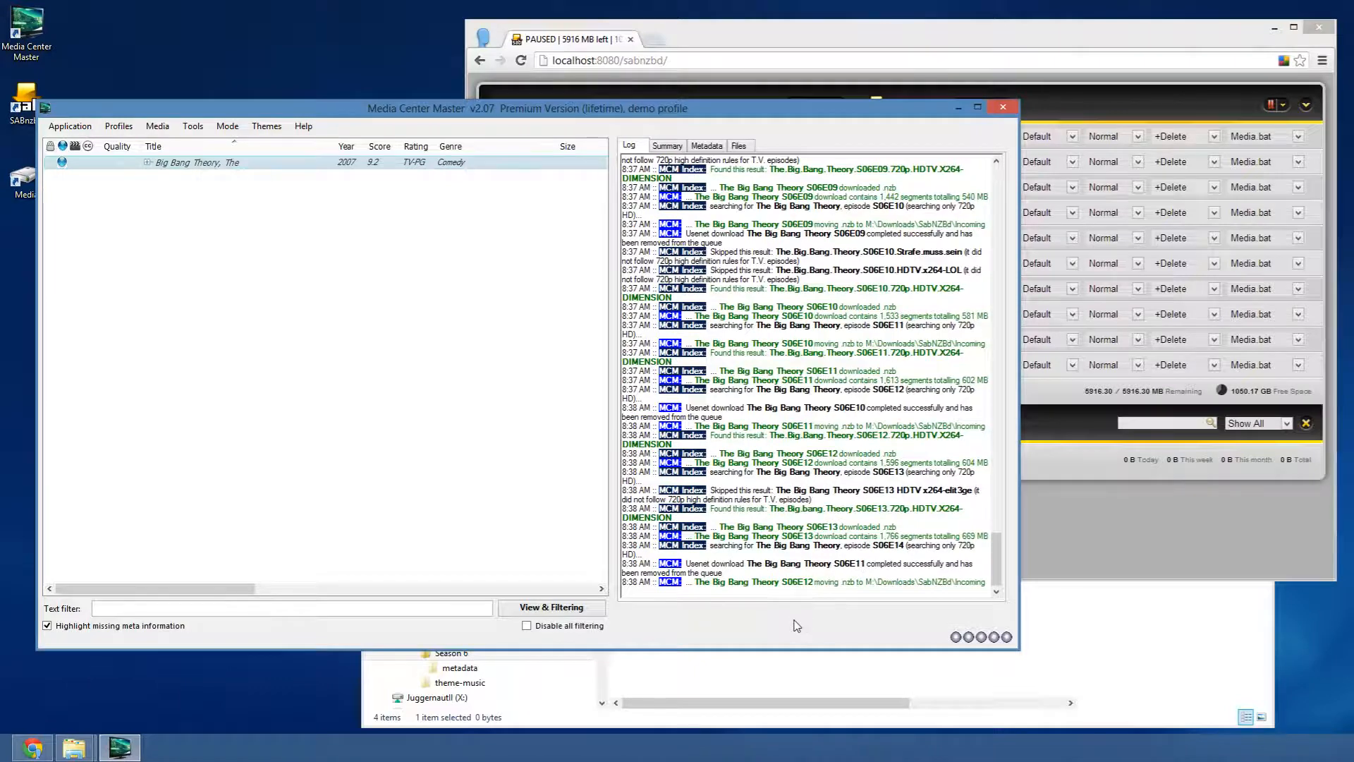
# - Open Tools > Download history and inspect the S06E17 and S06E18 entries
pyautogui.click(194, 129)
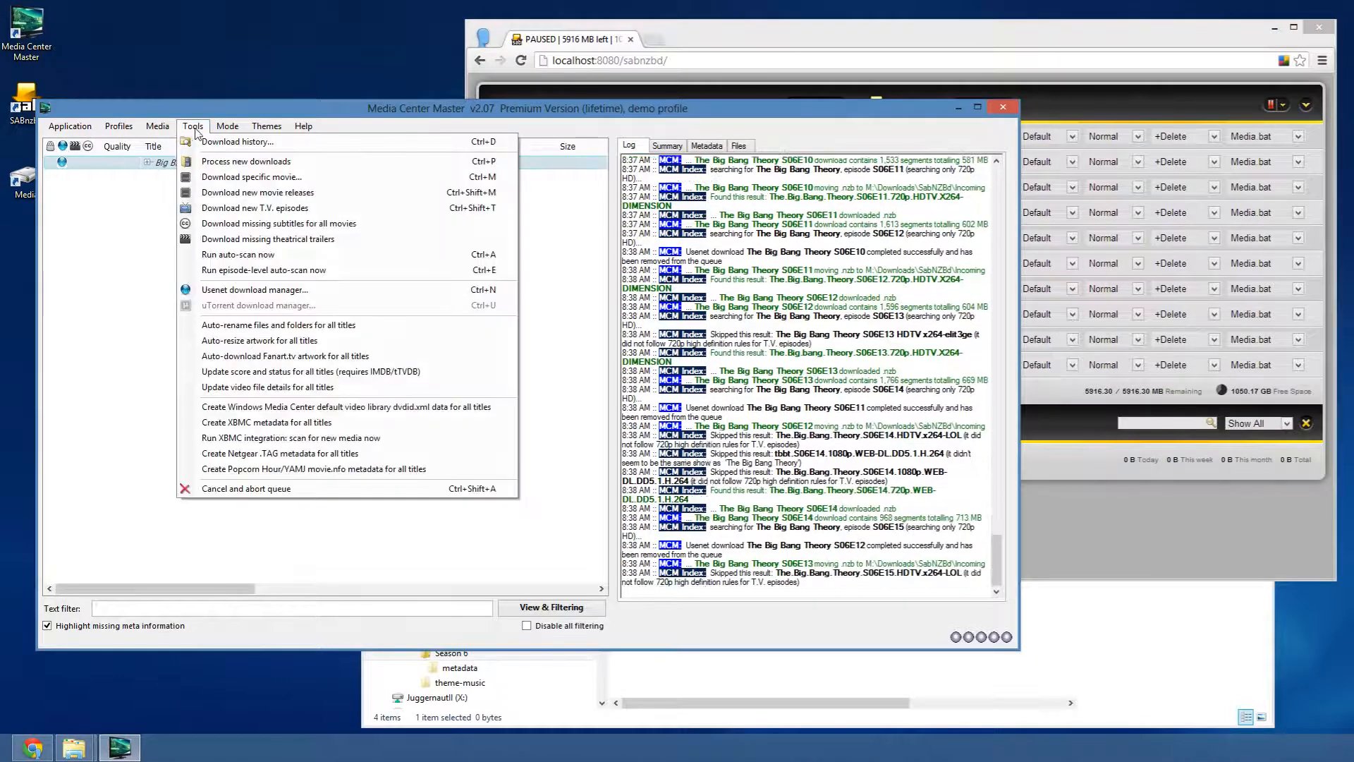
pyautogui.click(237, 141)
pyautogui.moveTo(551, 209); pyautogui.dragTo(205, 192)
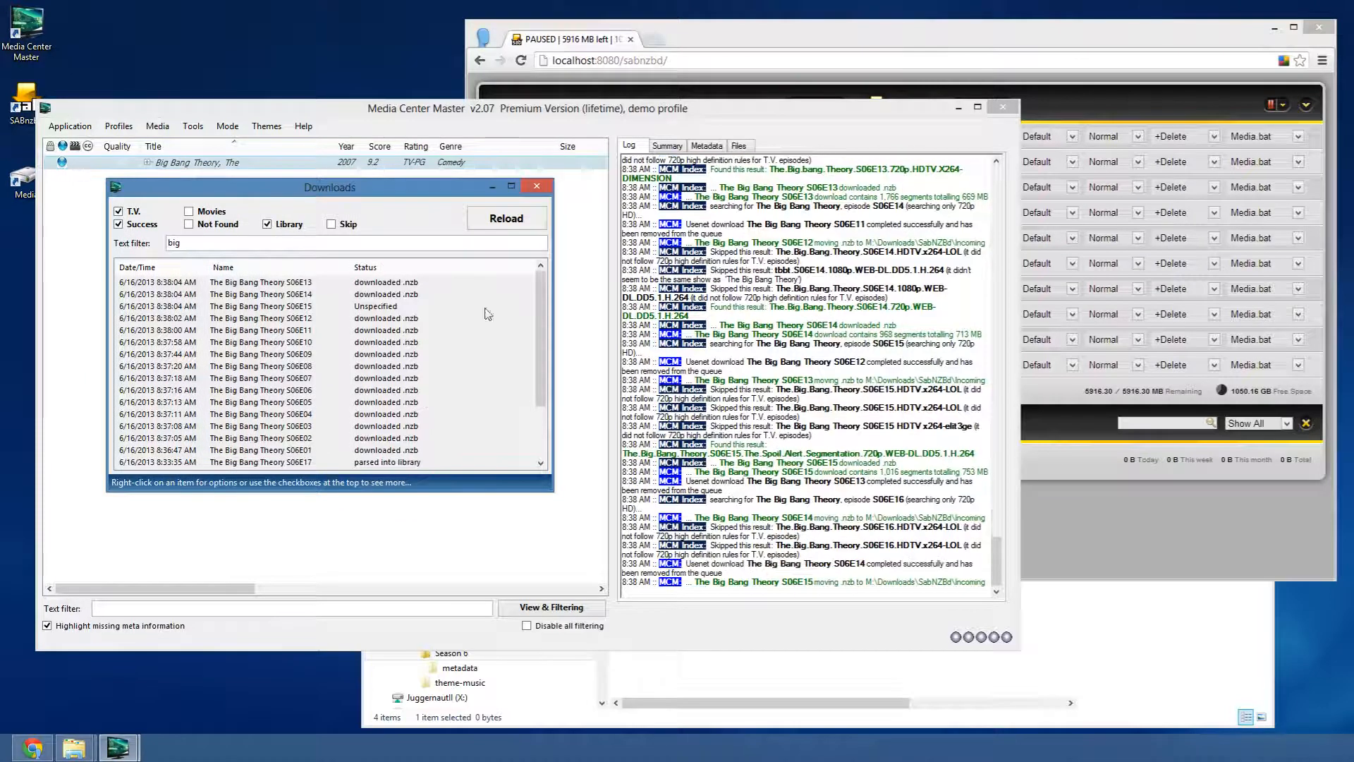
pyautogui.moveTo(541, 336); pyautogui.dragTo(545, 387)
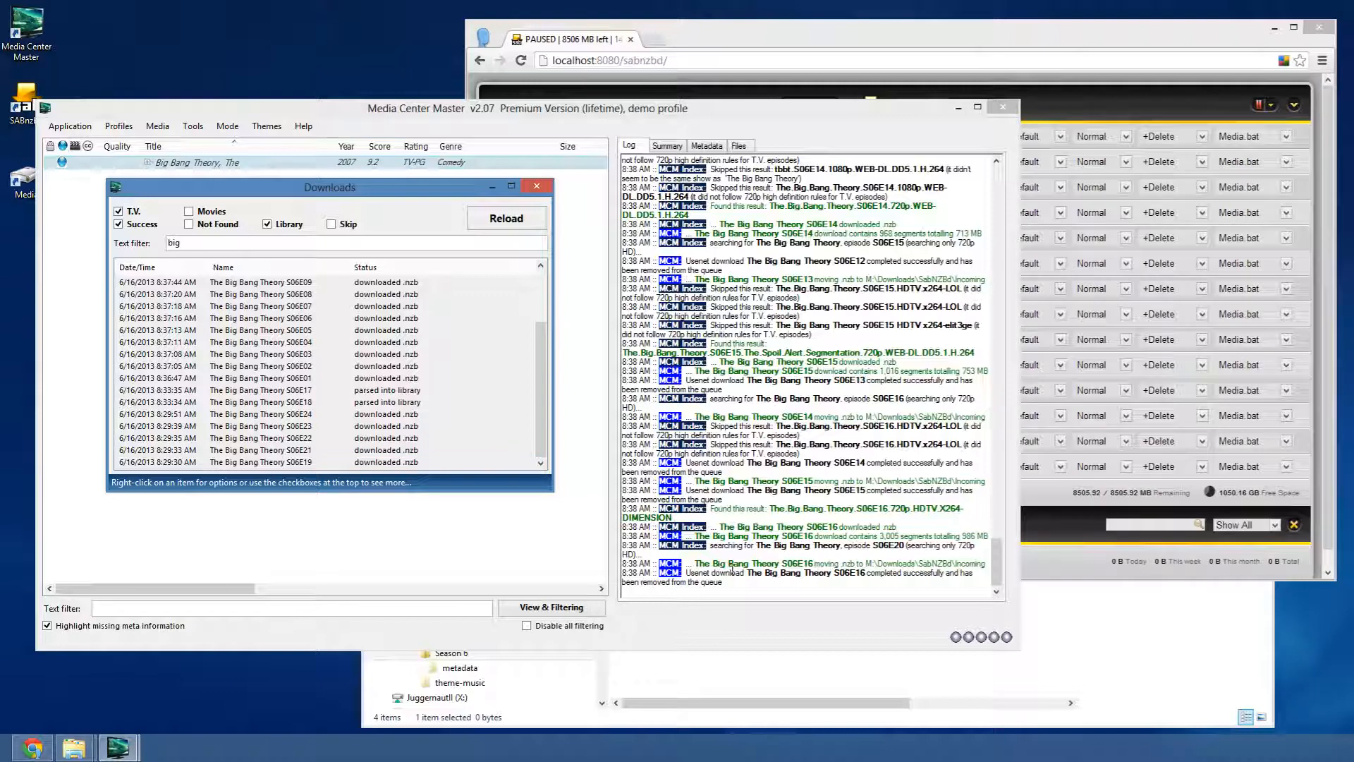
pyautogui.click(321, 393)
pyautogui.click(323, 402)
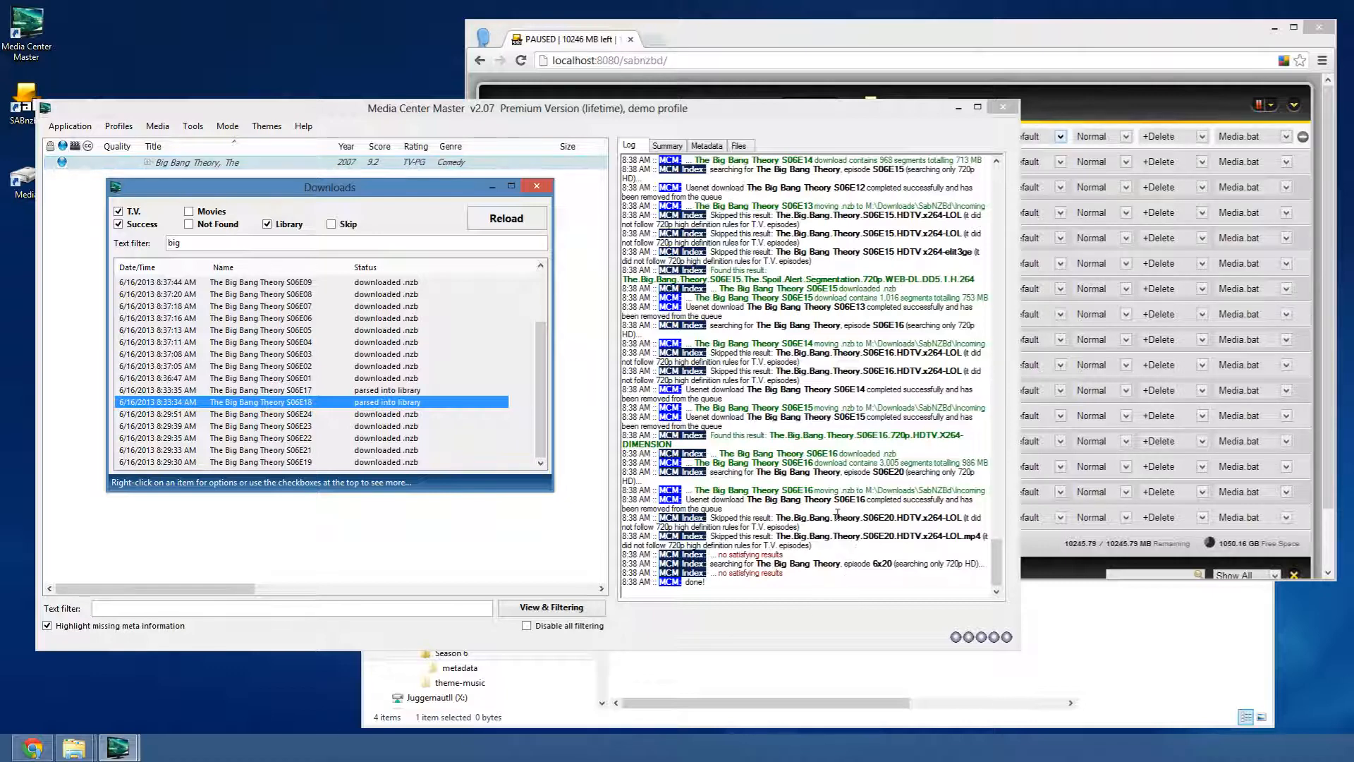
# - Review the final log lines ending in done! and move the main window down and right
pyautogui.click(841, 523)
pyautogui.moveTo(875, 583); pyautogui.dragTo(640, 499)
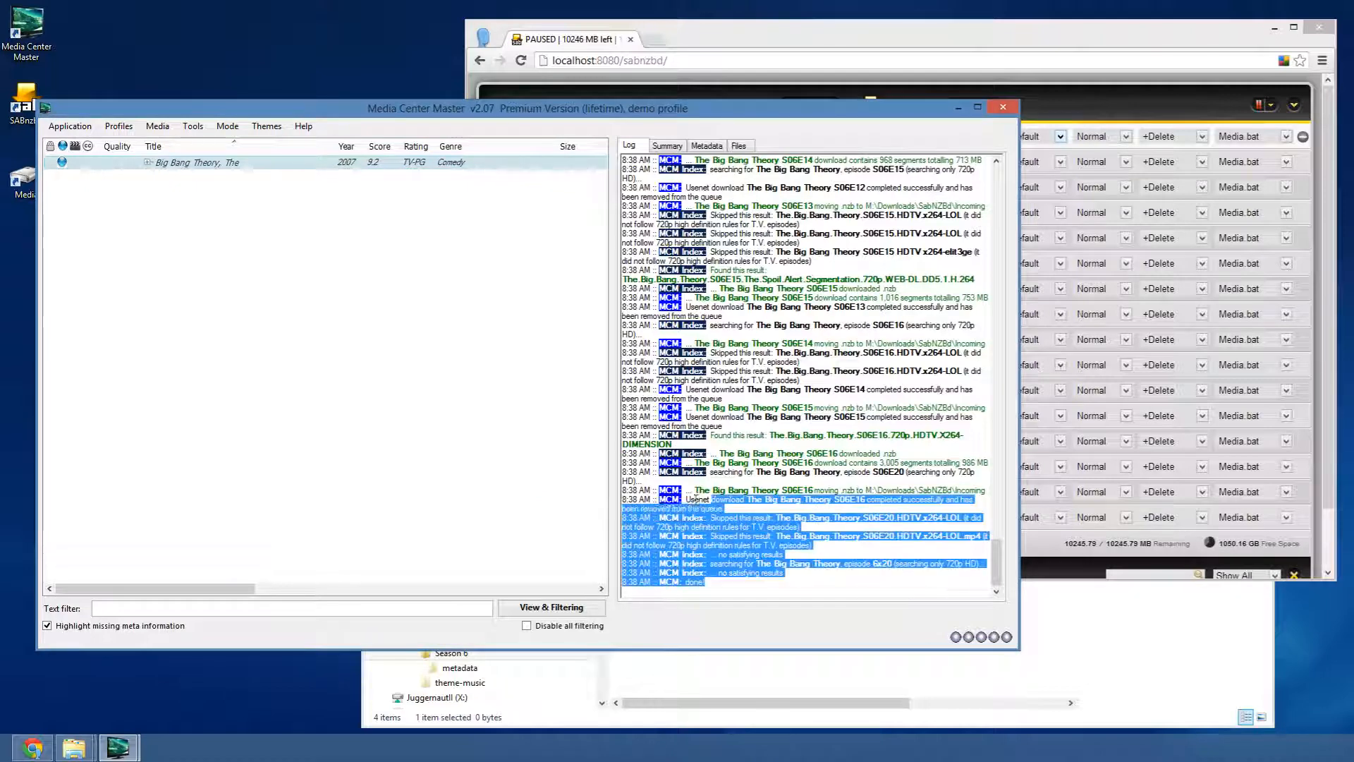
pyautogui.click(810, 583)
pyautogui.moveTo(708, 130); pyautogui.dragTo(771, 199)
# - Check SABnzbd's queue of S06E01–S06E16, then open Media Center Master's Preferences & Settings
pyautogui.click(768, 225)
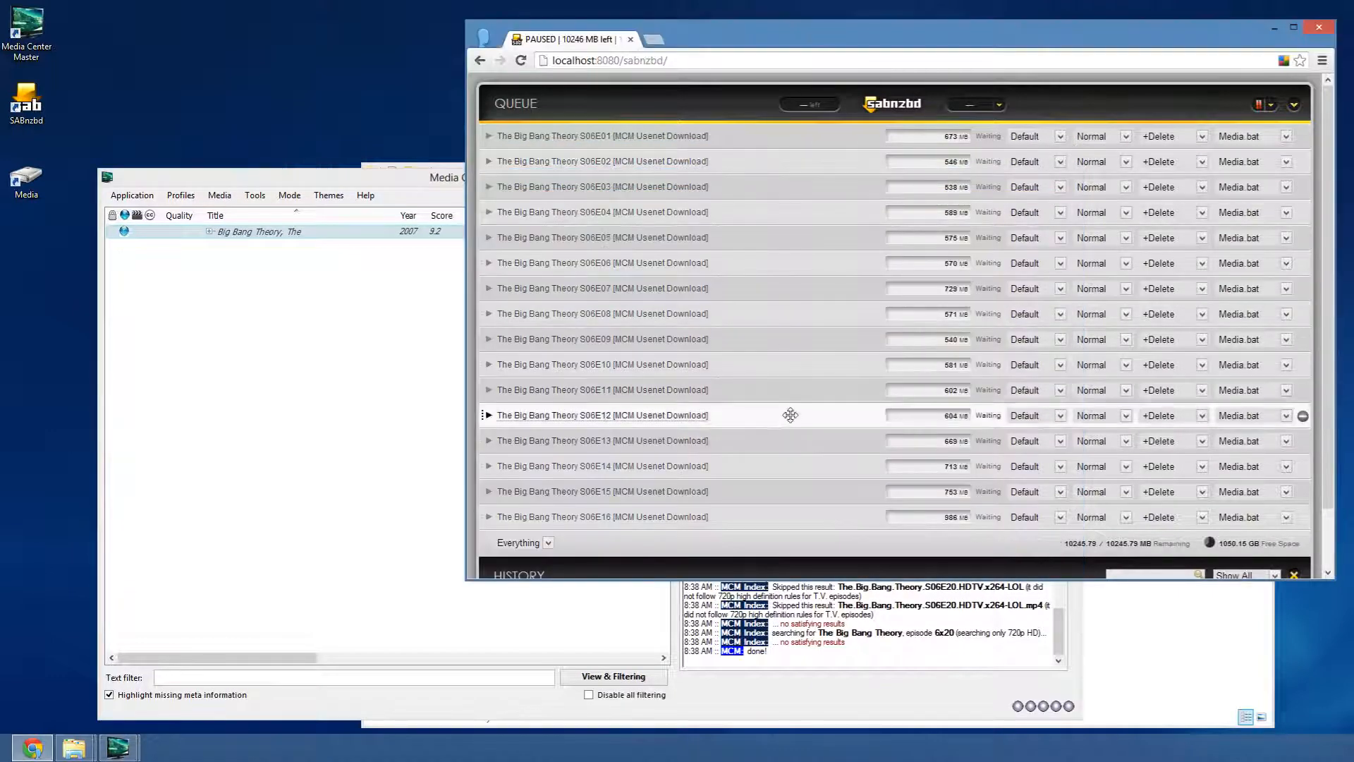
pyautogui.scroll(-2, 792, 436)
pyautogui.scroll(2, 789, 451)
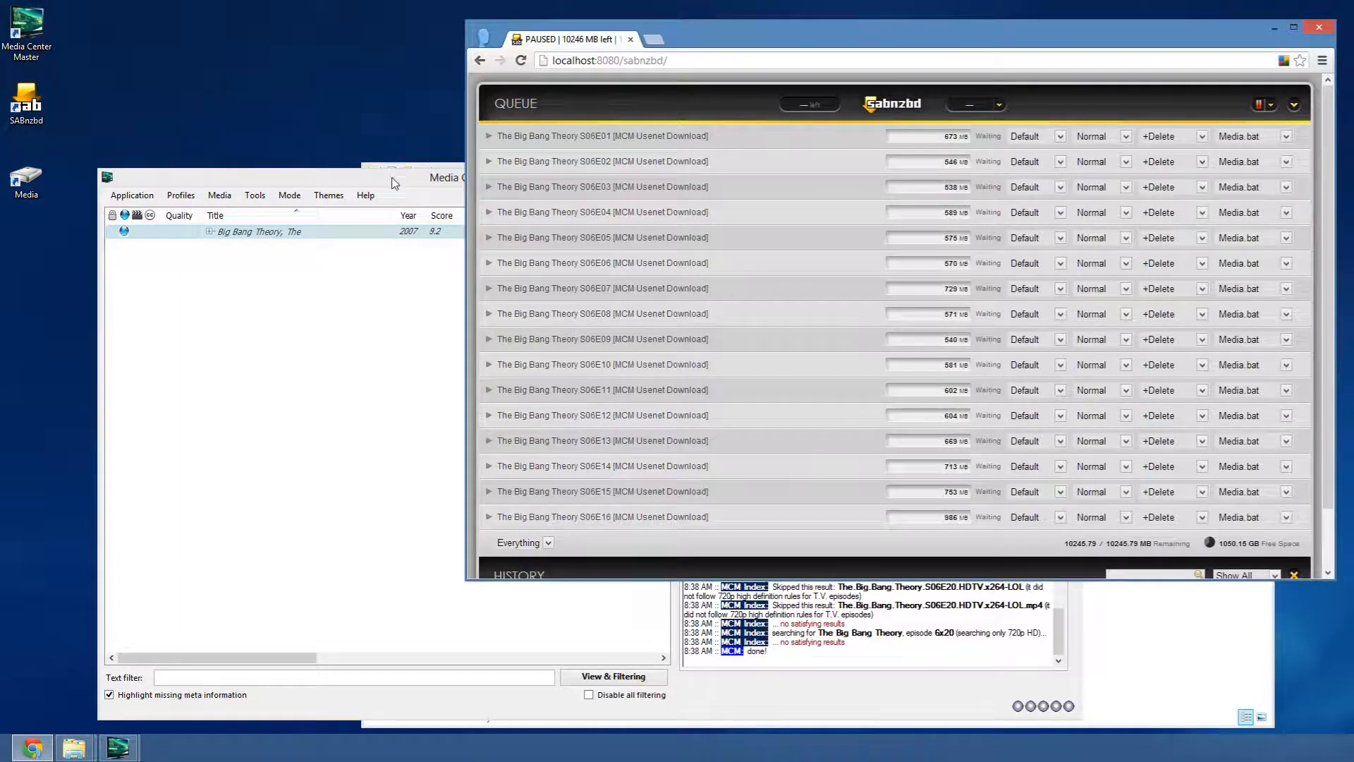
pyautogui.moveTo(393, 182); pyautogui.dragTo(377, 142)
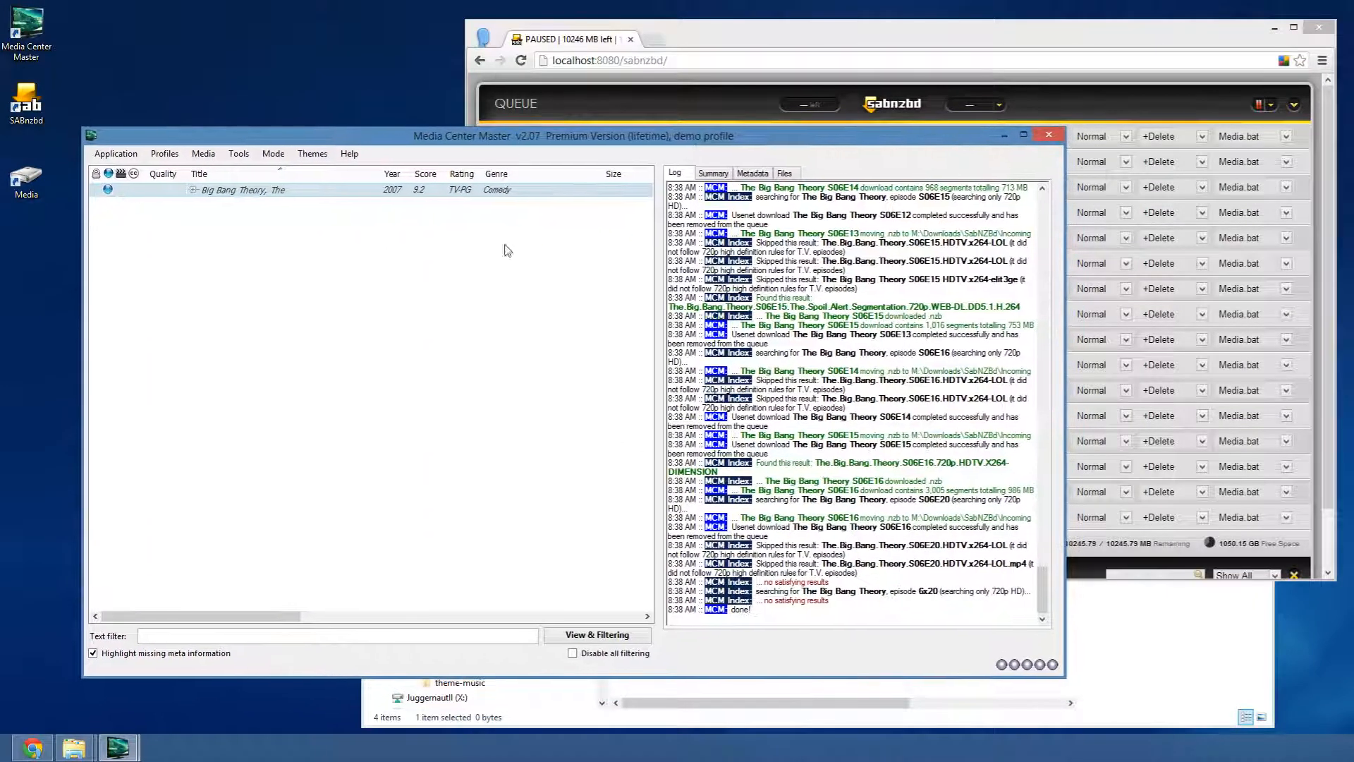
pyautogui.click(888, 35)
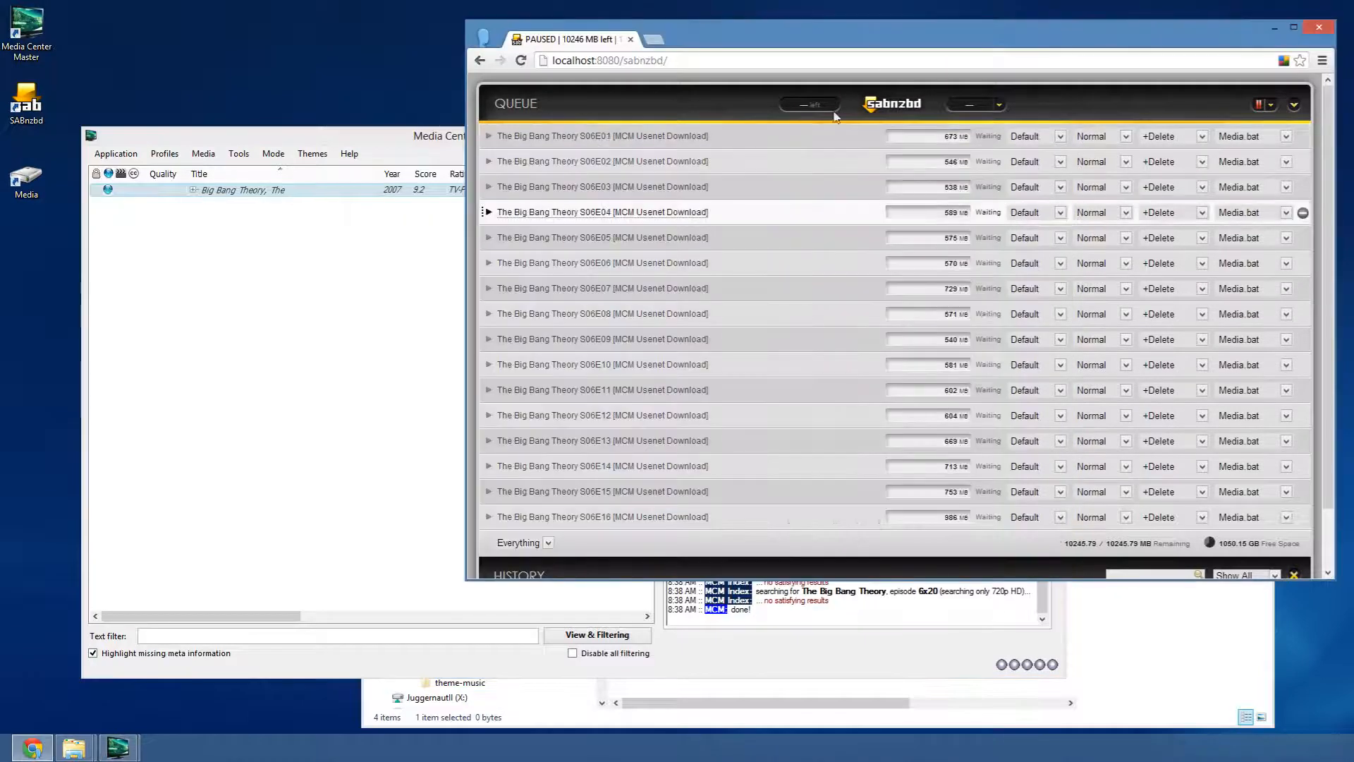
pyautogui.click(390, 142)
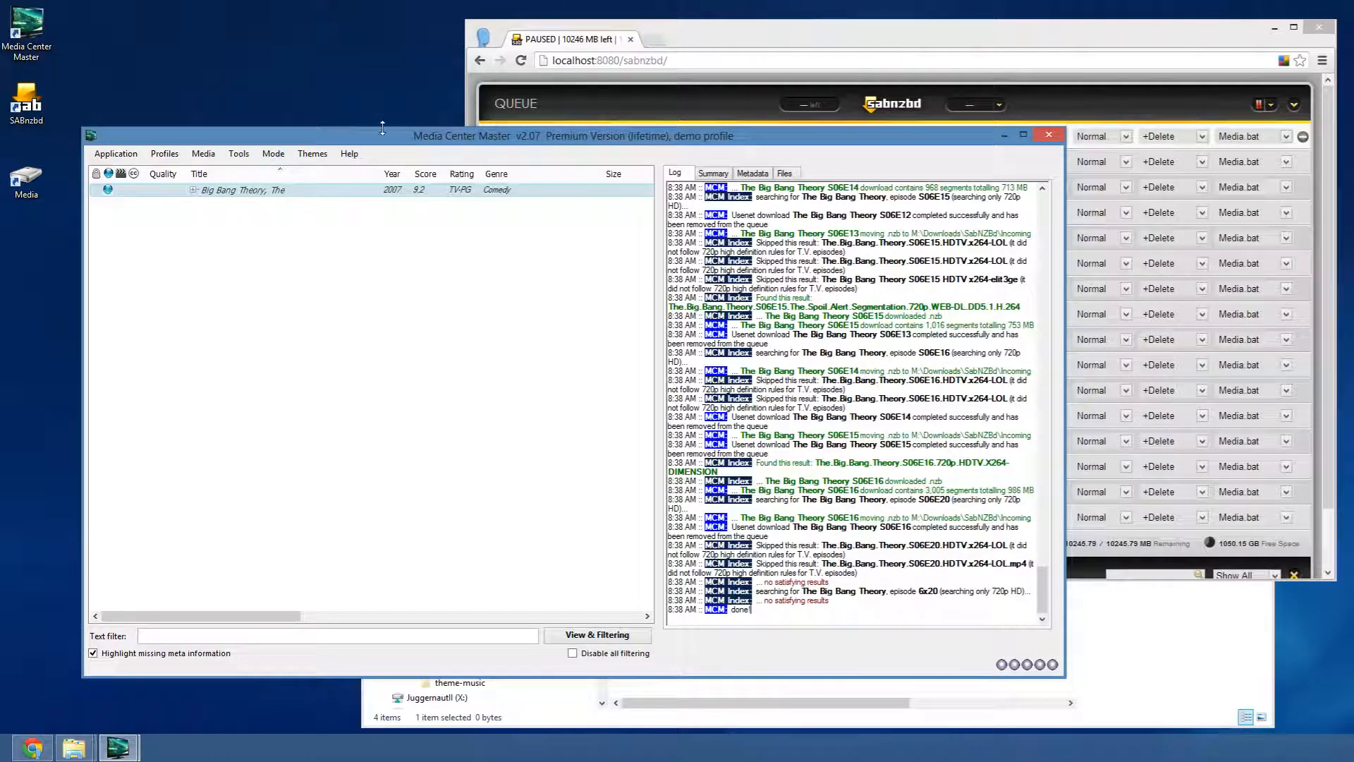
pyautogui.click(161, 156)
pyautogui.click(163, 182)
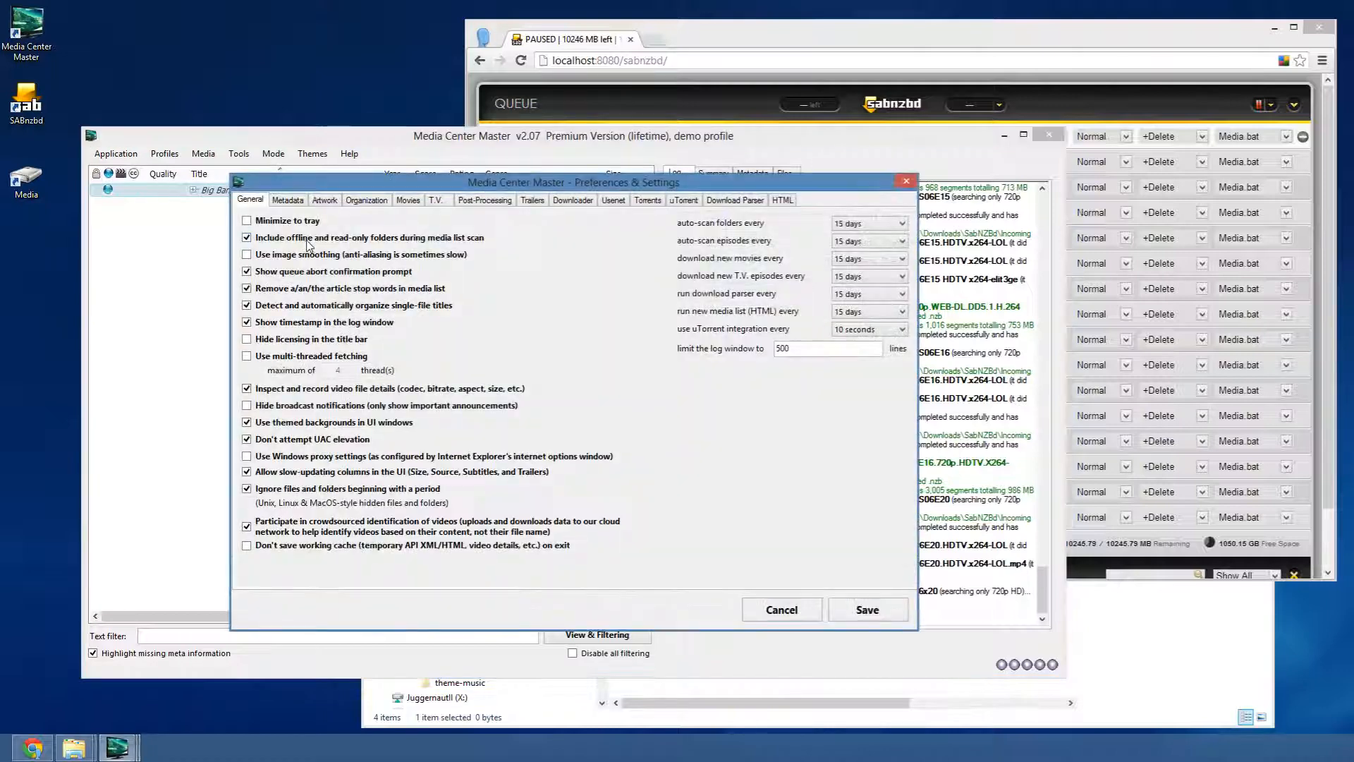
# - Untick Enable Usenet downloads in Preferences, then view the Download Parser settings
pyautogui.click(613, 201)
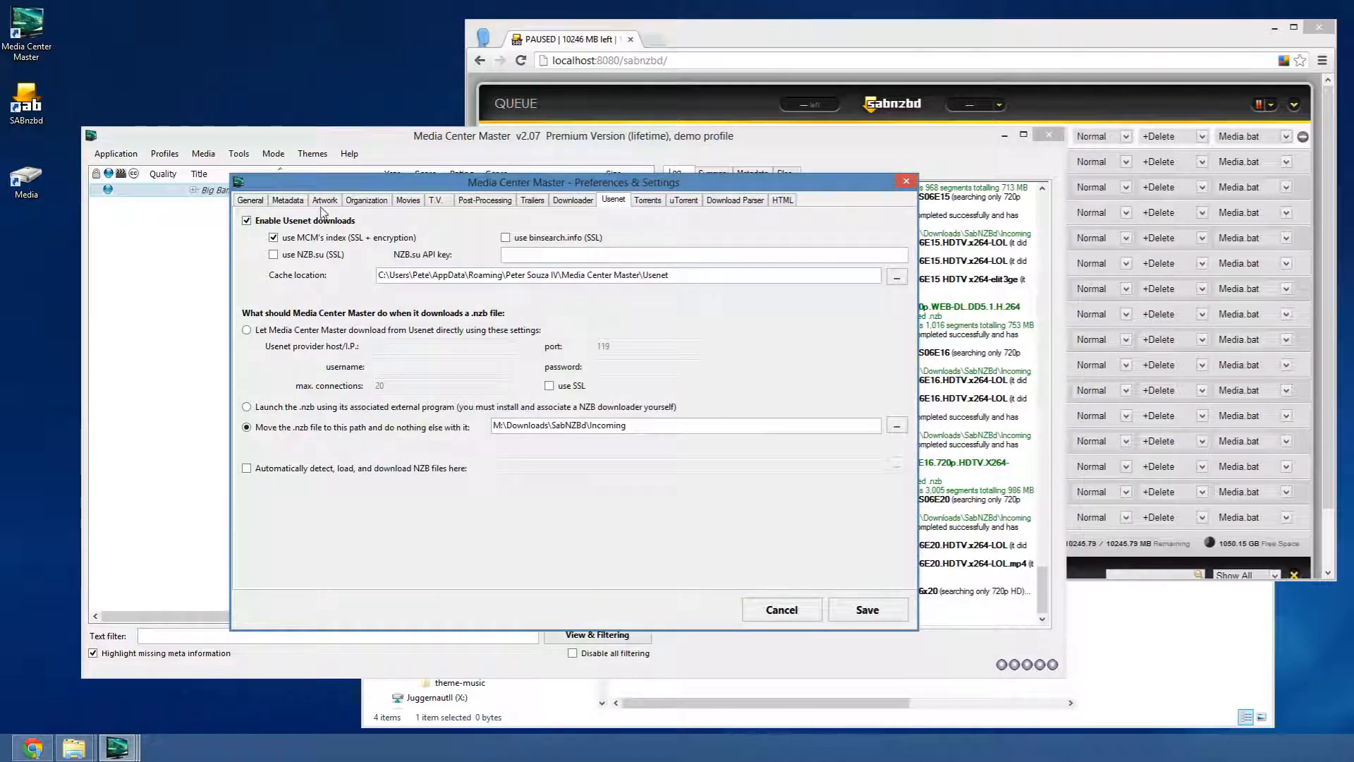
pyautogui.click(292, 221)
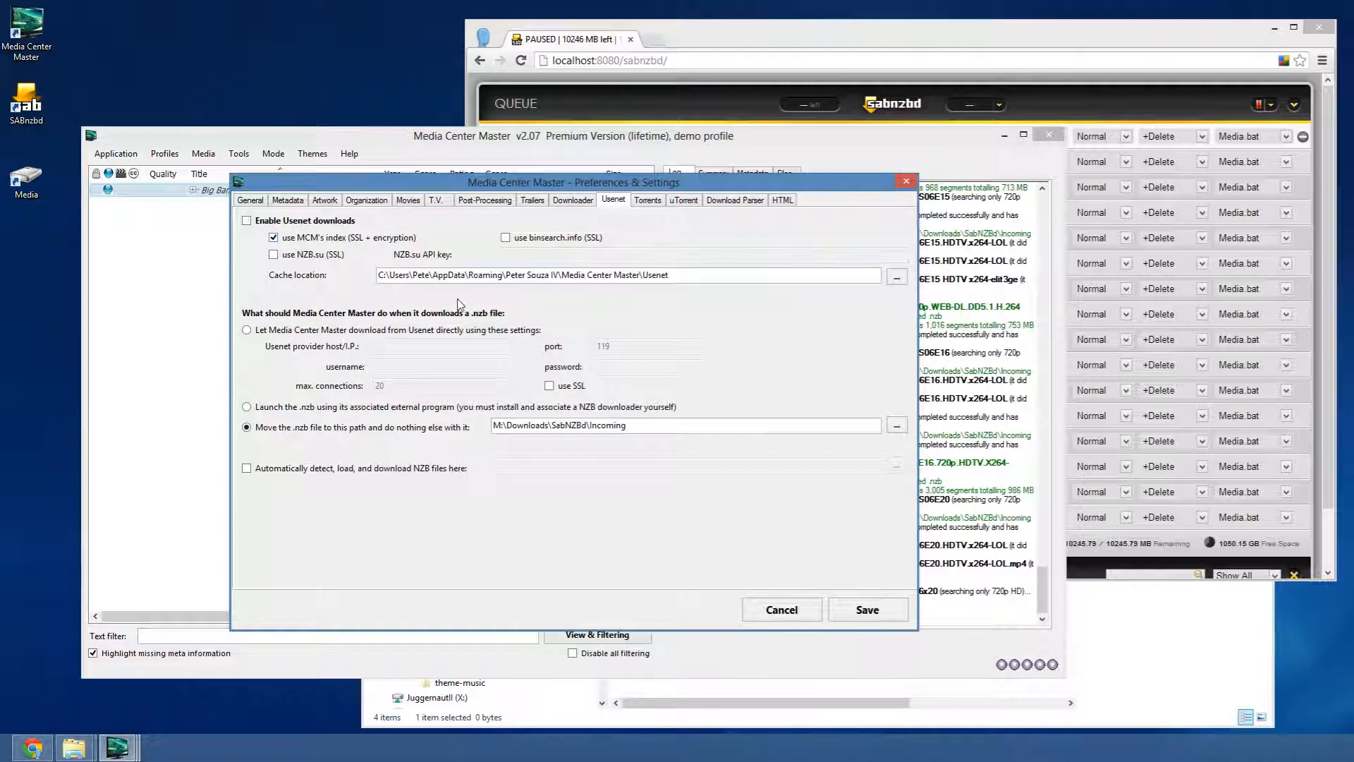
pyautogui.click(783, 42)
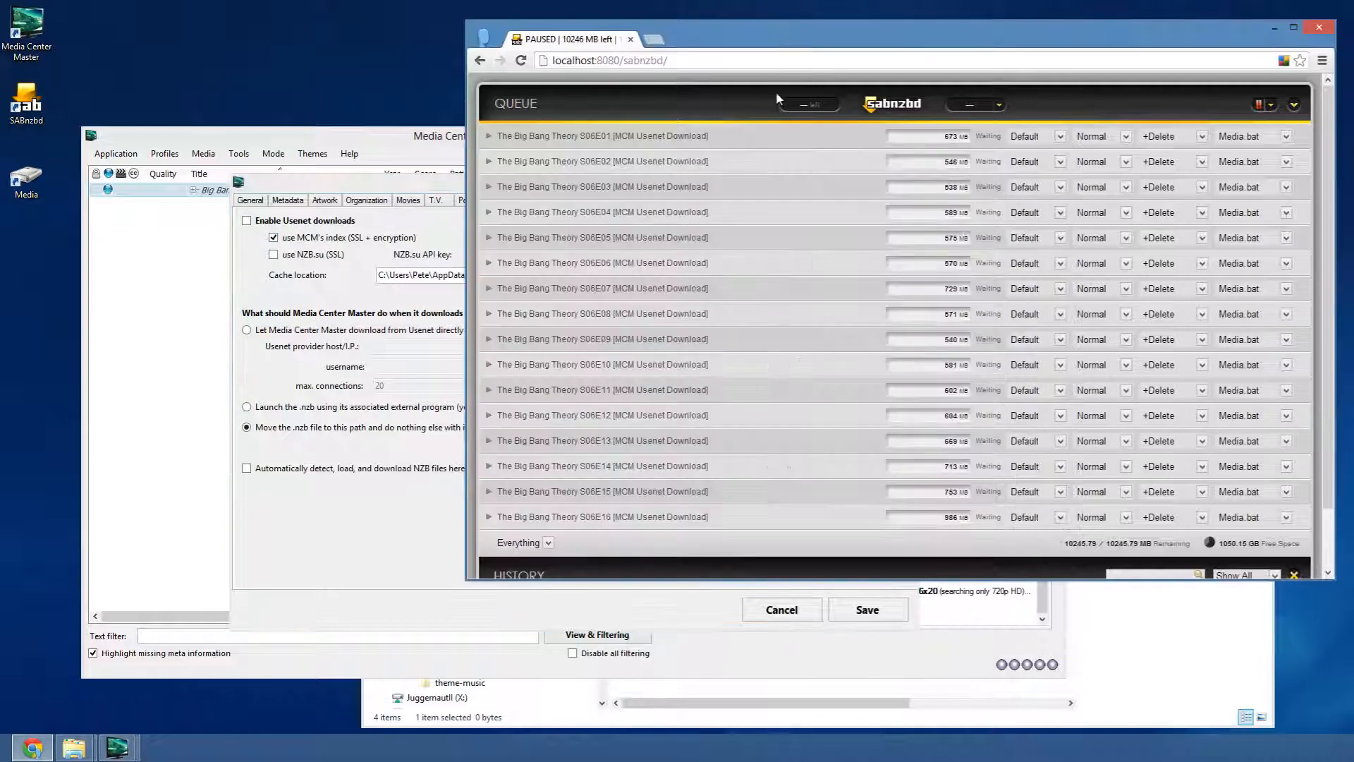
pyautogui.click(338, 179)
pyautogui.click(713, 199)
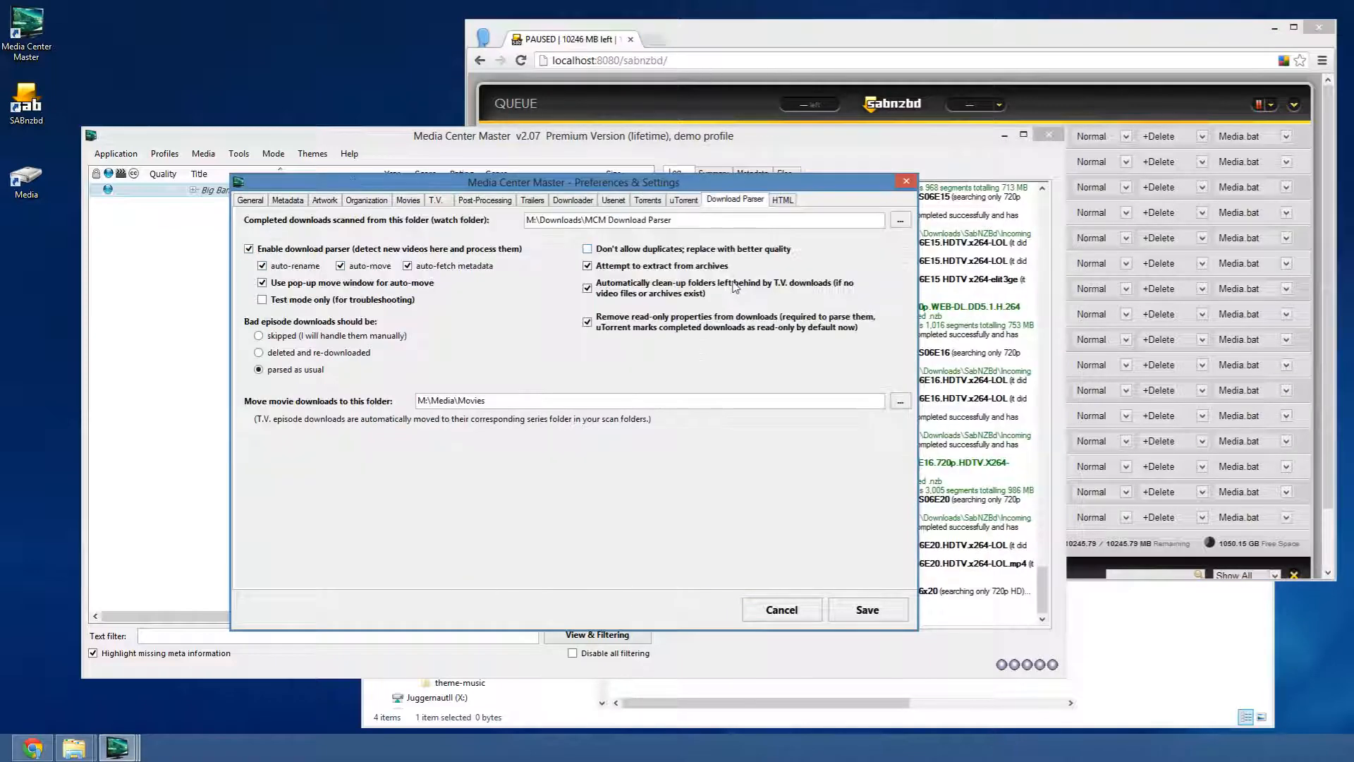